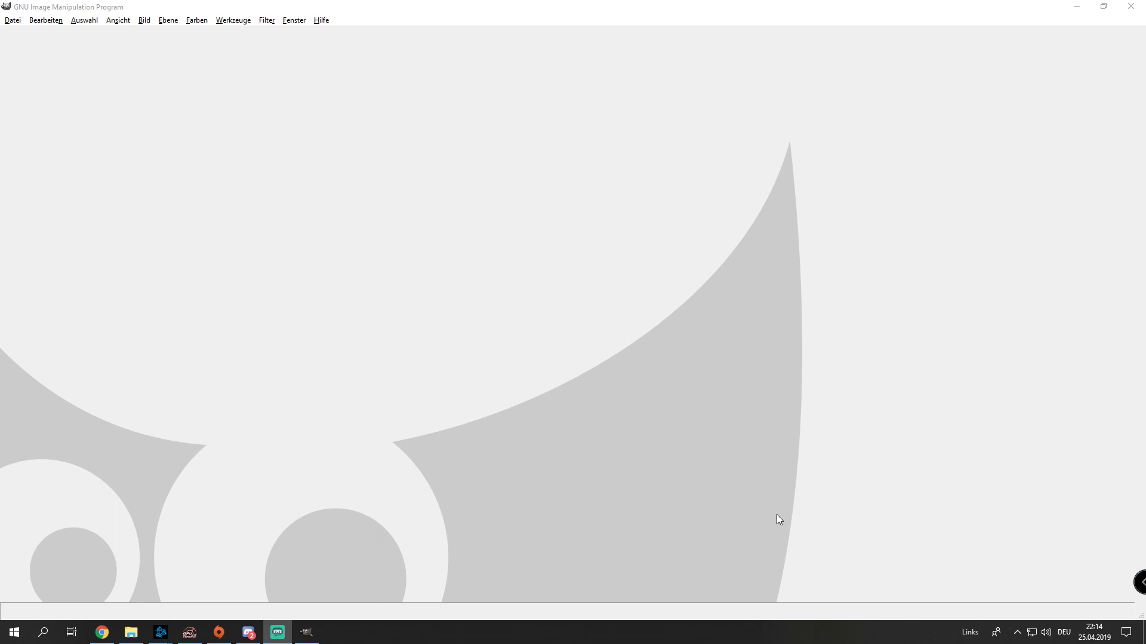
- Browse File Explorer from Dokumente to the Downloads folder holding the texture files
{"action": "left_click", "coordinate": [131, 632]}
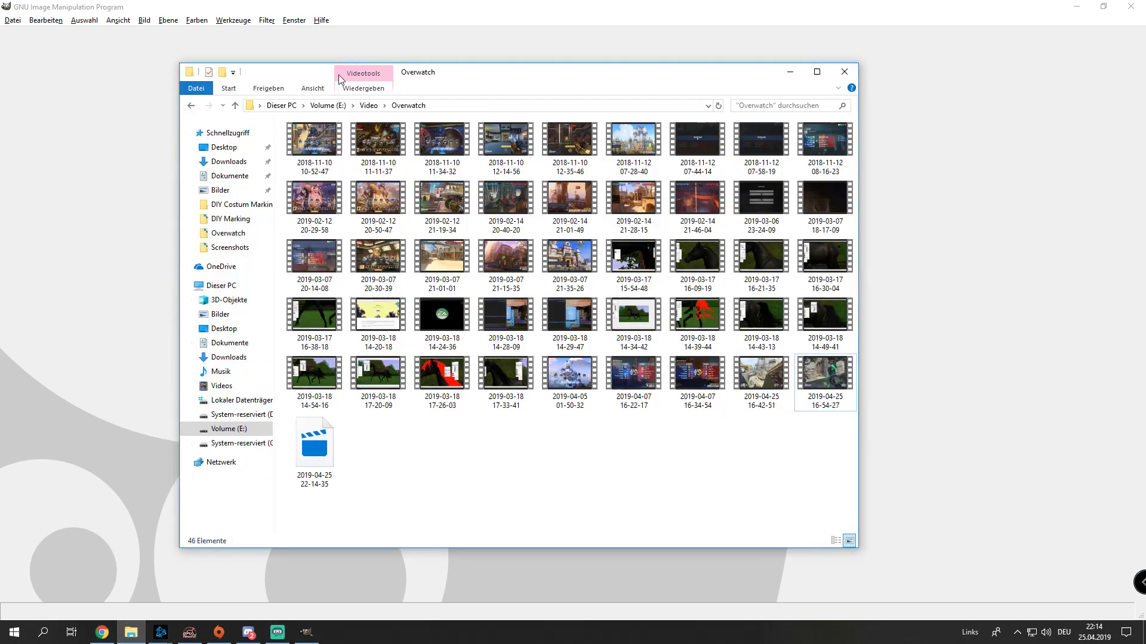
{"action": "left_click", "coordinate": [240, 178]}
{"action": "left_click_drag", "start_coordinate": [355, 79], "coordinate": [0, 134]}
{"action": "left_click", "coordinate": [220, 164]}
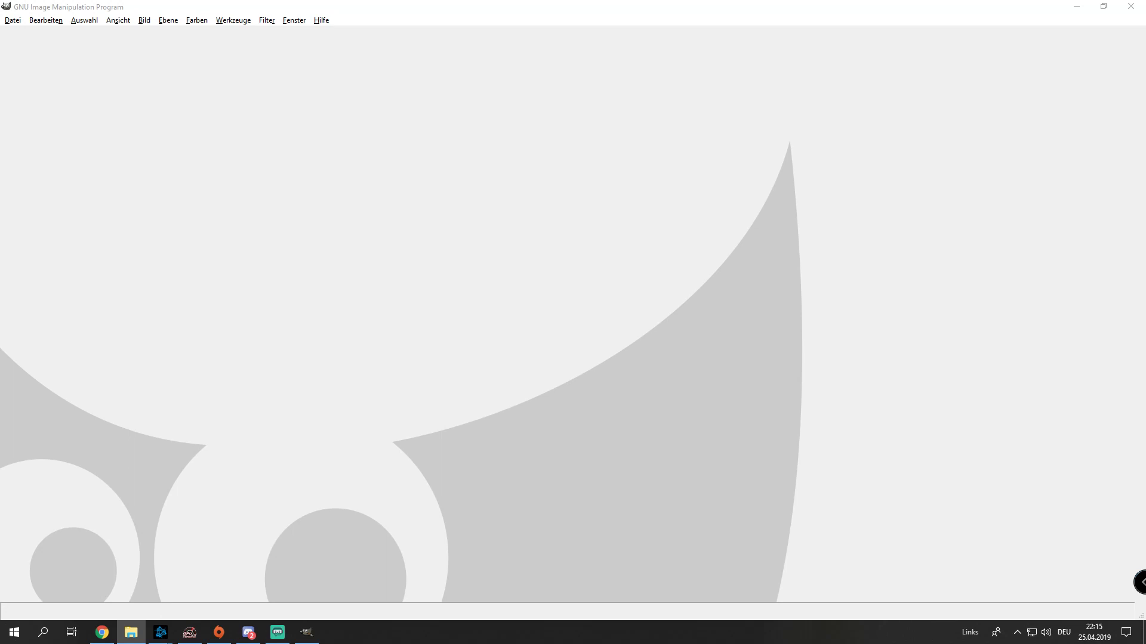
- Open pimgpsh_fullsize_distr.png in GIMP and drop base_orig.png on it as a layer
{"action": "left_click_drag", "start_coordinate": [545, 270], "coordinate": [555, 270]}
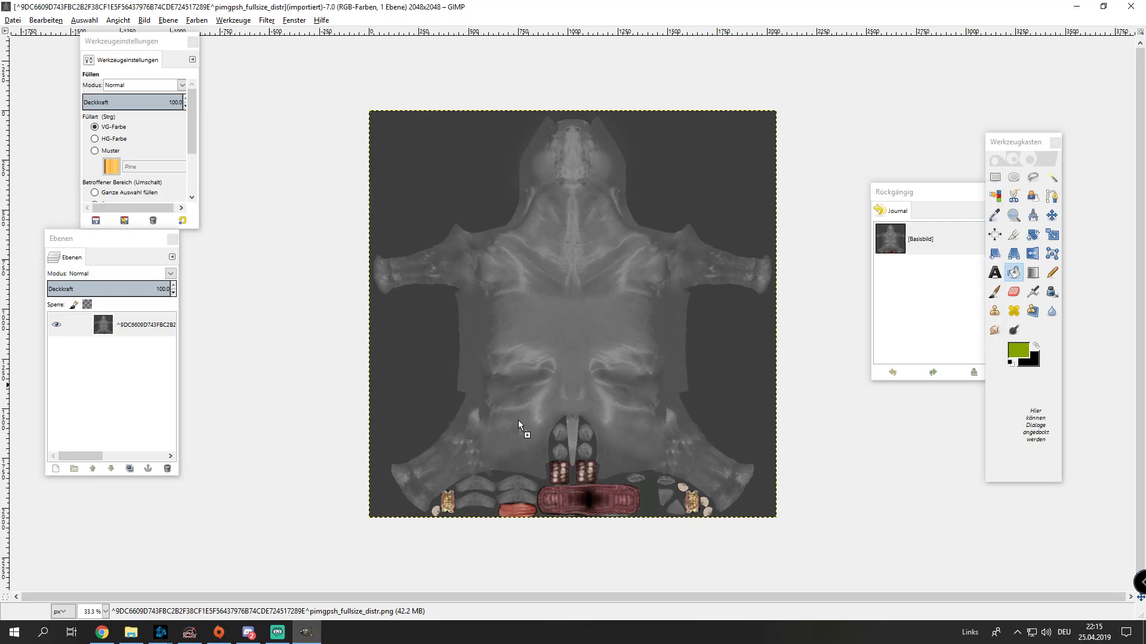
{"action": "left_click_drag", "start_coordinate": [582, 357], "coordinate": [583, 354]}
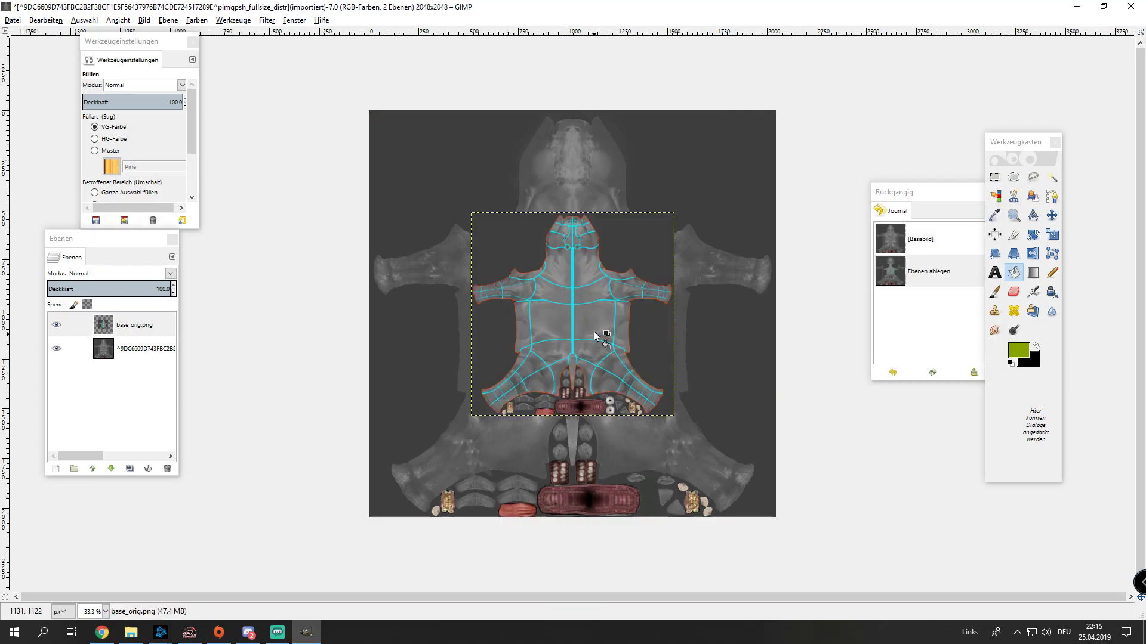
{"action": "scroll", "coordinate": [569, 296], "scroll_direction": "up", "scroll_amount": 3}
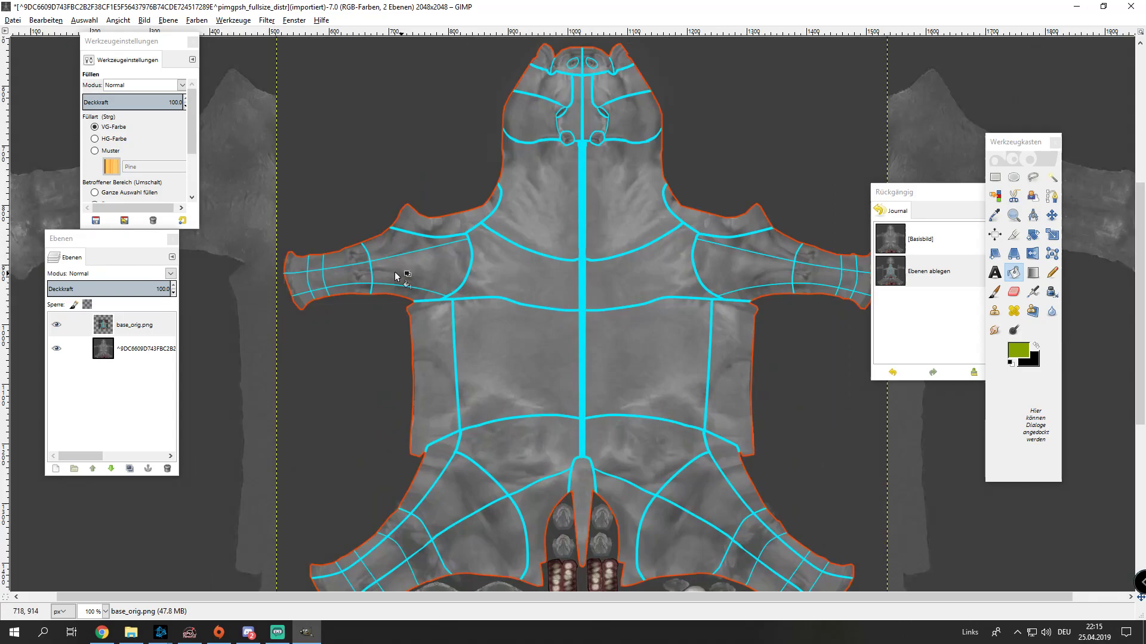
{"action": "scroll", "coordinate": [536, 245], "scroll_direction": "down", "scroll_amount": 1}
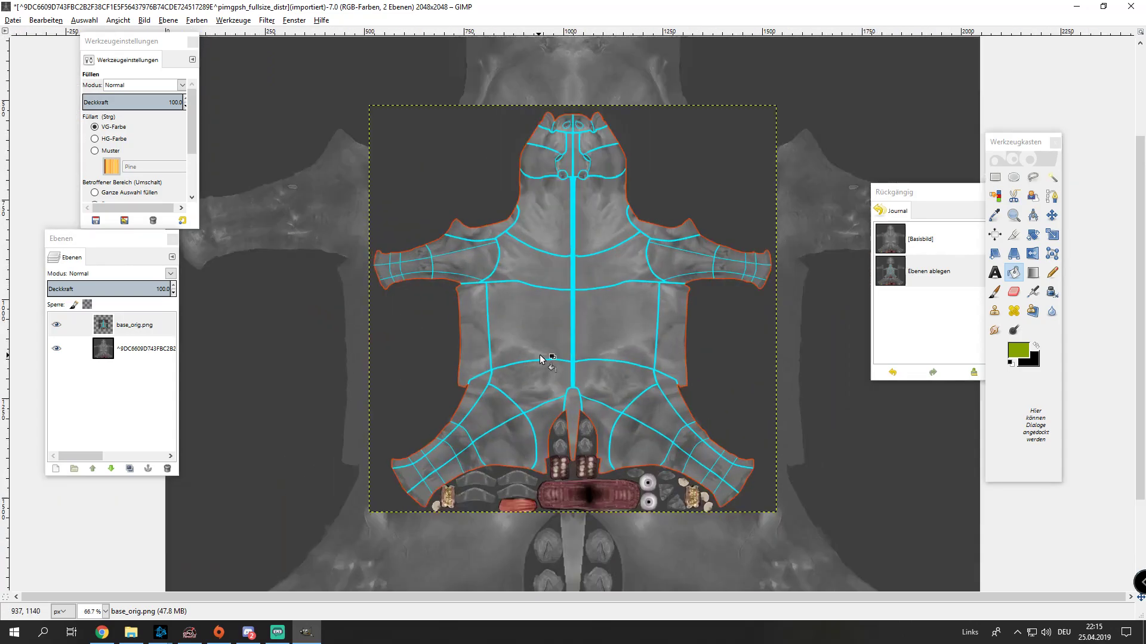
{"action": "scroll", "coordinate": [495, 401], "scroll_direction": "up", "scroll_amount": 1}
{"action": "scroll", "coordinate": [507, 403], "scroll_direction": "down", "scroll_amount": 1}
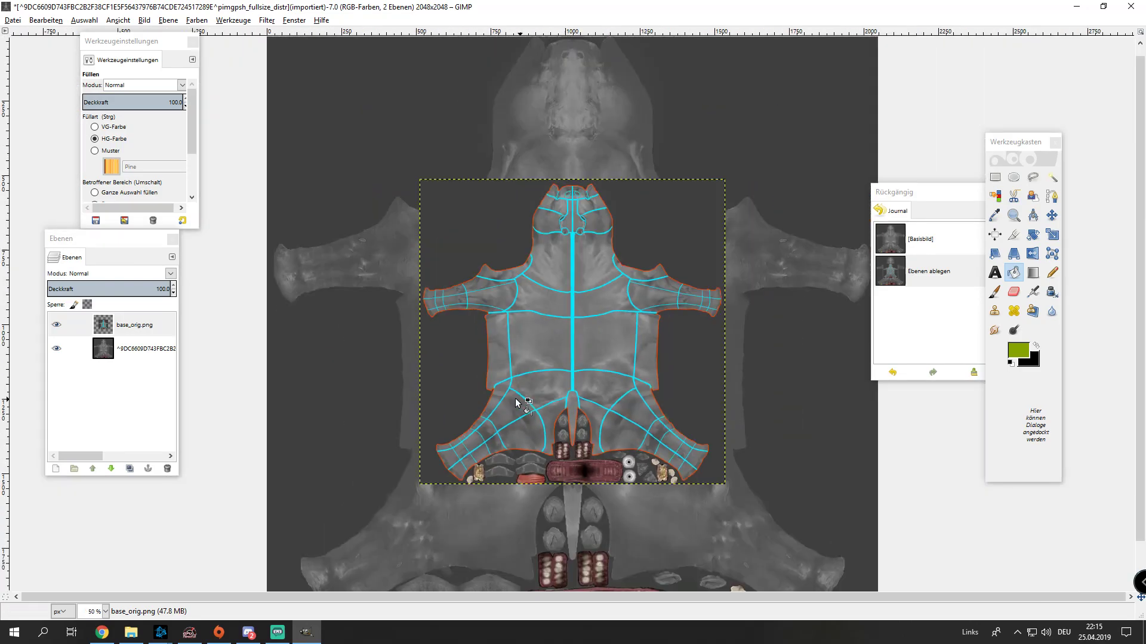
{"action": "scroll", "coordinate": [511, 402], "scroll_direction": "down", "scroll_amount": 1}
{"action": "scroll", "coordinate": [510, 403], "scroll_direction": "up", "scroll_amount": 1}
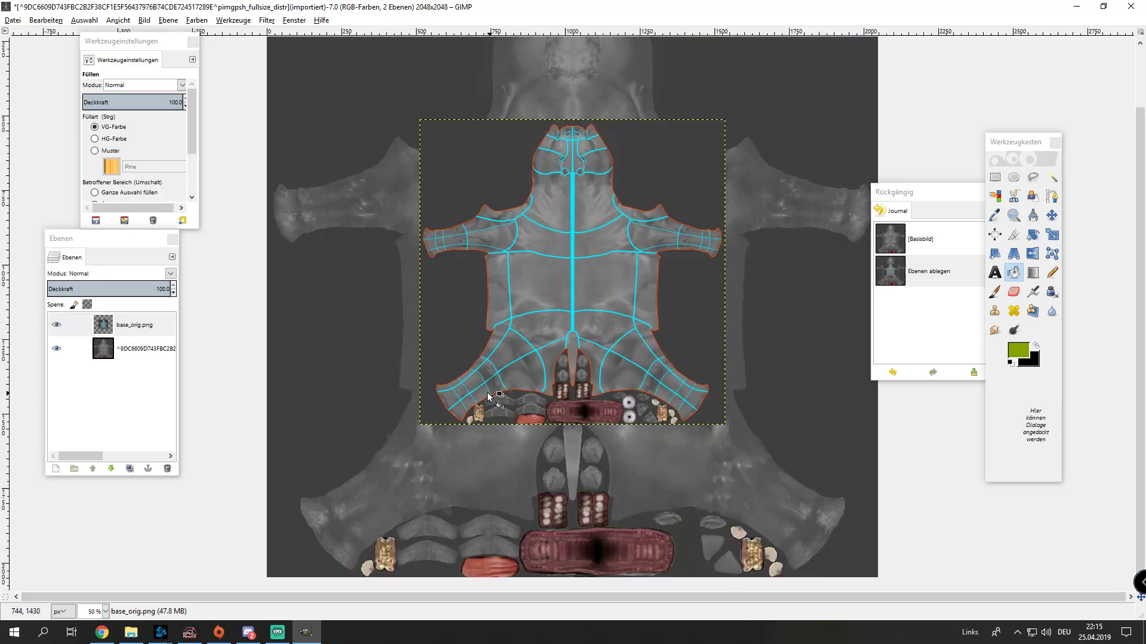
{"action": "scroll", "coordinate": [431, 351], "scroll_direction": "down", "scroll_amount": 1}
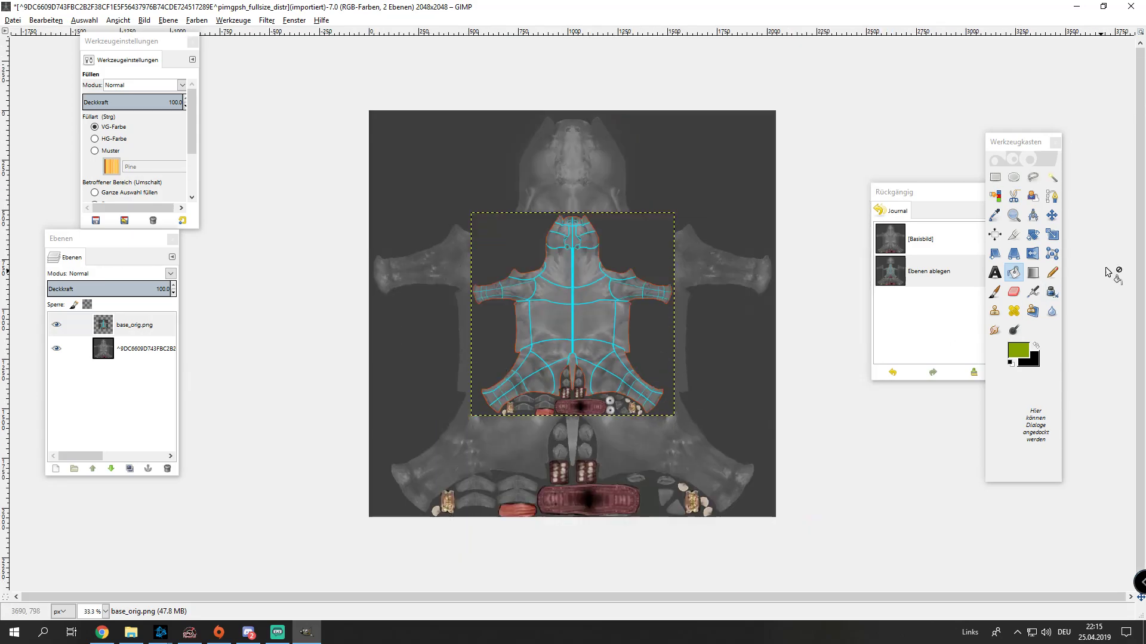
- Stretch the base_orig.png wireframe layer with the Scale tool to 2044 × 2044 px
{"action": "left_click", "coordinate": [1051, 235]}
{"action": "left_click", "coordinate": [514, 289]}
{"action": "left_click_drag", "start_coordinate": [471, 213], "coordinate": [404, 146]}
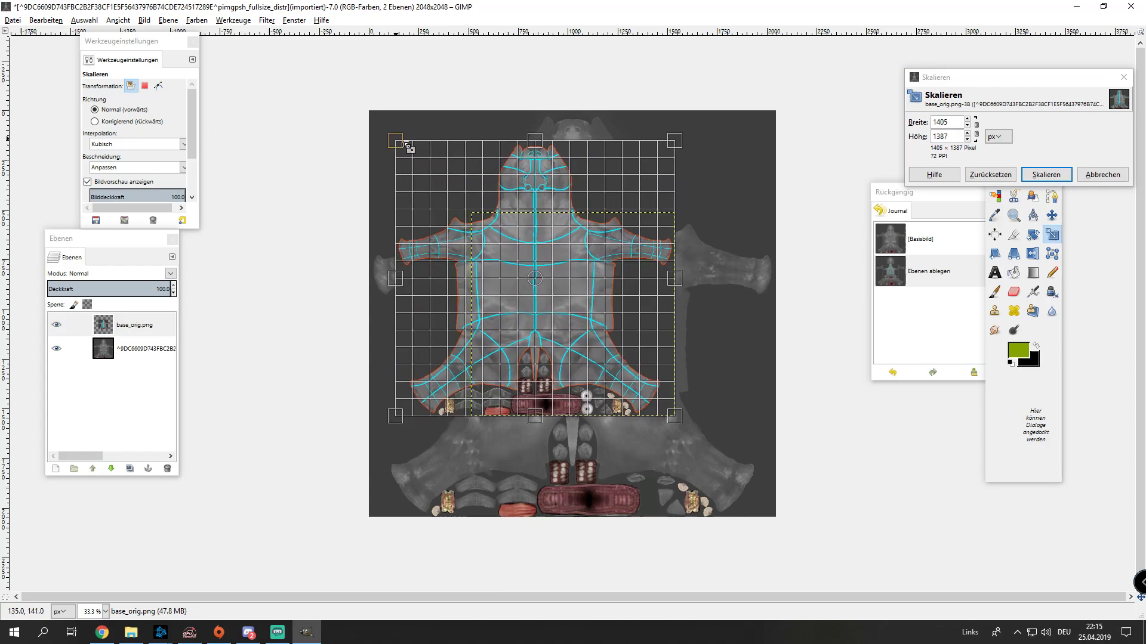
{"action": "key", "text": "Escape"}
{"action": "left_click", "coordinate": [542, 257]}
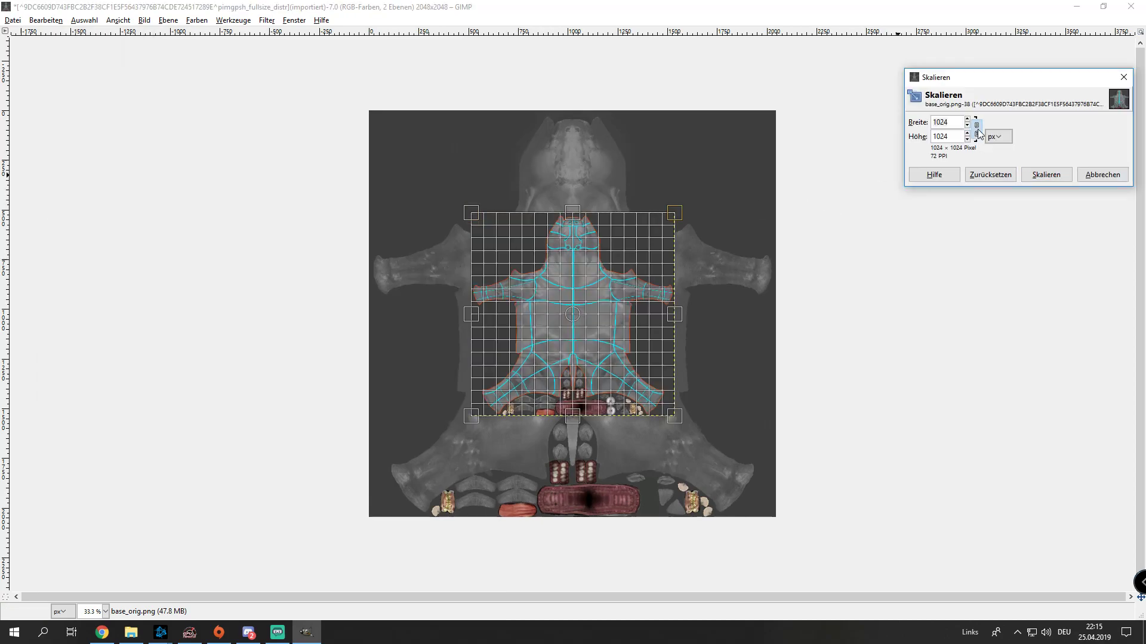
{"action": "left_click_drag", "start_coordinate": [469, 209], "coordinate": [364, 105]}
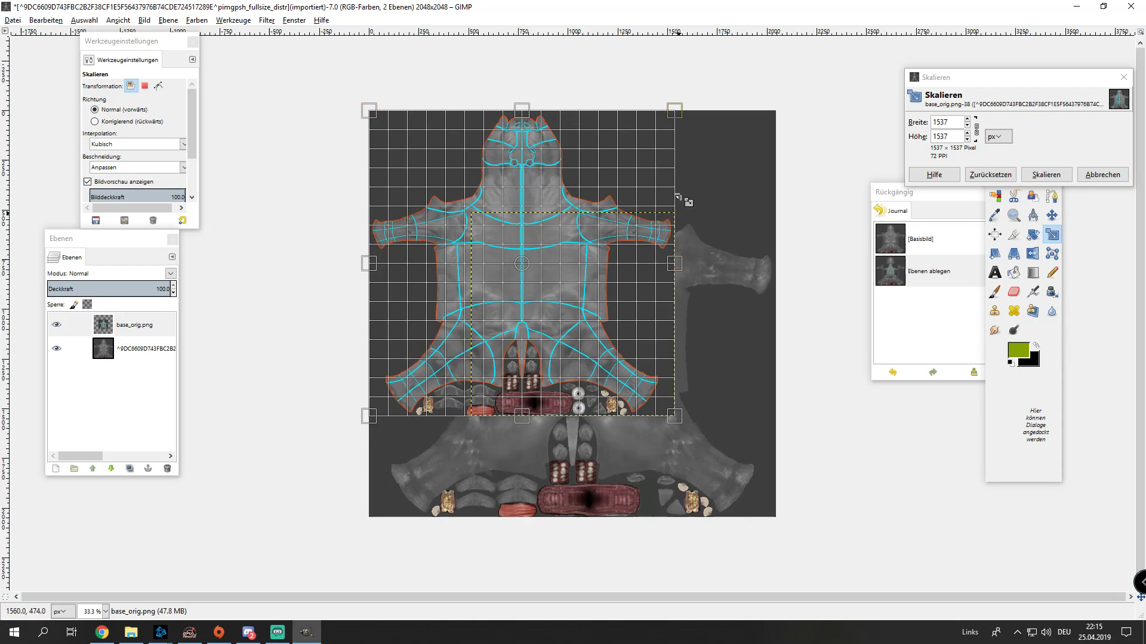
{"action": "left_click_drag", "start_coordinate": [678, 416], "coordinate": [747, 511]}
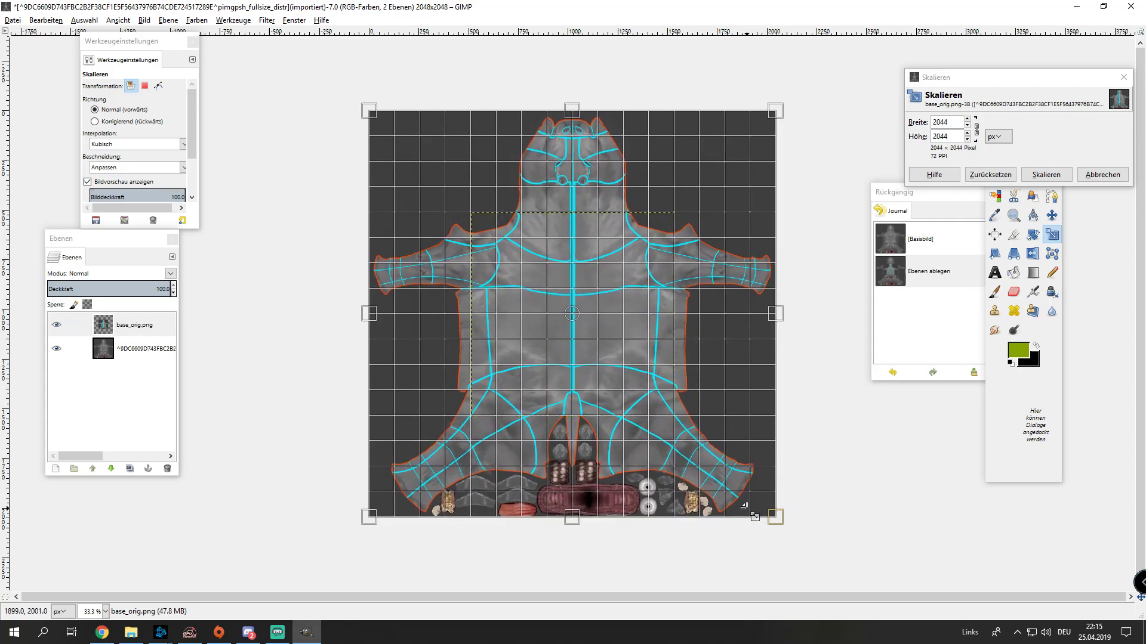
{"action": "left_click", "coordinate": [1046, 175]}
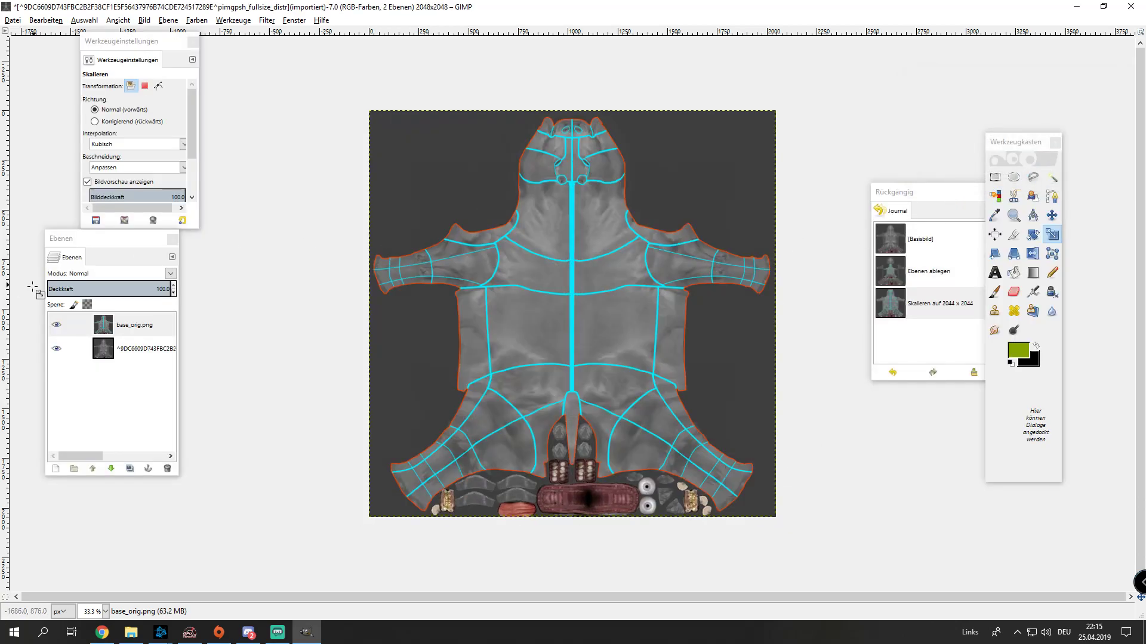
- Toggle base_orig.png's visibility and link repeatedly to compare the outlines with the texture
{"action": "left_click", "coordinate": [71, 326]}
{"action": "left_click", "coordinate": [64, 327]}
{"action": "left_click", "coordinate": [63, 326]}
{"action": "left_click", "coordinate": [63, 326]}
{"action": "left_click", "coordinate": [62, 326]}
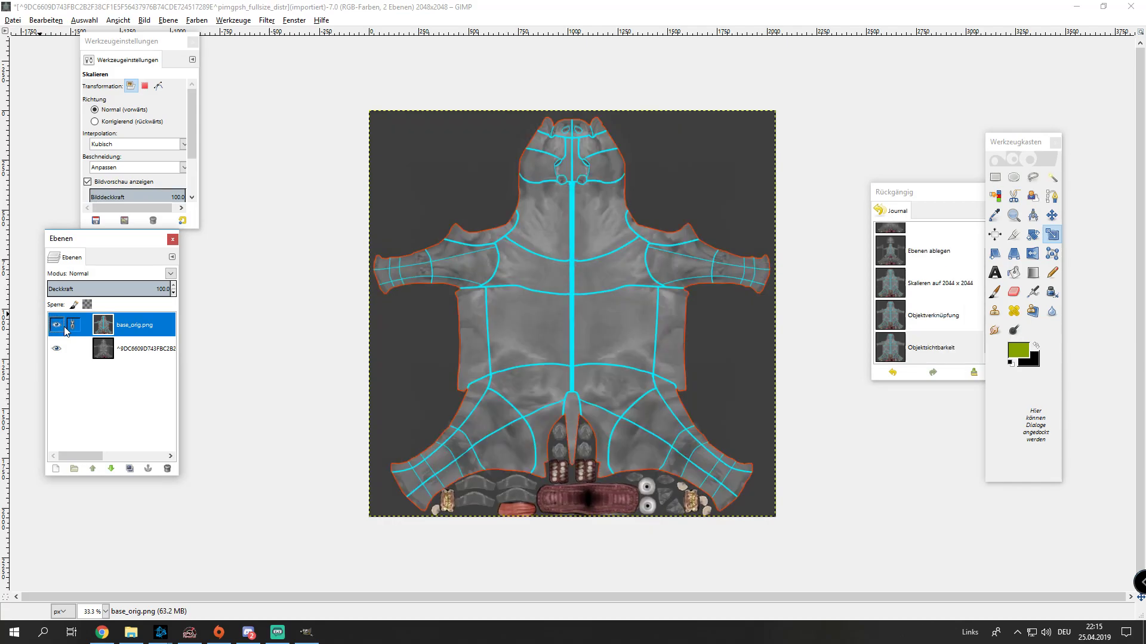
{"action": "left_click", "coordinate": [62, 326]}
{"action": "left_click", "coordinate": [62, 326]}
{"action": "left_click", "coordinate": [55, 325]}
{"action": "left_click", "coordinate": [55, 325]}
{"action": "left_click", "coordinate": [72, 325]}
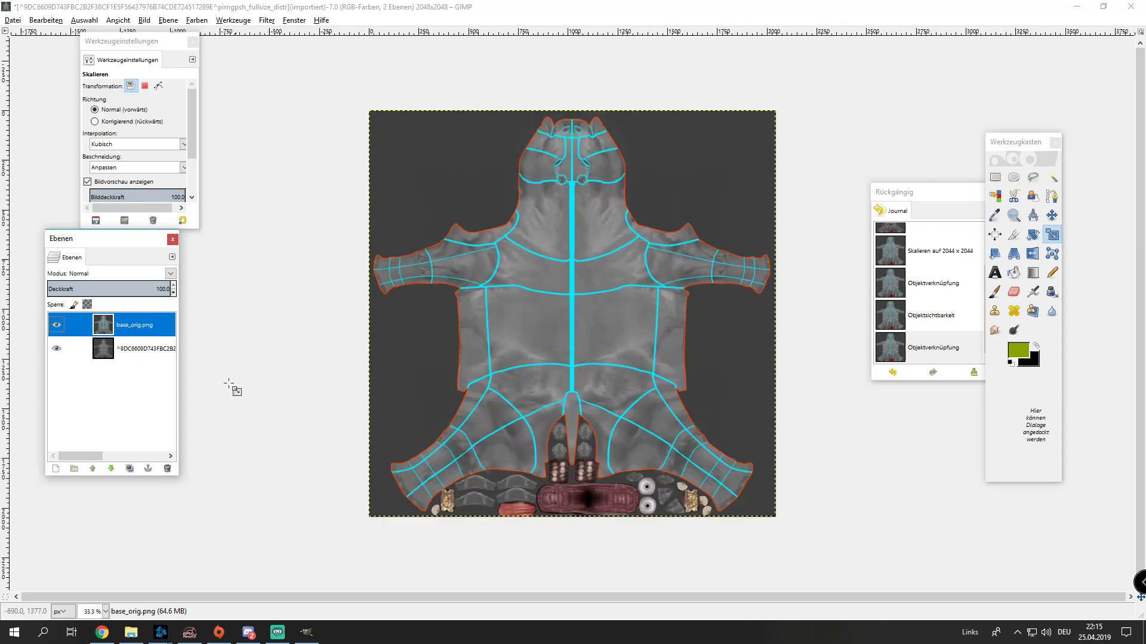
{"action": "left_click", "coordinate": [56, 324]}
{"action": "left_click", "coordinate": [57, 324]}
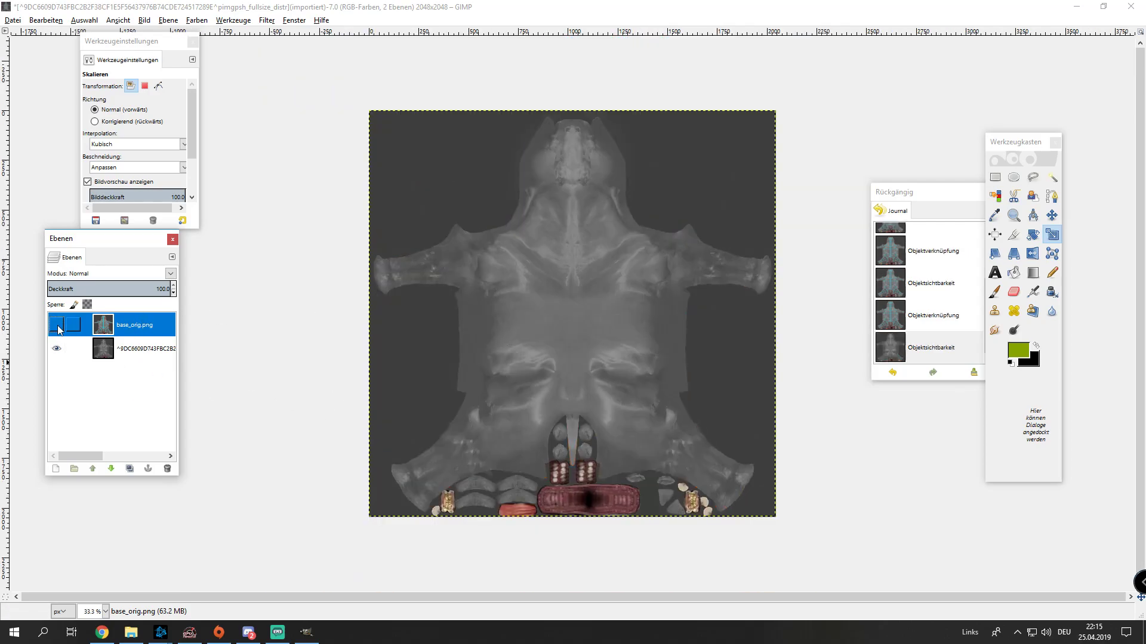
- Zoom and pan around the canvas to inspect how the outlines line up
{"action": "scroll", "coordinate": [645, 341], "scroll_direction": "up", "scroll_amount": 2}
{"action": "scroll", "coordinate": [207, 357], "scroll_direction": "up", "scroll_amount": 3}
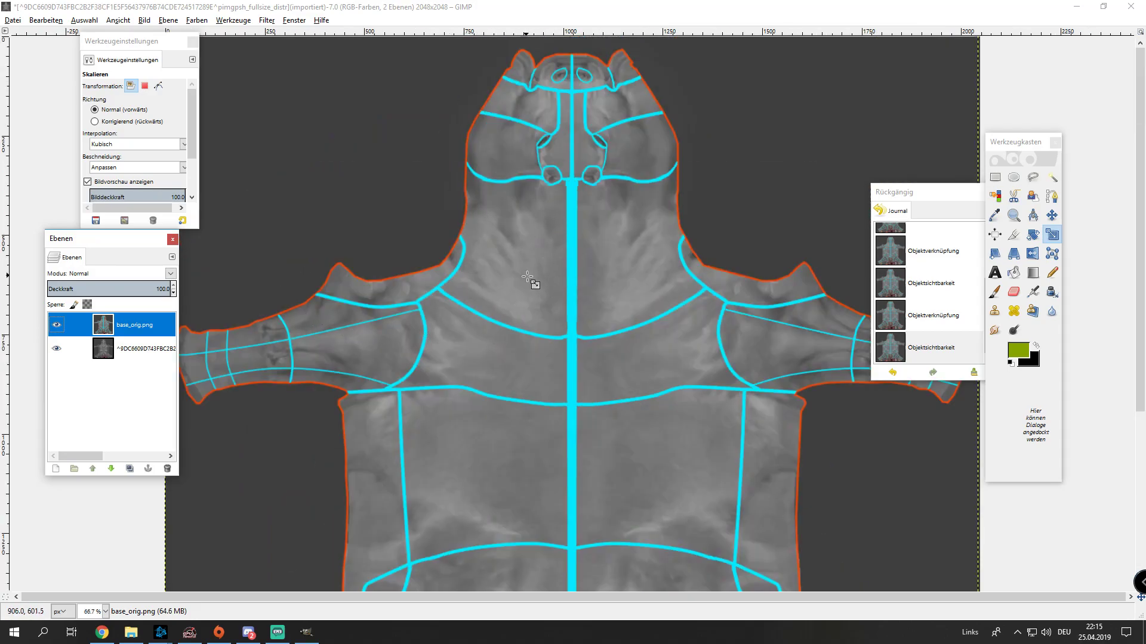
{"action": "scroll", "coordinate": [533, 276], "scroll_direction": "down", "scroll_amount": 6}
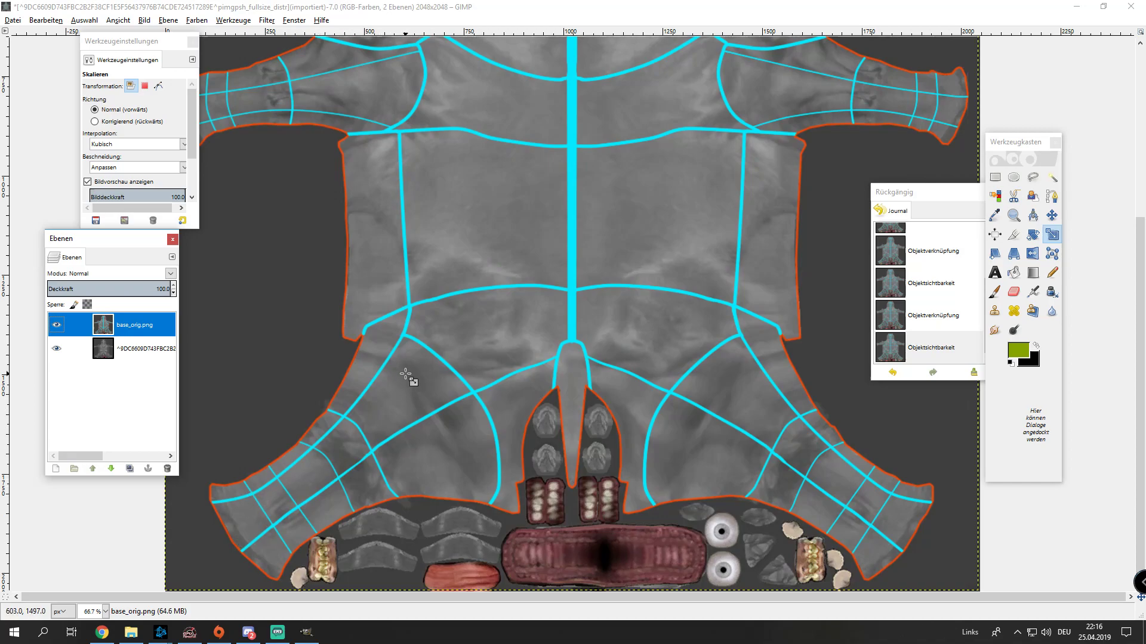
{"action": "scroll", "coordinate": [278, 246], "scroll_direction": "up", "scroll_amount": 3}
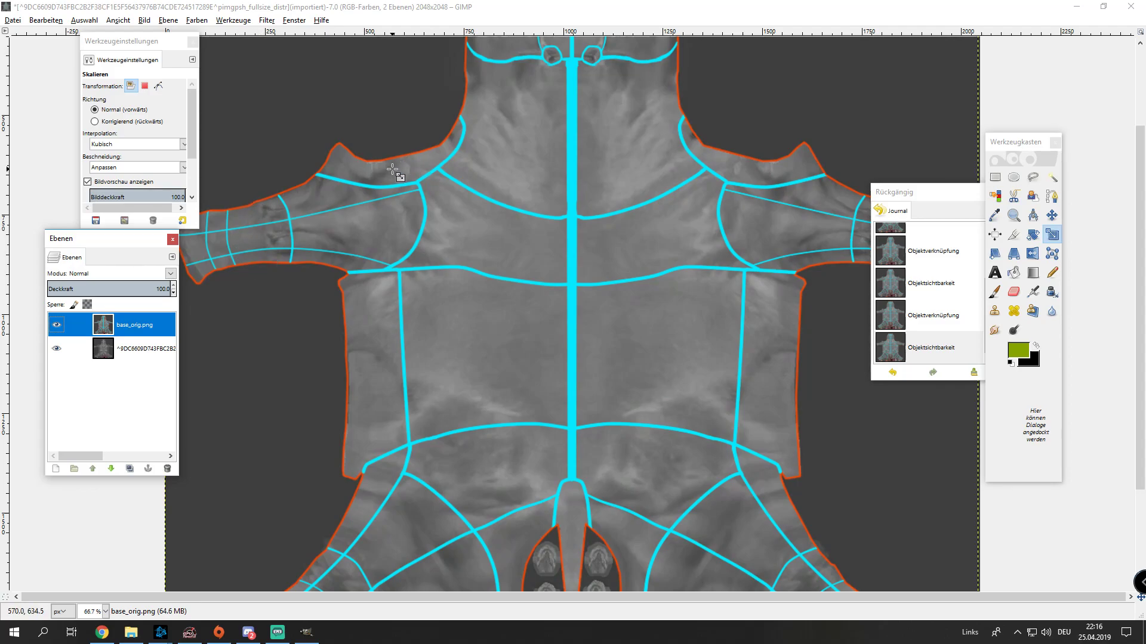
{"action": "scroll", "coordinate": [393, 159], "scroll_direction": "up", "scroll_amount": 3}
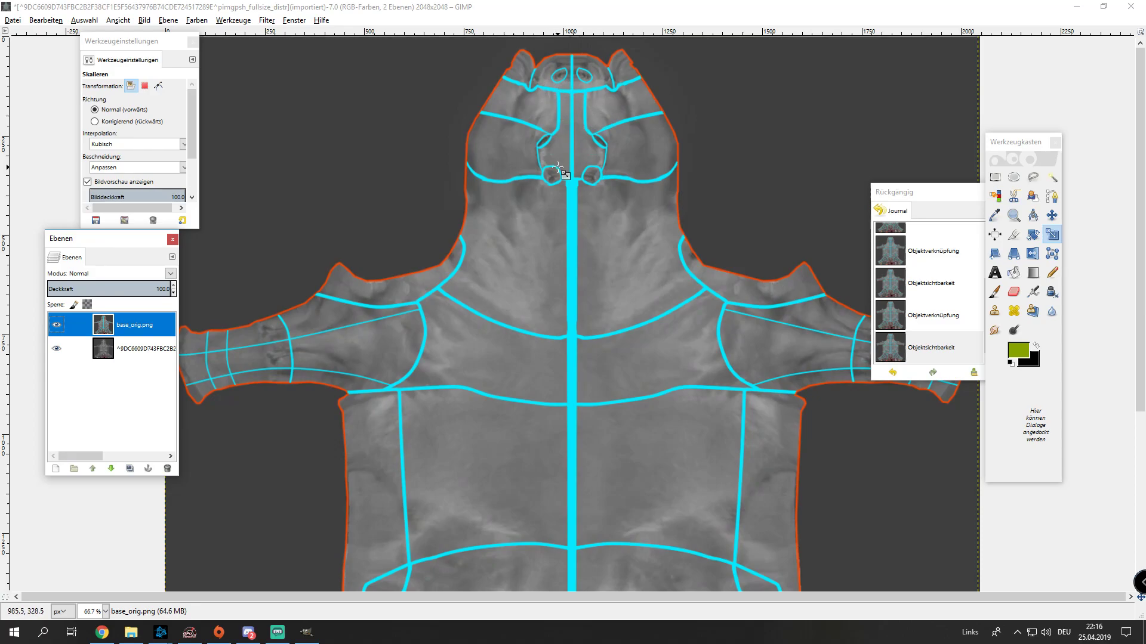
{"action": "scroll", "coordinate": [591, 239], "scroll_direction": "down", "scroll_amount": 6}
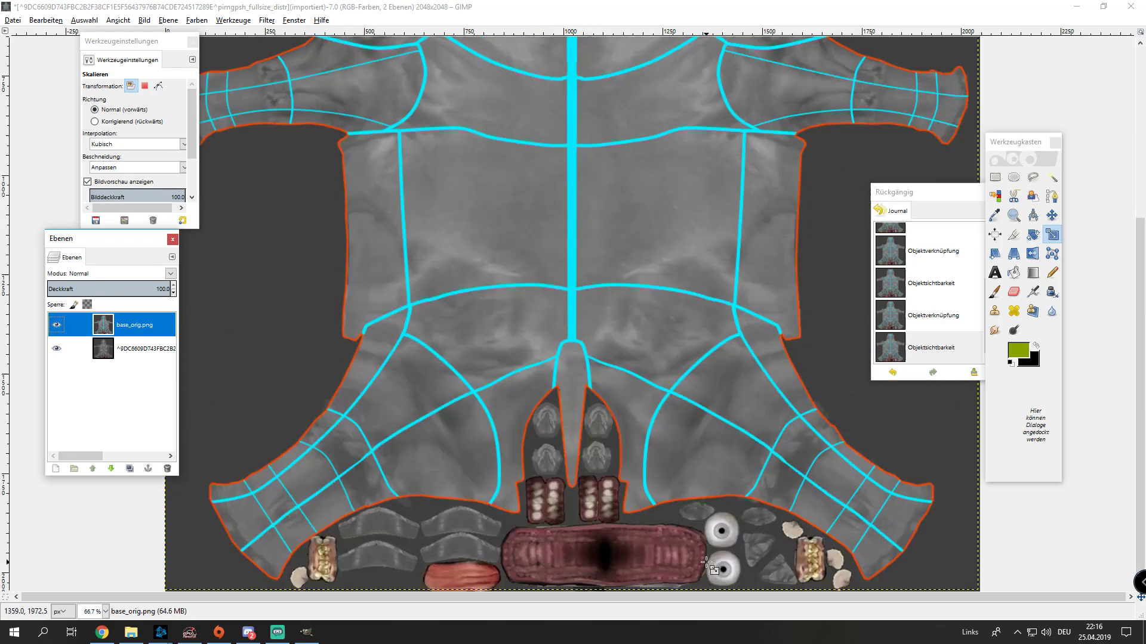
{"action": "scroll", "coordinate": [731, 511], "scroll_direction": "up", "scroll_amount": 3, "text": "ctrl"}
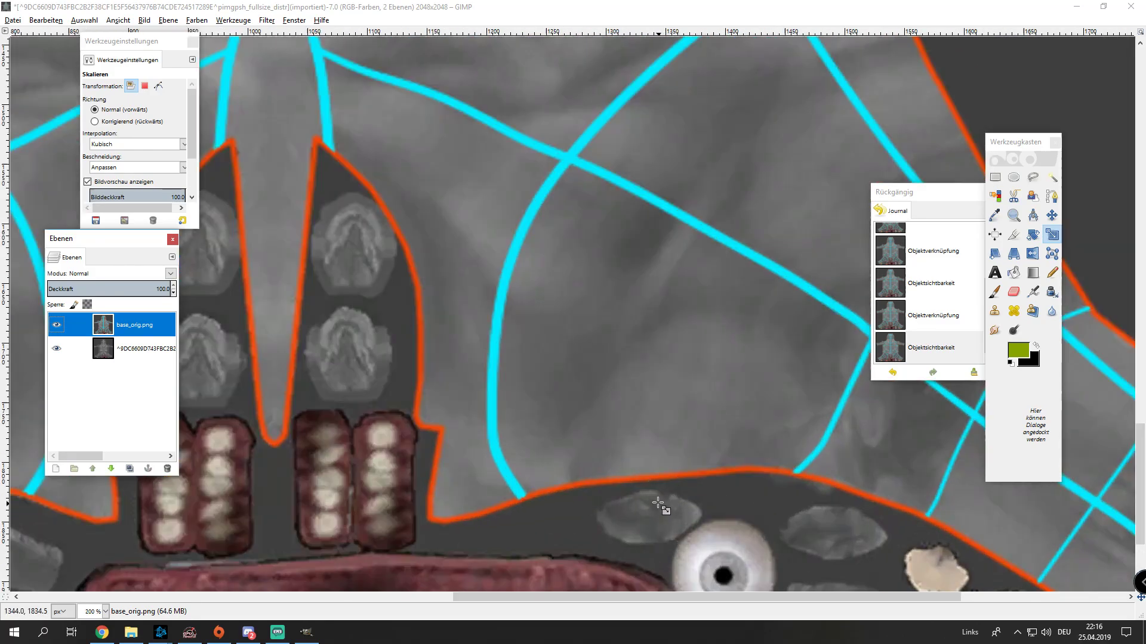
{"action": "scroll", "coordinate": [664, 509], "scroll_direction": "down", "scroll_amount": 2, "text": "ctrl"}
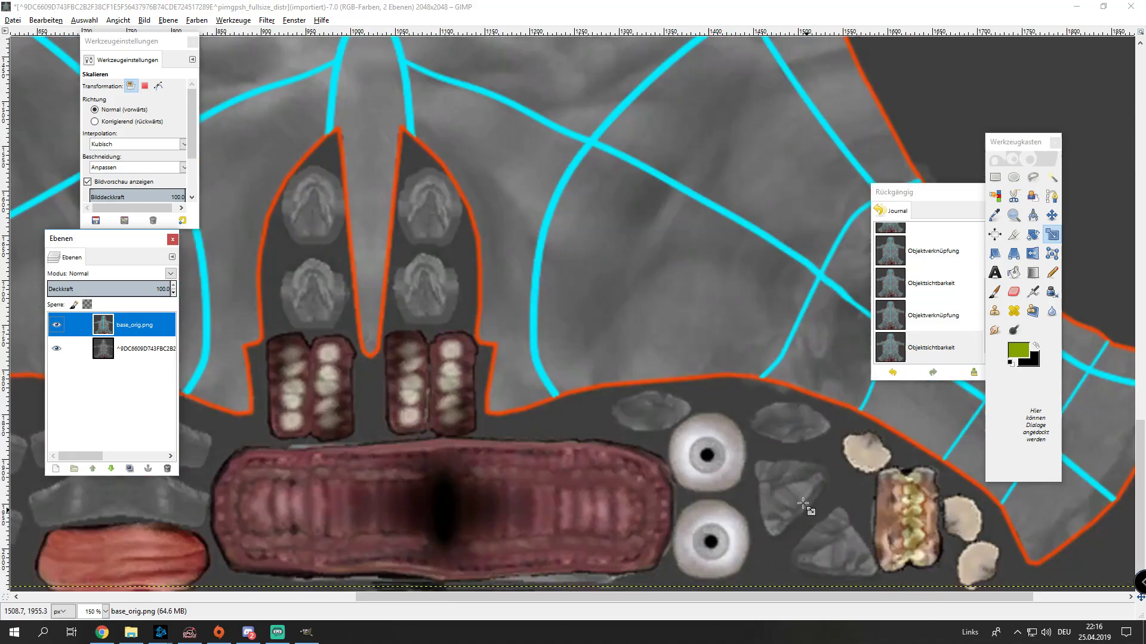
{"action": "left_click_drag", "start_coordinate": [564, 596], "coordinate": [441, 596]}
{"action": "scroll", "coordinate": [333, 500], "scroll_direction": "down", "scroll_amount": 1, "text": "ctrl"}
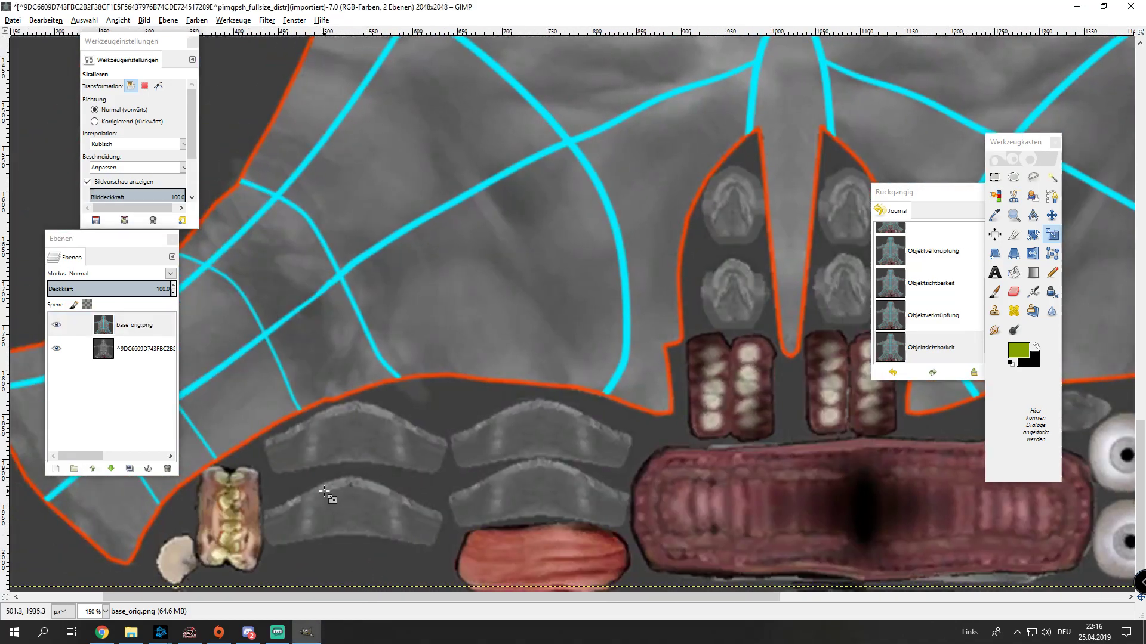
{"action": "scroll", "coordinate": [468, 454], "scroll_direction": "down", "scroll_amount": 1, "text": "ctrl"}
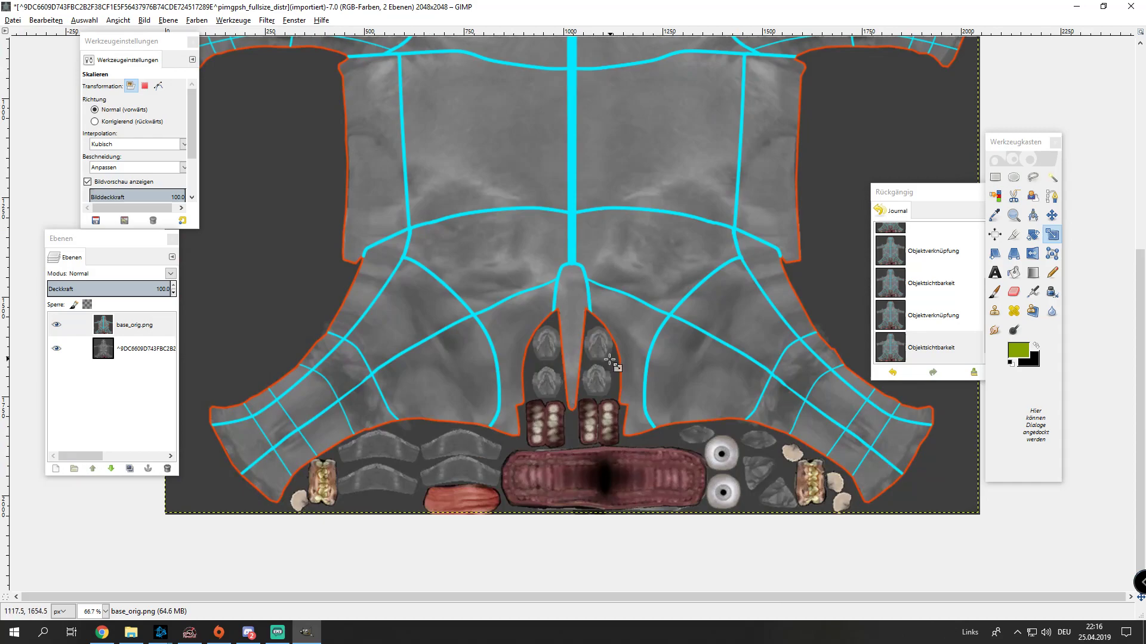
{"action": "scroll", "coordinate": [614, 361], "scroll_direction": "up", "scroll_amount": 1, "text": "ctrl"}
{"action": "scroll", "coordinate": [552, 442], "scroll_direction": "down", "scroll_amount": 2, "text": "ctrl"}
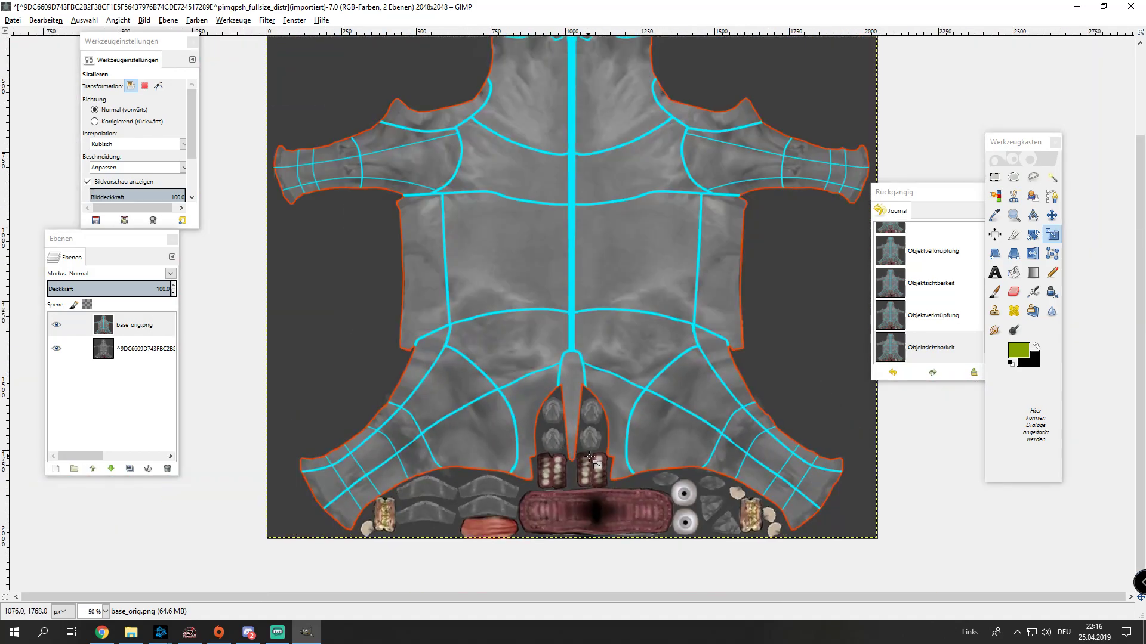
{"action": "scroll", "coordinate": [594, 461], "scroll_direction": "up", "scroll_amount": 3}
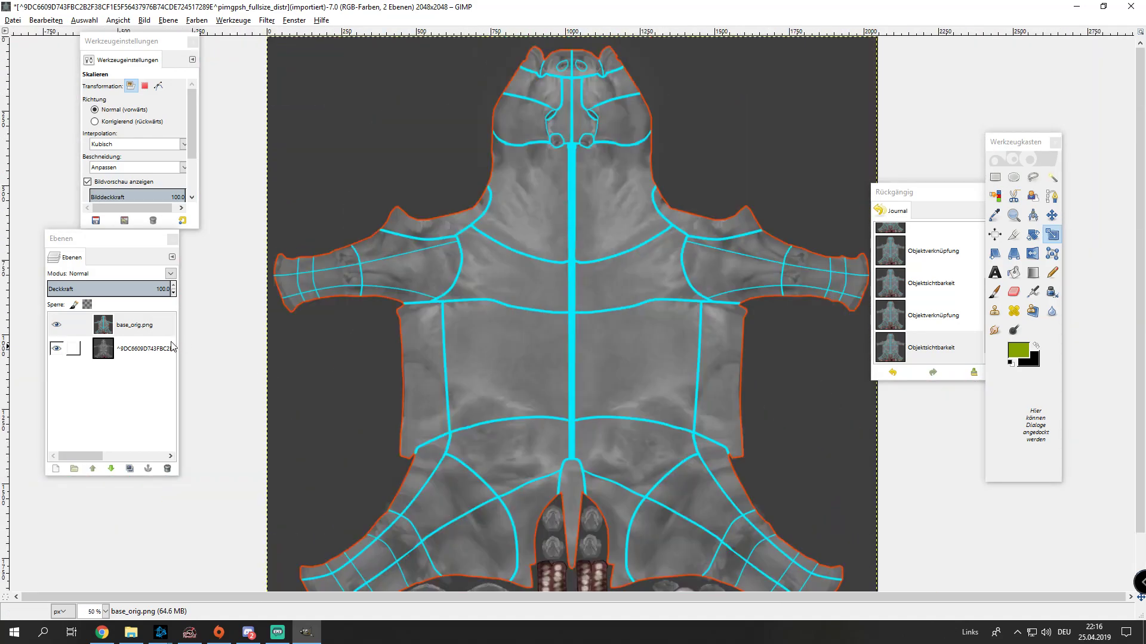
{"action": "scroll", "coordinate": [425, 357], "scroll_direction": "up", "scroll_amount": 1, "text": "ctrl"}
- Hide the base_orig.png layer and add a new transparent layer named Ebene
{"action": "left_click", "coordinate": [57, 324]}
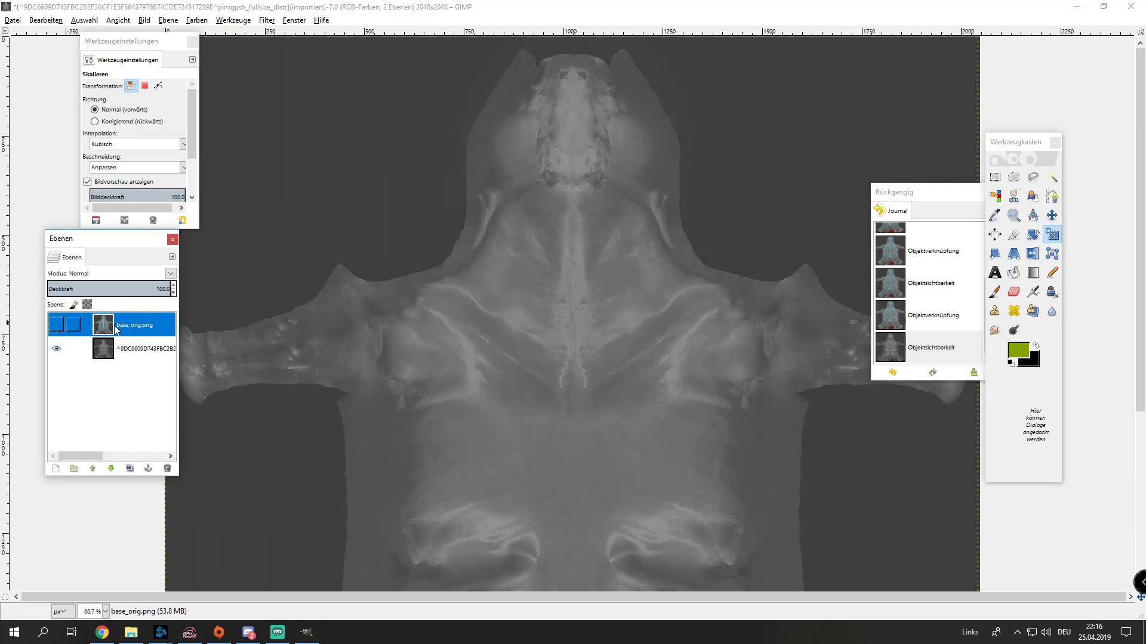
{"action": "left_click", "coordinate": [56, 470]}
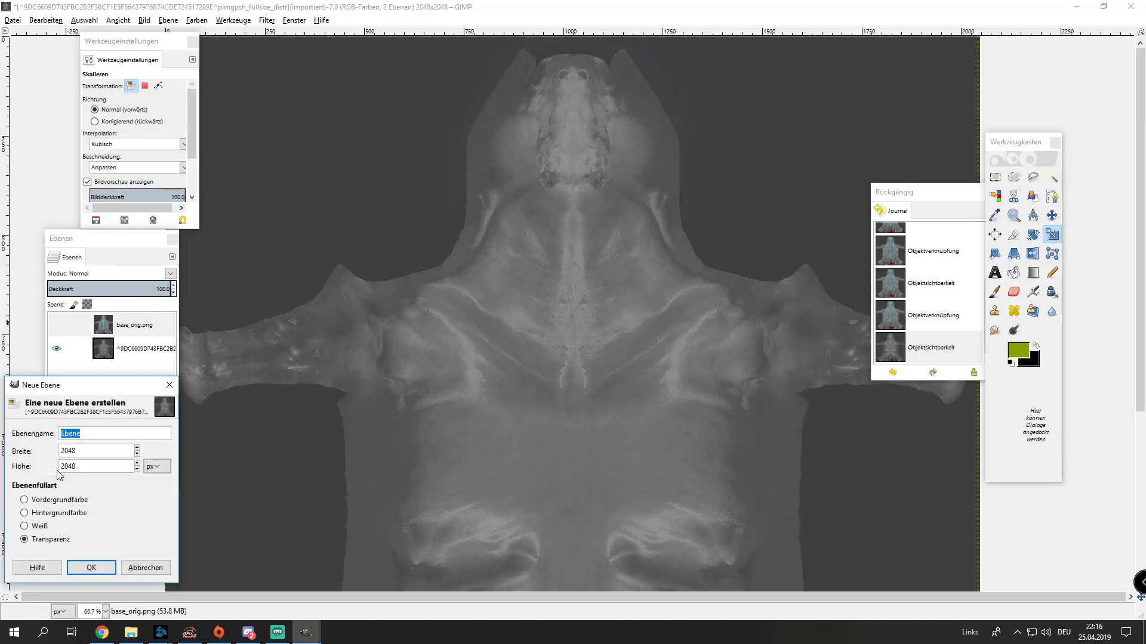
{"action": "left_click", "coordinate": [75, 572]}
{"action": "scroll", "coordinate": [488, 312], "scroll_direction": "down", "scroll_amount": 2, "text": "ctrl"}
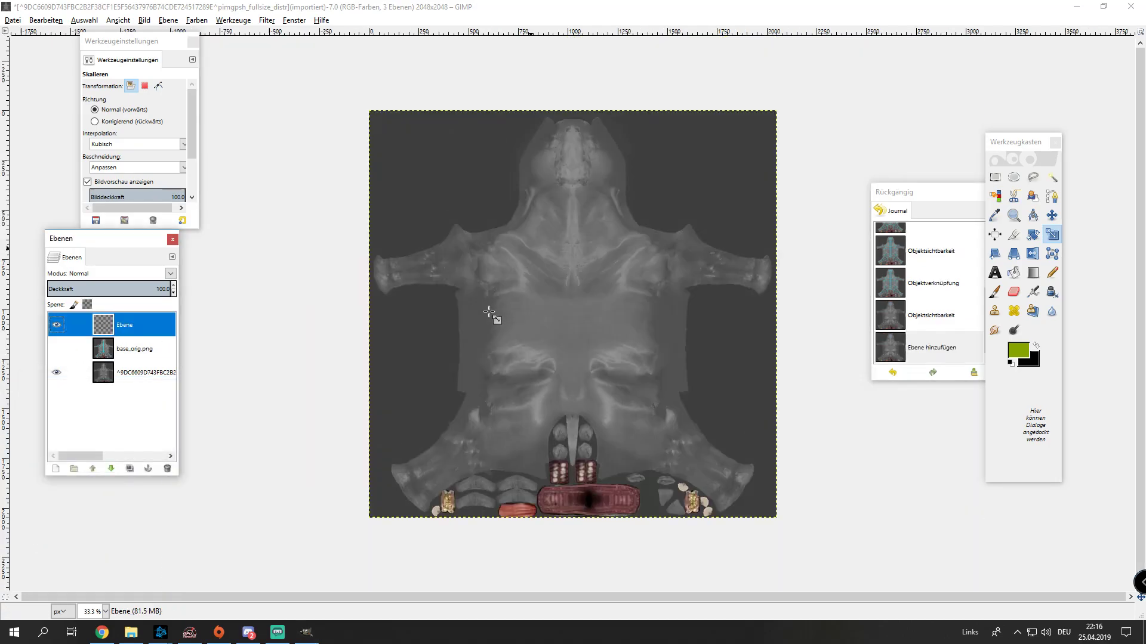
{"action": "scroll", "coordinate": [488, 311], "scroll_direction": "up", "scroll_amount": 2}
{"action": "scroll", "coordinate": [775, 253], "scroll_direction": "up", "scroll_amount": 1}
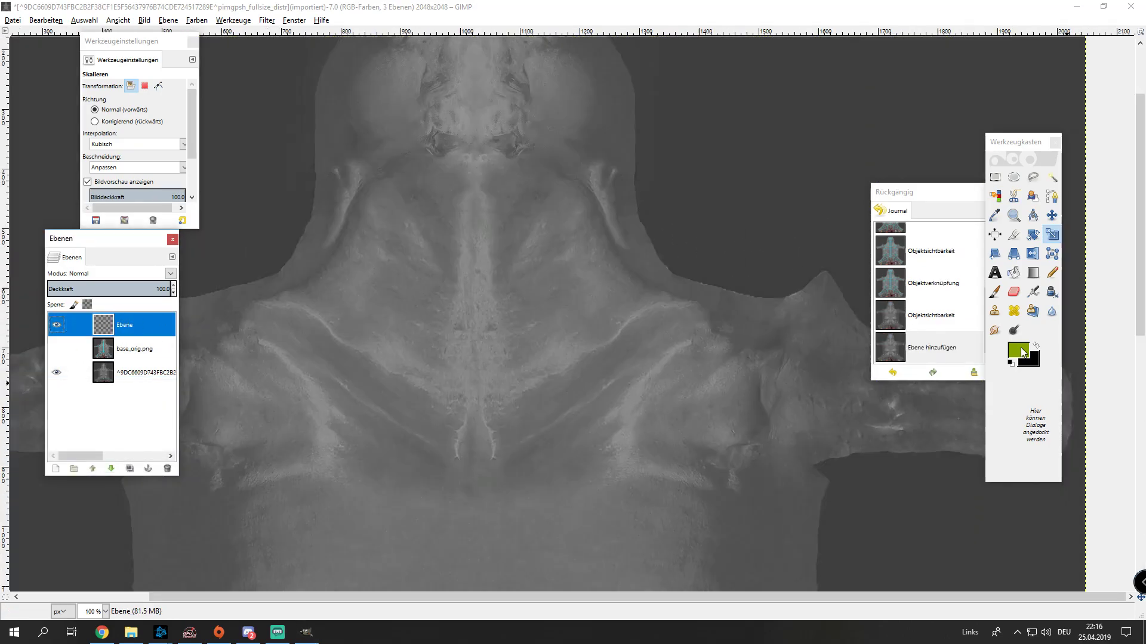
- Set the foreground to red ff0000, swap colours, then make the foreground yellow ffff00
{"action": "left_click", "coordinate": [1021, 351]}
{"action": "left_click", "coordinate": [438, 328]}
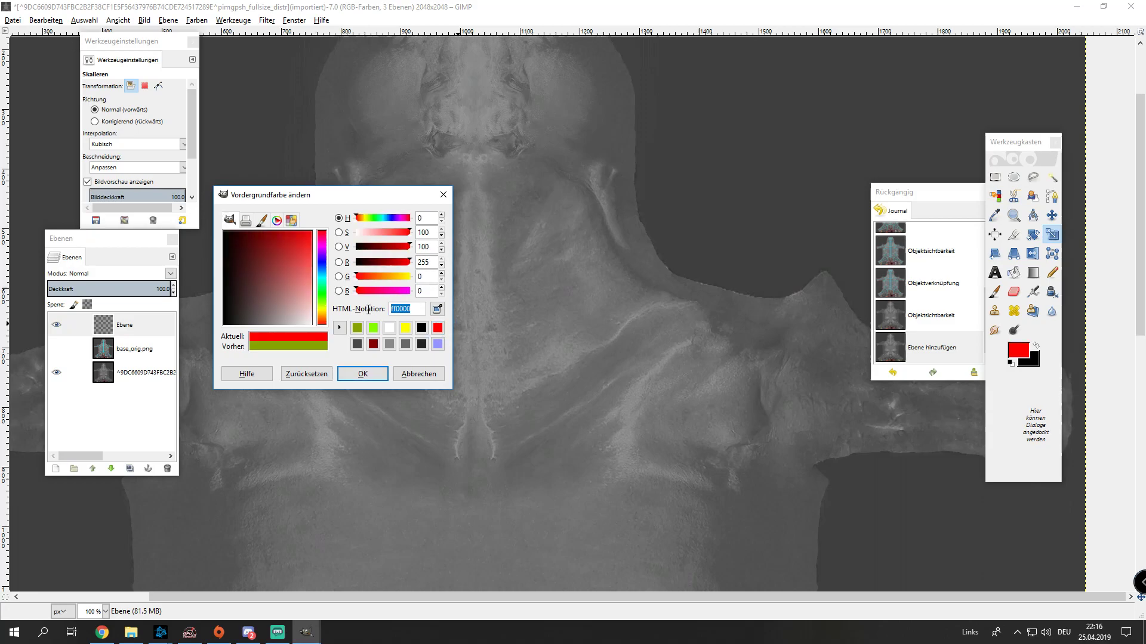
{"action": "left_click", "coordinate": [362, 374]}
{"action": "left_click", "coordinate": [1037, 347]}
{"action": "left_click", "coordinate": [1018, 350]}
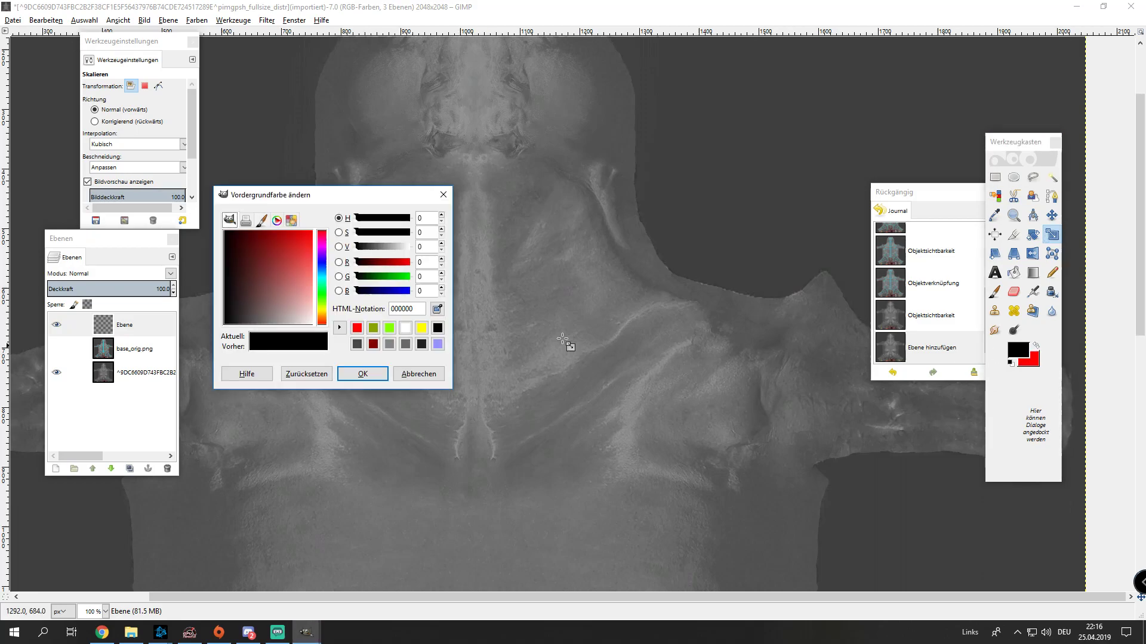
{"action": "left_click", "coordinate": [421, 328]}
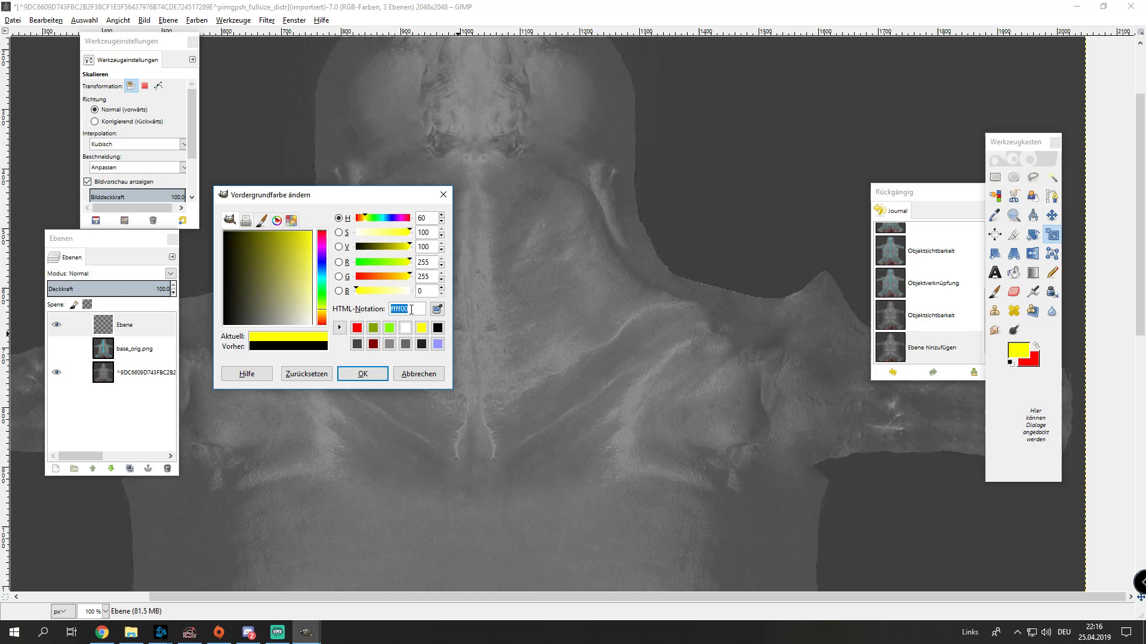
{"action": "left_click", "coordinate": [362, 373]}
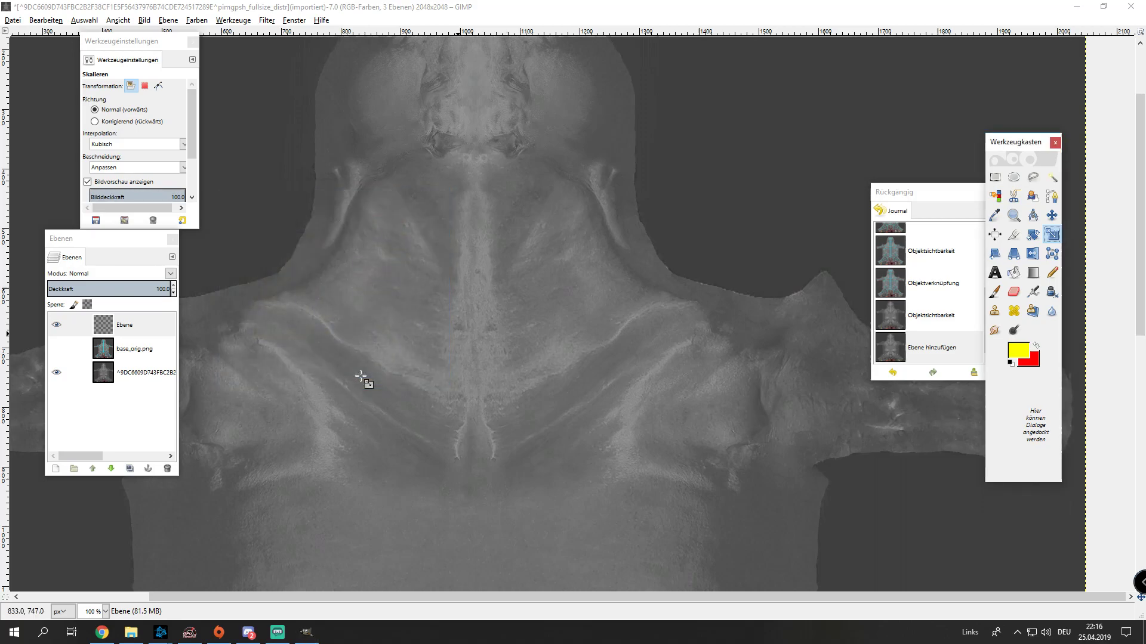
- Select the Ebene layer for painting, keeping yellow as the foreground colour
{"action": "scroll", "coordinate": [601, 335], "scroll_direction": "down", "scroll_amount": 1}
{"action": "scroll", "coordinate": [671, 345], "scroll_direction": "up", "scroll_amount": 2}
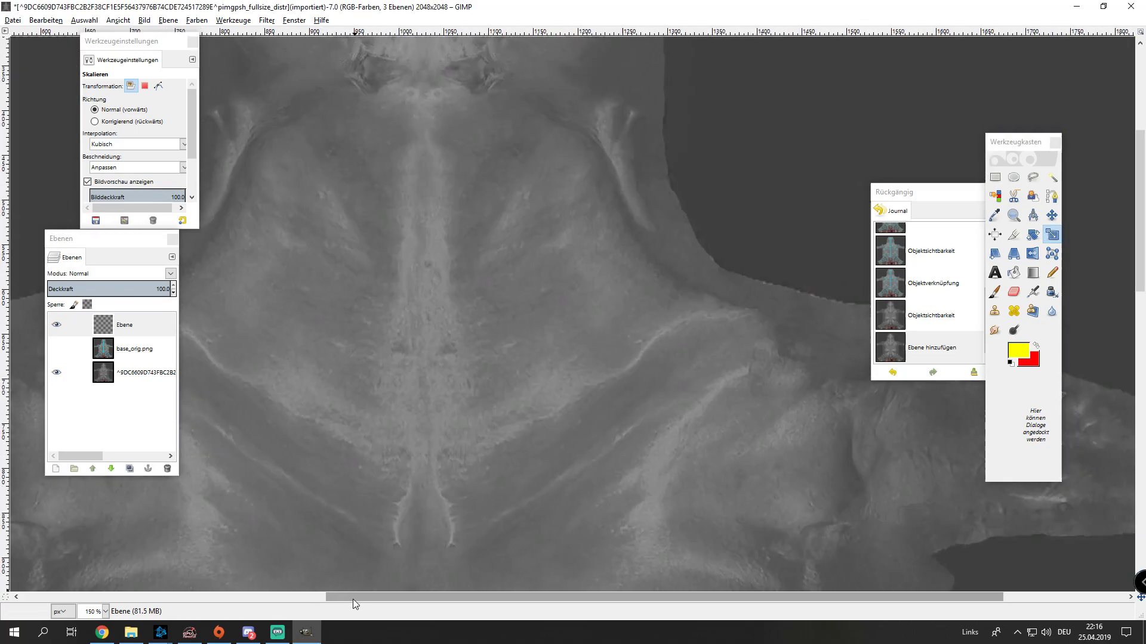
{"action": "left_click_drag", "start_coordinate": [353, 599], "coordinate": [295, 599]}
{"action": "left_click", "coordinate": [131, 333]}
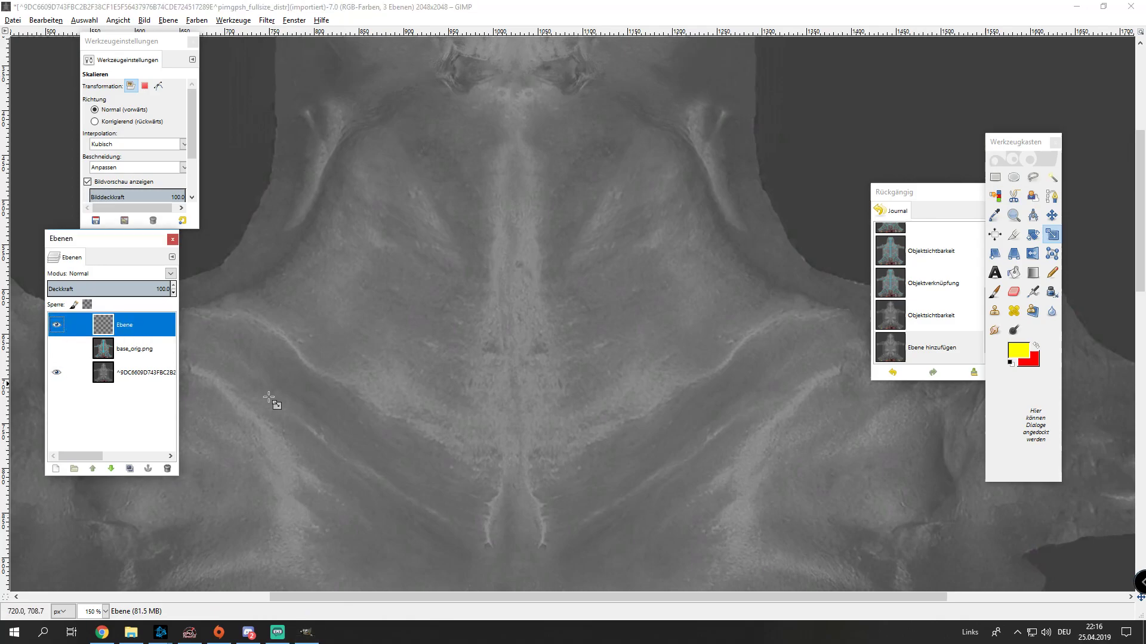
{"action": "left_click", "coordinate": [1025, 352]}
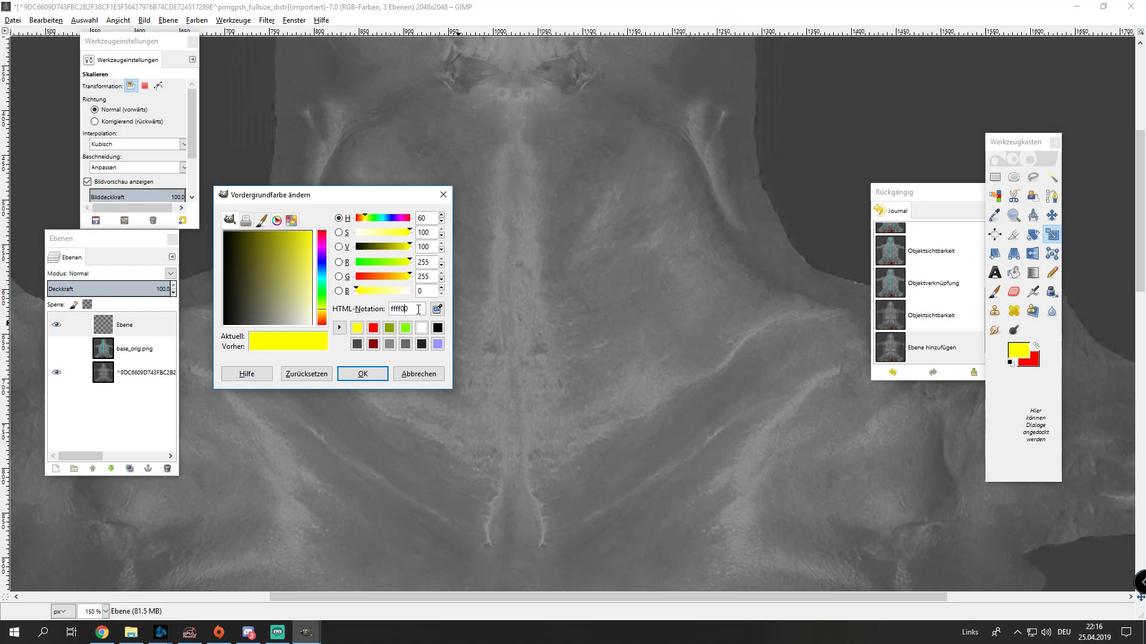
{"action": "left_click", "coordinate": [380, 376]}
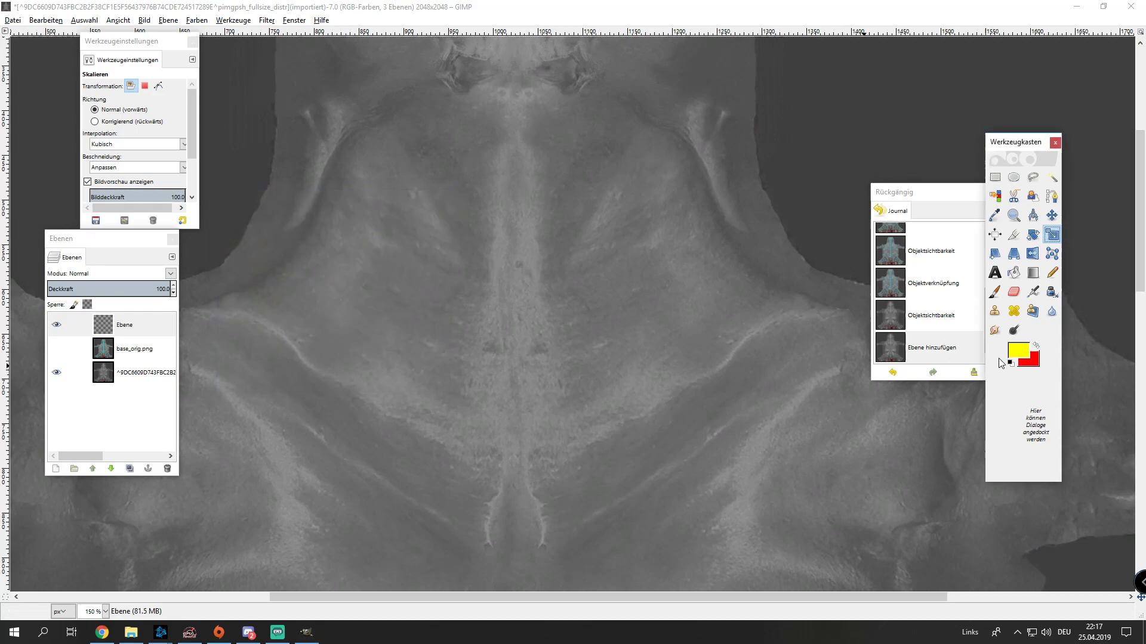
- Make red the painting colour, pick the Paintbrush with the 2. Hardness 100 brush, and zoom in
{"action": "left_click", "coordinate": [1036, 346]}
{"action": "left_click", "coordinate": [995, 293]}
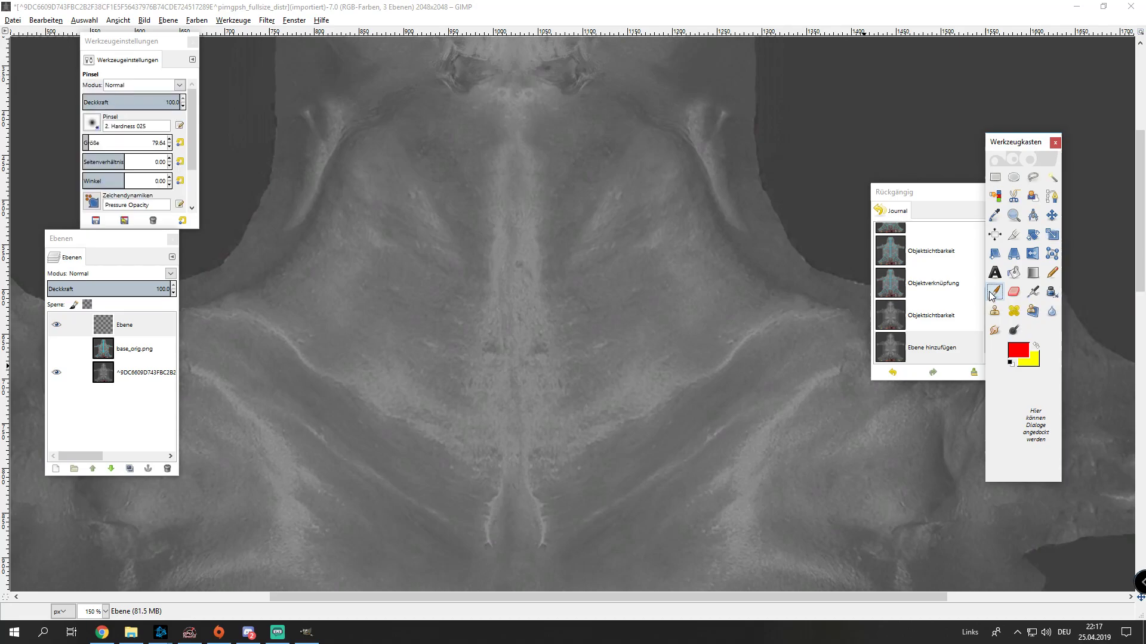
{"action": "left_click", "coordinate": [93, 123]}
{"action": "left_click", "coordinate": [137, 158]}
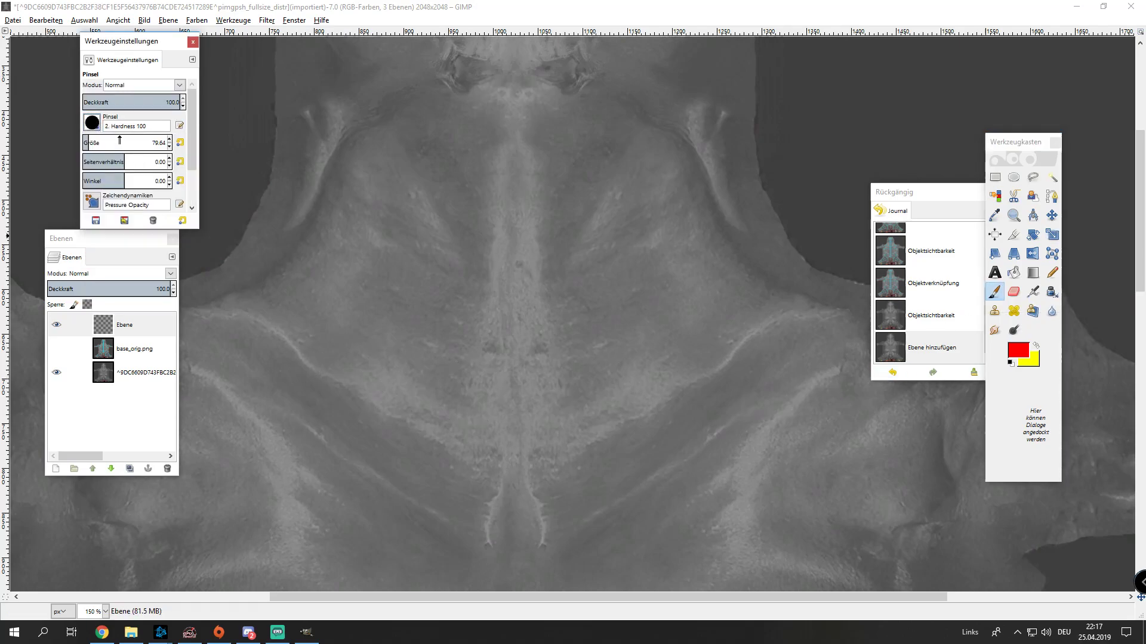
{"action": "key", "text": "1"}
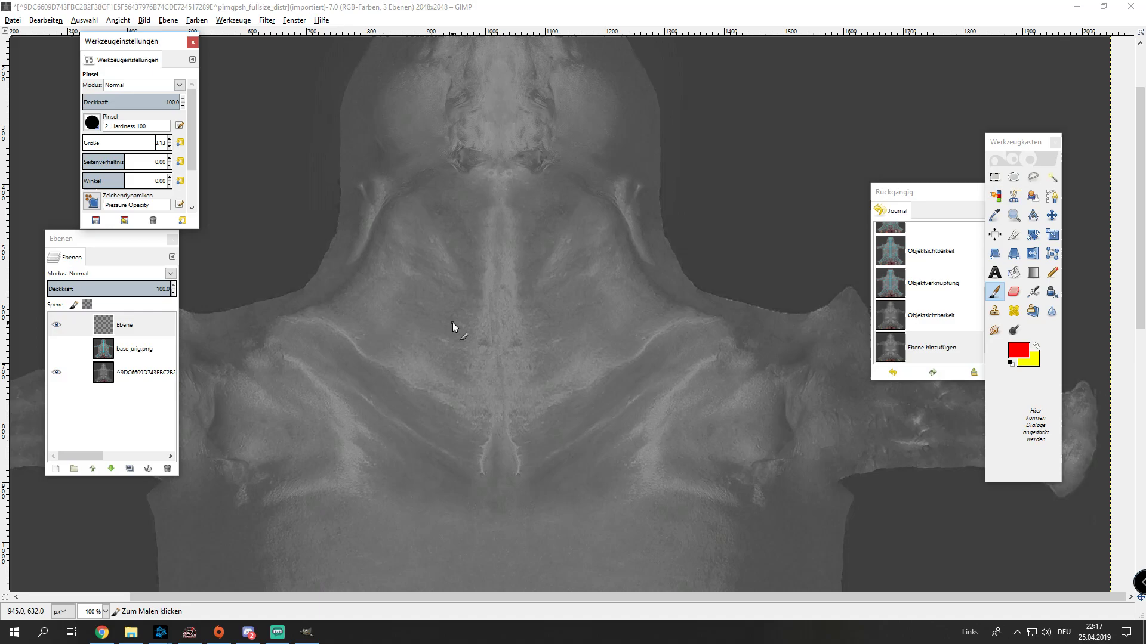
{"action": "scroll", "coordinate": [452, 323], "scroll_direction": "up", "scroll_amount": 1}
{"action": "scroll", "coordinate": [497, 339], "scroll_direction": "up", "scroll_amount": 3}
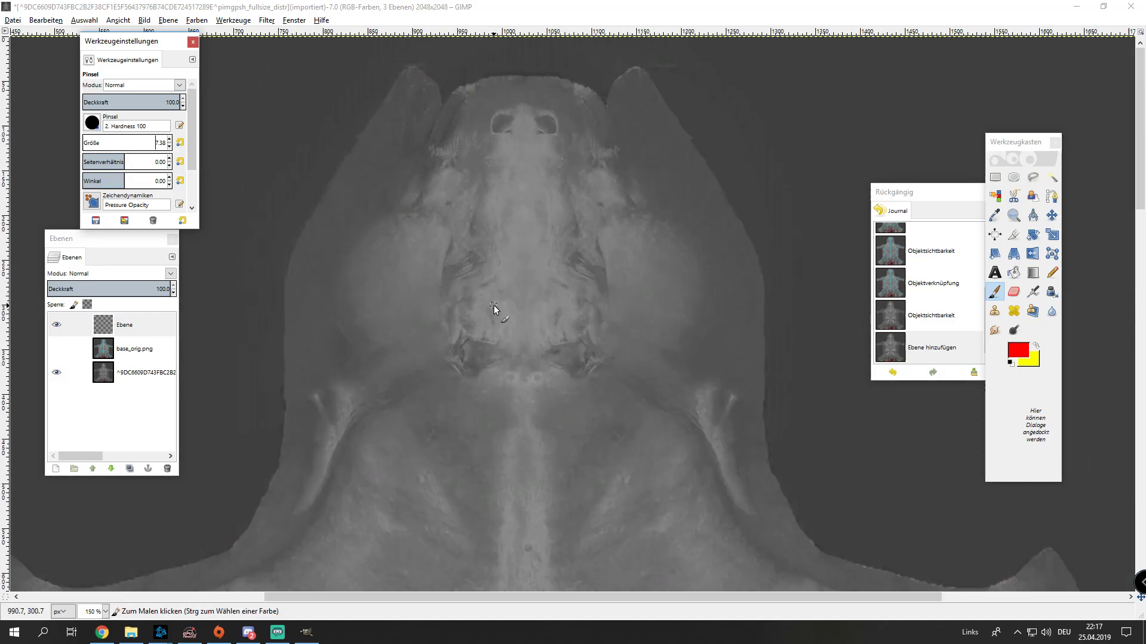
{"action": "scroll", "coordinate": [493, 306], "scroll_direction": "up", "scroll_amount": 3}
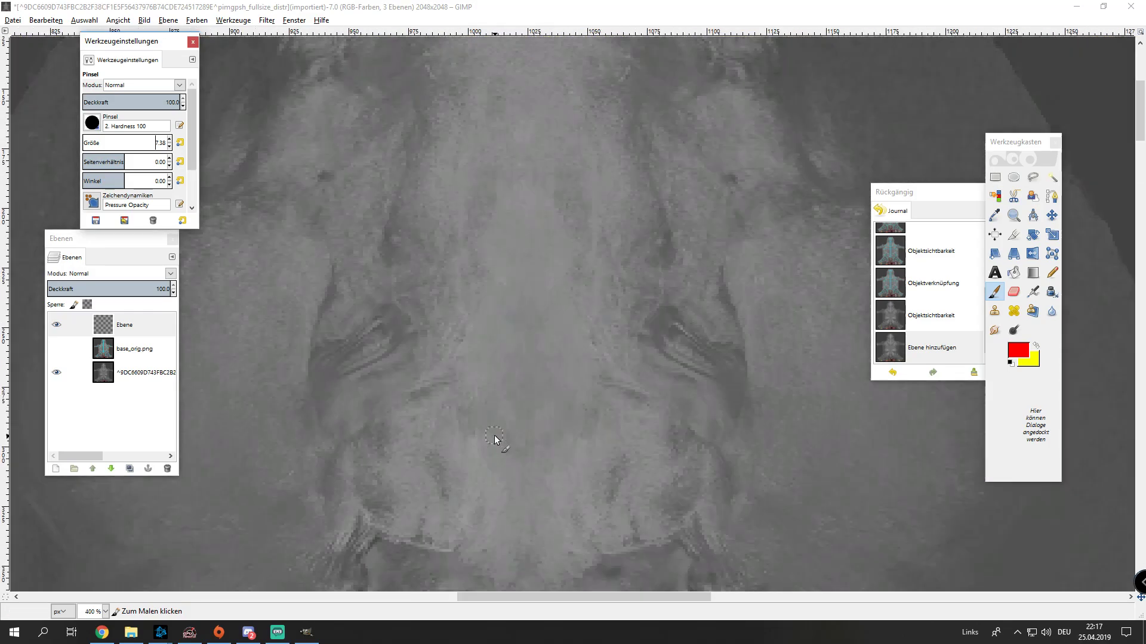
- Paint a red vertical stroke down the centre of the head, hooked at the bottom
{"action": "left_click_drag", "start_coordinate": [493, 442], "coordinate": [533, 420]}
{"action": "mouse_move", "coordinate": [510, 382]}
{"action": "left_mouse_down"}
{"action": "mouse_move", "coordinate": [470, 297]}
{"action": "mouse_move", "coordinate": [477, 271]}
{"action": "left_mouse_up"}
{"action": "mouse_move", "coordinate": [523, 400]}
{"action": "left_mouse_down"}
{"action": "mouse_move", "coordinate": [491, 464]}
{"action": "mouse_move", "coordinate": [538, 438]}
{"action": "mouse_move", "coordinate": [539, 379]}
{"action": "left_mouse_up"}
{"action": "left_click_drag", "start_coordinate": [514, 322], "coordinate": [476, 256]}
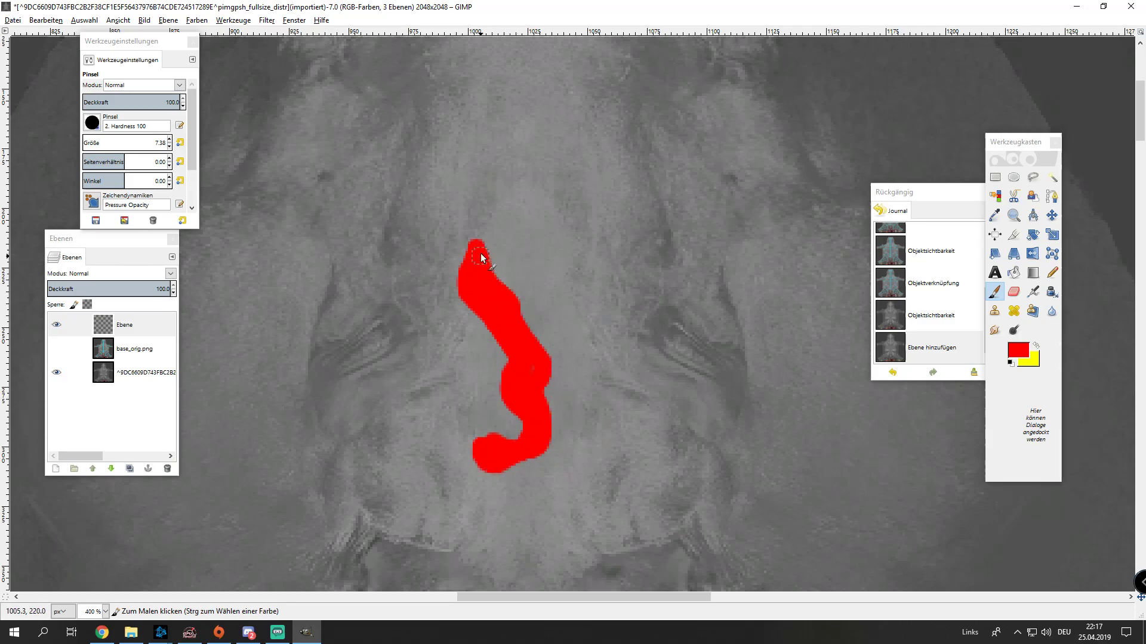
{"action": "scroll", "coordinate": [531, 287], "scroll_direction": "up", "scroll_amount": 3}
{"action": "scroll", "coordinate": [531, 323], "scroll_direction": "up", "scroll_amount": 3}
{"action": "scroll", "coordinate": [525, 387], "scroll_direction": "down", "scroll_amount": 2}
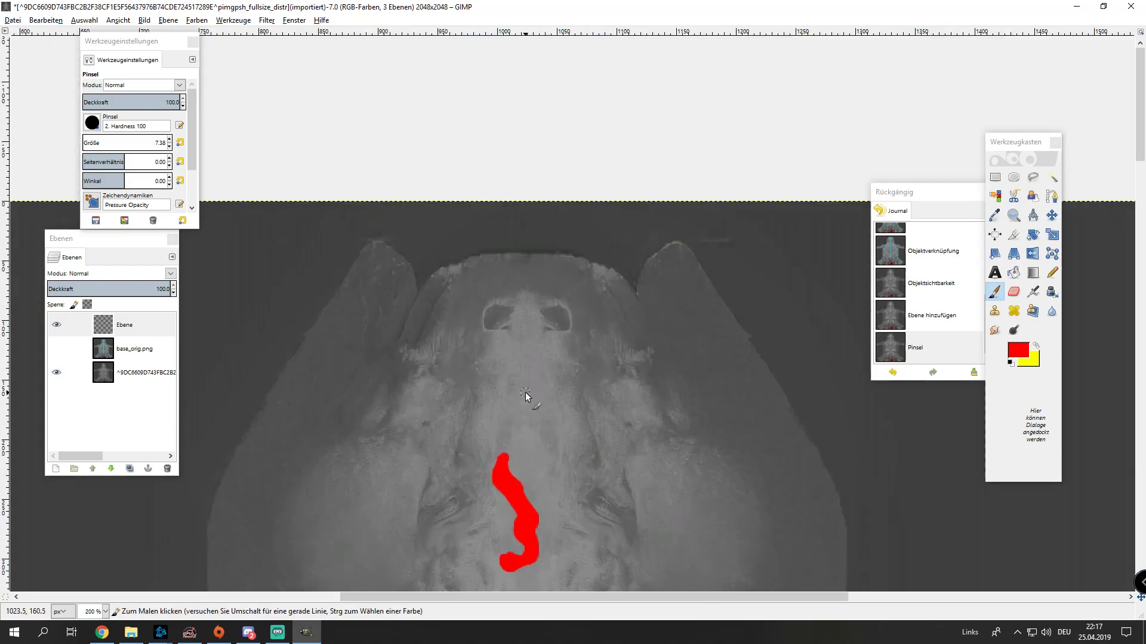
{"action": "scroll", "coordinate": [525, 310], "scroll_direction": "up", "scroll_amount": 1}
- Paint a red wavy outline arcing across the top of the head into a closed loop
{"action": "mouse_move", "coordinate": [515, 265]}
{"action": "left_mouse_down"}
{"action": "mouse_move", "coordinate": [533, 237]}
{"action": "mouse_move", "coordinate": [537, 188]}
{"action": "mouse_move", "coordinate": [585, 178]}
{"action": "mouse_move", "coordinate": [624, 130]}
{"action": "mouse_move", "coordinate": [714, 179]}
{"action": "left_mouse_up"}
{"action": "left_click_drag", "start_coordinate": [728, 120], "coordinate": [708, 66]}
{"action": "scroll", "coordinate": [600, 340], "scroll_direction": "up", "scroll_amount": 2}
{"action": "mouse_move", "coordinate": [524, 327]}
{"action": "left_mouse_down"}
{"action": "mouse_move", "coordinate": [507, 294]}
{"action": "mouse_move", "coordinate": [470, 300]}
{"action": "mouse_move", "coordinate": [445, 284]}
{"action": "mouse_move", "coordinate": [477, 241]}
{"action": "mouse_move", "coordinate": [457, 195]}
{"action": "mouse_move", "coordinate": [374, 251]}
{"action": "mouse_move", "coordinate": [340, 257]}
{"action": "mouse_move", "coordinate": [243, 183]}
{"action": "mouse_move", "coordinate": [252, 194]}
{"action": "mouse_move", "coordinate": [274, 181]}
{"action": "mouse_move", "coordinate": [313, 185]}
{"action": "mouse_move", "coordinate": [271, 191]}
{"action": "mouse_move", "coordinate": [281, 209]}
{"action": "mouse_move", "coordinate": [243, 191]}
{"action": "left_mouse_up"}
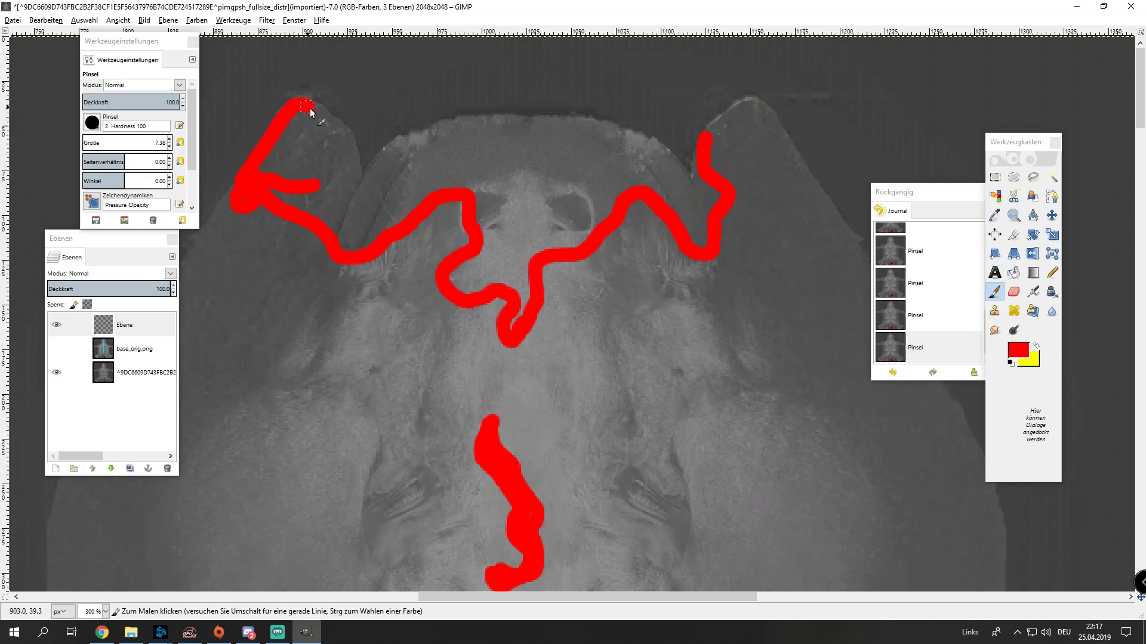
{"action": "mouse_move", "coordinate": [372, 172]}
{"action": "left_mouse_down"}
{"action": "mouse_move", "coordinate": [385, 149]}
{"action": "mouse_move", "coordinate": [471, 127]}
{"action": "left_mouse_up"}
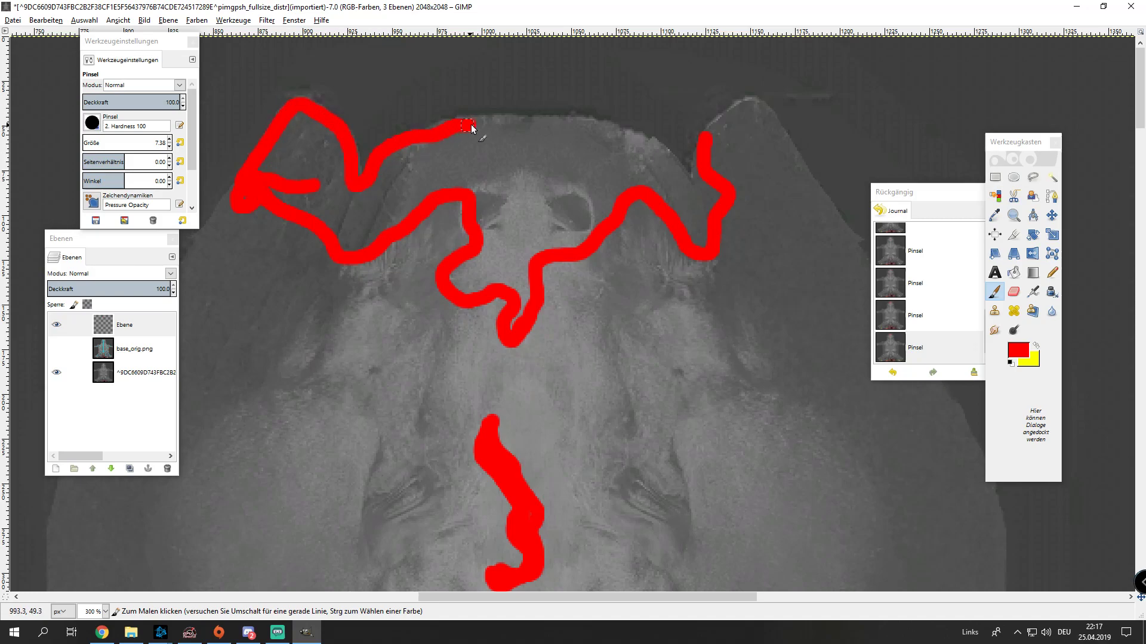
{"action": "scroll", "coordinate": [737, 299], "scroll_direction": "up", "scroll_amount": 5}
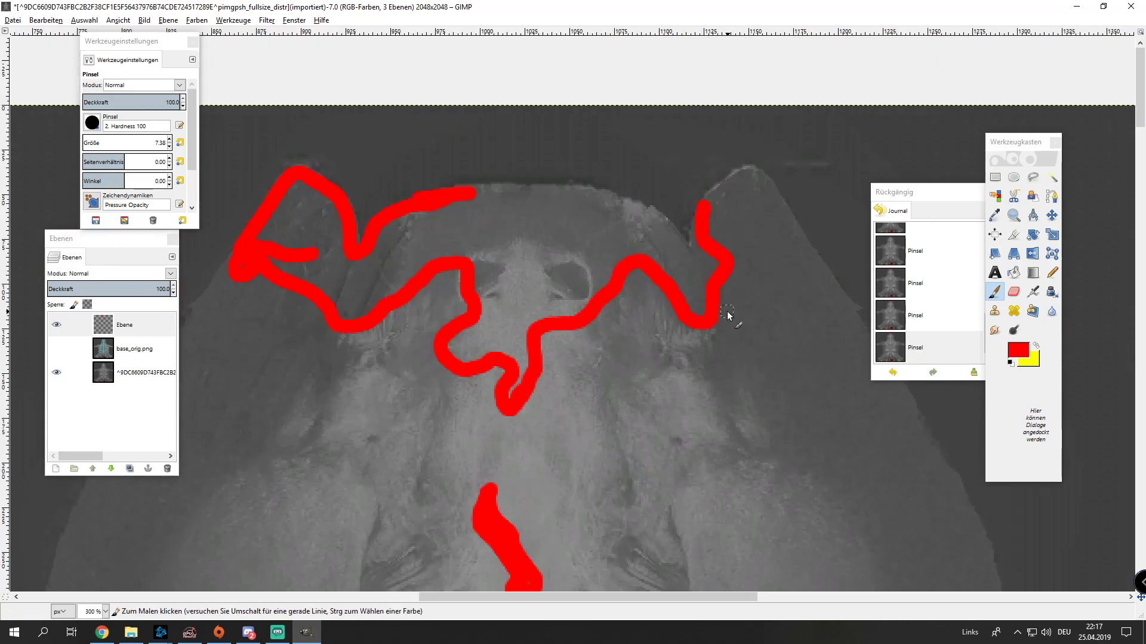
{"action": "scroll", "coordinate": [727, 314], "scroll_direction": "up", "scroll_amount": 1}
{"action": "mouse_move", "coordinate": [389, 168]}
{"action": "left_mouse_down"}
{"action": "mouse_move", "coordinate": [468, 150]}
{"action": "mouse_move", "coordinate": [539, 155]}
{"action": "mouse_move", "coordinate": [657, 214]}
{"action": "left_mouse_up"}
{"action": "scroll", "coordinate": [686, 179], "scroll_direction": "down", "scroll_amount": 2}
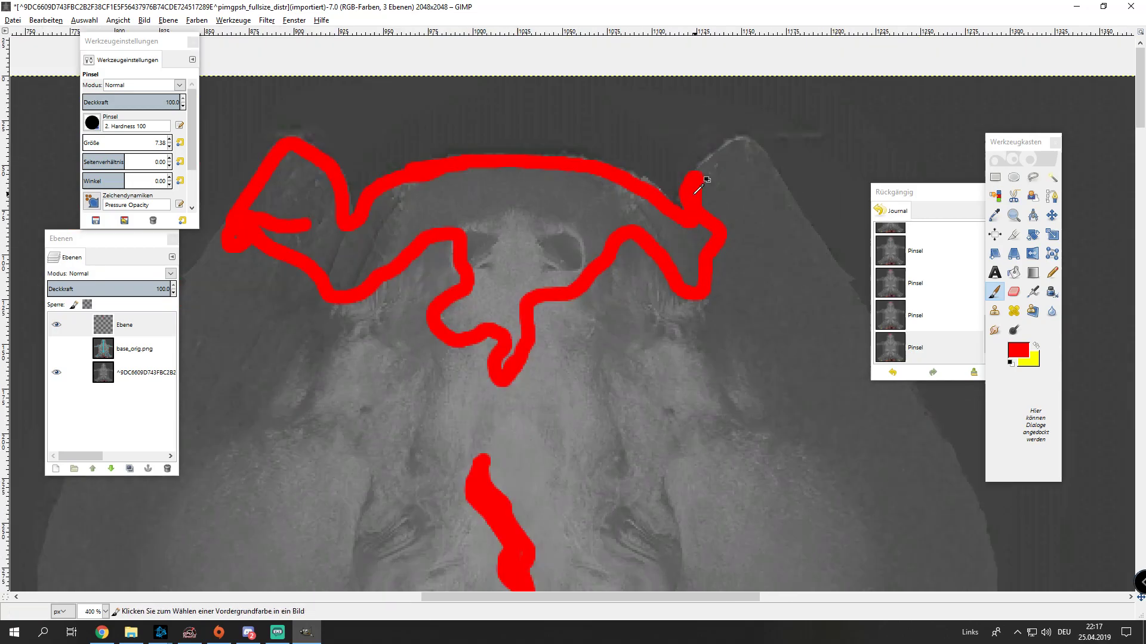
{"action": "scroll", "coordinate": [489, 197], "scroll_direction": "up", "scroll_amount": 1}
{"action": "mouse_move", "coordinate": [521, 221]}
{"action": "left_mouse_down"}
{"action": "mouse_move", "coordinate": [537, 202]}
{"action": "mouse_move", "coordinate": [544, 159]}
{"action": "left_mouse_up"}
- Erase the red outline's upper-left loop with the Eraser, leaving an open arc, then zoom out
{"action": "left_click", "coordinate": [1013, 291]}
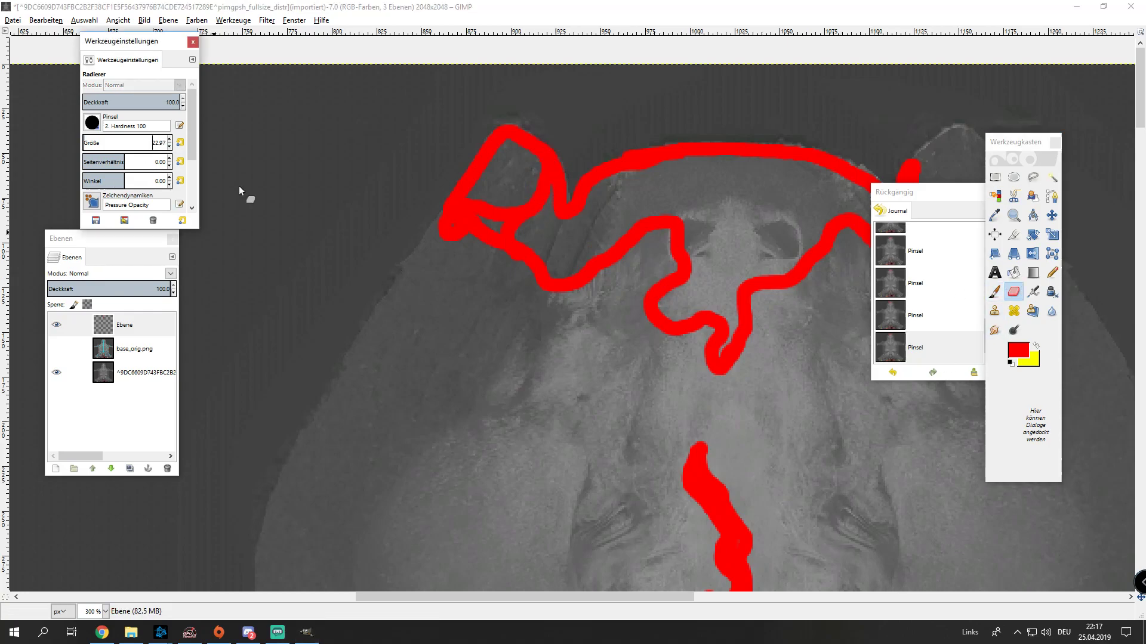
{"action": "left_click_drag", "start_coordinate": [454, 229], "coordinate": [456, 150]}
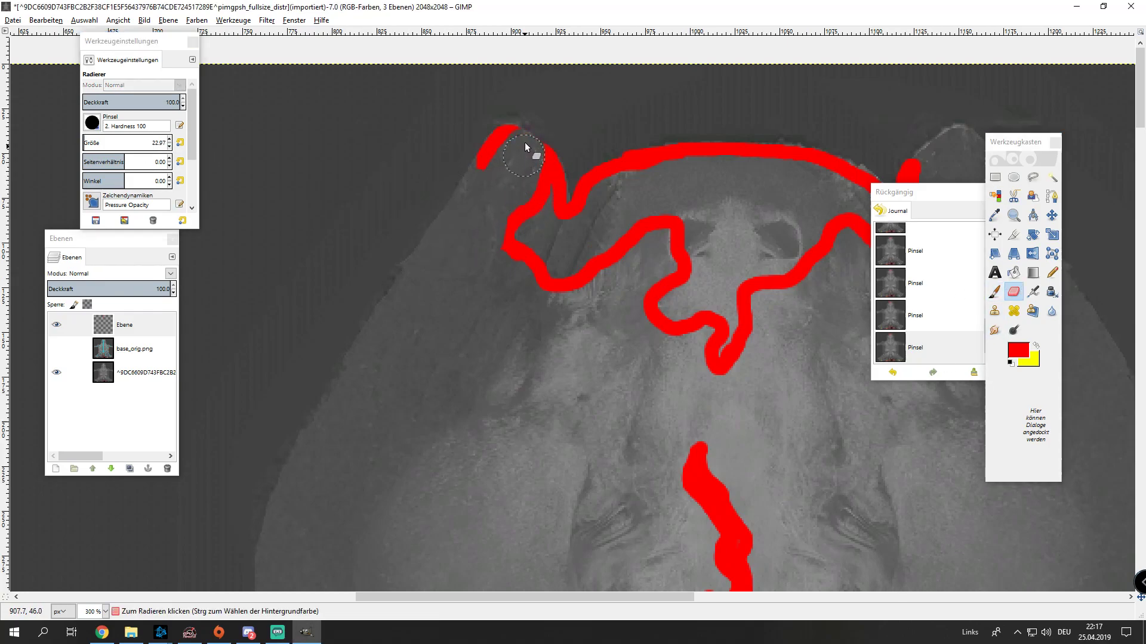
{"action": "left_click", "coordinate": [502, 270]}
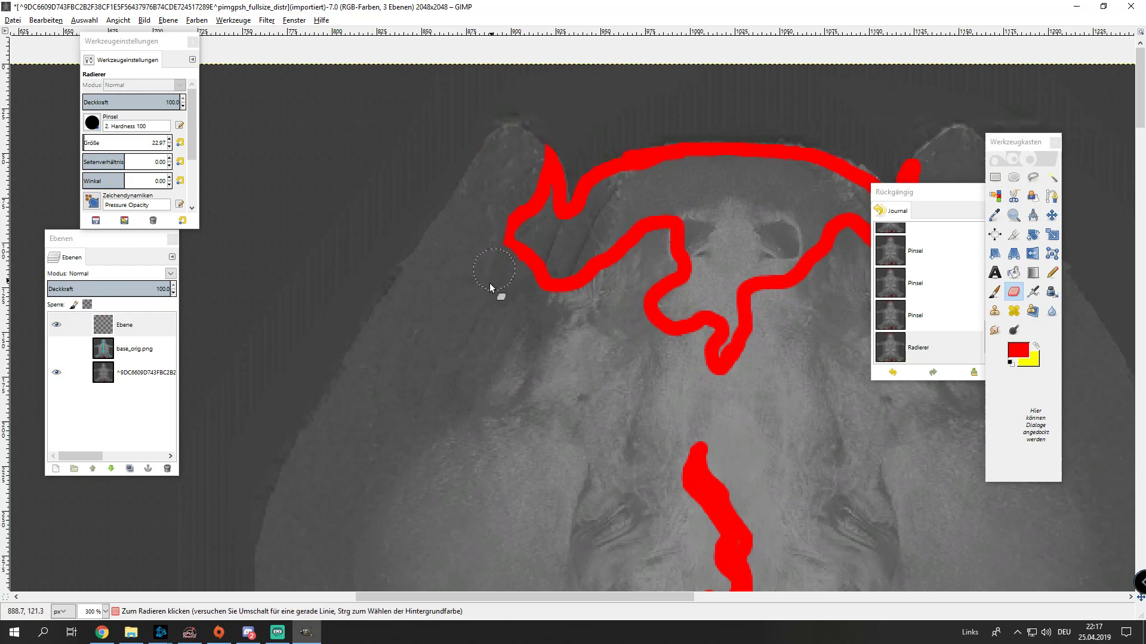
{"action": "scroll", "coordinate": [494, 281], "scroll_direction": "down", "scroll_amount": 4, "text": "ctrl"}
{"action": "scroll", "coordinate": [648, 243], "scroll_direction": "up", "scroll_amount": 4, "text": "ctrl"}
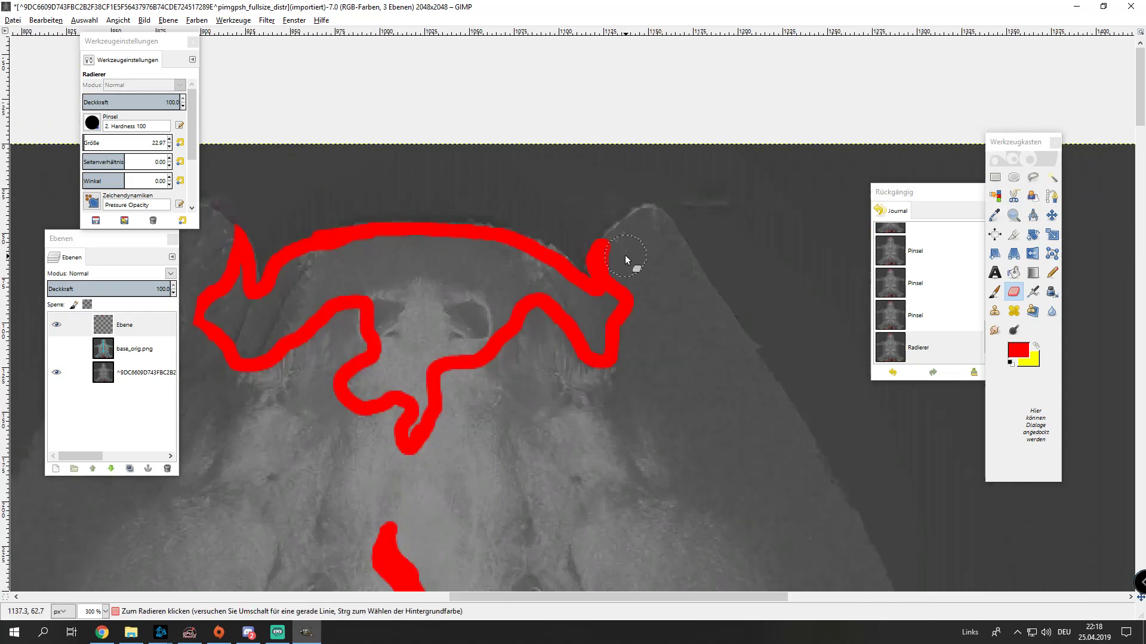
{"action": "left_click", "coordinate": [625, 255]}
{"action": "scroll", "coordinate": [625, 228], "scroll_direction": "down", "scroll_amount": 3, "text": "ctrl"}
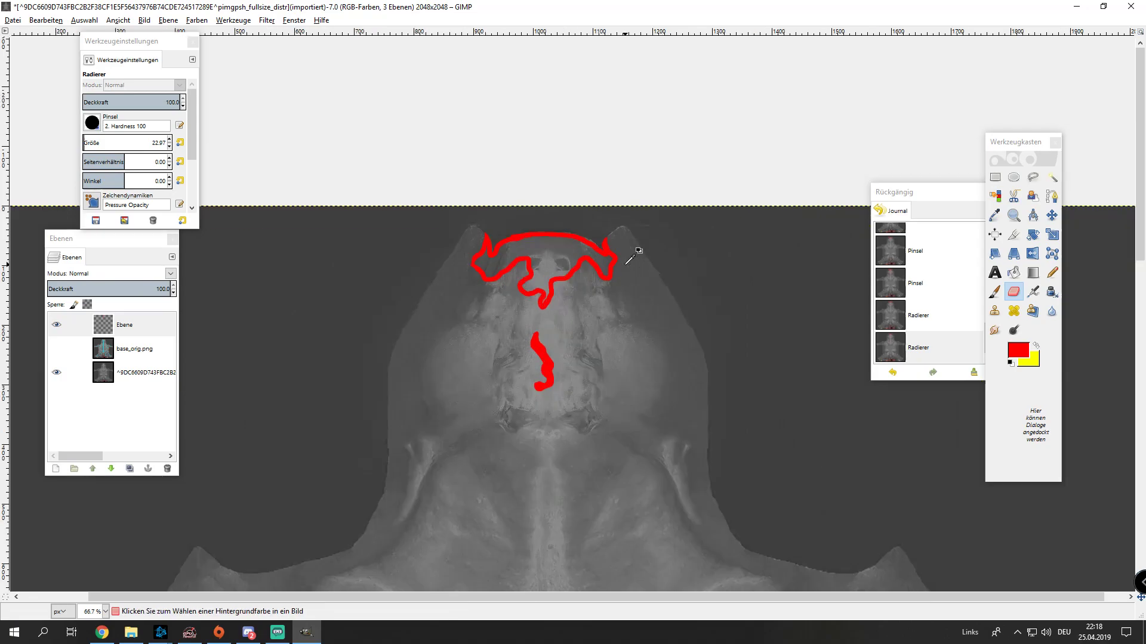
{"action": "scroll", "coordinate": [624, 262], "scroll_direction": "up", "scroll_amount": 1, "text": "ctrl"}
{"action": "scroll", "coordinate": [590, 367], "scroll_direction": "down", "scroll_amount": 1, "text": "ctrl"}
{"action": "scroll", "coordinate": [589, 367], "scroll_direction": "down", "scroll_amount": 4}
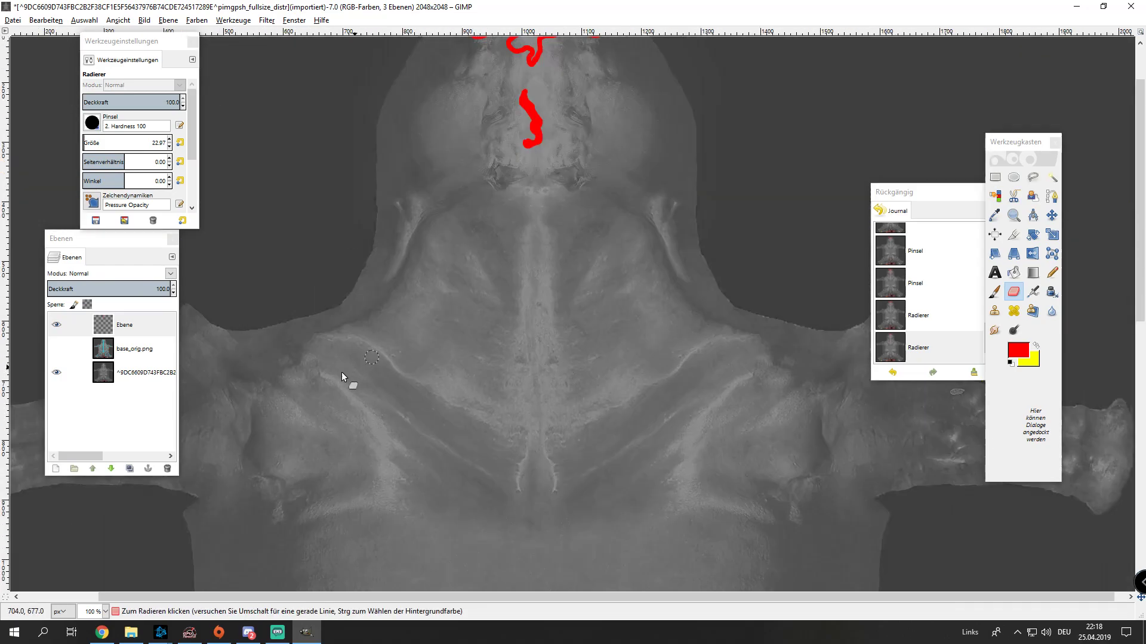
{"action": "scroll", "coordinate": [341, 371], "scroll_direction": "down", "scroll_amount": 1, "text": "ctrl"}
- Show and select the base_orig.png layer, and set the Paintbrush size to about 6
{"action": "scroll", "coordinate": [523, 451], "scroll_direction": "up", "scroll_amount": 1, "text": "ctrl"}
{"action": "left_click", "coordinate": [56, 349]}
{"action": "left_click", "coordinate": [126, 358]}
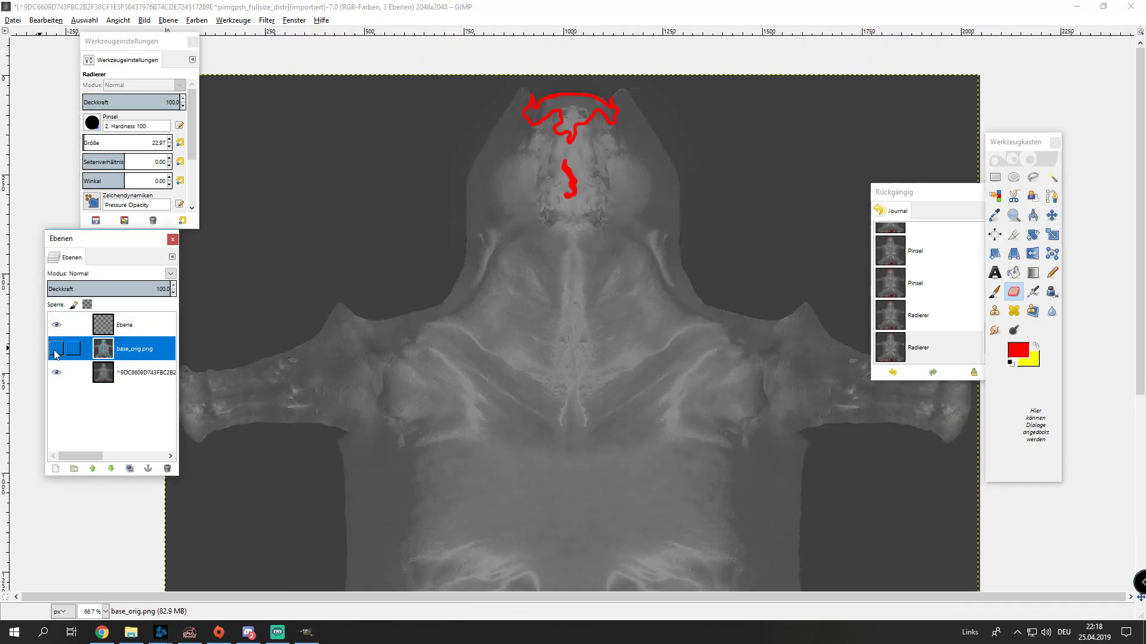
{"action": "scroll", "coordinate": [476, 446], "scroll_direction": "down", "scroll_amount": 5}
{"action": "scroll", "coordinate": [812, 385], "scroll_direction": "up", "scroll_amount": 1, "text": "ctrl"}
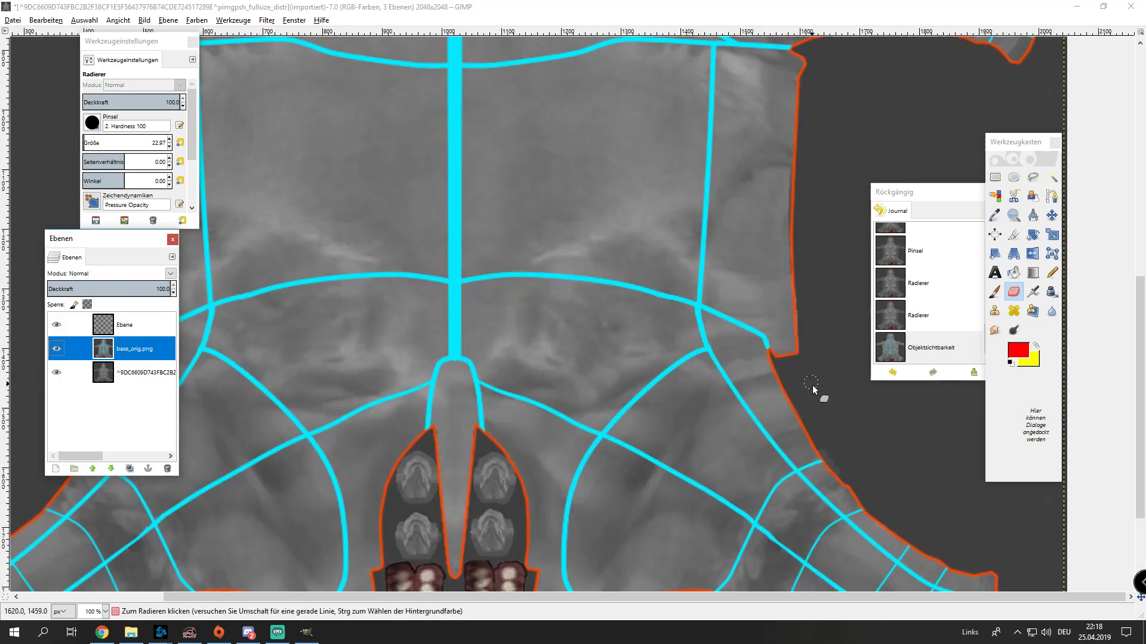
{"action": "scroll", "coordinate": [813, 391], "scroll_direction": "up", "scroll_amount": 1, "text": "ctrl"}
{"action": "left_click", "coordinate": [995, 291]}
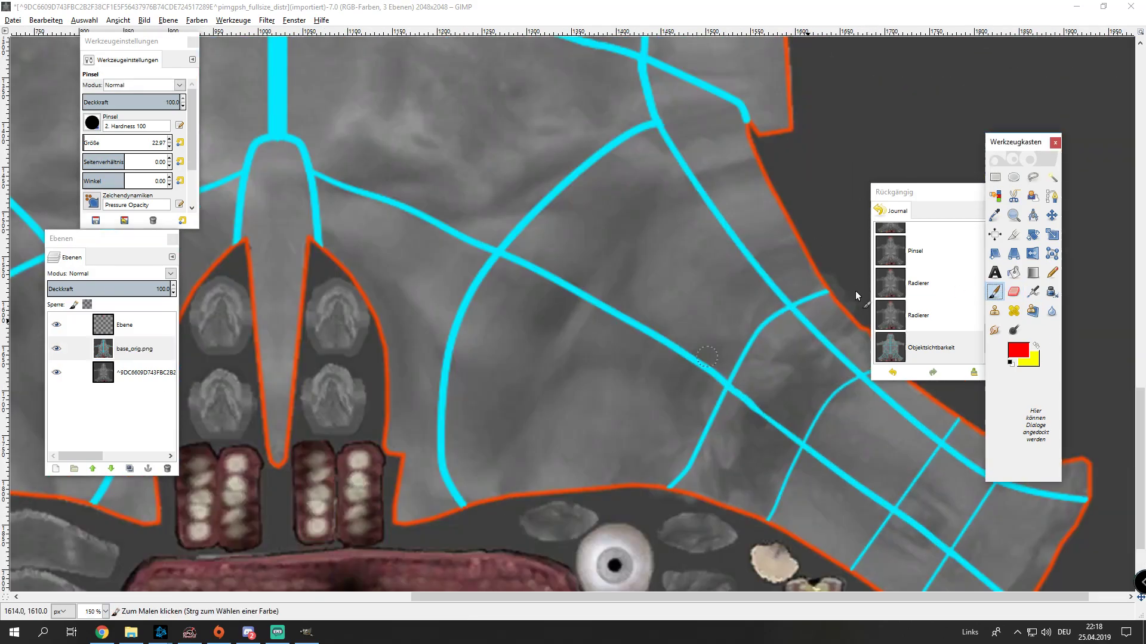
{"action": "left_click_drag", "start_coordinate": [142, 138], "coordinate": [122, 146]}
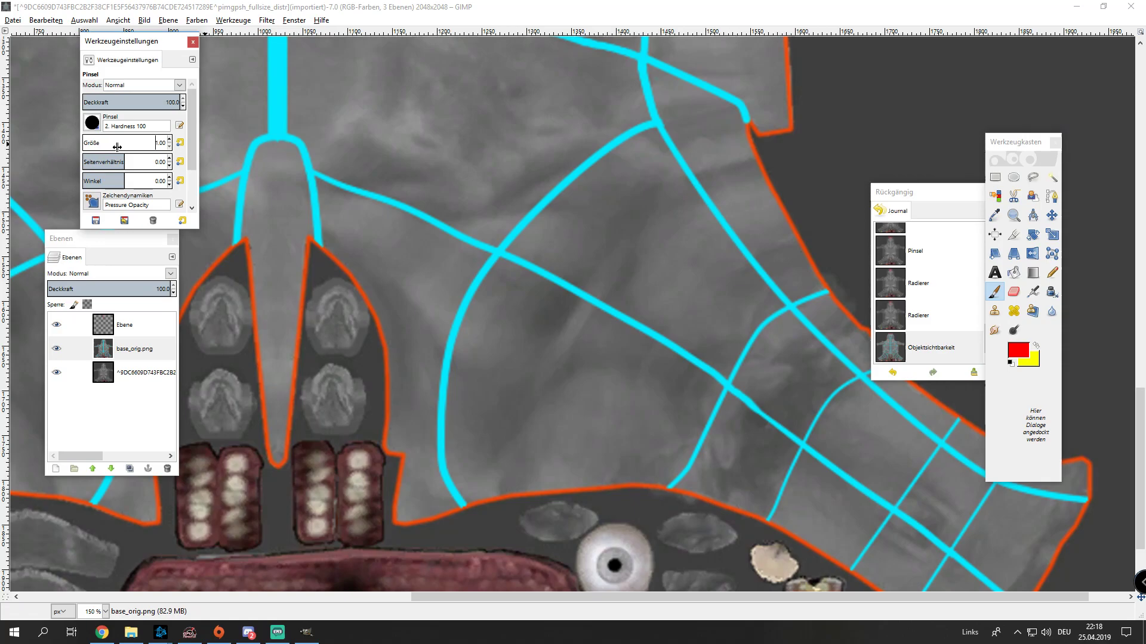
- Paint thin red seams: a diagonal across the lower-right limb and a line across the left arm
{"action": "left_click_drag", "start_coordinate": [744, 165], "coordinate": [763, 158]}
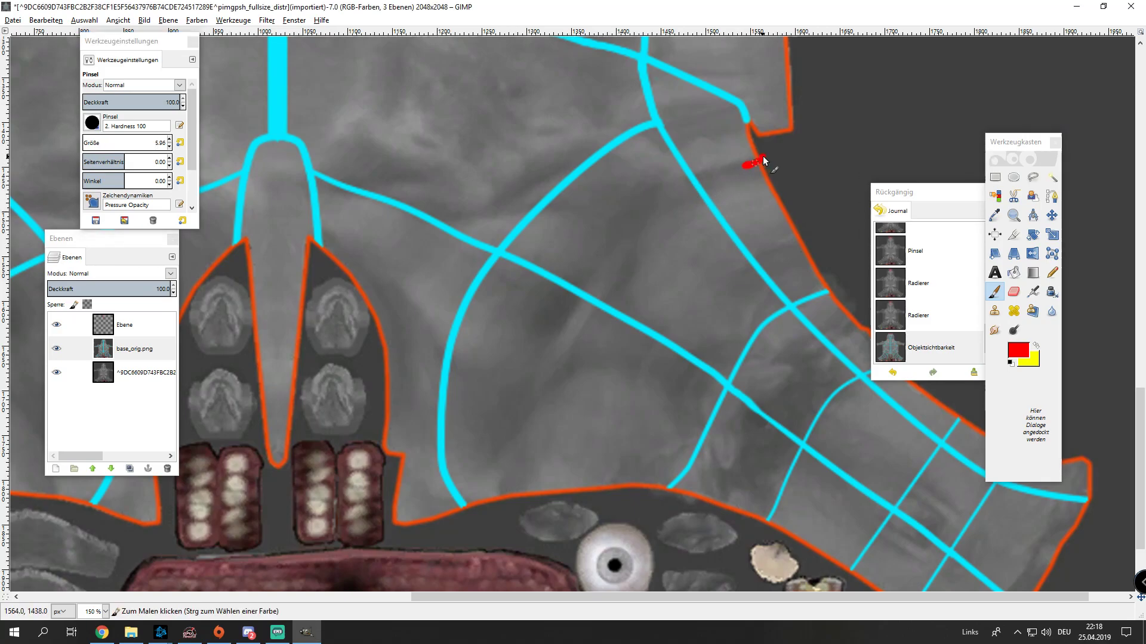
{"action": "mouse_move", "coordinate": [664, 236]}
{"action": "left_mouse_down"}
{"action": "mouse_move", "coordinate": [624, 284]}
{"action": "mouse_move", "coordinate": [624, 319]}
{"action": "mouse_move", "coordinate": [558, 369]}
{"action": "mouse_move", "coordinate": [509, 496]}
{"action": "left_mouse_up"}
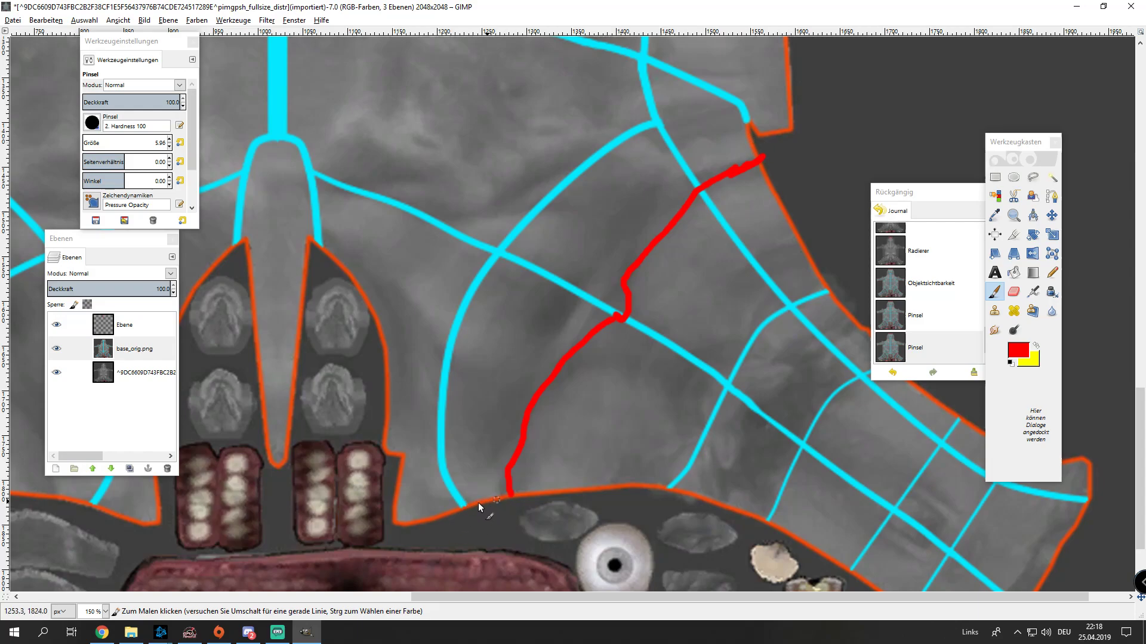
{"action": "left_click_drag", "start_coordinate": [755, 156], "coordinate": [762, 156]}
{"action": "left_click_drag", "start_coordinate": [510, 495], "coordinate": [528, 493]}
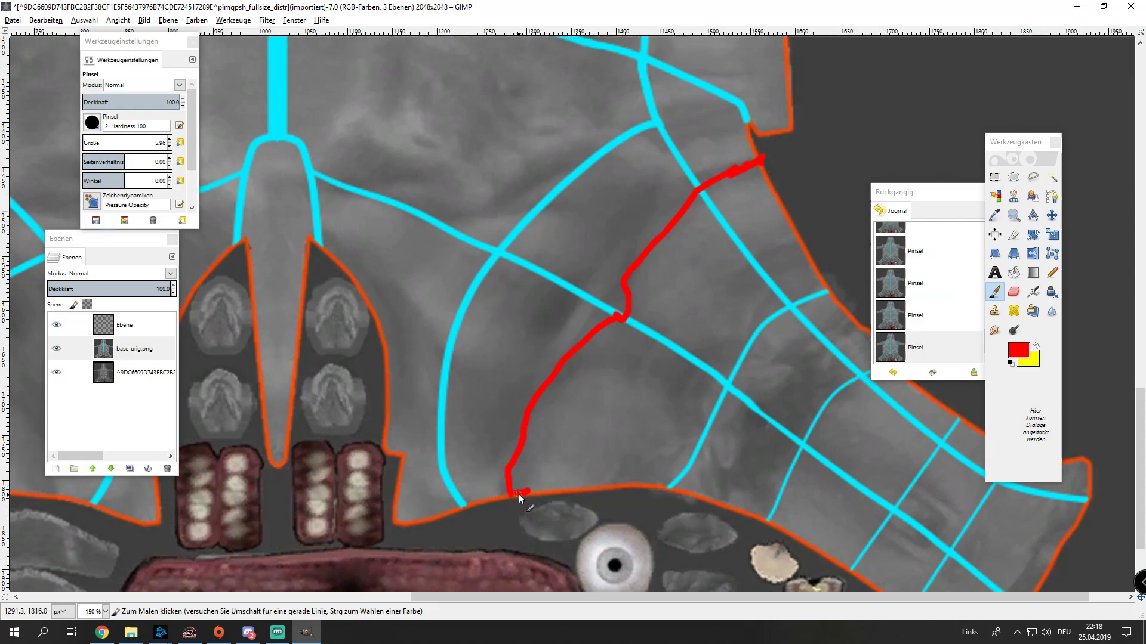
{"action": "scroll", "coordinate": [656, 418], "scroll_direction": "down", "scroll_amount": 3}
{"action": "scroll", "coordinate": [775, 365], "scroll_direction": "up", "scroll_amount": 3}
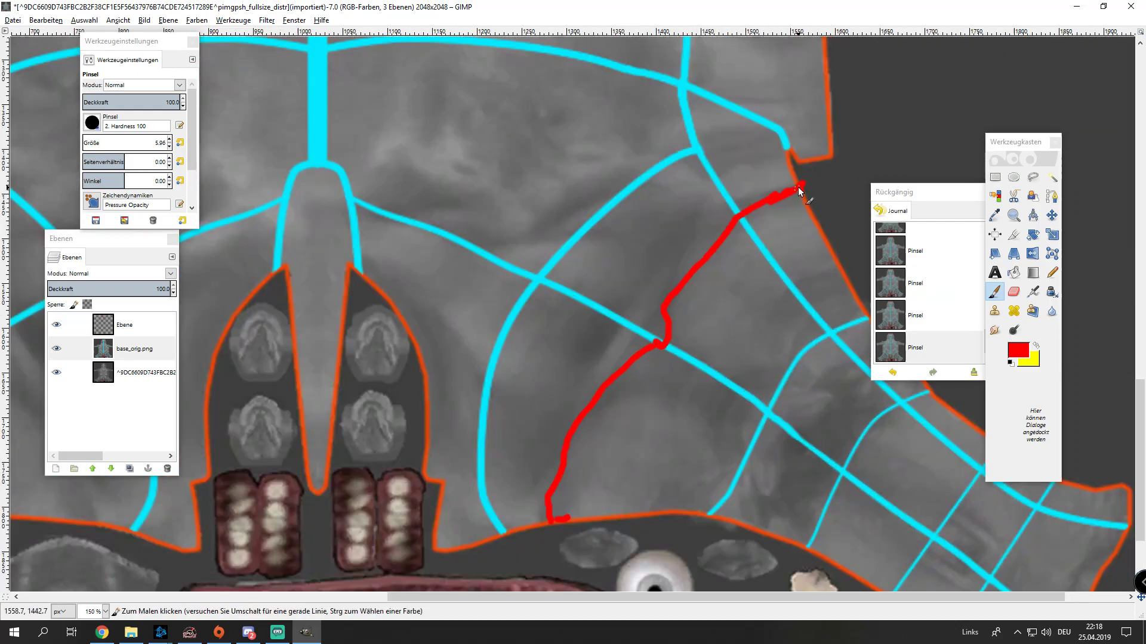
{"action": "scroll", "coordinate": [797, 188], "scroll_direction": "down", "scroll_amount": 3}
{"action": "scroll", "coordinate": [241, 235], "scroll_direction": "up", "scroll_amount": 4}
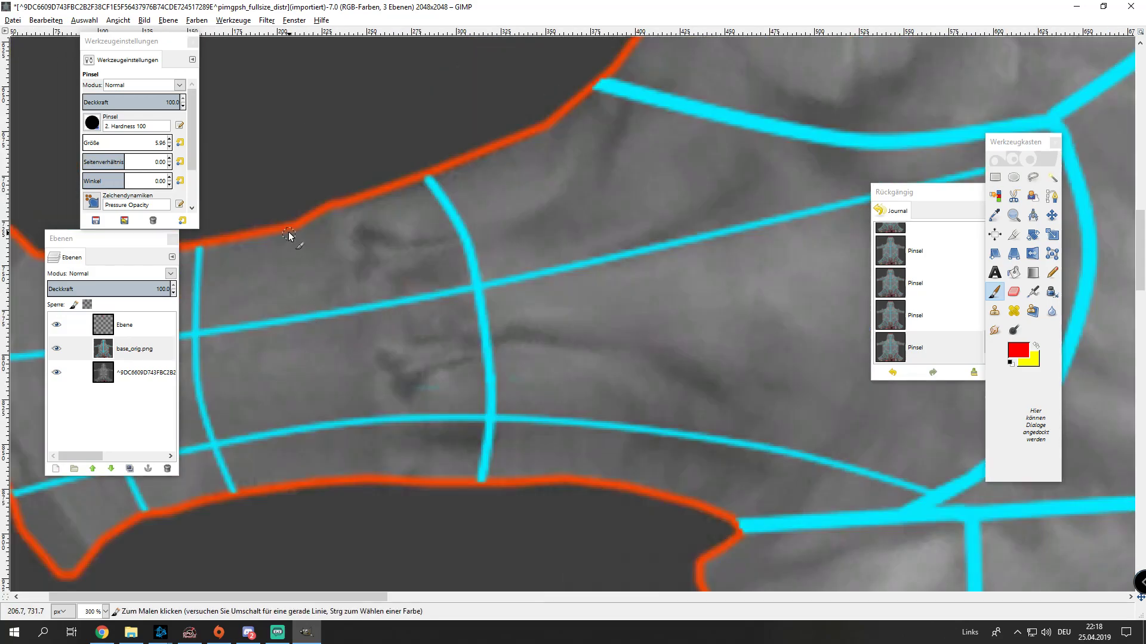
{"action": "mouse_move", "coordinate": [288, 230]}
{"action": "left_mouse_down"}
{"action": "mouse_move", "coordinate": [311, 251]}
{"action": "mouse_move", "coordinate": [316, 304]}
{"action": "mouse_move", "coordinate": [361, 327]}
{"action": "mouse_move", "coordinate": [437, 337]}
{"action": "mouse_move", "coordinate": [446, 366]}
{"action": "mouse_move", "coordinate": [343, 399]}
{"action": "mouse_move", "coordinate": [344, 490]}
{"action": "left_mouse_up"}
{"action": "scroll", "coordinate": [320, 285], "scroll_direction": "down", "scroll_amount": 5}
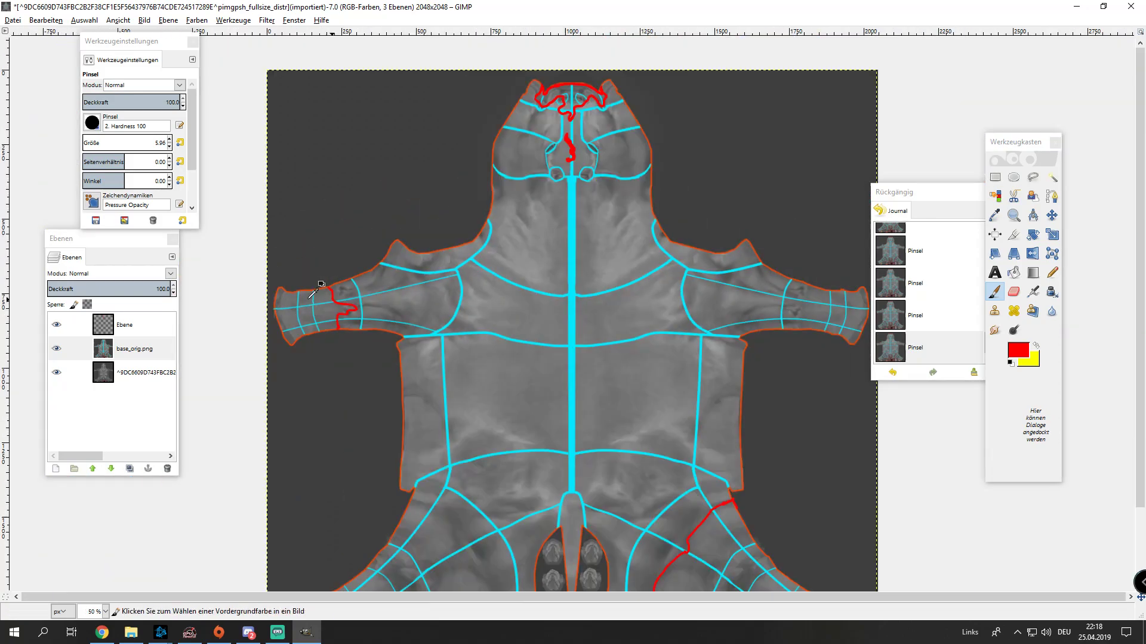
- Undo the red line painted on the left arm using the Undo History
{"action": "scroll", "coordinate": [320, 285], "scroll_direction": "down", "scroll_amount": 1}
{"action": "left_click", "coordinate": [128, 348]}
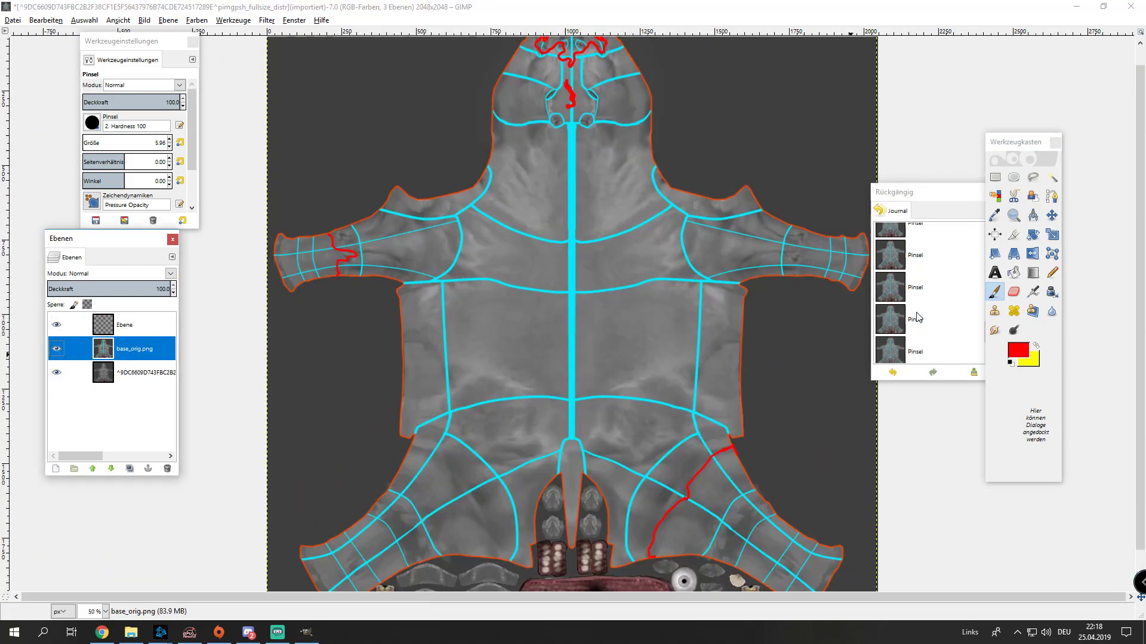
{"action": "left_click", "coordinate": [917, 313]}
{"action": "left_click", "coordinate": [918, 311]}
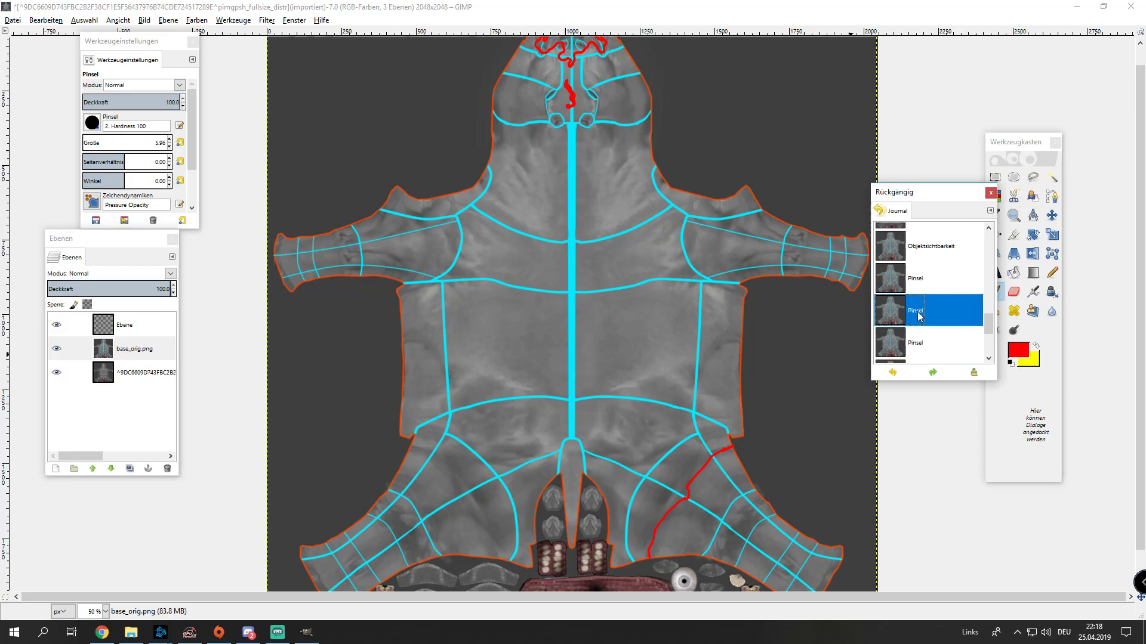
{"action": "key", "text": "ctrl+z"}
{"action": "key", "text": "ctrl+z"}
- Hide the base_orig.png layer so its guide lines no longer show
{"action": "scroll", "coordinate": [610, 174], "scroll_direction": "up", "scroll_amount": 4}
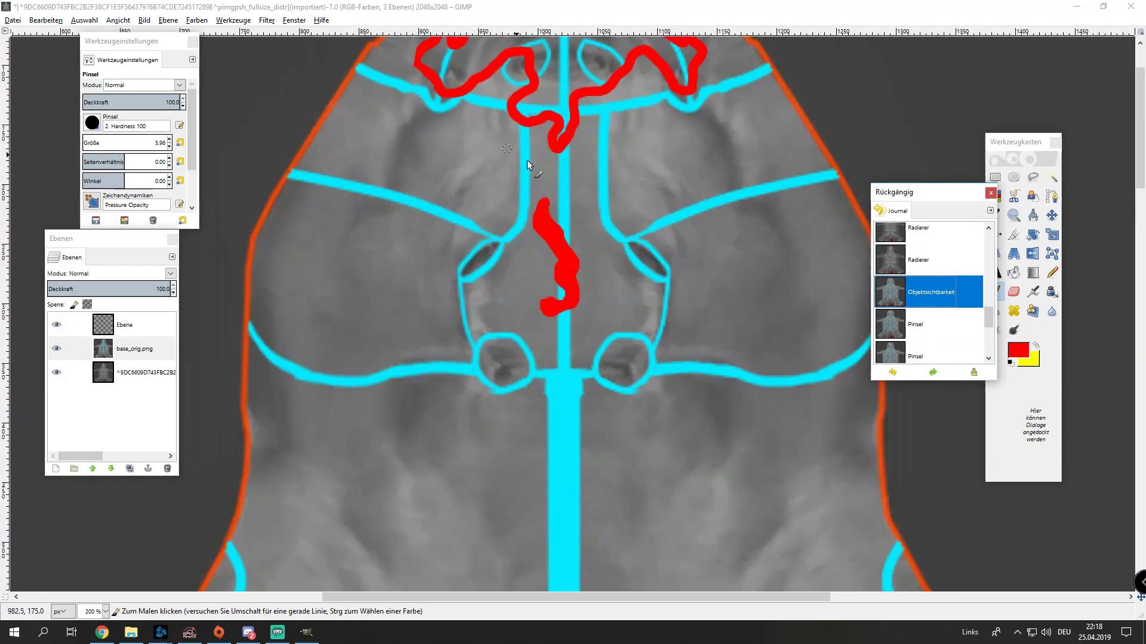
{"action": "scroll", "coordinate": [527, 159], "scroll_direction": "up", "scroll_amount": 2}
{"action": "scroll", "coordinate": [489, 267], "scroll_direction": "up", "scroll_amount": 4}
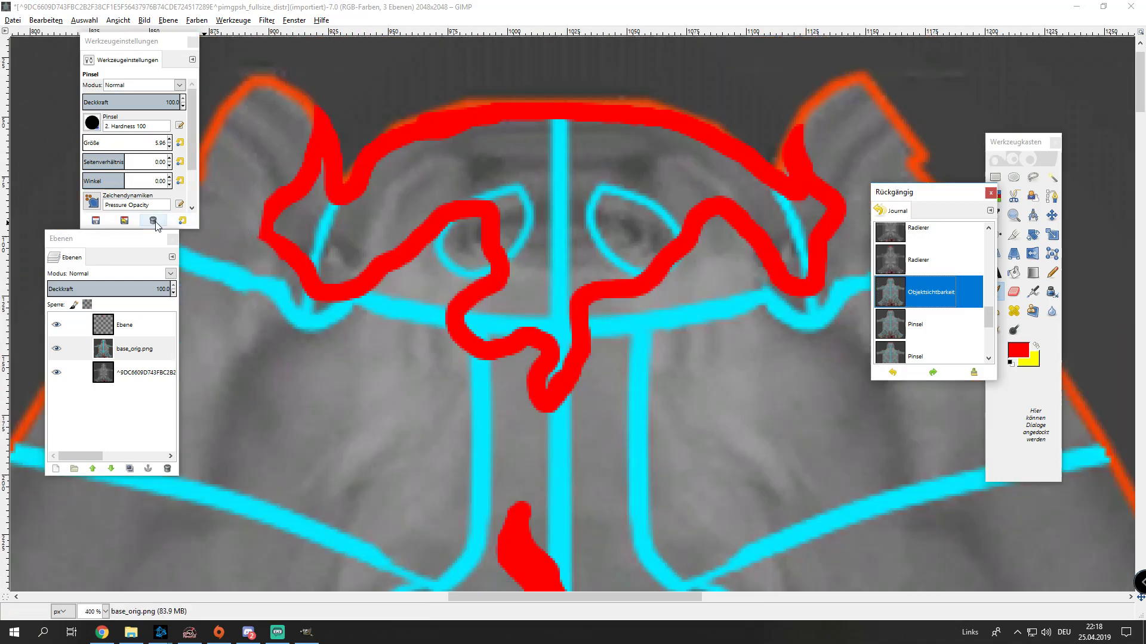
{"action": "left_click", "coordinate": [59, 350]}
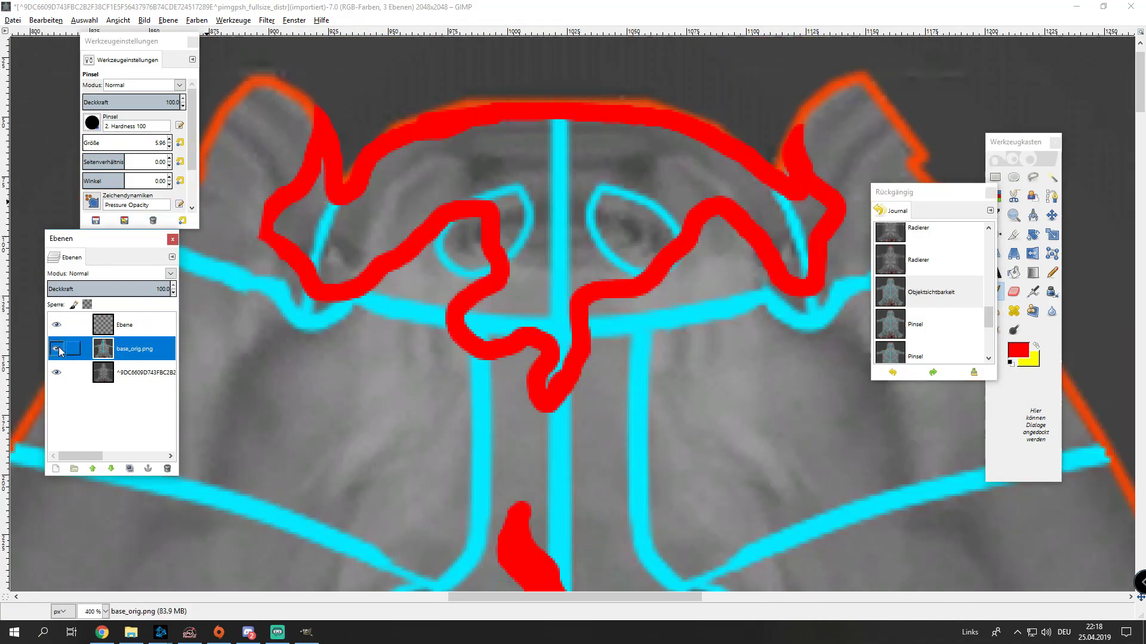
{"action": "left_click", "coordinate": [57, 349]}
{"action": "left_click", "coordinate": [137, 325]}
{"action": "scroll", "coordinate": [646, 296], "scroll_direction": "down", "scroll_amount": 1}
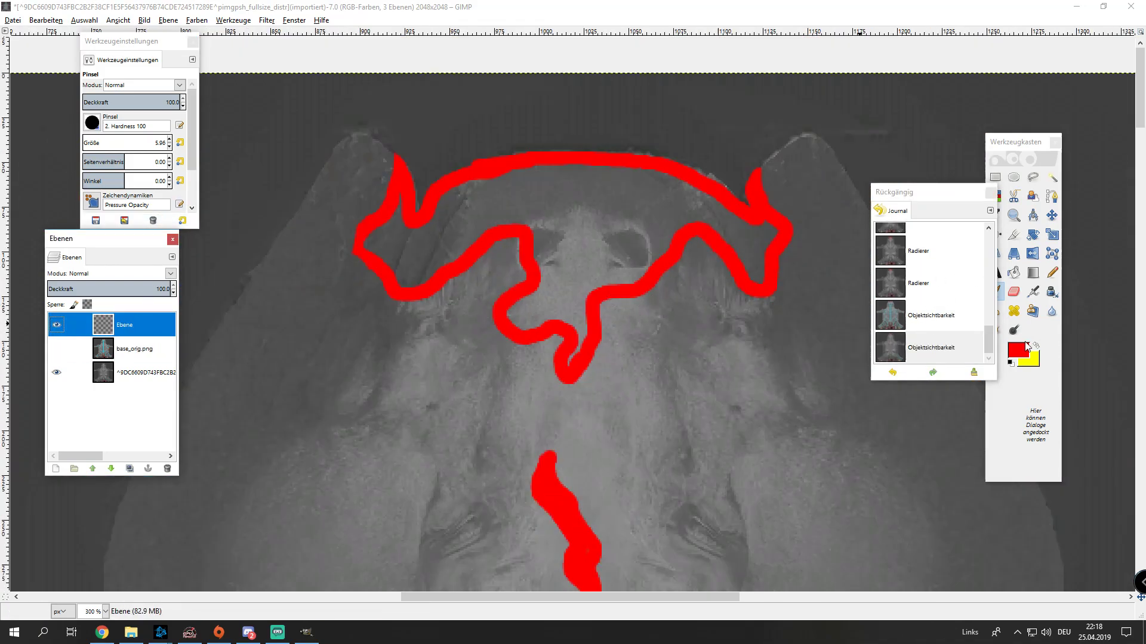
- Paint the grey gaps and dark specks at the head top solid red with the Paintbrush
{"action": "left_click", "coordinate": [1013, 291]}
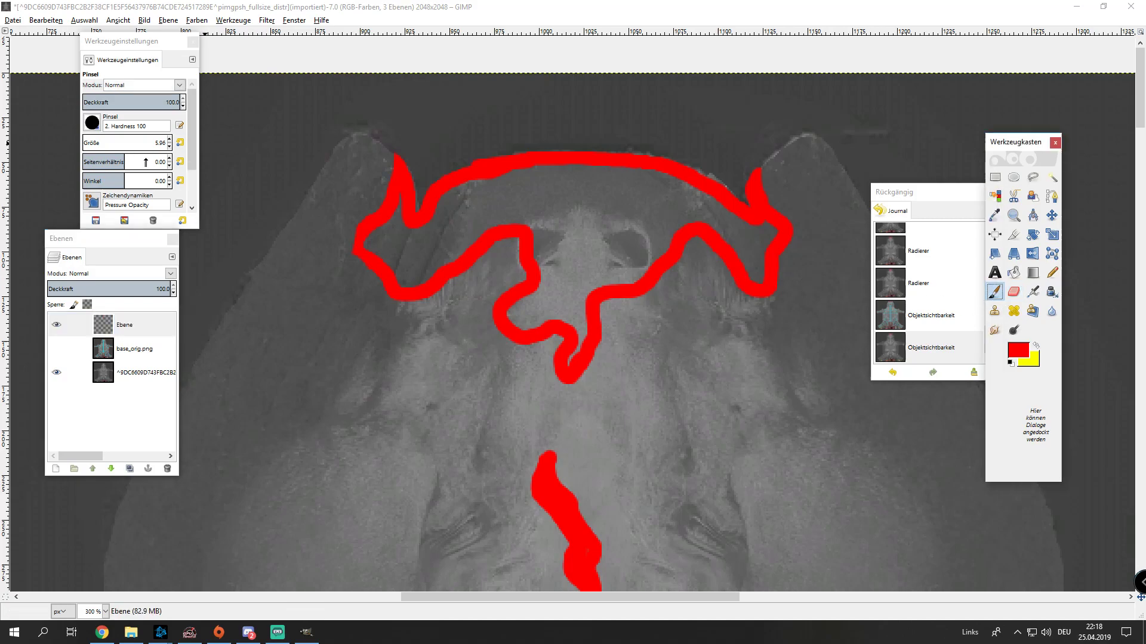
{"action": "key", "text": "p"}
{"action": "left_click_drag", "start_coordinate": [394, 225], "coordinate": [400, 201]}
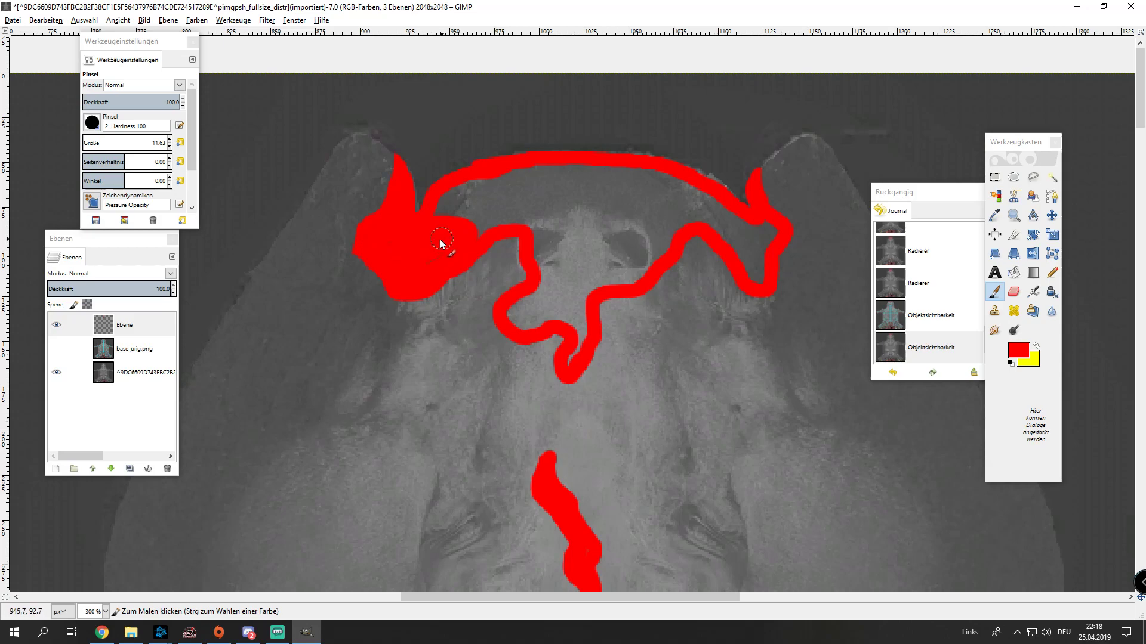
{"action": "mouse_move", "coordinate": [440, 243]}
{"action": "left_mouse_down"}
{"action": "mouse_move", "coordinate": [390, 241]}
{"action": "mouse_move", "coordinate": [439, 222]}
{"action": "left_mouse_up"}
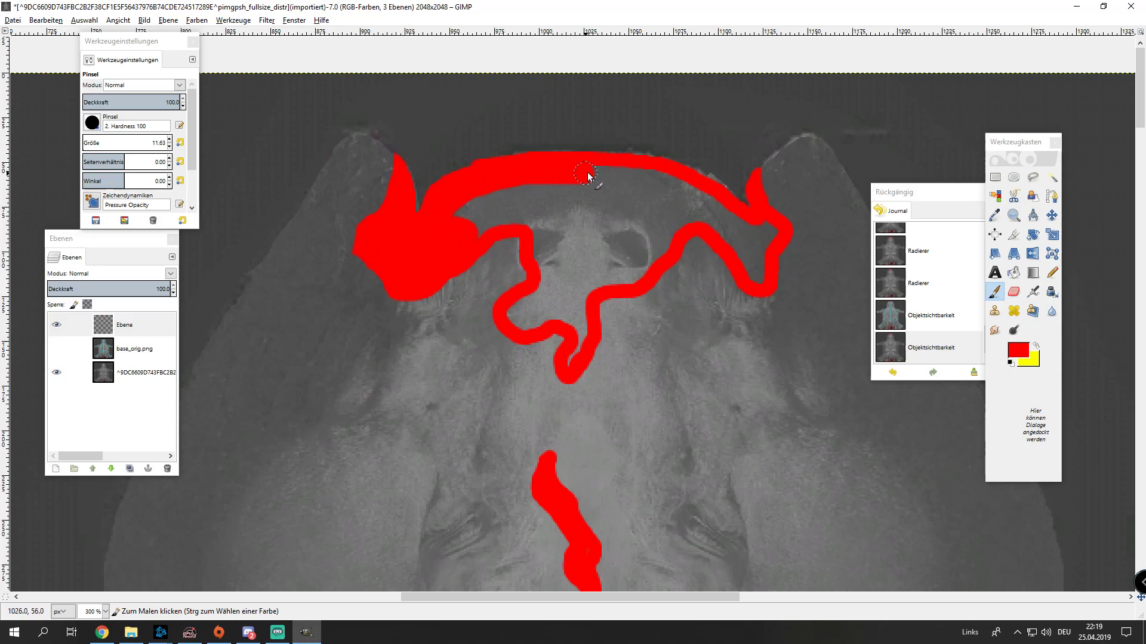
{"action": "left_click_drag", "start_coordinate": [587, 176], "coordinate": [673, 181]}
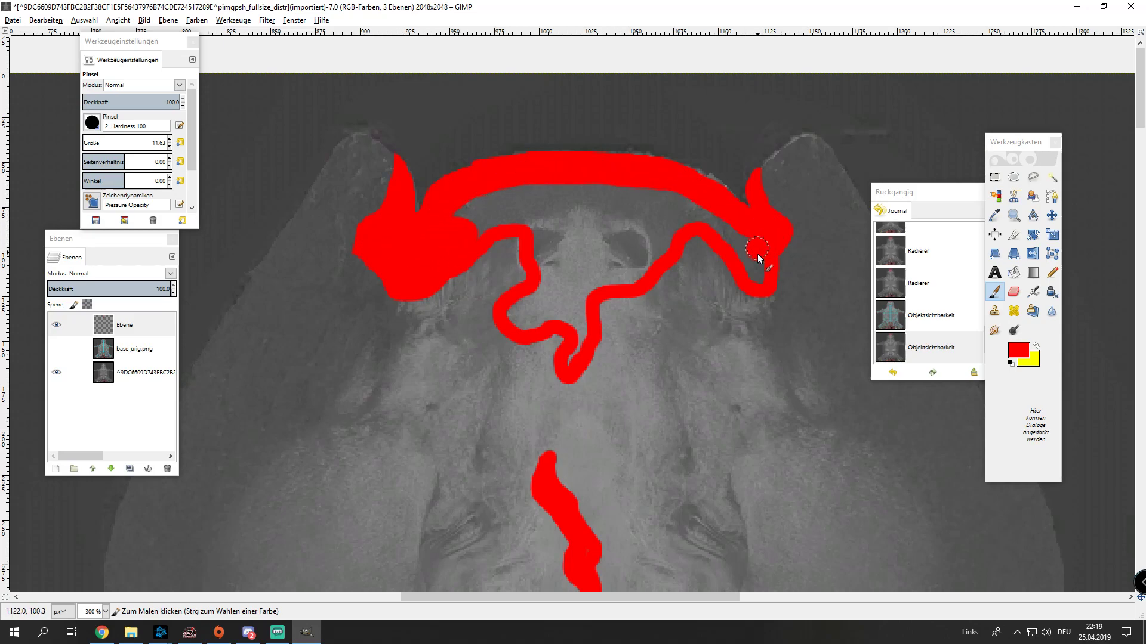
{"action": "mouse_move", "coordinate": [740, 254]}
{"action": "left_mouse_down"}
{"action": "mouse_move", "coordinate": [713, 225]}
{"action": "mouse_move", "coordinate": [681, 216]}
{"action": "mouse_move", "coordinate": [734, 230]}
{"action": "mouse_move", "coordinate": [671, 220]}
{"action": "mouse_move", "coordinate": [651, 255]}
{"action": "mouse_move", "coordinate": [681, 220]}
{"action": "mouse_move", "coordinate": [636, 277]}
{"action": "mouse_move", "coordinate": [579, 299]}
{"action": "mouse_move", "coordinate": [581, 352]}
{"action": "left_mouse_up"}
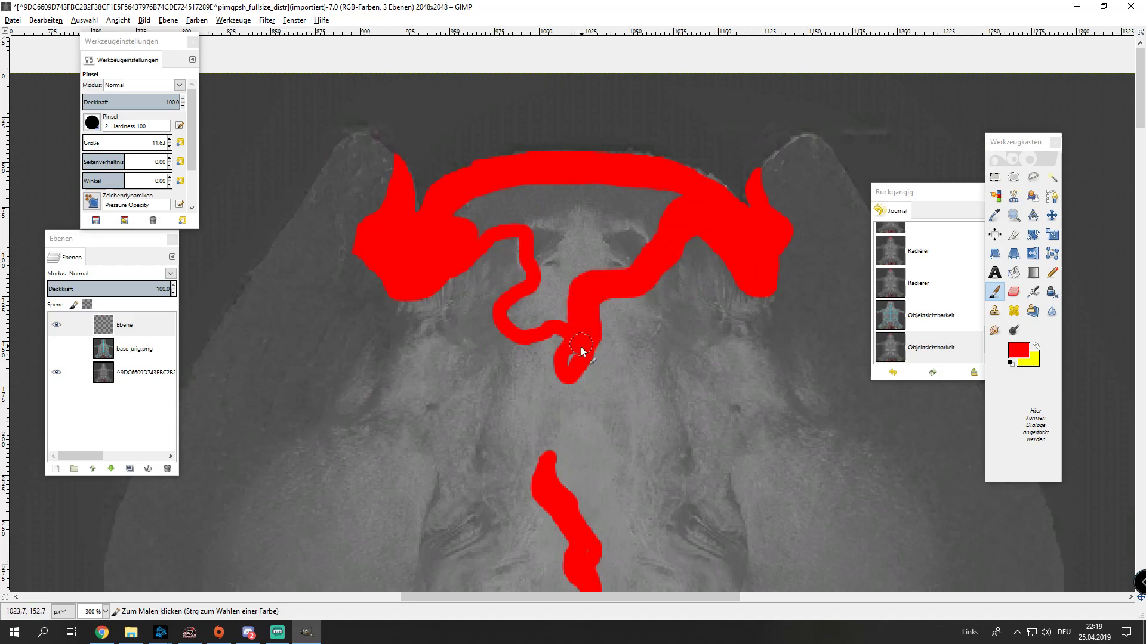
{"action": "left_click_drag", "start_coordinate": [559, 278], "coordinate": [549, 276]}
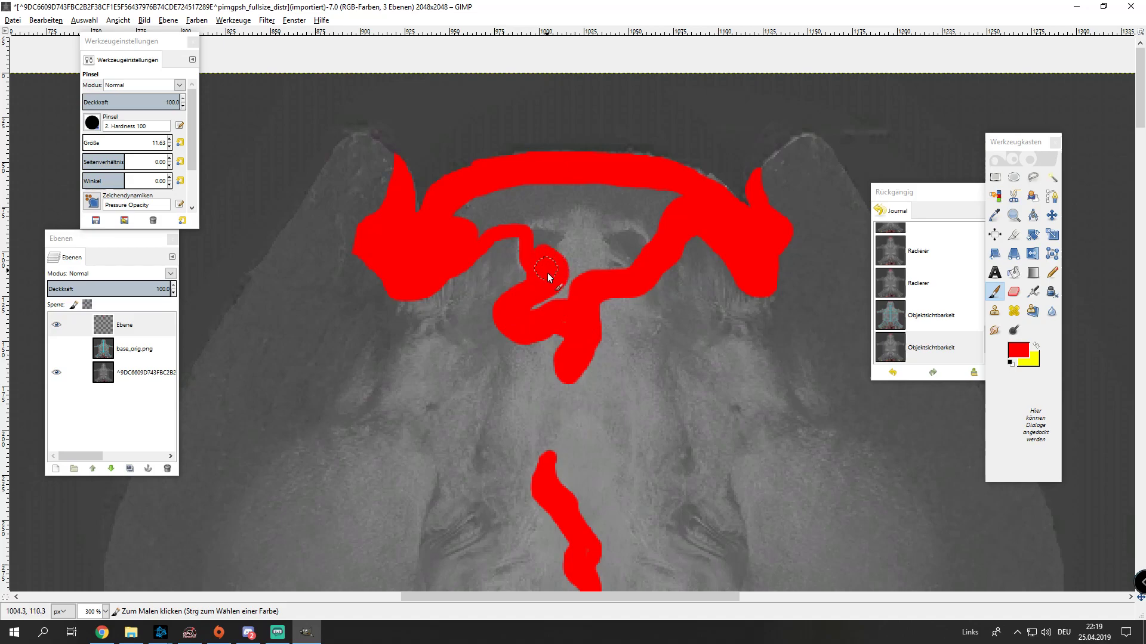
{"action": "mouse_move", "coordinate": [478, 201]}
{"action": "left_mouse_down"}
{"action": "mouse_move", "coordinate": [528, 195]}
{"action": "mouse_move", "coordinate": [498, 205]}
{"action": "mouse_move", "coordinate": [577, 234]}
{"action": "mouse_move", "coordinate": [568, 287]}
{"action": "left_mouse_up"}
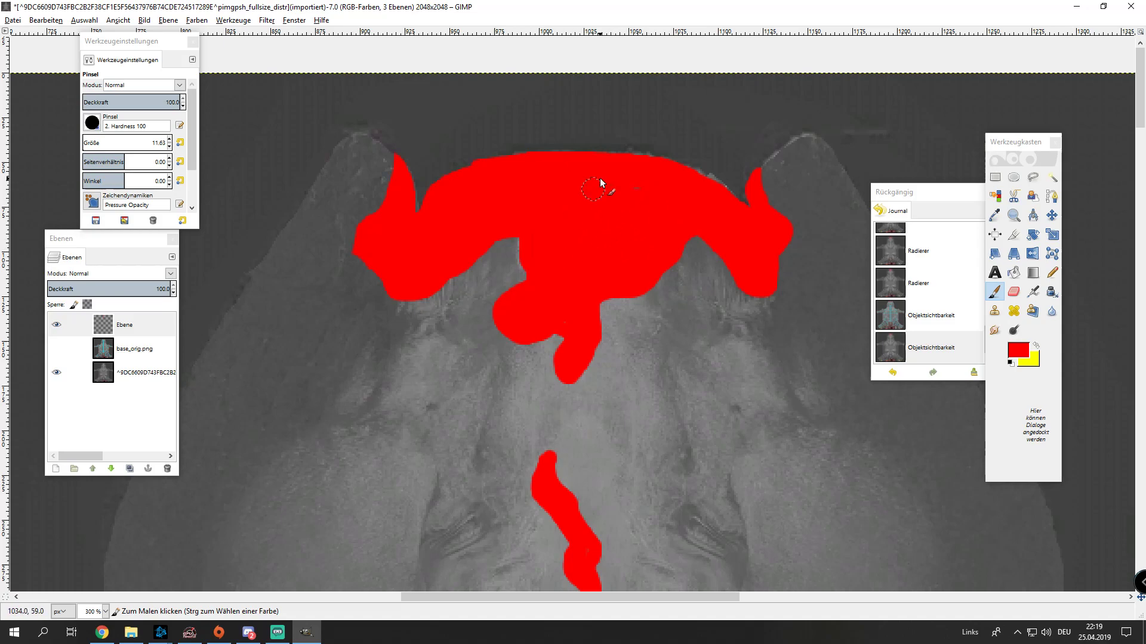
{"action": "left_click_drag", "start_coordinate": [609, 194], "coordinate": [609, 195]}
{"action": "scroll", "coordinate": [609, 194], "scroll_direction": "down", "scroll_amount": 5}
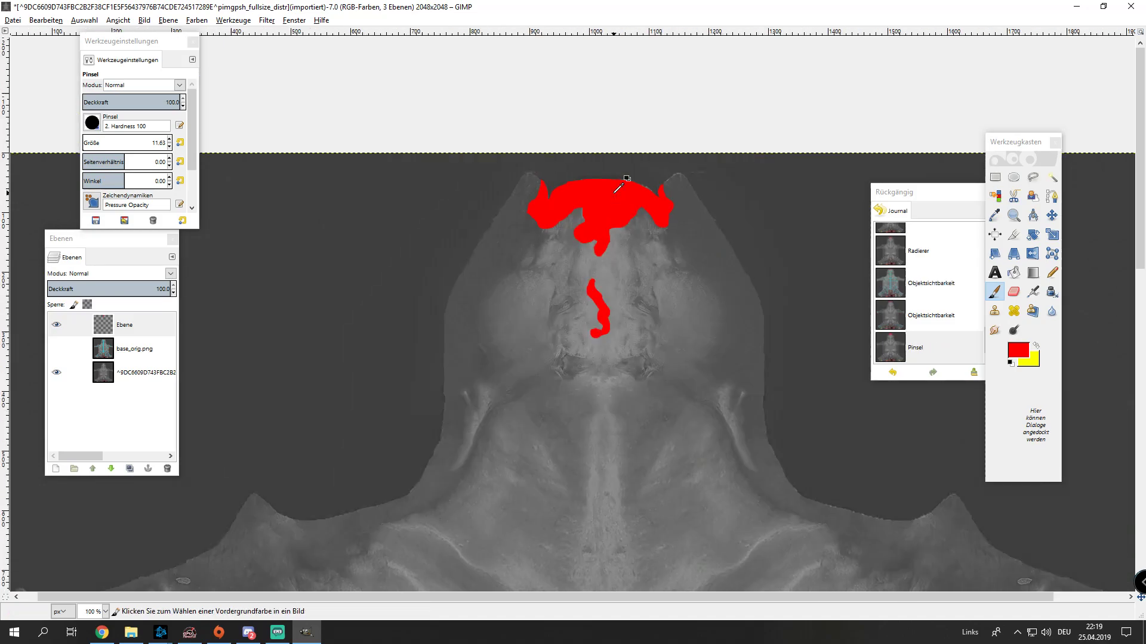
{"action": "scroll", "coordinate": [482, 232], "scroll_direction": "up", "scroll_amount": 5}
{"action": "scroll", "coordinate": [487, 227], "scroll_direction": "up", "scroll_amount": 2}
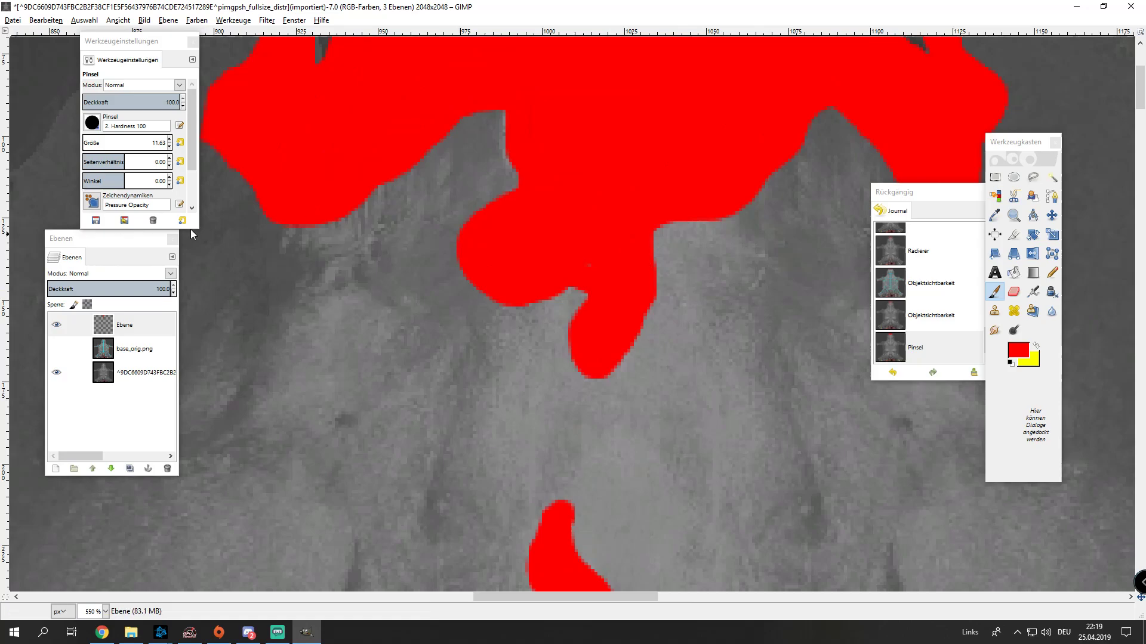
- Shrink the brush for detail work and fill the grey notch in the mask with red
{"action": "left_click", "coordinate": [98, 148]}
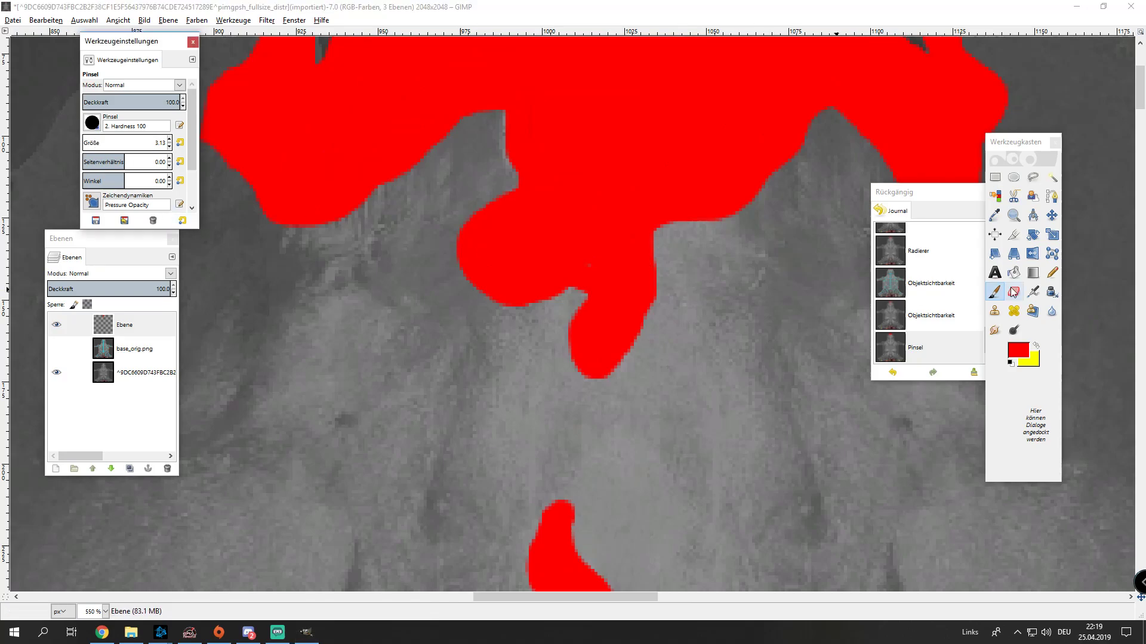
{"action": "mouse_move", "coordinate": [485, 219]}
{"action": "left_mouse_down"}
{"action": "mouse_move", "coordinate": [447, 262]}
{"action": "mouse_move", "coordinate": [486, 292]}
{"action": "mouse_move", "coordinate": [539, 294]}
{"action": "mouse_move", "coordinate": [582, 275]}
{"action": "left_mouse_up"}
{"action": "left_click_drag", "start_coordinate": [427, 264], "coordinate": [484, 208]}
{"action": "mouse_move", "coordinate": [523, 172]}
{"action": "left_mouse_down"}
{"action": "mouse_move", "coordinate": [500, 150]}
{"action": "mouse_move", "coordinate": [483, 157]}
{"action": "mouse_move", "coordinate": [503, 142]}
{"action": "mouse_move", "coordinate": [499, 104]}
{"action": "left_mouse_up"}
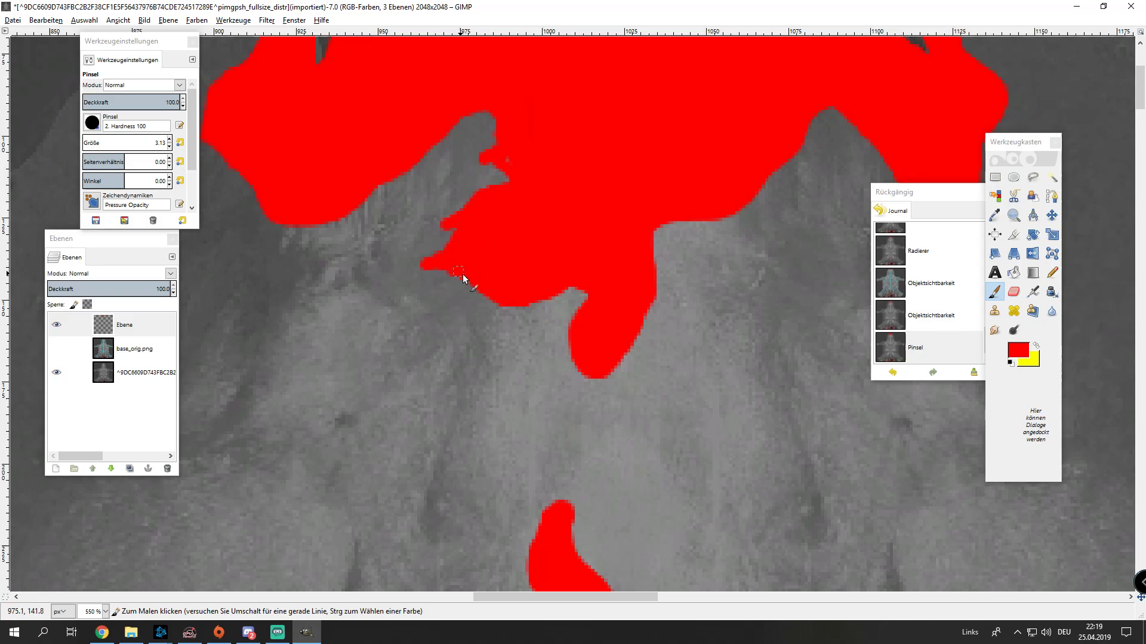
{"action": "mouse_move", "coordinate": [463, 275]}
{"action": "left_mouse_down"}
{"action": "mouse_move", "coordinate": [488, 299]}
{"action": "mouse_move", "coordinate": [463, 314]}
{"action": "left_mouse_up"}
{"action": "left_click_drag", "start_coordinate": [553, 298], "coordinate": [570, 292]}
{"action": "scroll", "coordinate": [589, 278], "scroll_direction": "down", "scroll_amount": 3}
{"action": "scroll", "coordinate": [588, 277], "scroll_direction": "up", "scroll_amount": 1}
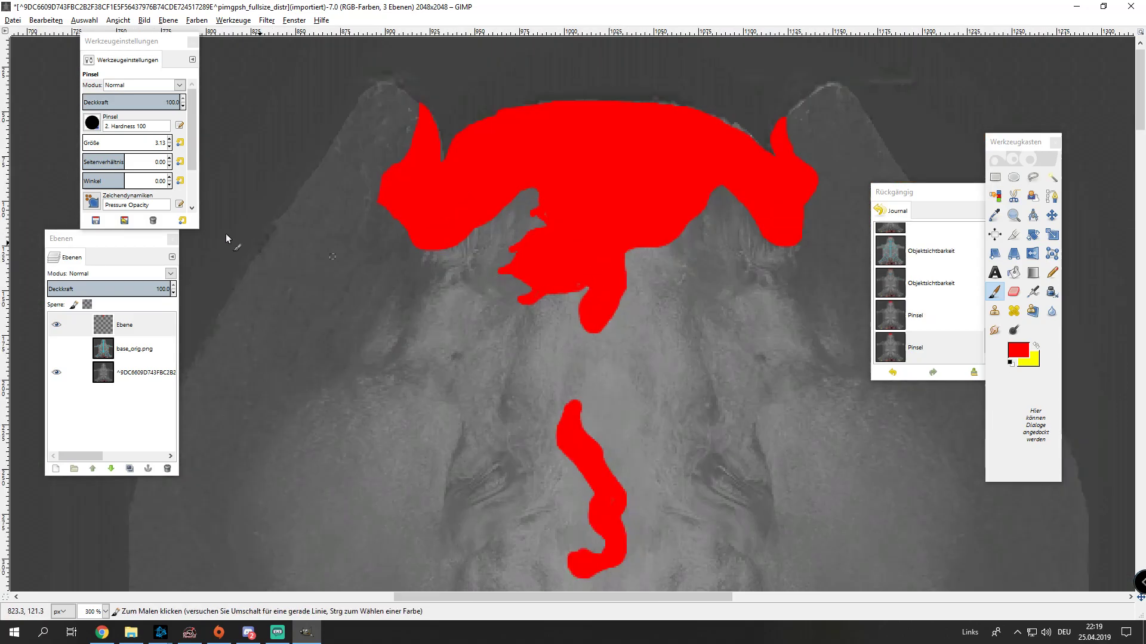
{"action": "left_click", "coordinate": [930, 283]}
{"action": "left_click", "coordinate": [915, 315]}
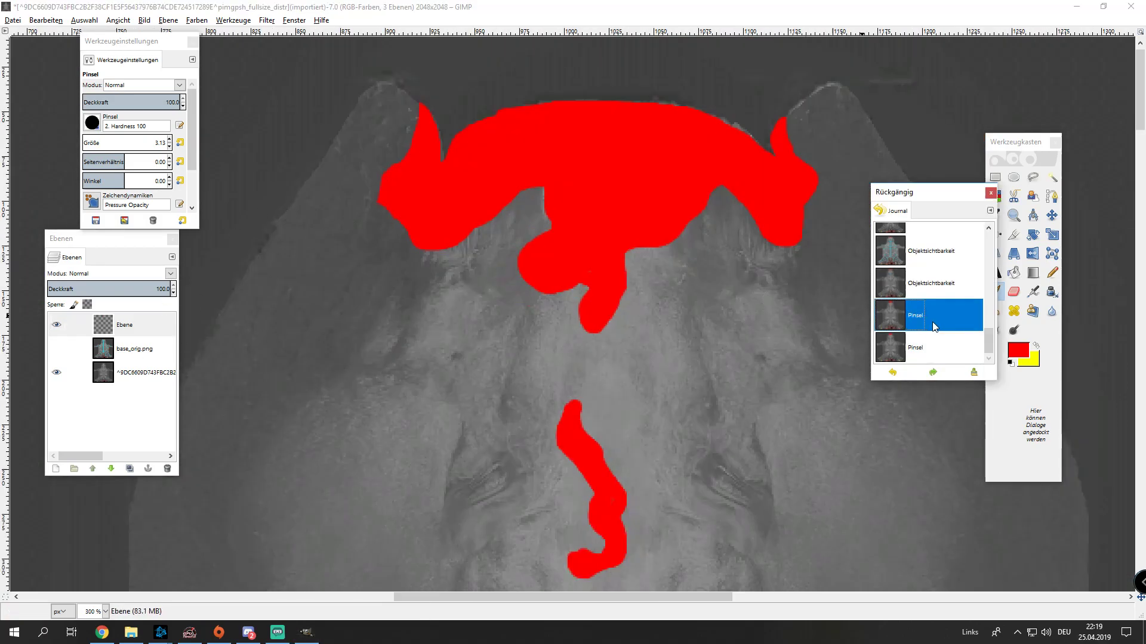
{"action": "scroll", "coordinate": [697, 275], "scroll_direction": "down", "scroll_amount": 2}
{"action": "scroll", "coordinate": [634, 279], "scroll_direction": "up", "scroll_amount": 4}
- Erase excess red from the lower-left lobe and trim the ragged edge
{"action": "left_click", "coordinate": [1014, 292]}
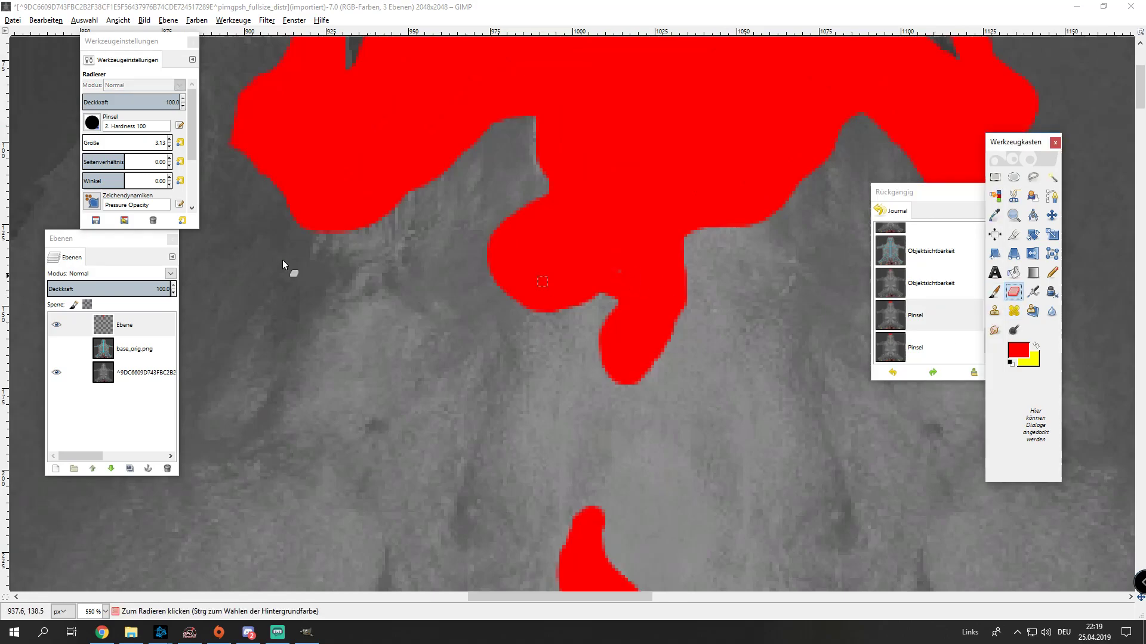
{"action": "mouse_move", "coordinate": [595, 314]}
{"action": "left_mouse_down"}
{"action": "mouse_move", "coordinate": [551, 312]}
{"action": "mouse_move", "coordinate": [516, 301]}
{"action": "left_mouse_up"}
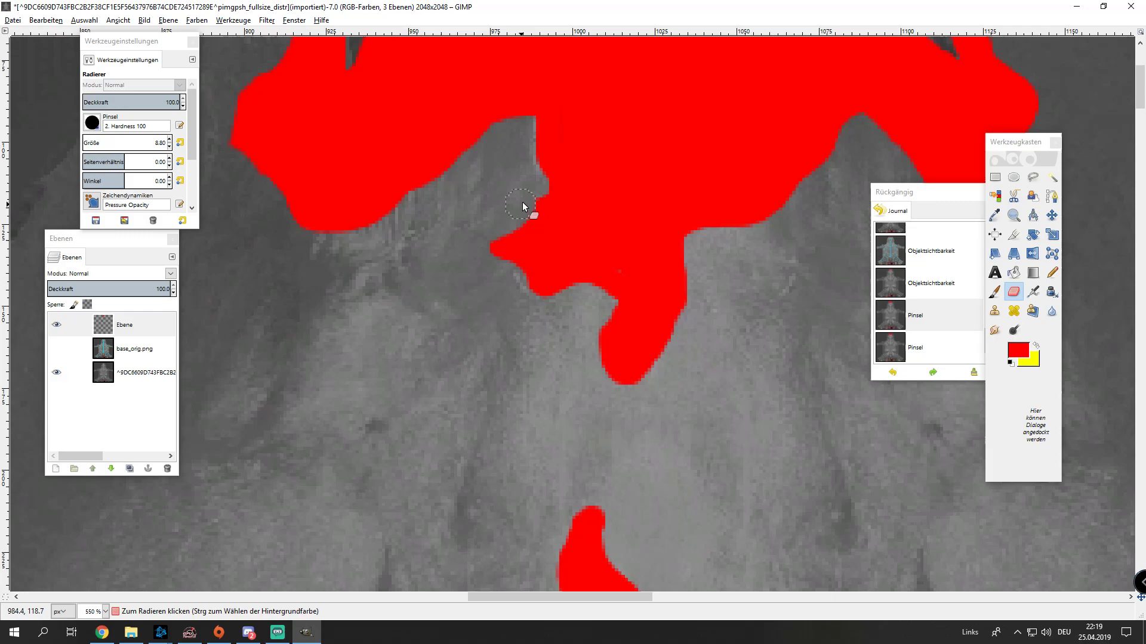
{"action": "scroll", "coordinate": [522, 173], "scroll_direction": "down", "scroll_amount": 3}
{"action": "scroll", "coordinate": [545, 192], "scroll_direction": "up", "scroll_amount": 3}
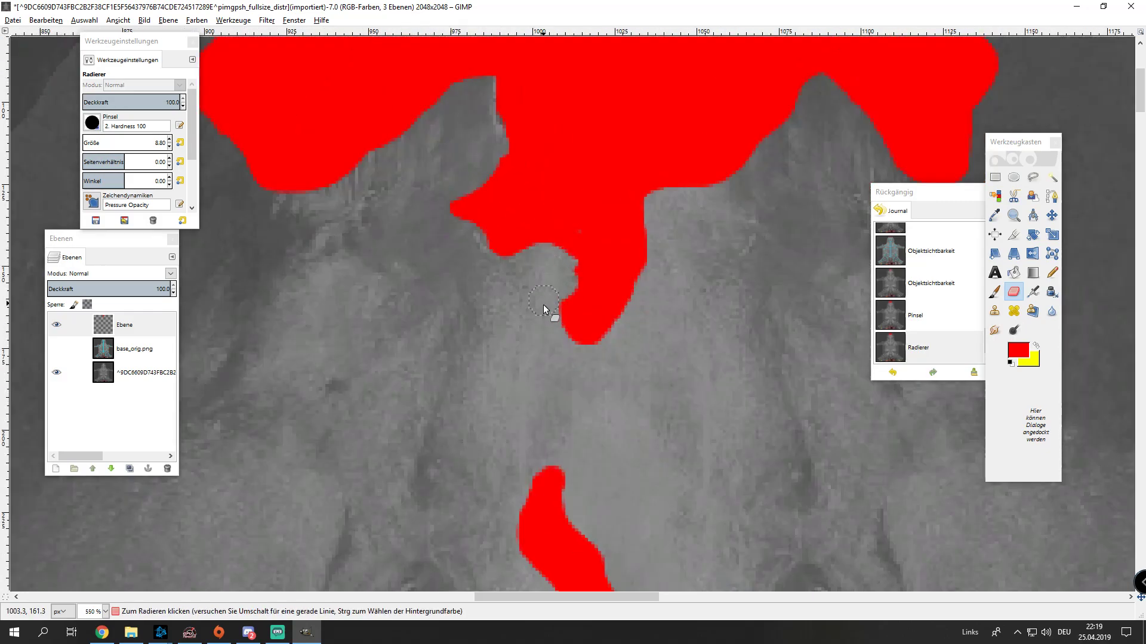
{"action": "mouse_move", "coordinate": [638, 313]}
{"action": "left_mouse_down"}
{"action": "mouse_move", "coordinate": [650, 289]}
{"action": "mouse_move", "coordinate": [650, 227]}
{"action": "left_mouse_up"}
- Paint red over the grey slope below the band and the remaining notch
{"action": "key", "text": "p"}
{"action": "left_click", "coordinate": [590, 228]}
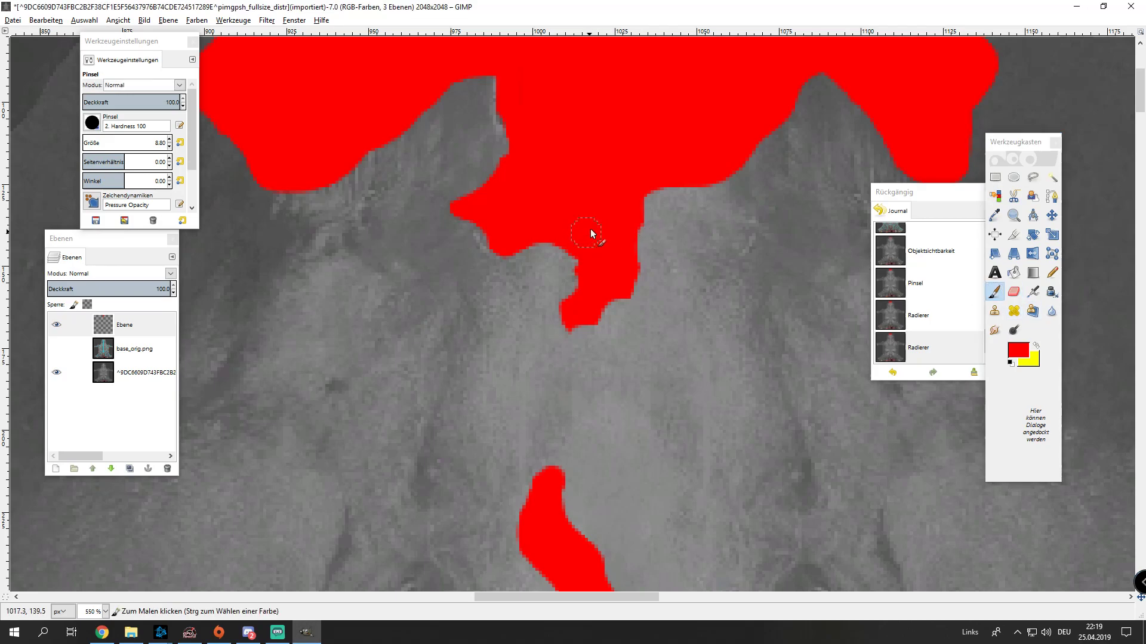
{"action": "scroll", "coordinate": [589, 228], "scroll_direction": "down", "scroll_amount": 4}
{"action": "scroll", "coordinate": [746, 191], "scroll_direction": "up", "scroll_amount": 4}
{"action": "scroll", "coordinate": [728, 214], "scroll_direction": "up", "scroll_amount": 1}
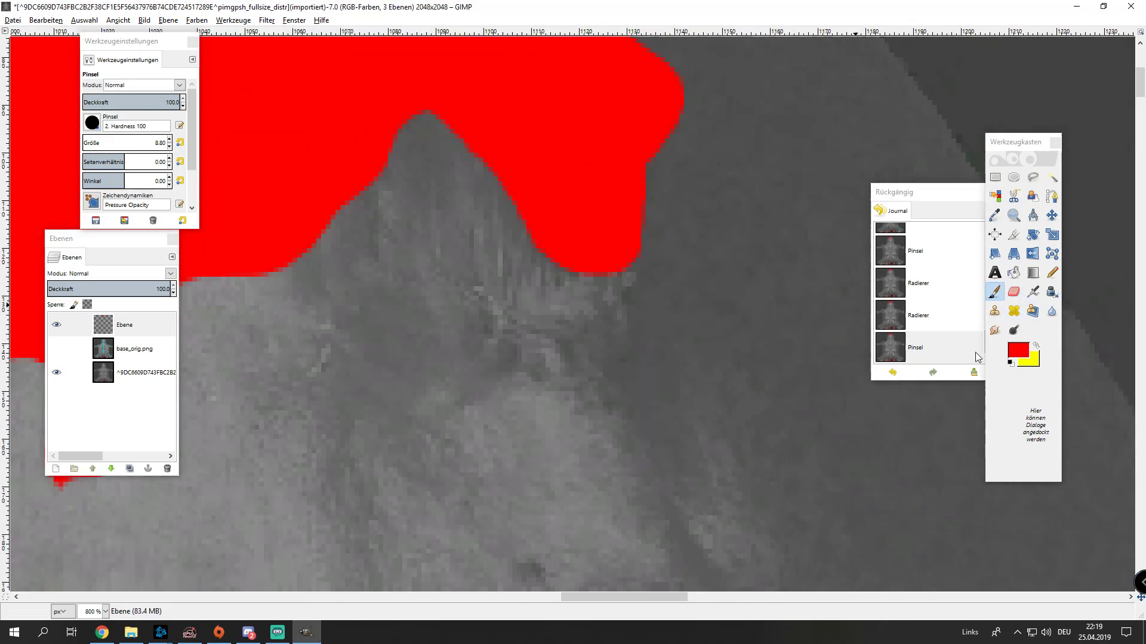
{"action": "mouse_move", "coordinate": [503, 137]}
{"action": "left_mouse_down"}
{"action": "mouse_move", "coordinate": [515, 202]}
{"action": "mouse_move", "coordinate": [557, 227]}
{"action": "left_mouse_up"}
{"action": "left_click_drag", "start_coordinate": [618, 173], "coordinate": [635, 149]}
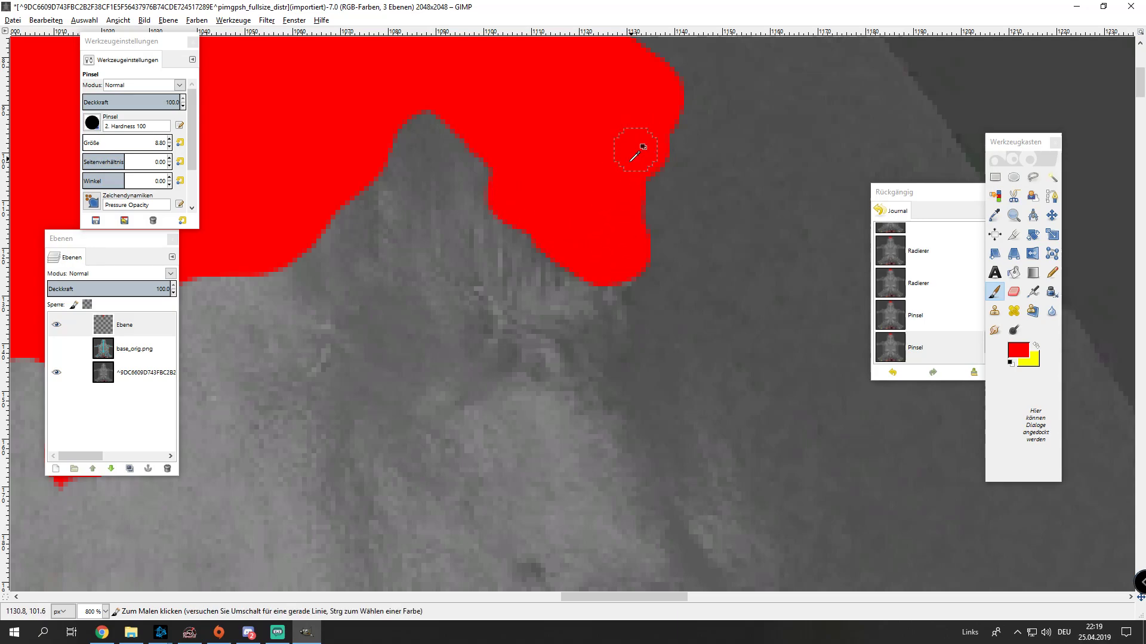
{"action": "scroll", "coordinate": [635, 149], "scroll_direction": "down", "scroll_amount": 4}
{"action": "scroll", "coordinate": [376, 157], "scroll_direction": "up", "scroll_amount": 3}
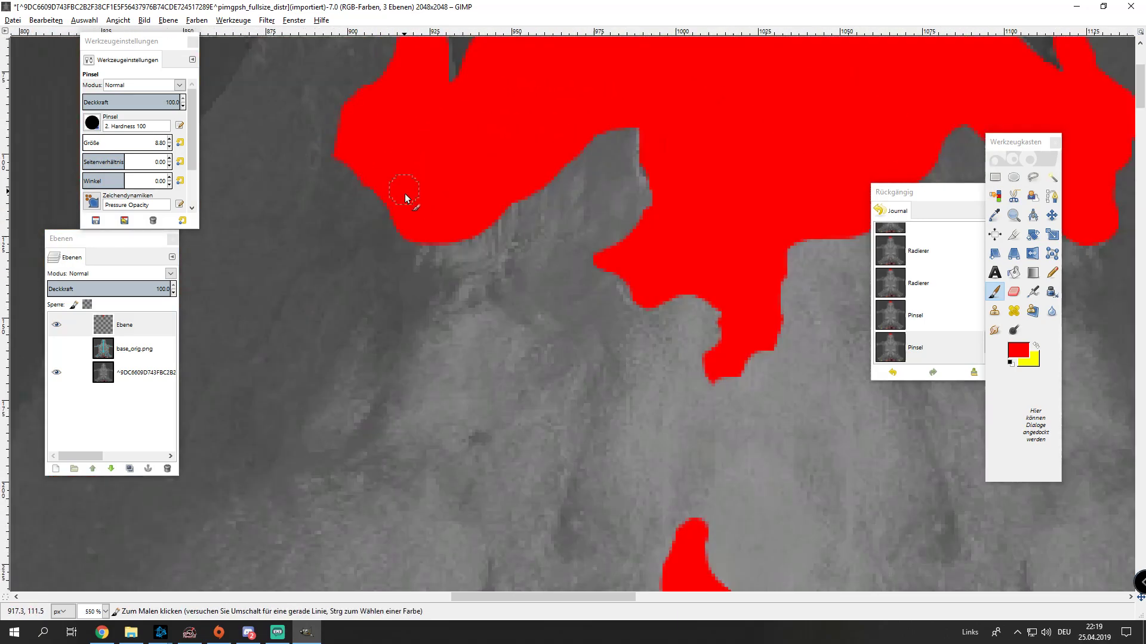
{"action": "left_click", "coordinate": [417, 222]}
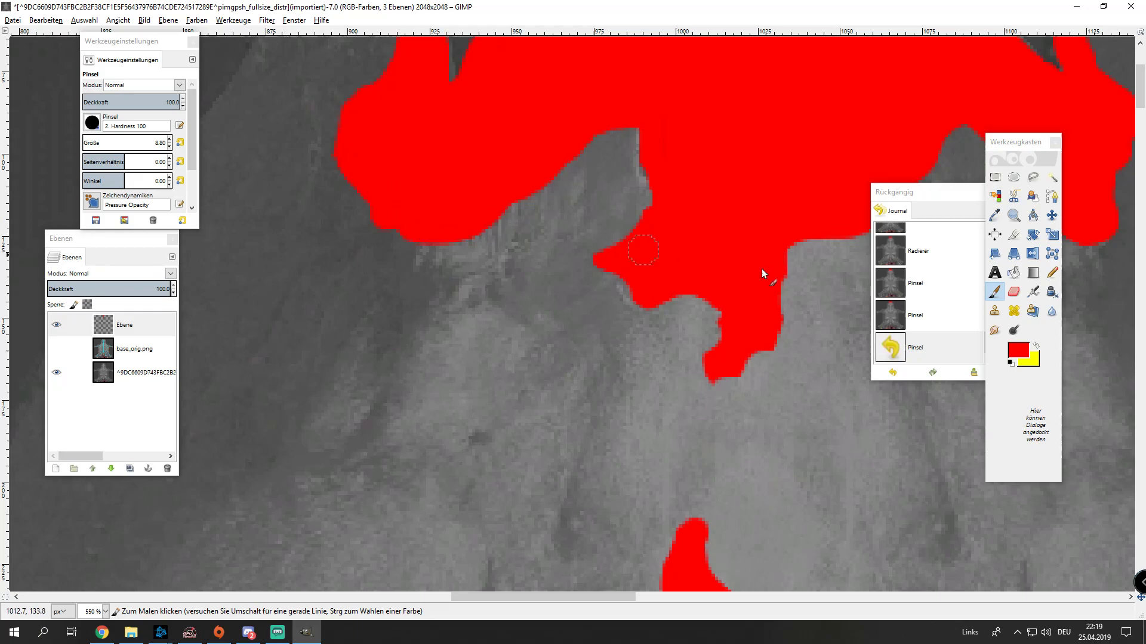
- Erase stray red from the mask's left lobe and overspill along its edge
{"action": "left_click", "coordinate": [1012, 295]}
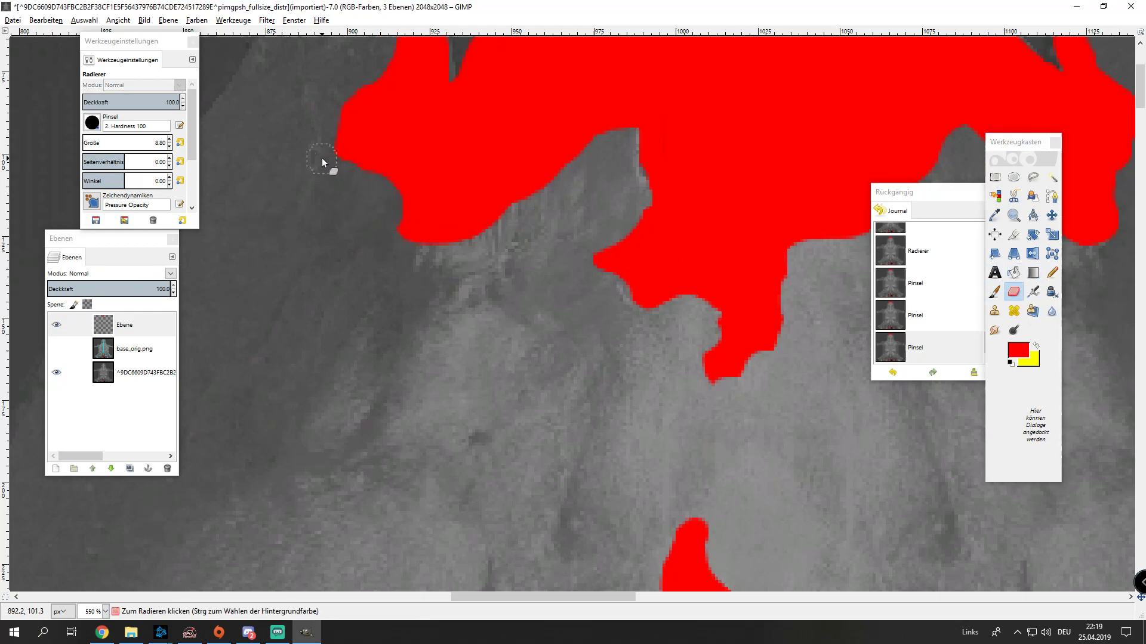
{"action": "left_click_drag", "start_coordinate": [321, 157], "coordinate": [391, 230]}
{"action": "scroll", "coordinate": [391, 231], "scroll_direction": "down", "scroll_amount": 3}
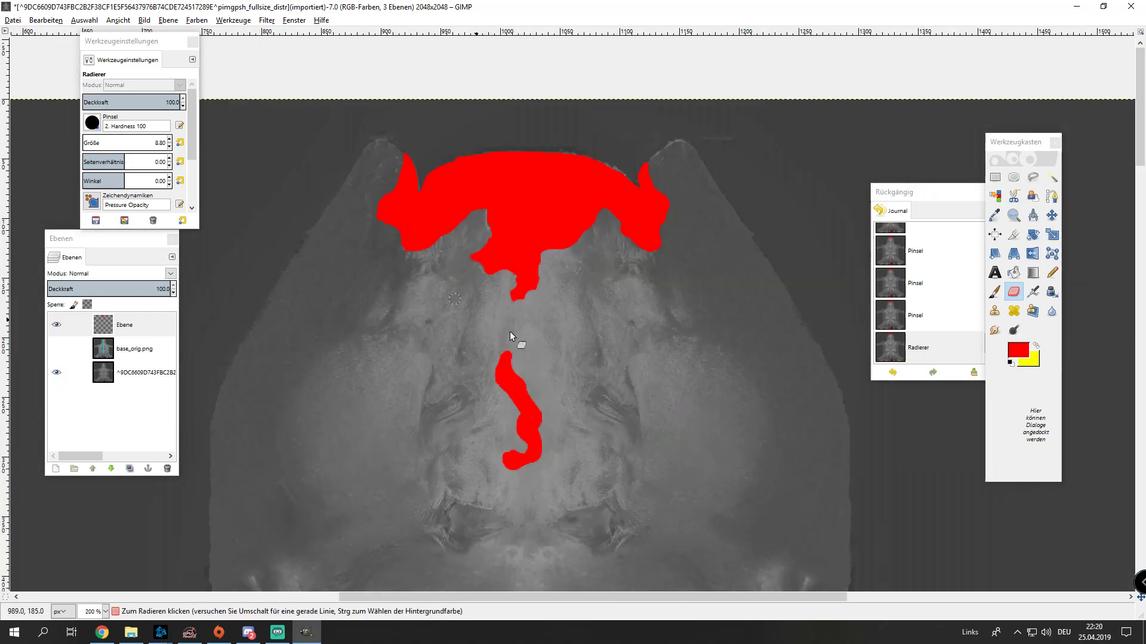
{"action": "scroll", "coordinate": [509, 331], "scroll_direction": "up", "scroll_amount": 3}
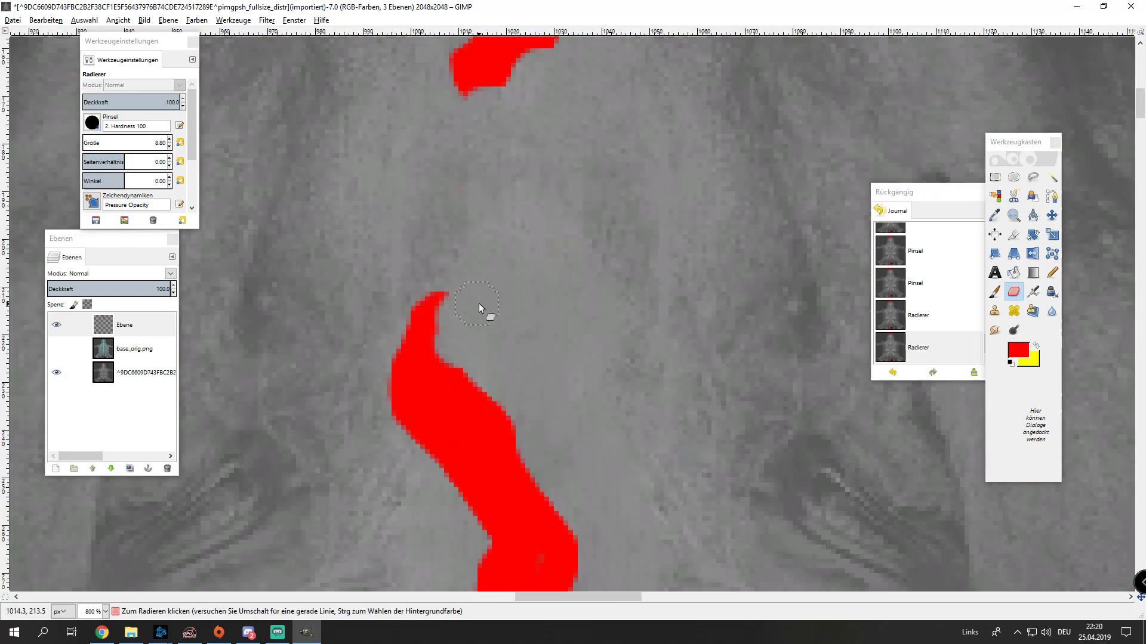
{"action": "scroll", "coordinate": [441, 299], "scroll_direction": "down", "scroll_amount": 3}
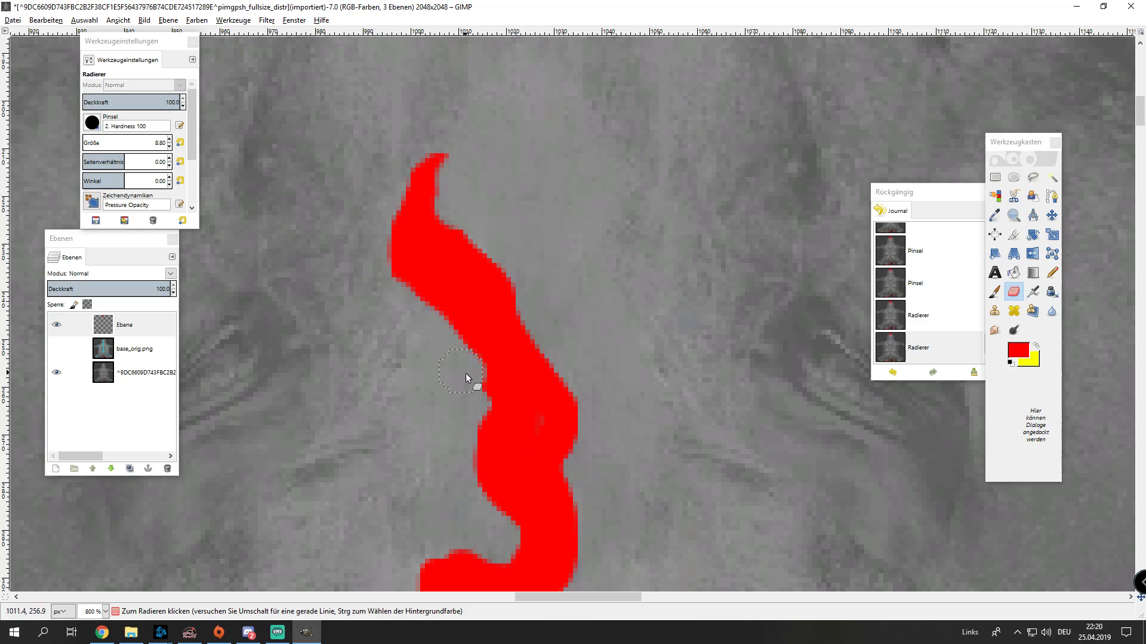
{"action": "scroll", "coordinate": [500, 313], "scroll_direction": "down", "scroll_amount": 3}
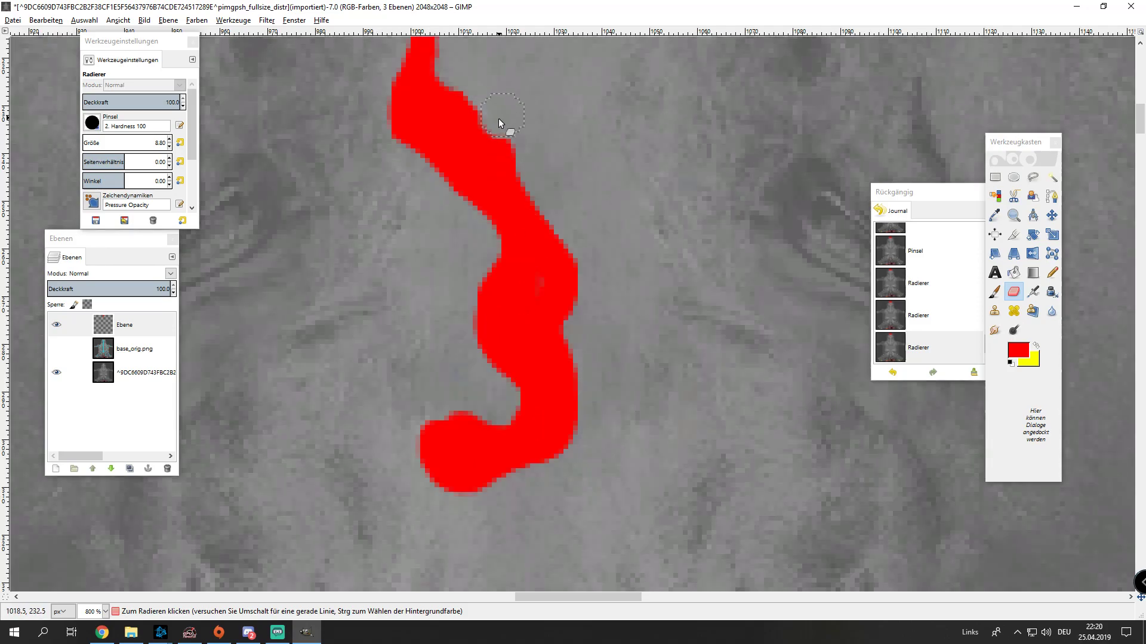
{"action": "left_click", "coordinate": [994, 292]}
{"action": "left_click", "coordinate": [544, 295]}
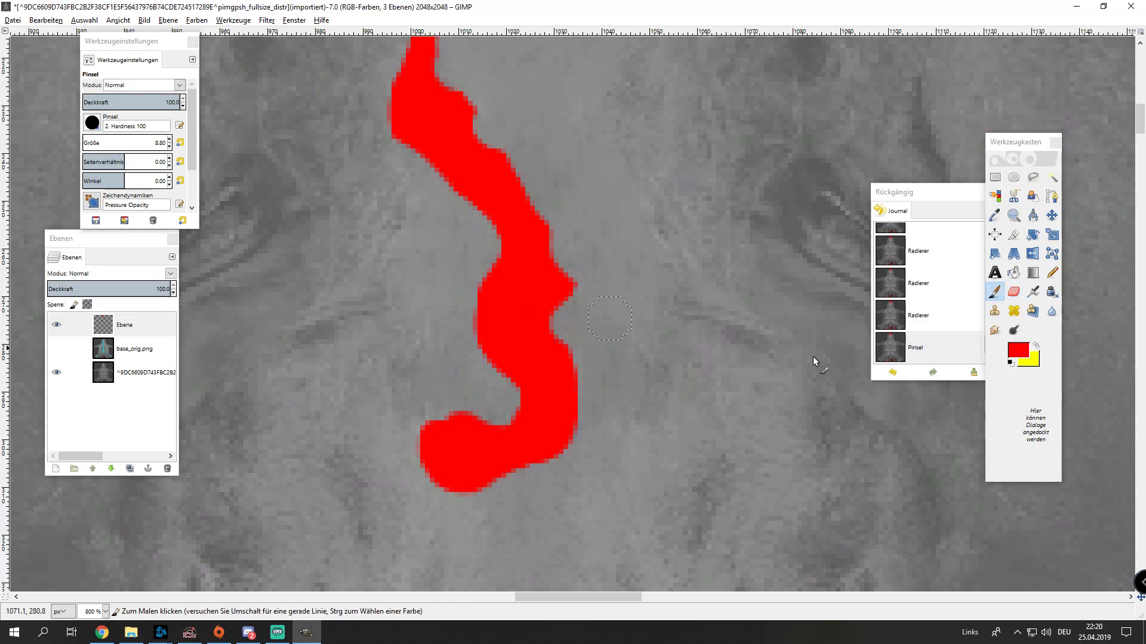
{"action": "left_click", "coordinate": [1013, 292]}
{"action": "left_click_drag", "start_coordinate": [461, 296], "coordinate": [479, 356]}
{"action": "scroll", "coordinate": [447, 356], "scroll_direction": "down", "scroll_amount": 1}
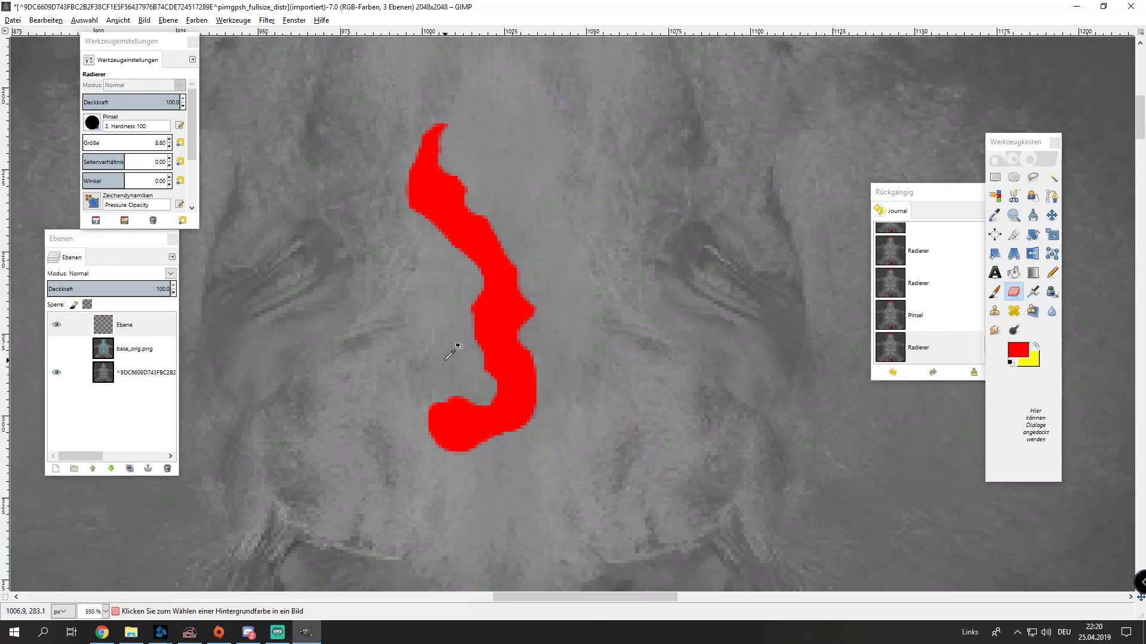
{"action": "scroll", "coordinate": [446, 358], "scroll_direction": "up", "scroll_amount": 1}
{"action": "scroll", "coordinate": [497, 459], "scroll_direction": "down", "scroll_amount": 4}
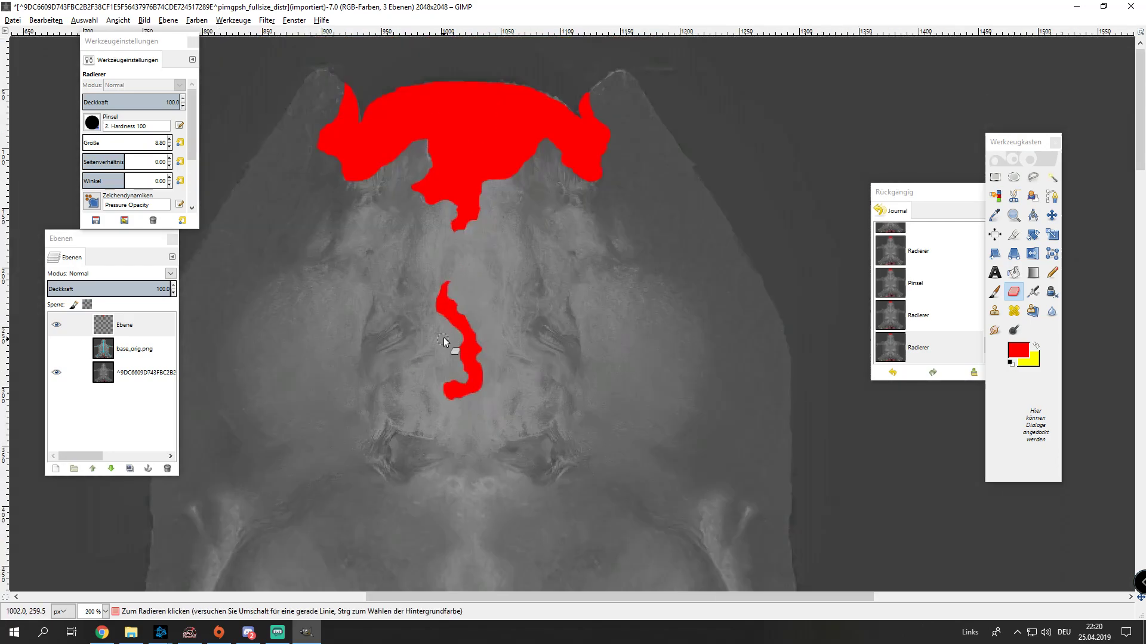
{"action": "scroll", "coordinate": [455, 371], "scroll_direction": "up", "scroll_amount": 1}
{"action": "scroll", "coordinate": [451, 329], "scroll_direction": "up", "scroll_amount": 2}
{"action": "scroll", "coordinate": [453, 327], "scroll_direction": "up", "scroll_amount": 3}
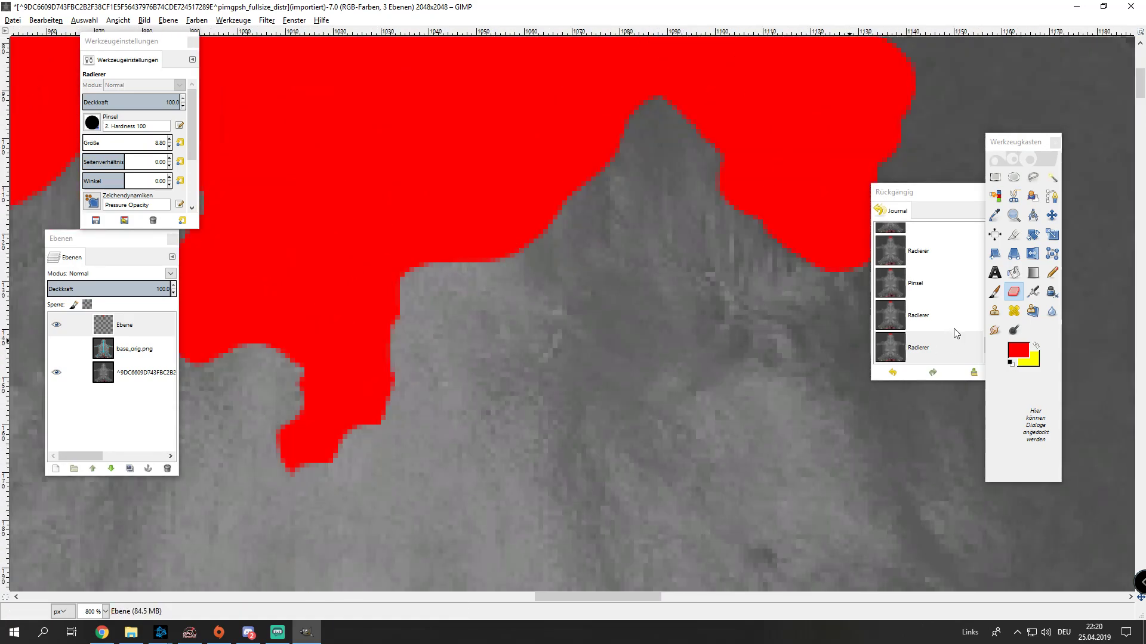
- Erase the red covering the top peak and along its edge
{"action": "key", "text": "p"}
{"action": "key", "text": "shift+e"}
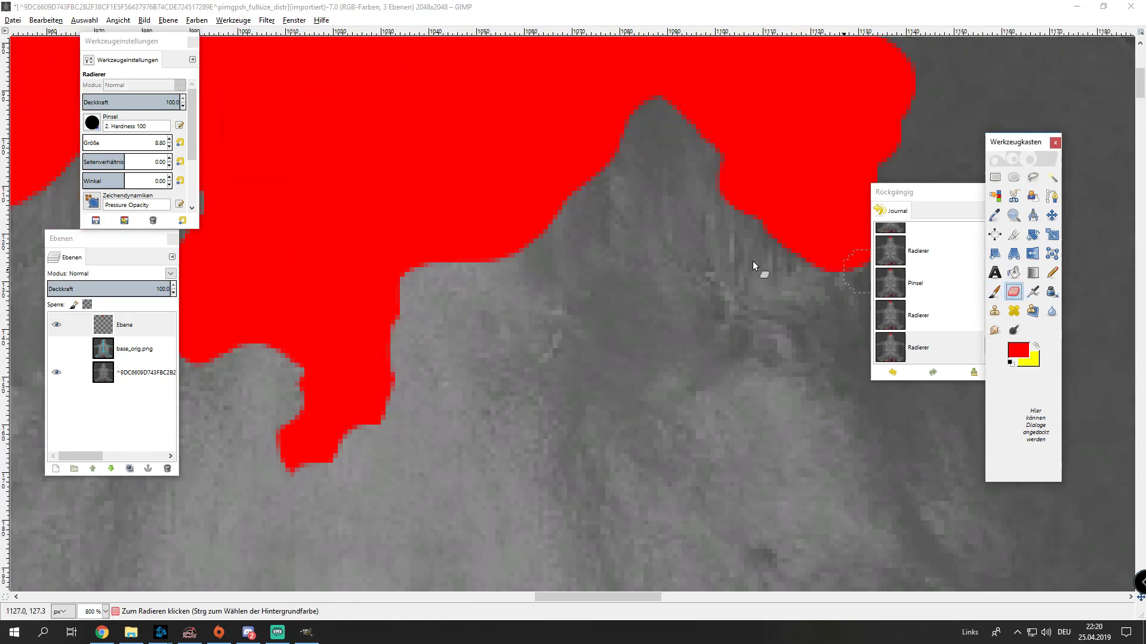
{"action": "left_click_drag", "start_coordinate": [610, 183], "coordinate": [689, 159]}
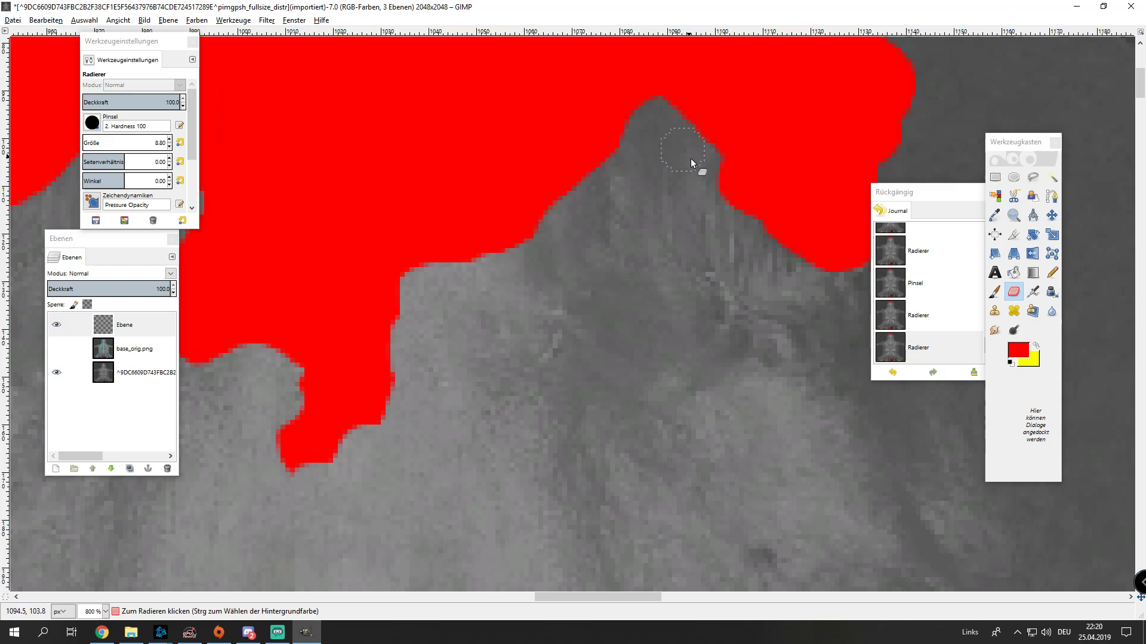
{"action": "scroll", "coordinate": [733, 241], "scroll_direction": "down", "scroll_amount": 3}
{"action": "scroll", "coordinate": [784, 227], "scroll_direction": "up", "scroll_amount": 3}
{"action": "left_click_drag", "start_coordinate": [784, 227], "coordinate": [782, 117]}
{"action": "scroll", "coordinate": [781, 117], "scroll_direction": "down", "scroll_amount": 2}
{"action": "scroll", "coordinate": [786, 176], "scroll_direction": "up", "scroll_amount": 2}
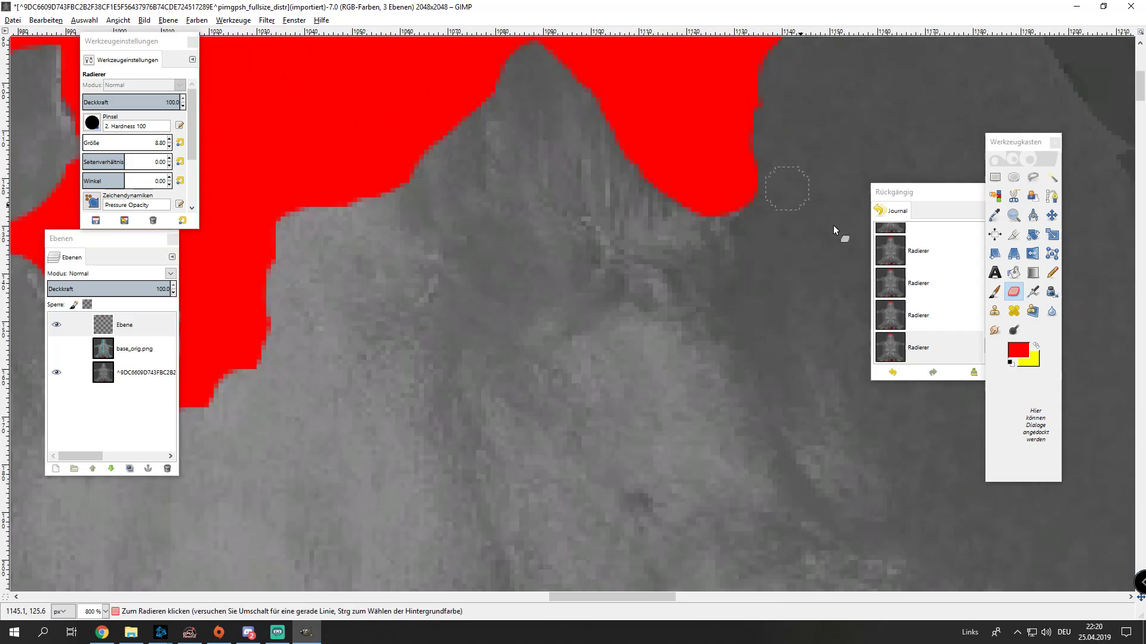
- Enlarge the Paintbrush to about 5.25 and fill the right edge and grey strips beside the peak red
{"action": "key", "text": "p"}
{"action": "left_click", "coordinate": [88, 148]}
{"action": "left_click_drag", "start_coordinate": [88, 148], "coordinate": [94, 148]}
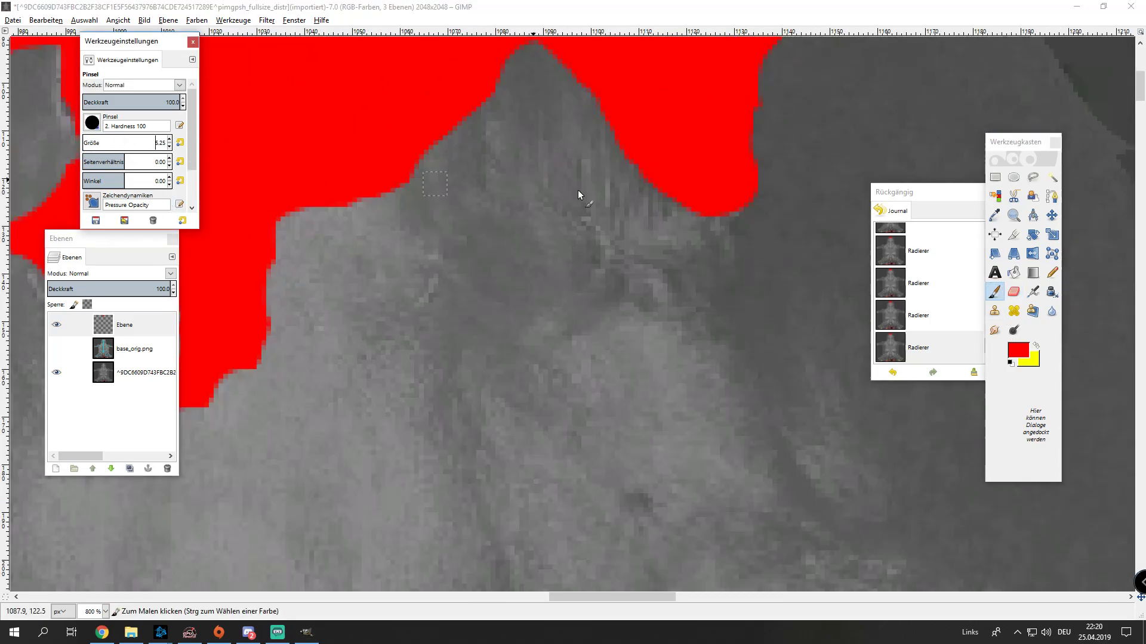
{"action": "mouse_move", "coordinate": [749, 190]}
{"action": "left_mouse_down"}
{"action": "mouse_move", "coordinate": [703, 191]}
{"action": "mouse_move", "coordinate": [682, 202]}
{"action": "mouse_move", "coordinate": [684, 218]}
{"action": "mouse_move", "coordinate": [637, 166]}
{"action": "mouse_move", "coordinate": [634, 141]}
{"action": "mouse_move", "coordinate": [660, 238]}
{"action": "left_mouse_up"}
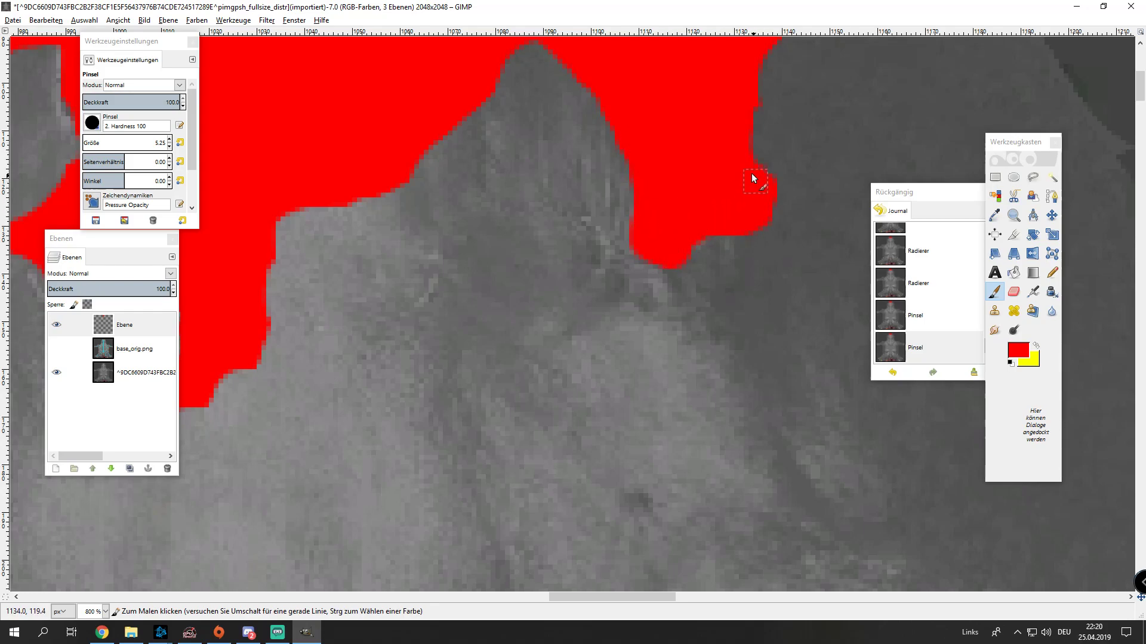
{"action": "scroll", "coordinate": [750, 173], "scroll_direction": "down", "scroll_amount": 6}
{"action": "scroll", "coordinate": [694, 116], "scroll_direction": "up", "scroll_amount": 6}
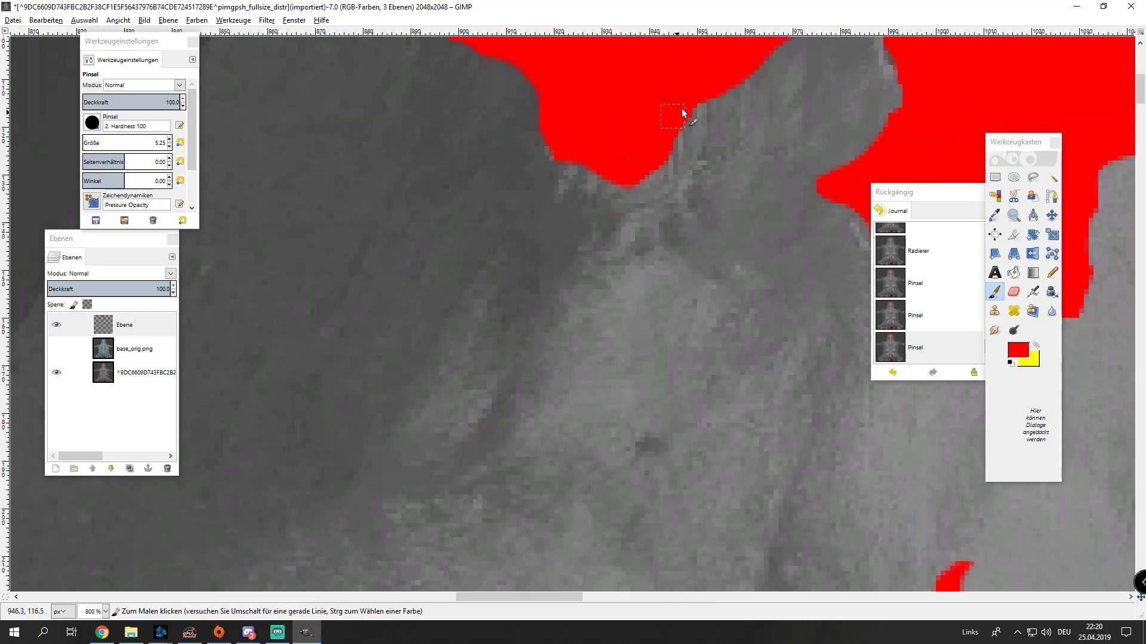
{"action": "left_click", "coordinate": [684, 114]}
{"action": "scroll", "coordinate": [683, 113], "scroll_direction": "down", "scroll_amount": 4}
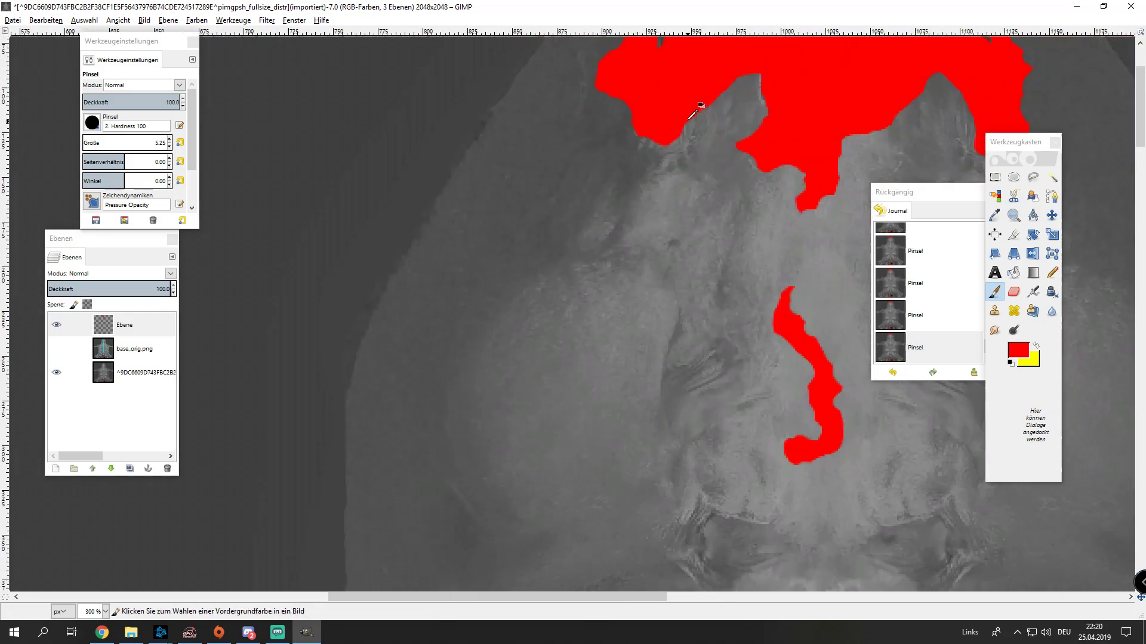
{"action": "scroll", "coordinate": [775, 142], "scroll_direction": "up", "scroll_amount": 2}
{"action": "scroll", "coordinate": [459, 227], "scroll_direction": "up", "scroll_amount": 3}
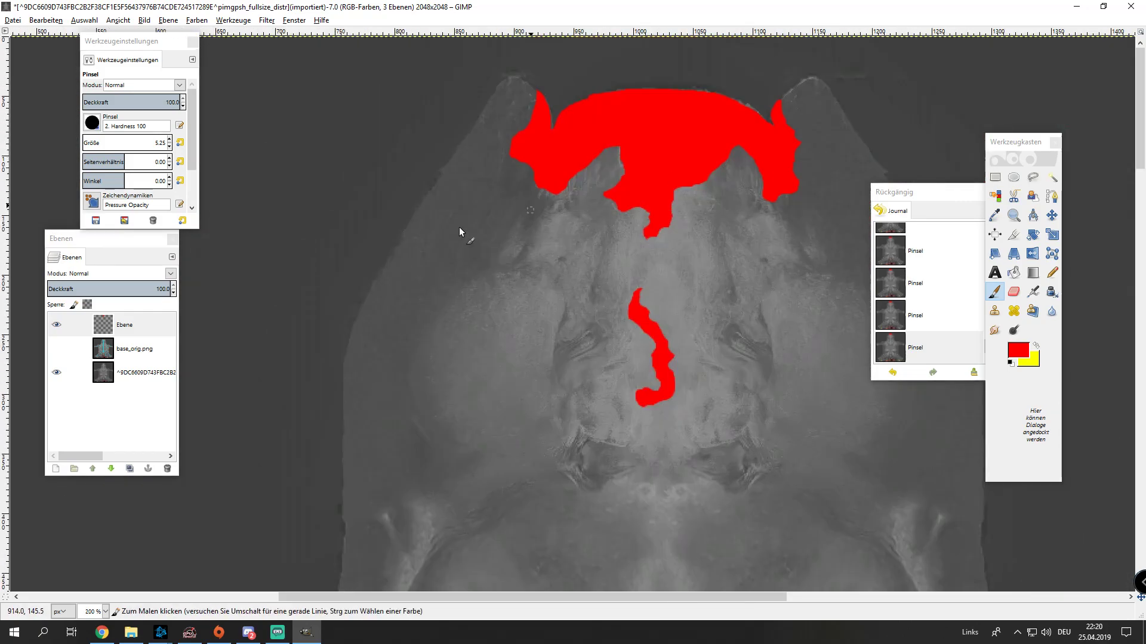
{"action": "scroll", "coordinate": [736, 158], "scroll_direction": "up", "scroll_amount": 1}
{"action": "scroll", "coordinate": [738, 154], "scroll_direction": "up", "scroll_amount": 1}
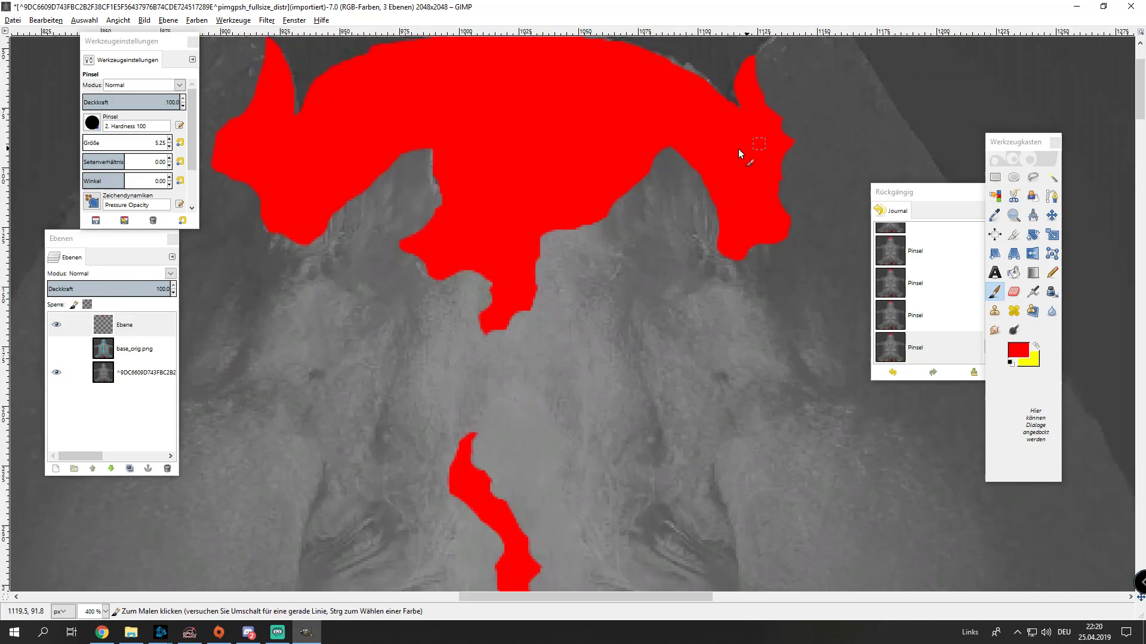
{"action": "scroll", "coordinate": [460, 182], "scroll_direction": "down", "scroll_amount": 1}
{"action": "scroll", "coordinate": [460, 181], "scroll_direction": "up", "scroll_amount": 3}
{"action": "mouse_move", "coordinate": [442, 113]}
{"action": "left_mouse_down"}
{"action": "mouse_move", "coordinate": [427, 147]}
{"action": "mouse_move", "coordinate": [451, 190]}
{"action": "mouse_move", "coordinate": [436, 151]}
{"action": "left_mouse_up"}
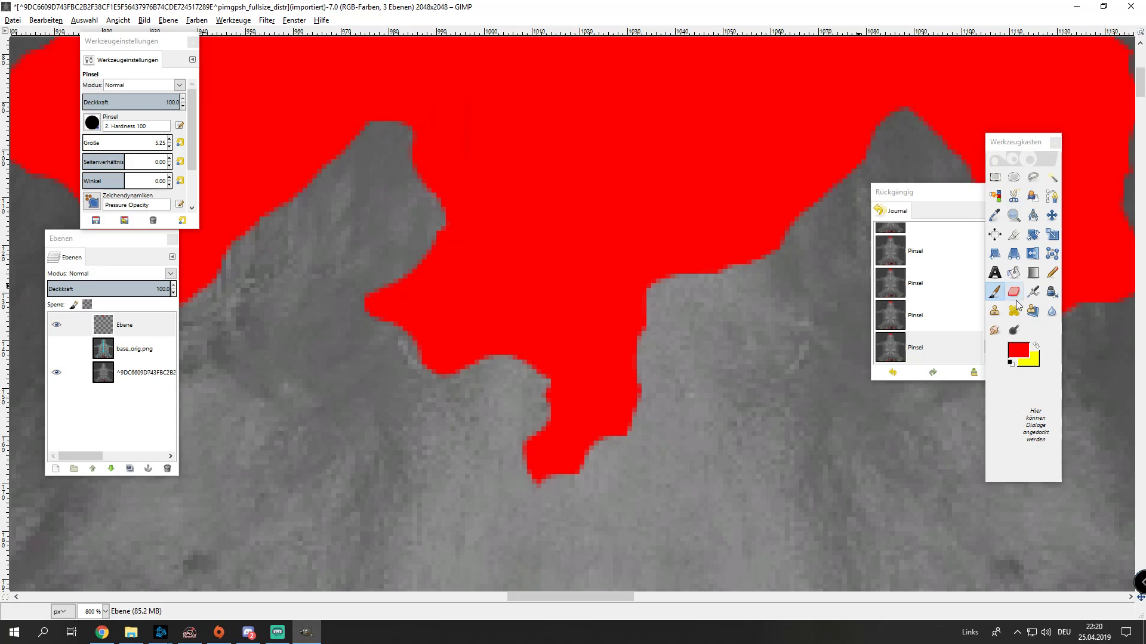
{"action": "left_click_drag", "start_coordinate": [424, 149], "coordinate": [442, 160]}
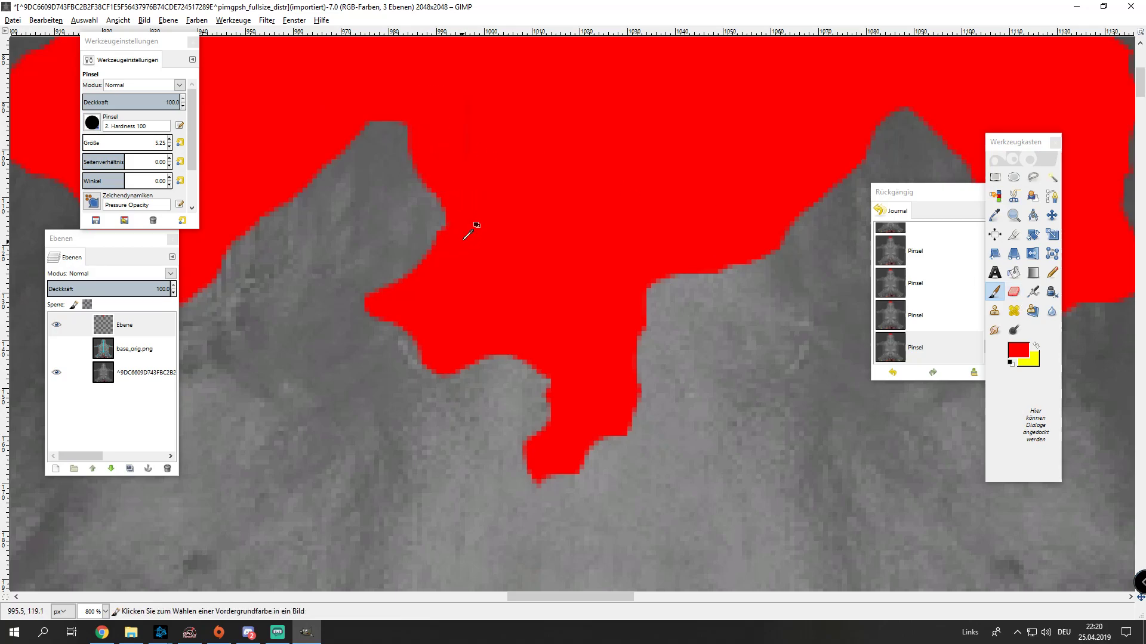
{"action": "scroll", "coordinate": [453, 238], "scroll_direction": "down", "scroll_amount": 6, "text": "ctrl"}
{"action": "scroll", "coordinate": [398, 287], "scroll_direction": "down", "scroll_amount": 1, "text": "ctrl"}
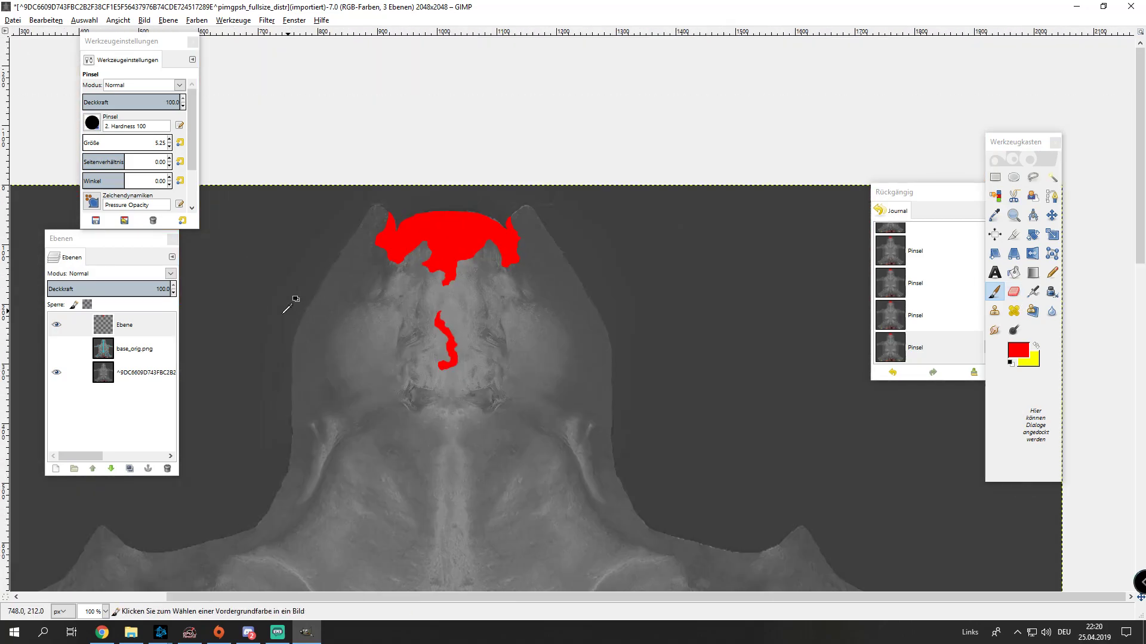
- Make Ebene the active layer and lock its alpha channel
{"action": "scroll", "coordinate": [289, 302], "scroll_direction": "up", "scroll_amount": 1, "text": "ctrl"}
{"action": "left_click", "coordinate": [57, 349]}
{"action": "left_click", "coordinate": [57, 325]}
{"action": "left_click", "coordinate": [56, 325]}
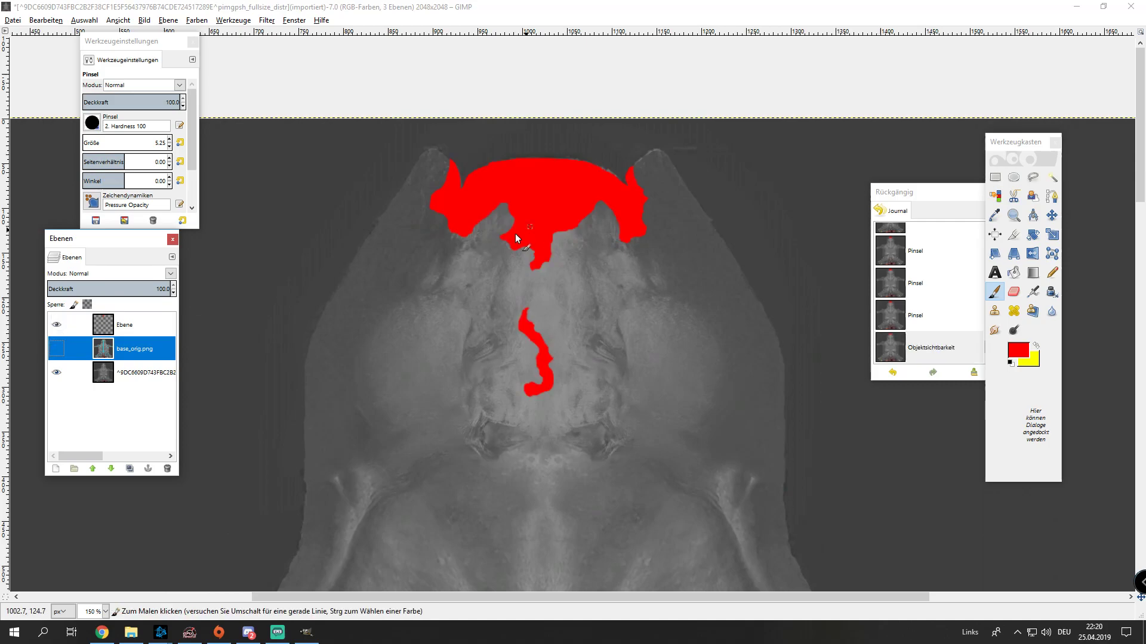
{"action": "scroll", "coordinate": [414, 246], "scroll_direction": "up", "scroll_amount": 1, "text": "ctrl"}
{"action": "left_click", "coordinate": [133, 328]}
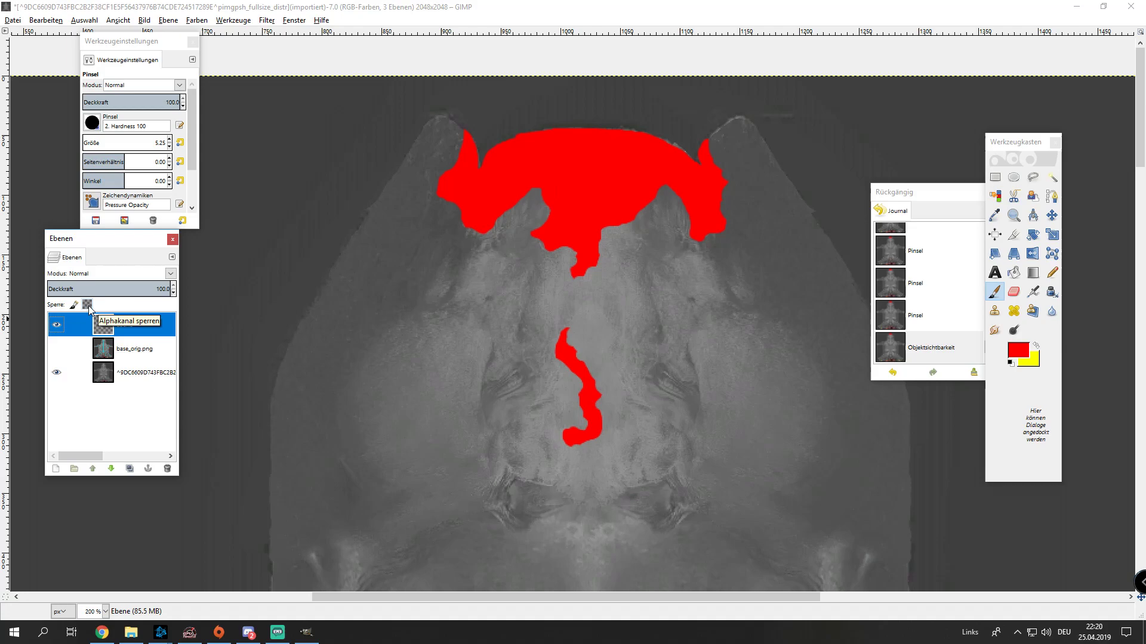
{"action": "left_click", "coordinate": [88, 305]}
{"action": "scroll", "coordinate": [707, 252], "scroll_direction": "up", "scroll_amount": 1, "text": "ctrl"}
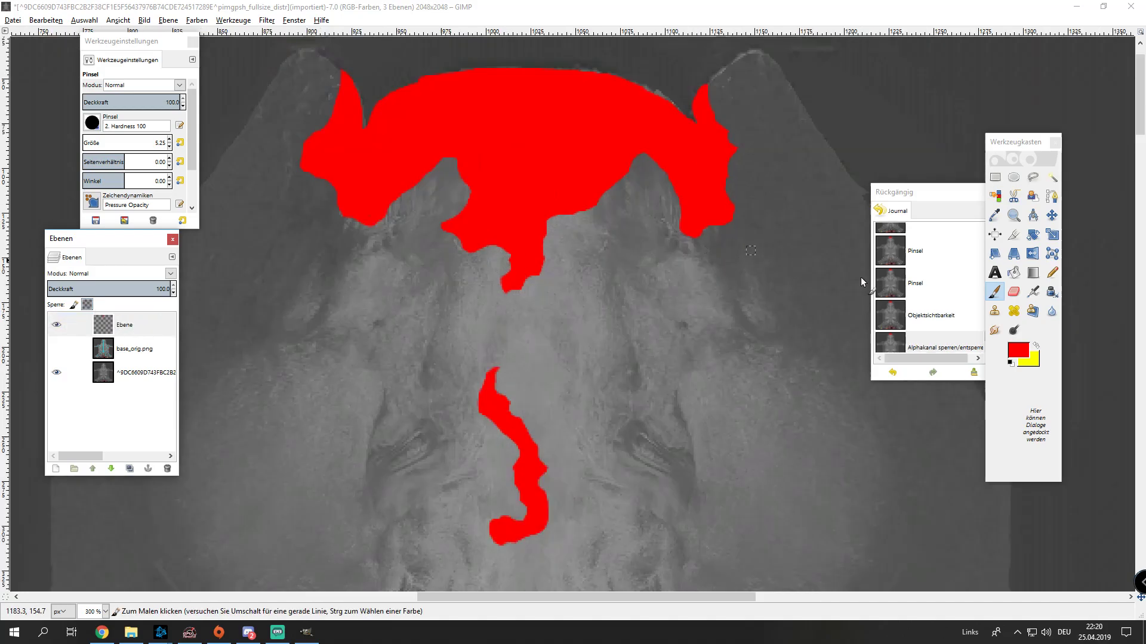
- Paint the mask's upper band yellow at 57 opacity, then restore opacity to 100
{"action": "left_click", "coordinate": [1036, 346]}
{"action": "left_click_drag", "start_coordinate": [115, 150], "coordinate": [143, 150]}
{"action": "scroll", "coordinate": [400, 275], "scroll_direction": "up", "scroll_amount": 2}
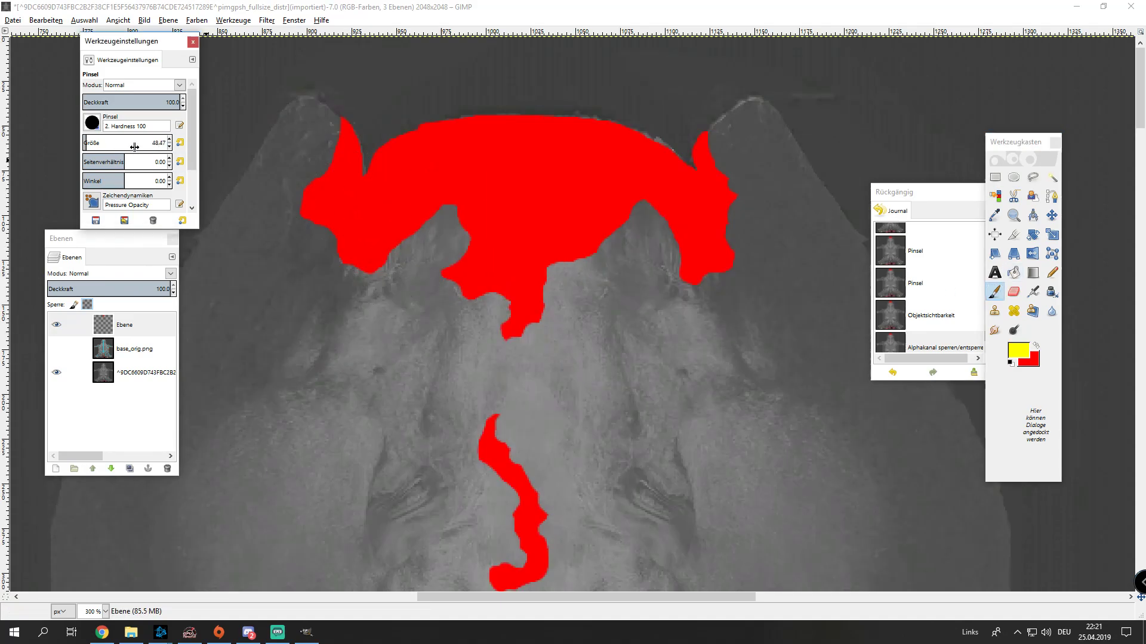
{"action": "left_click_drag", "start_coordinate": [110, 288], "coordinate": [118, 289]}
{"action": "mouse_move", "coordinate": [519, 203]}
{"action": "left_mouse_down"}
{"action": "mouse_move", "coordinate": [479, 205]}
{"action": "mouse_move", "coordinate": [608, 195]}
{"action": "mouse_move", "coordinate": [591, 196]}
{"action": "mouse_move", "coordinate": [643, 202]}
{"action": "mouse_move", "coordinate": [709, 244]}
{"action": "mouse_move", "coordinate": [759, 225]}
{"action": "mouse_move", "coordinate": [624, 148]}
{"action": "mouse_move", "coordinate": [380, 134]}
{"action": "mouse_move", "coordinate": [316, 143]}
{"action": "mouse_move", "coordinate": [430, 194]}
{"action": "mouse_move", "coordinate": [349, 235]}
{"action": "left_mouse_up"}
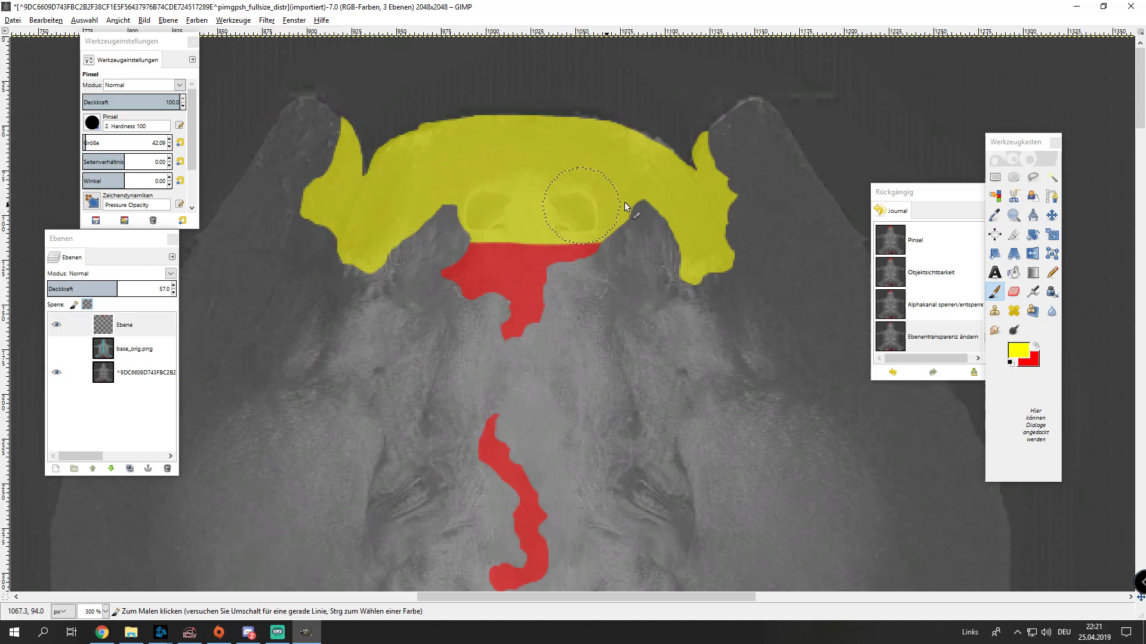
{"action": "mouse_move", "coordinate": [624, 206]}
{"action": "left_mouse_down"}
{"action": "mouse_move", "coordinate": [685, 210]}
{"action": "mouse_move", "coordinate": [734, 243]}
{"action": "left_mouse_up"}
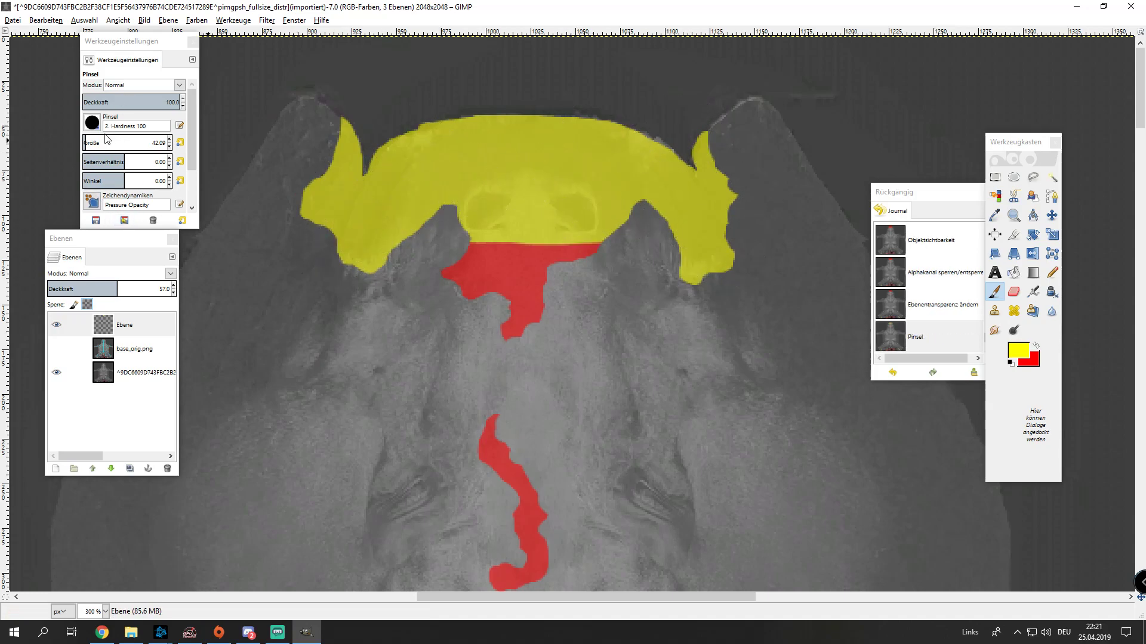
{"action": "left_click_drag", "start_coordinate": [143, 289], "coordinate": [174, 289]}
- Set up the Smudge tool with the soft Hardness 025 brush at size about 132
{"action": "left_click", "coordinate": [1013, 330]}
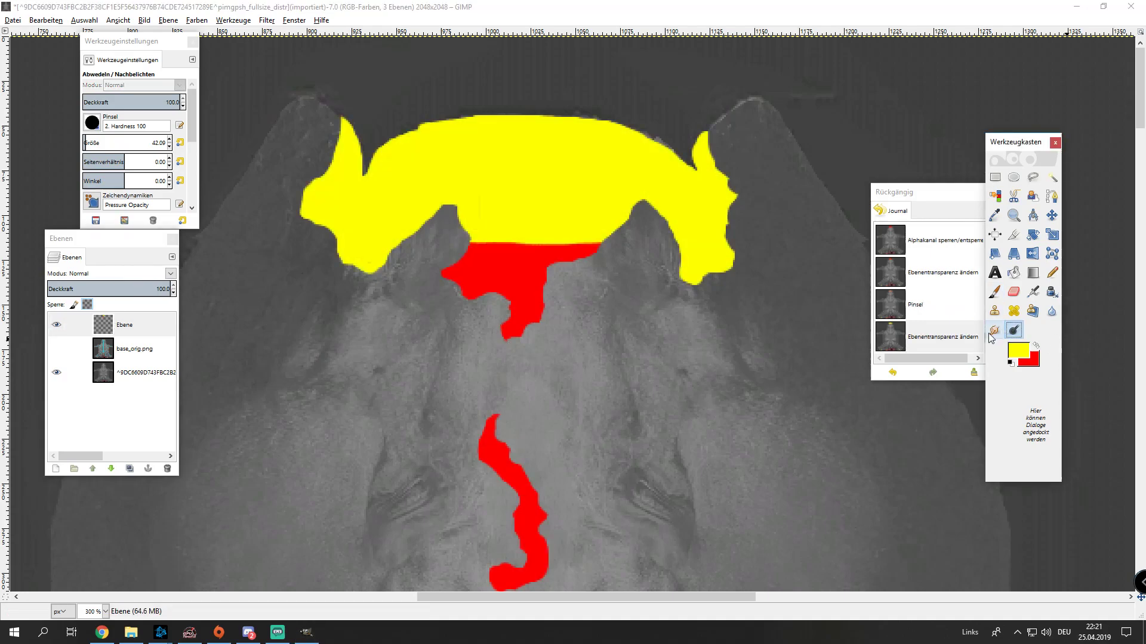
{"action": "left_click", "coordinate": [995, 329]}
{"action": "left_click", "coordinate": [91, 122]}
{"action": "left_click", "coordinate": [138, 179]}
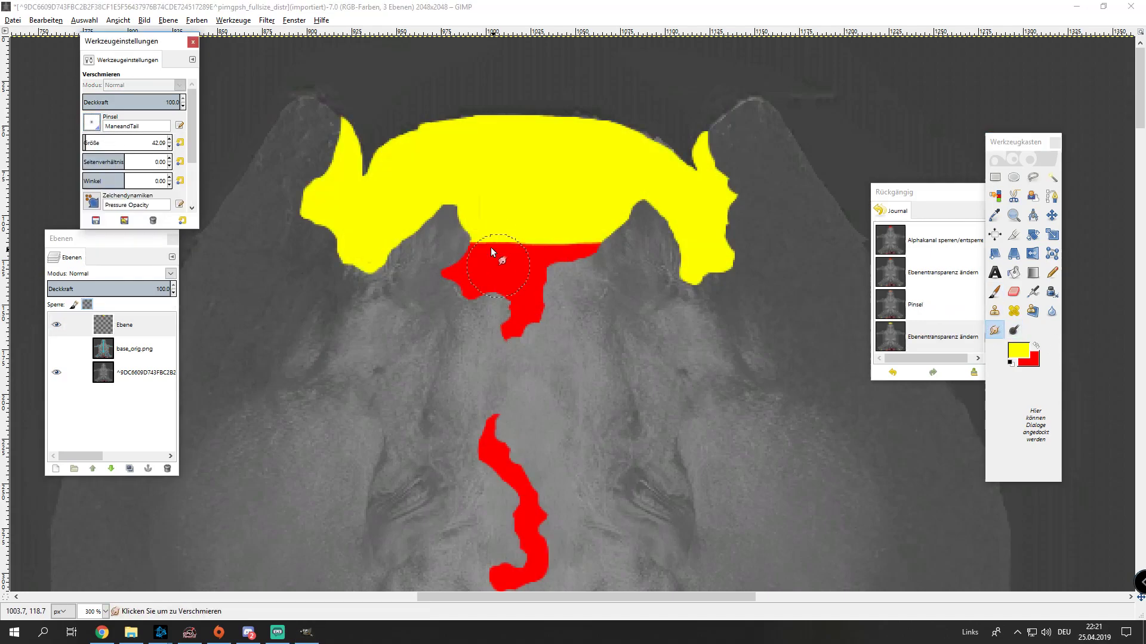
{"action": "left_click_drag", "start_coordinate": [491, 247], "coordinate": [482, 246]}
{"action": "left_click", "coordinate": [121, 159]}
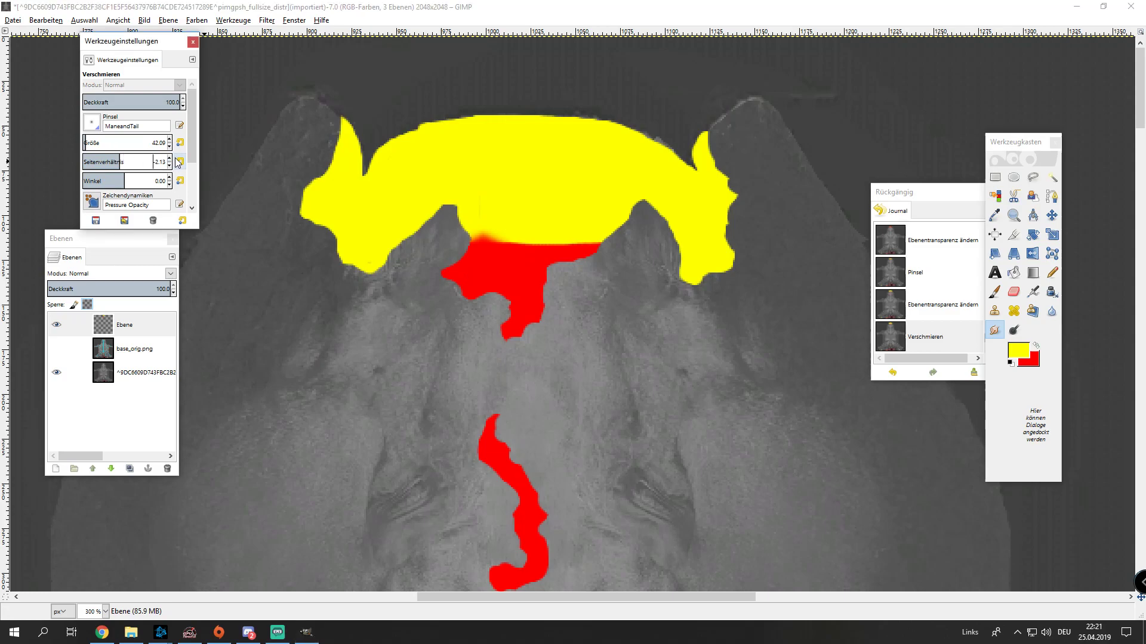
{"action": "left_click", "coordinate": [178, 162]}
{"action": "left_click", "coordinate": [91, 122]}
{"action": "left_click", "coordinate": [122, 165]}
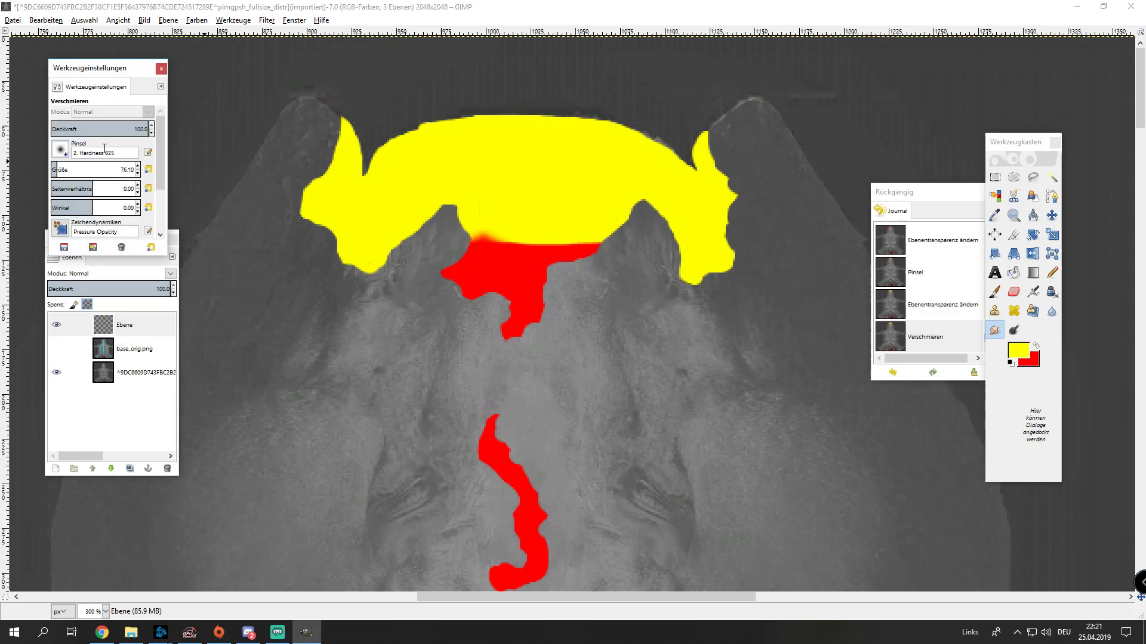
{"action": "left_click_drag", "start_coordinate": [81, 174], "coordinate": [104, 174]}
- Smudge across the yellow–red boundary at size about 110 to create an orange blend
{"action": "mouse_move", "coordinate": [539, 292]}
{"action": "left_mouse_down"}
{"action": "mouse_move", "coordinate": [495, 252]}
{"action": "mouse_move", "coordinate": [554, 266]}
{"action": "mouse_move", "coordinate": [603, 241]}
{"action": "left_mouse_up"}
{"action": "left_click_drag", "start_coordinate": [113, 173], "coordinate": [104, 173]}
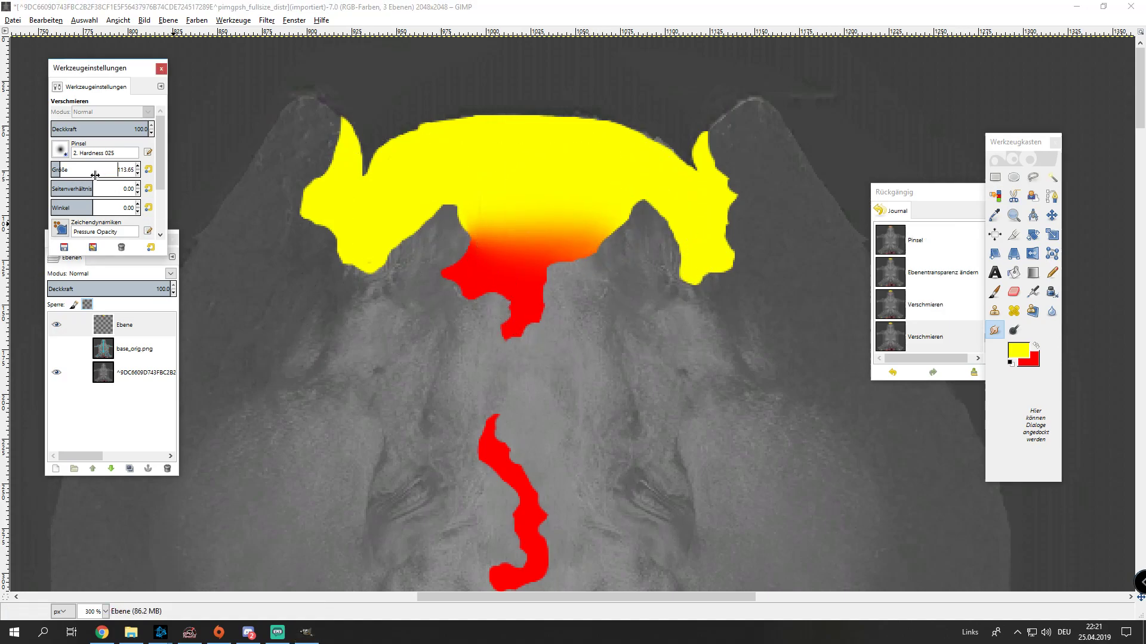
{"action": "left_click_drag", "start_coordinate": [479, 270], "coordinate": [615, 242]}
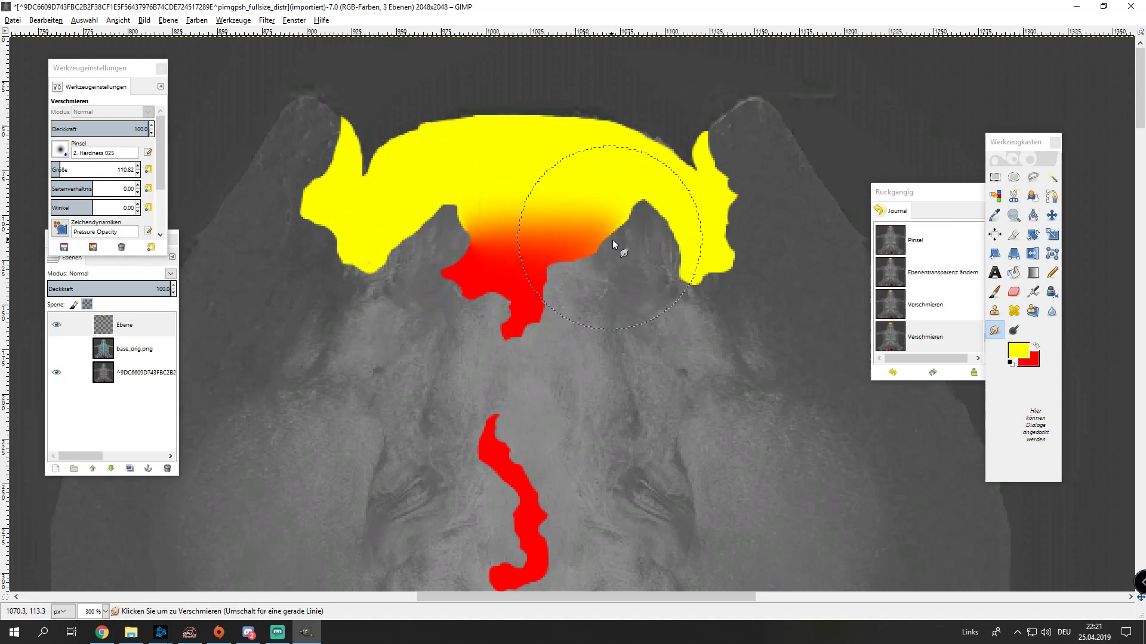
{"action": "mouse_move", "coordinate": [528, 249]}
{"action": "left_mouse_down"}
{"action": "mouse_move", "coordinate": [477, 242]}
{"action": "mouse_move", "coordinate": [492, 278]}
{"action": "left_mouse_up"}
{"action": "scroll", "coordinate": [491, 278], "scroll_direction": "down", "scroll_amount": 2}
{"action": "scroll", "coordinate": [492, 272], "scroll_direction": "up", "scroll_amount": 2}
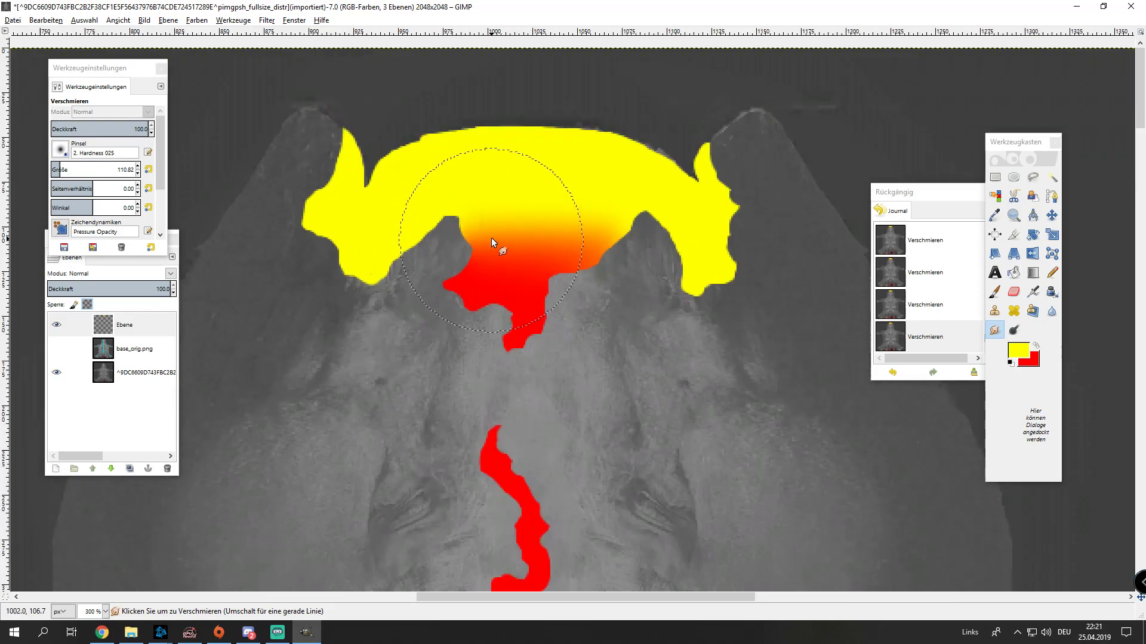
{"action": "scroll", "coordinate": [492, 249], "scroll_direction": "down", "scroll_amount": 2}
{"action": "scroll", "coordinate": [515, 246], "scroll_direction": "up", "scroll_amount": 2}
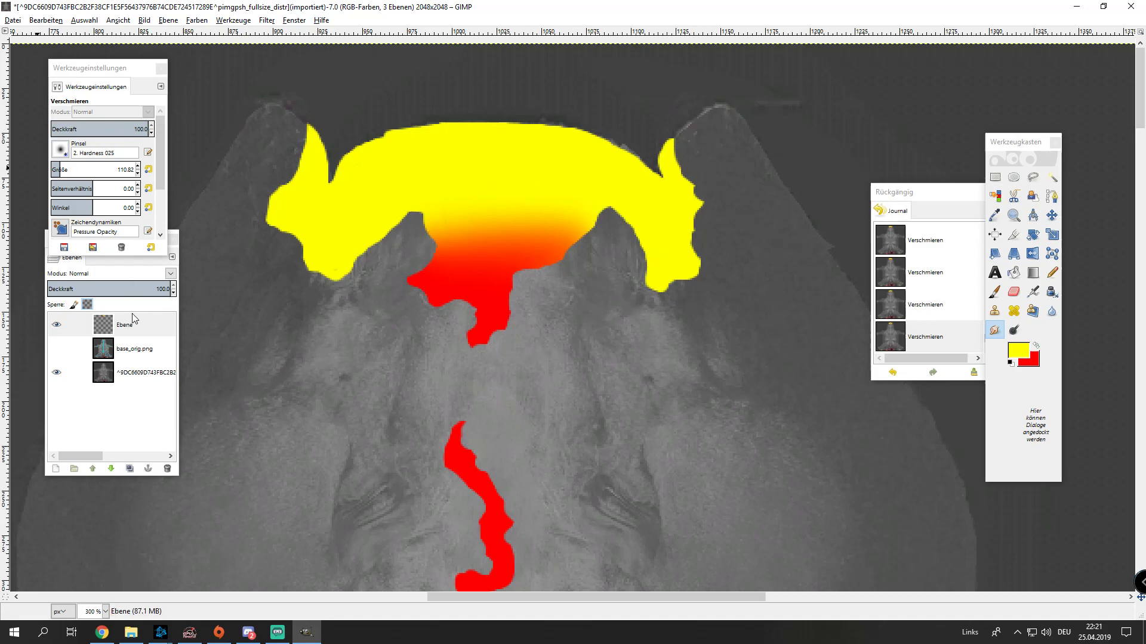
- Duplicate the Ebene flame layer and lower the original's opacity to about 50
{"action": "left_click", "coordinate": [56, 325]}
{"action": "left_click", "coordinate": [57, 325]}
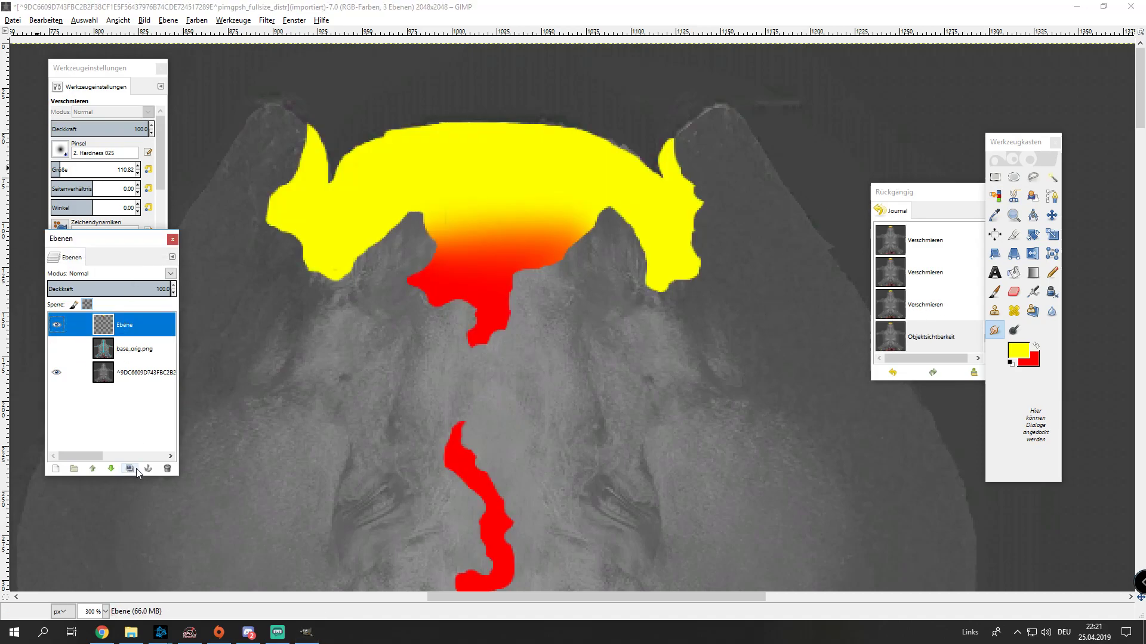
{"action": "left_click", "coordinate": [136, 469]}
{"action": "left_click", "coordinate": [120, 339]}
{"action": "left_click", "coordinate": [105, 293]}
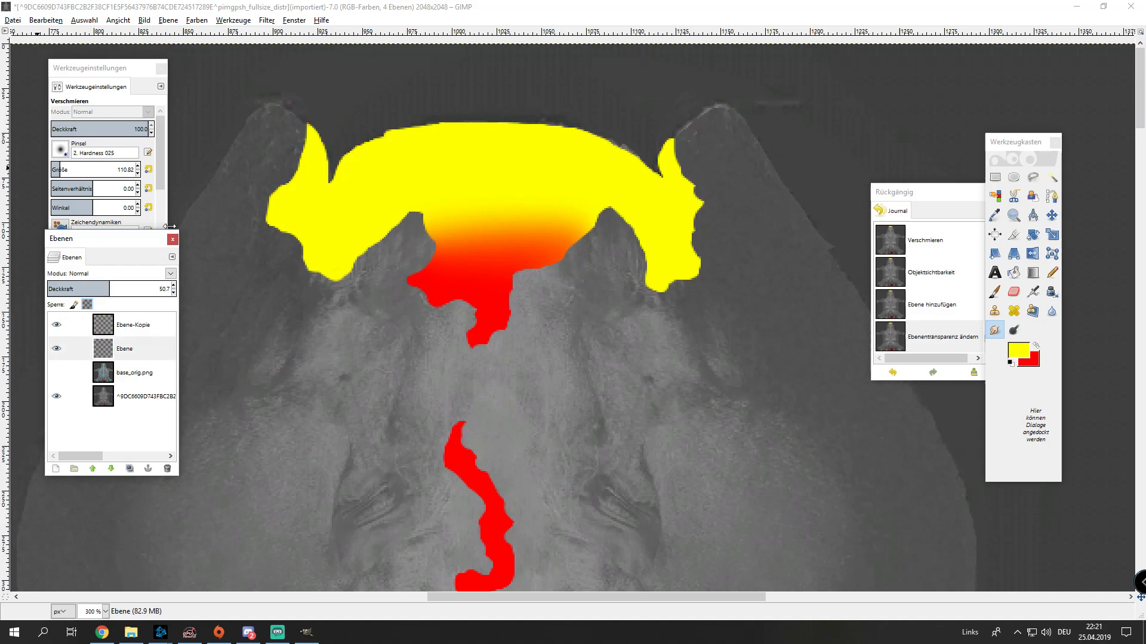
- Pick the Eraser and set its brush size to about 9.5
{"action": "left_click", "coordinate": [1013, 291]}
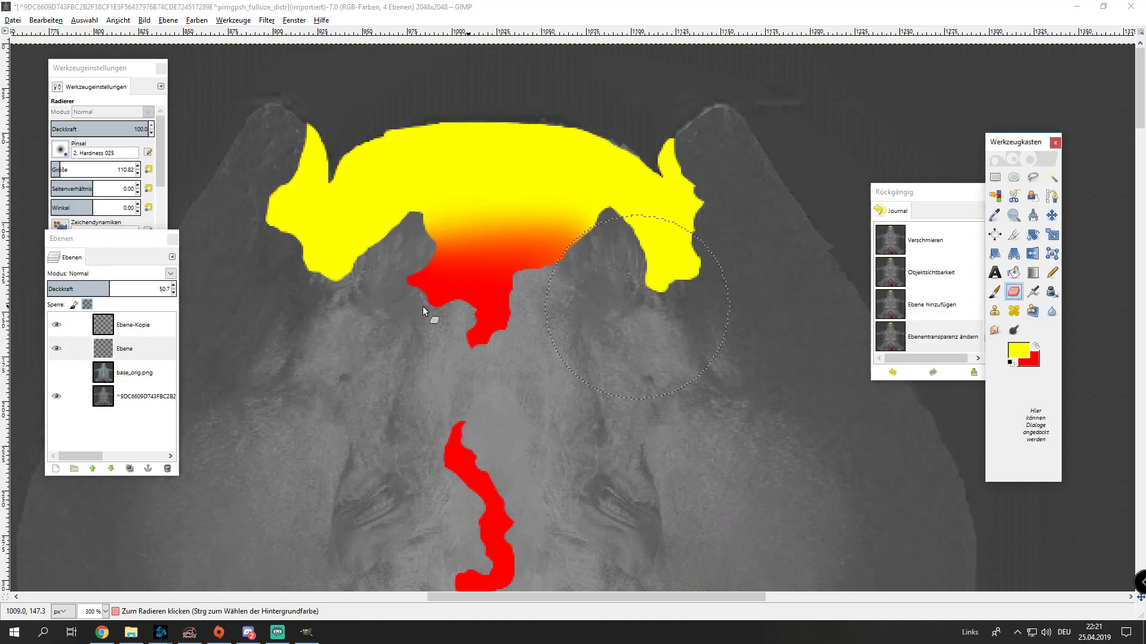
{"action": "left_click", "coordinate": [60, 149]}
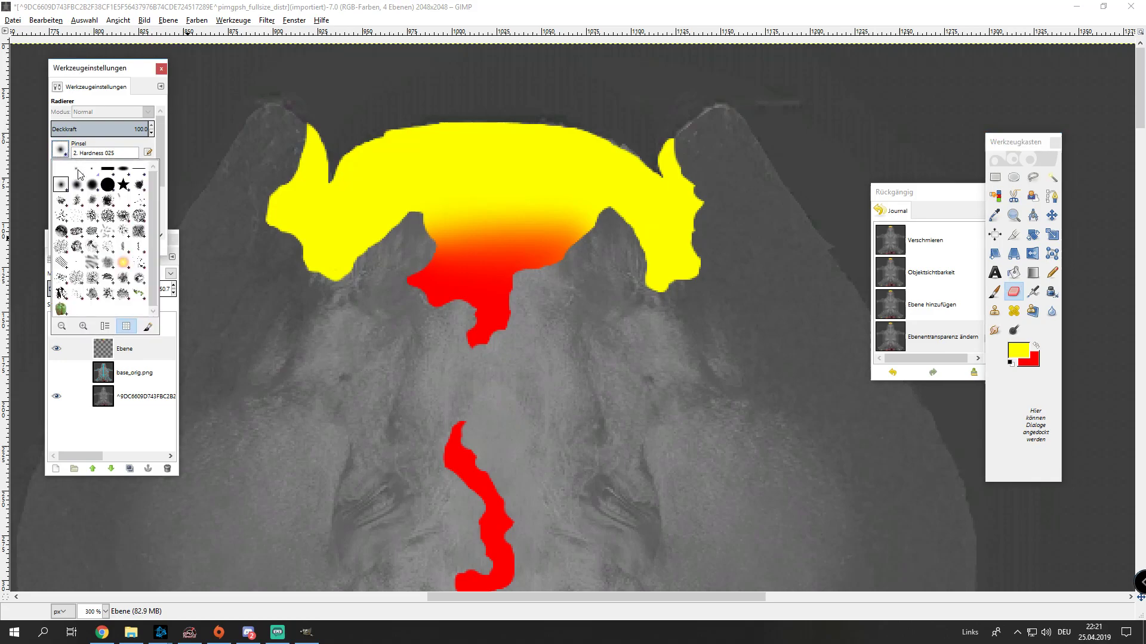
{"action": "left_click", "coordinate": [64, 154]}
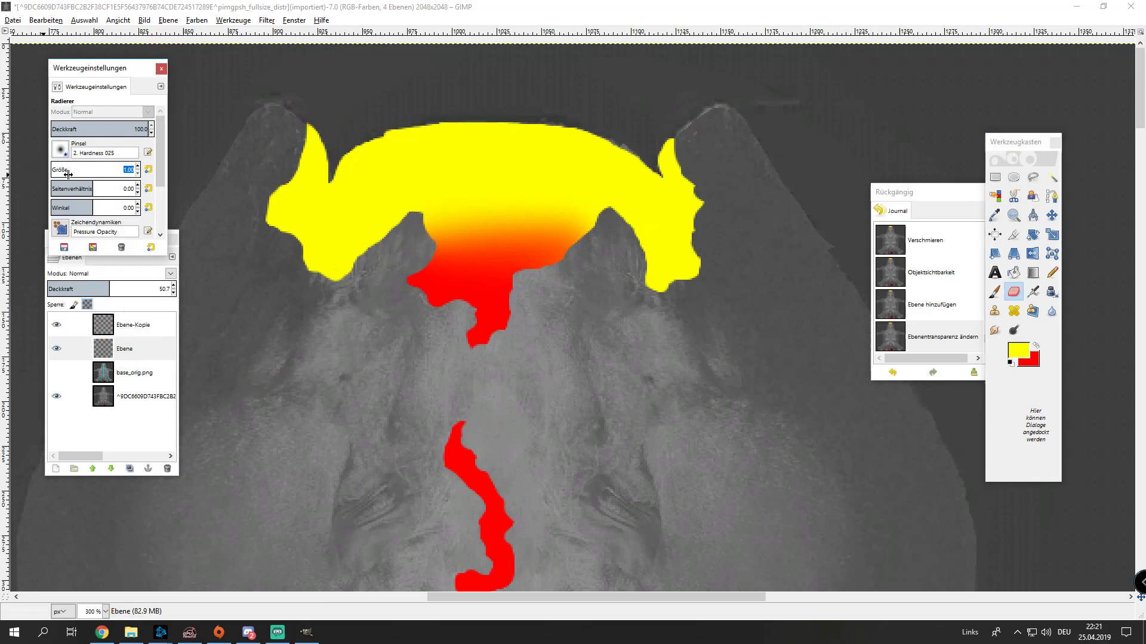
{"action": "left_click_drag", "start_coordinate": [67, 175], "coordinate": [93, 174]}
{"action": "scroll", "coordinate": [249, 343], "scroll_direction": "up", "scroll_amount": 1}
{"action": "scroll", "coordinate": [426, 588], "scroll_direction": "down", "scroll_amount": 1}
{"action": "scroll", "coordinate": [378, 557], "scroll_direction": "up", "scroll_amount": 2}
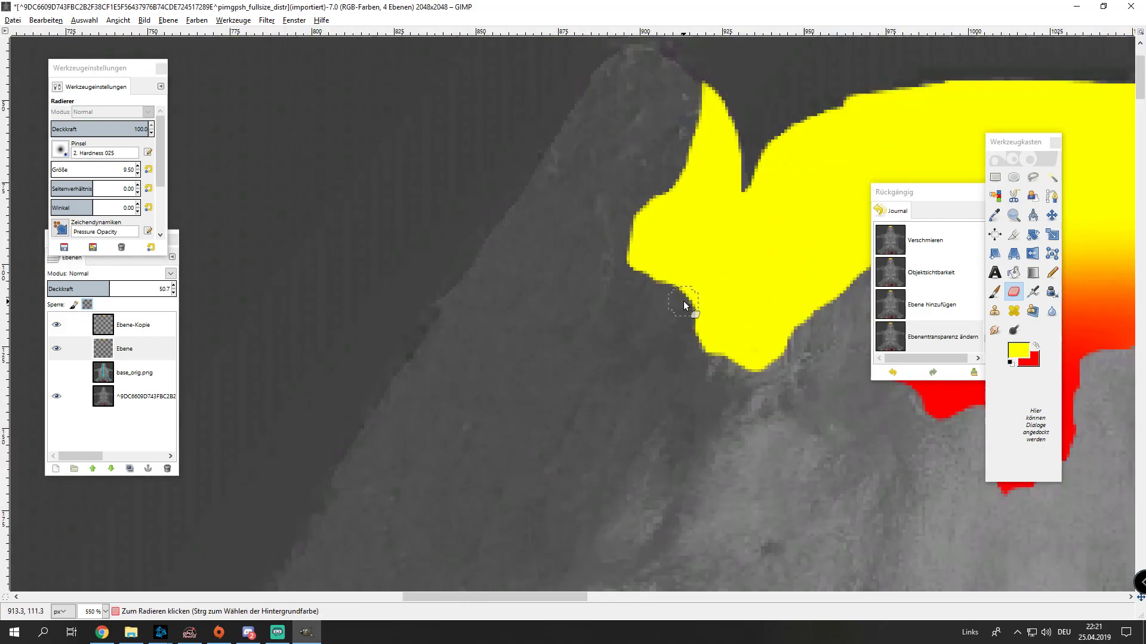
{"action": "scroll", "coordinate": [684, 305], "scroll_direction": "up", "scroll_amount": 1}
{"action": "left_click", "coordinate": [60, 150]}
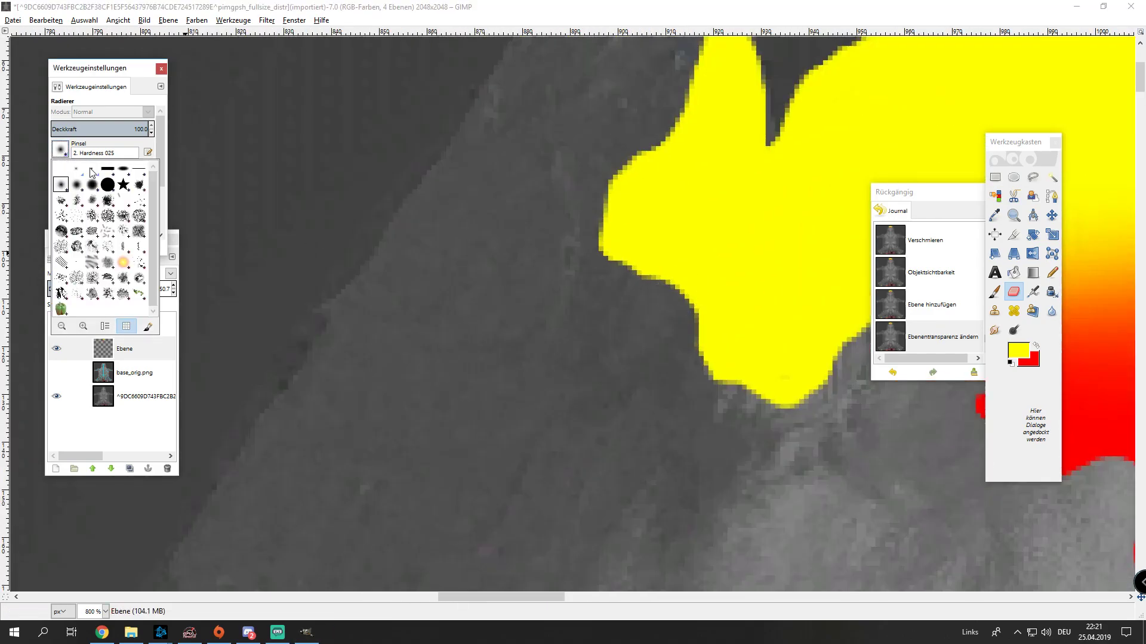
{"action": "key", "text": "Escape"}
{"action": "key", "text": "shift+ctrl+d"}
{"action": "scroll", "coordinate": [716, 299], "scroll_direction": "right", "scroll_amount": 2}
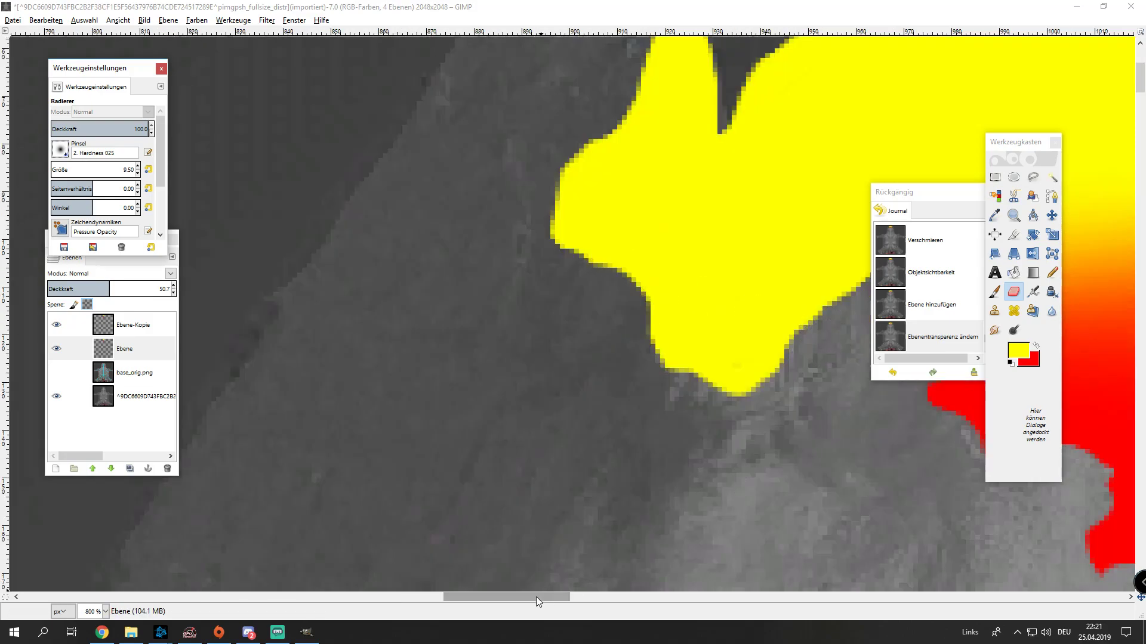
{"action": "scroll", "coordinate": [503, 345], "scroll_direction": "up", "scroll_amount": 10}
{"action": "scroll", "coordinate": [503, 345], "scroll_direction": "right", "scroll_amount": 2}
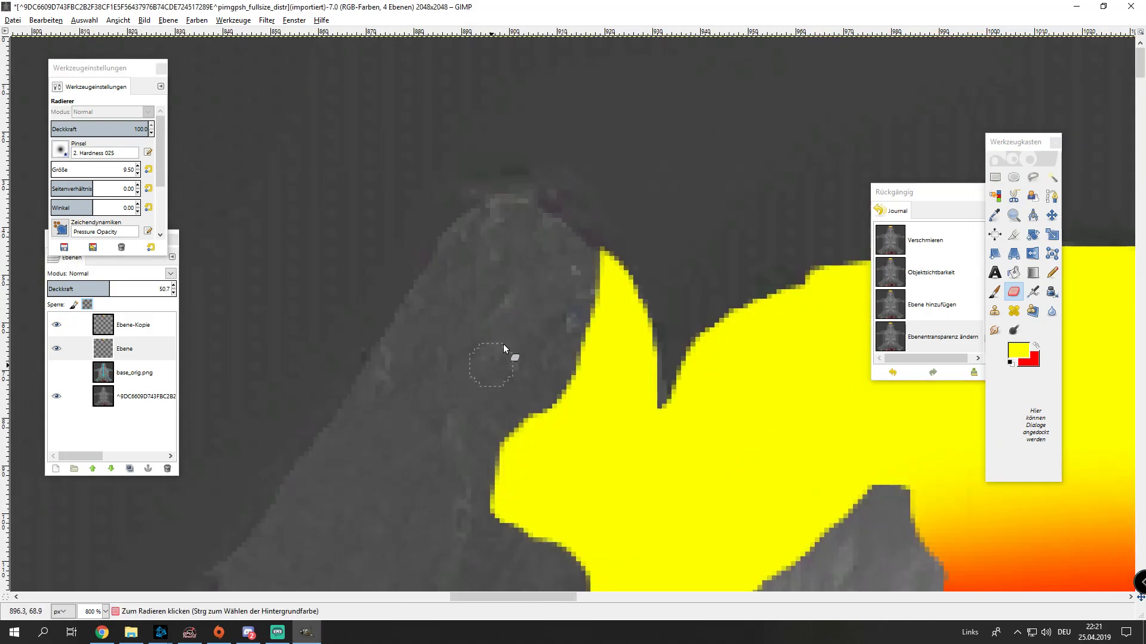
- On Ebene-Kopie, erase the yellow fringe along the ridge, lower edge and grey bump
{"action": "left_click", "coordinate": [585, 327]}
{"action": "left_click", "coordinate": [943, 304]}
{"action": "left_click", "coordinate": [131, 324]}
{"action": "scroll", "coordinate": [547, 198], "scroll_direction": "down", "scroll_amount": 5}
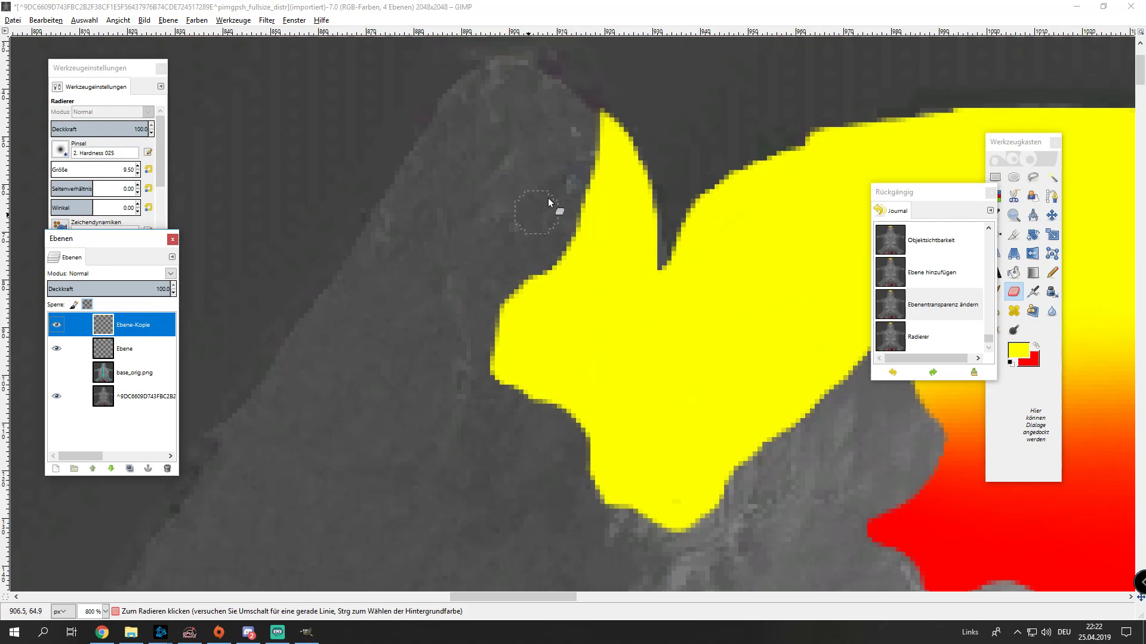
{"action": "left_click", "coordinate": [601, 131]}
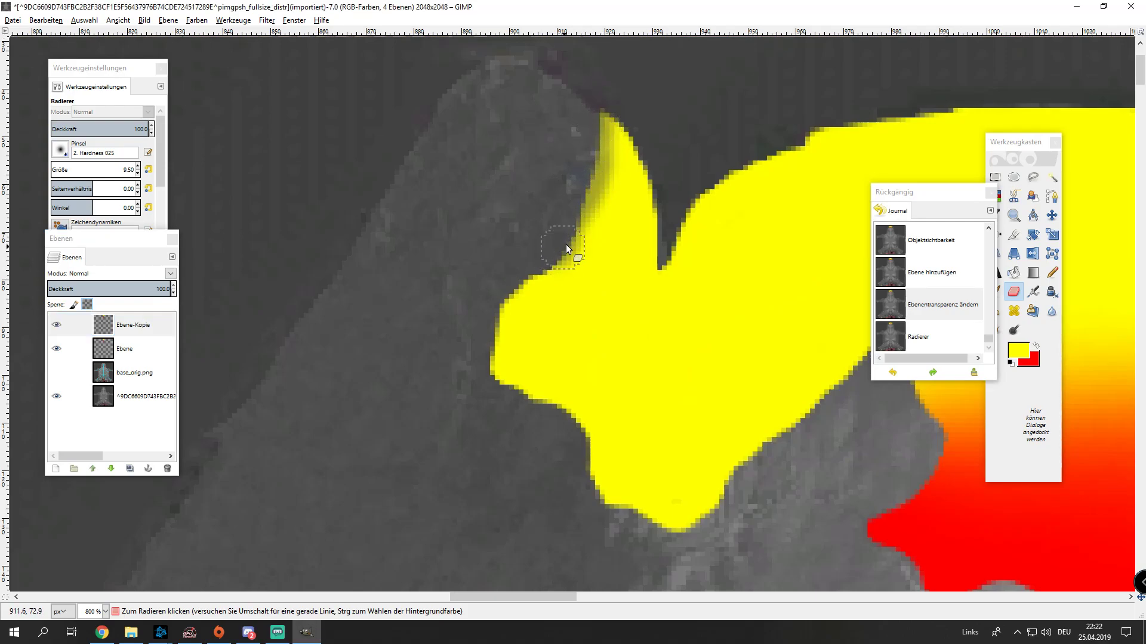
{"action": "mouse_move", "coordinate": [493, 357]}
{"action": "left_mouse_down"}
{"action": "mouse_move", "coordinate": [508, 392]}
{"action": "mouse_move", "coordinate": [534, 397]}
{"action": "mouse_move", "coordinate": [505, 380]}
{"action": "mouse_move", "coordinate": [545, 399]}
{"action": "left_mouse_up"}
{"action": "mouse_move", "coordinate": [607, 498]}
{"action": "left_mouse_down"}
{"action": "mouse_move", "coordinate": [669, 528]}
{"action": "mouse_move", "coordinate": [702, 518]}
{"action": "left_mouse_up"}
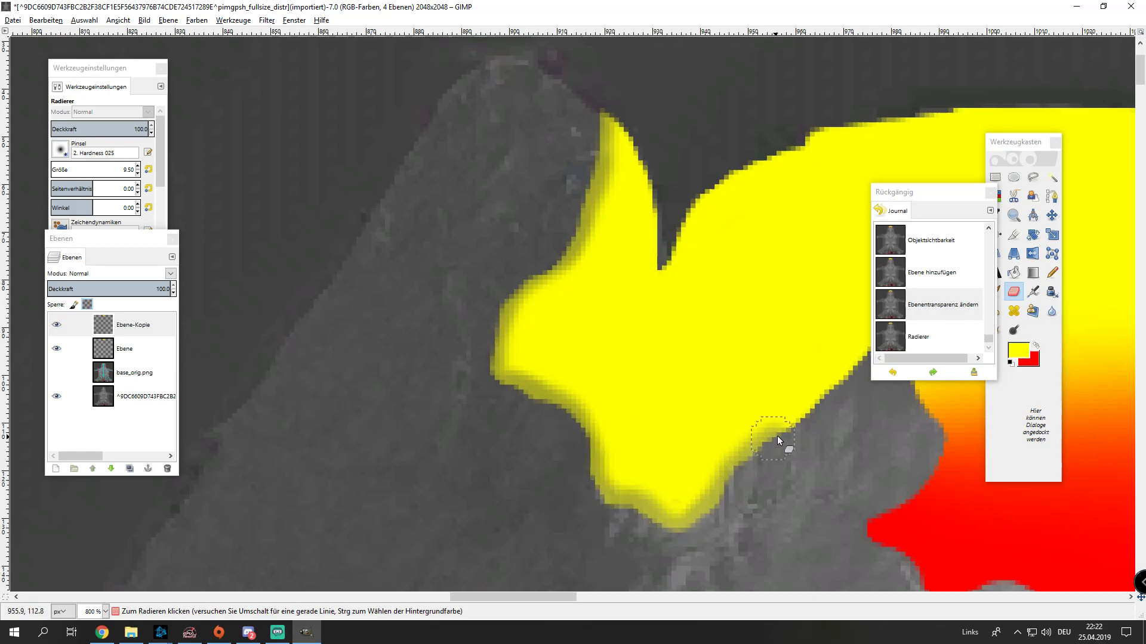
{"action": "scroll", "coordinate": [481, 597], "scroll_direction": "right", "scroll_amount": 3}
{"action": "left_click_drag", "start_coordinate": [527, 416], "coordinate": [595, 353]}
{"action": "left_click_drag", "start_coordinate": [651, 389], "coordinate": [682, 455]}
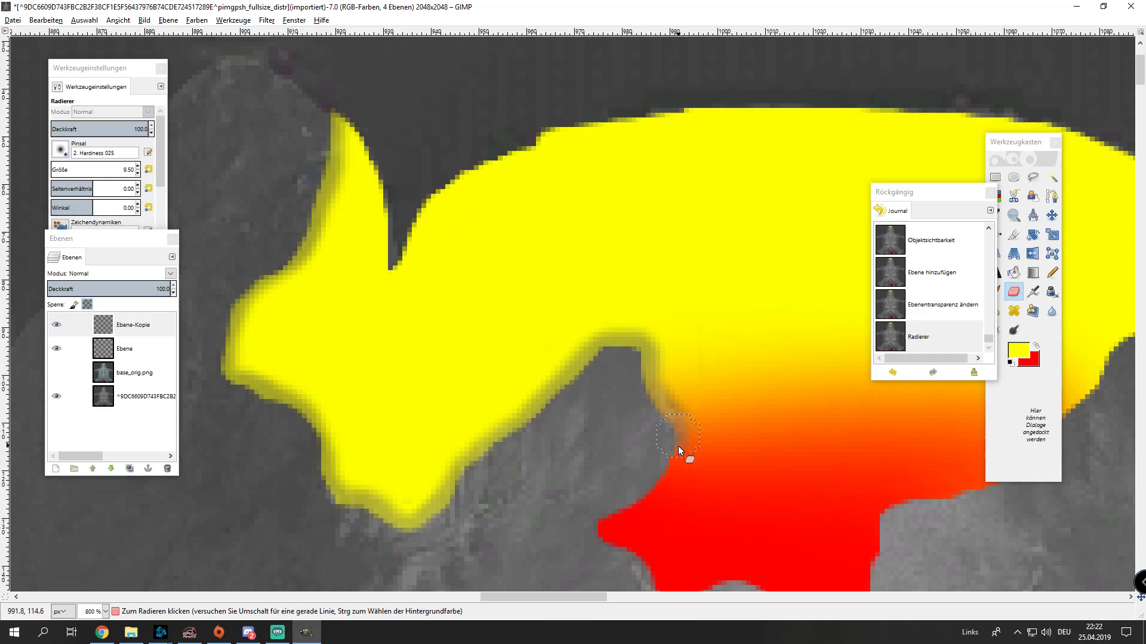
{"action": "scroll", "coordinate": [657, 402], "scroll_direction": "down", "scroll_amount": 2}
- Fade the red area's left tongue and the red beside the grey bump
{"action": "mouse_move", "coordinate": [646, 353]}
{"action": "left_mouse_down"}
{"action": "mouse_move", "coordinate": [604, 404]}
{"action": "mouse_move", "coordinate": [640, 411]}
{"action": "left_mouse_up"}
{"action": "mouse_move", "coordinate": [710, 444]}
{"action": "left_mouse_down"}
{"action": "mouse_move", "coordinate": [767, 453]}
{"action": "mouse_move", "coordinate": [780, 495]}
{"action": "left_mouse_up"}
{"action": "scroll", "coordinate": [749, 454], "scroll_direction": "down", "scroll_amount": 2}
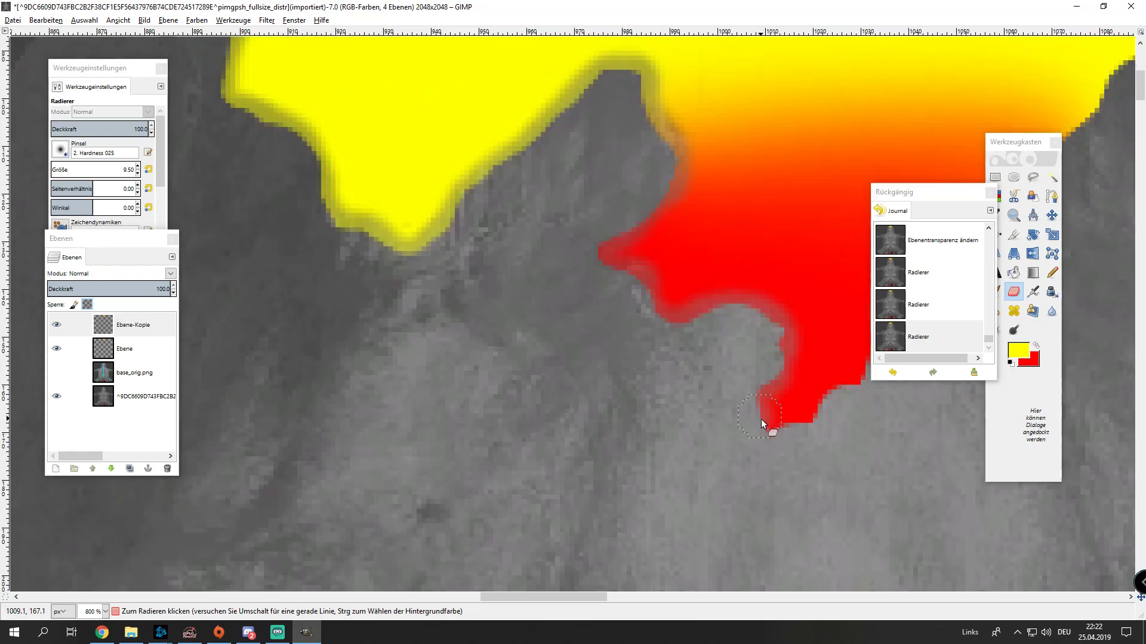
{"action": "left_click_drag", "start_coordinate": [603, 596], "coordinate": [630, 597]}
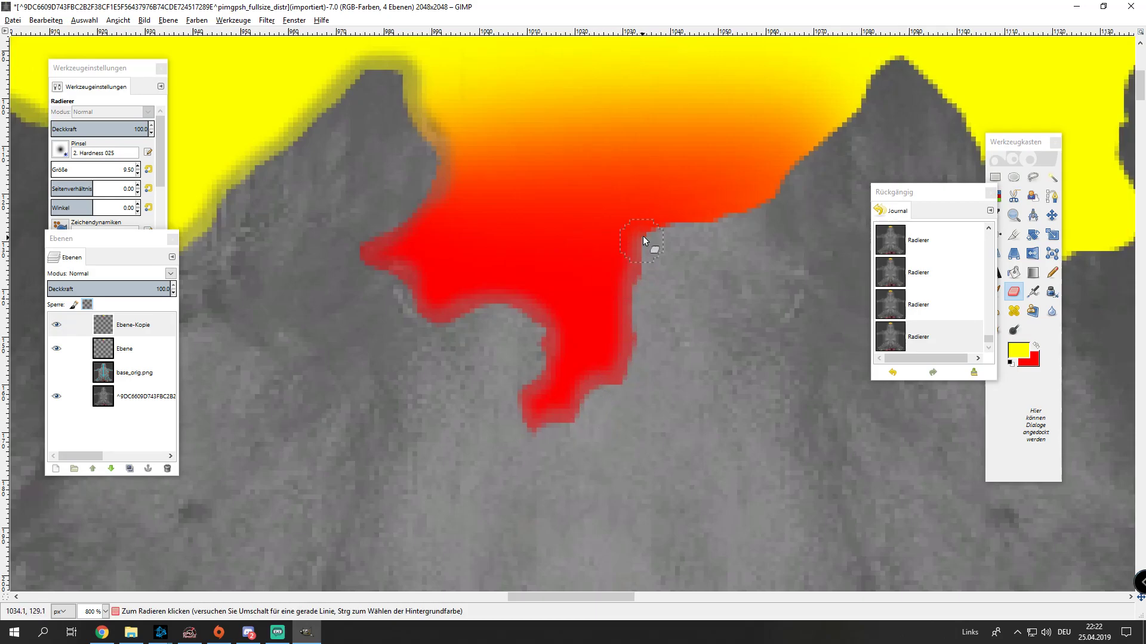
{"action": "scroll", "coordinate": [729, 314], "scroll_direction": "up", "scroll_amount": 2}
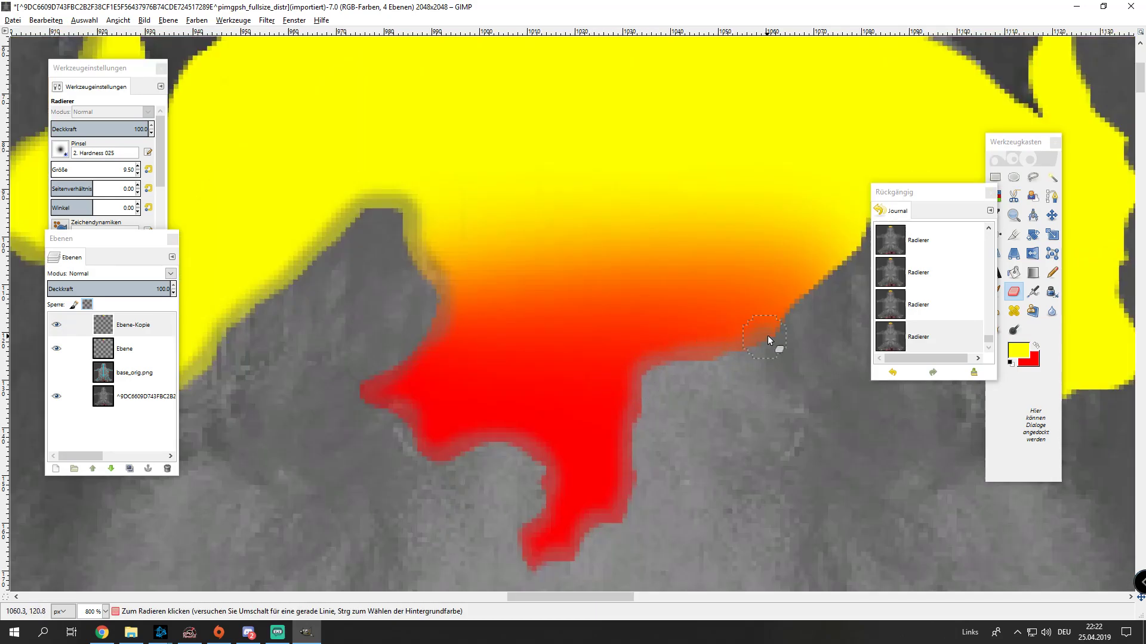
{"action": "left_click_drag", "start_coordinate": [629, 597], "coordinate": [671, 597]}
{"action": "scroll", "coordinate": [550, 425], "scroll_direction": "up", "scroll_amount": 2}
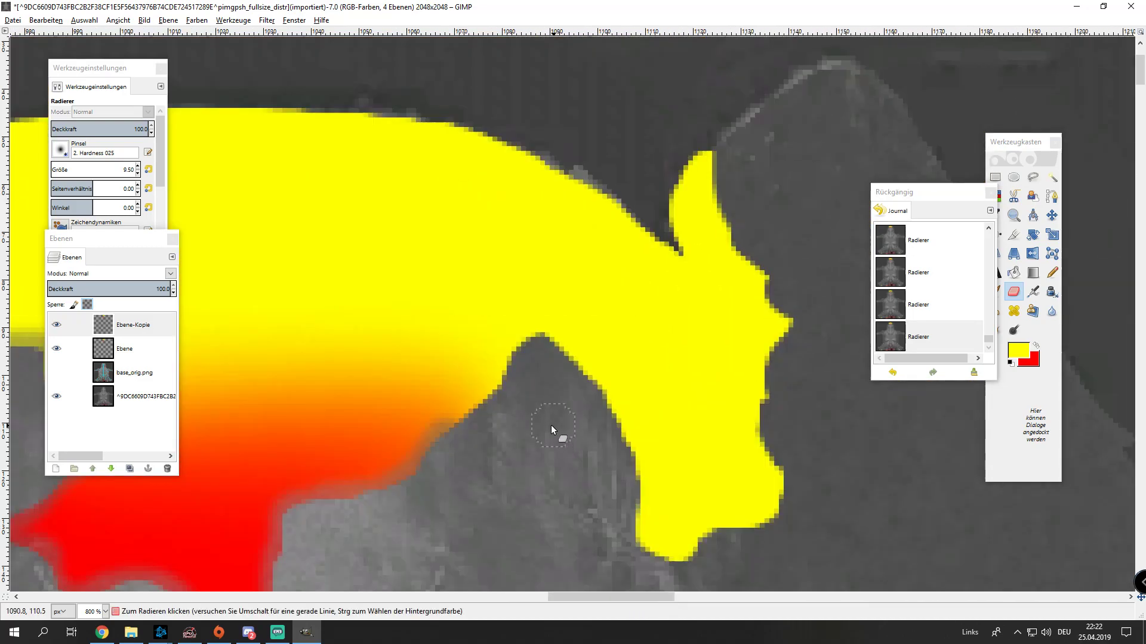
- Trim yellow from the peak, lower tip and right edges, and erase the red streak's tip
{"action": "mouse_move", "coordinate": [524, 341]}
{"action": "left_mouse_down"}
{"action": "mouse_move", "coordinate": [566, 350]}
{"action": "mouse_move", "coordinate": [606, 397]}
{"action": "left_mouse_up"}
{"action": "mouse_move", "coordinate": [643, 507]}
{"action": "left_mouse_down"}
{"action": "mouse_move", "coordinate": [639, 535]}
{"action": "mouse_move", "coordinate": [660, 553]}
{"action": "mouse_move", "coordinate": [688, 556]}
{"action": "mouse_move", "coordinate": [704, 536]}
{"action": "left_mouse_up"}
{"action": "mouse_move", "coordinate": [772, 463]}
{"action": "left_mouse_down"}
{"action": "mouse_move", "coordinate": [754, 403]}
{"action": "mouse_move", "coordinate": [768, 353]}
{"action": "left_mouse_up"}
{"action": "mouse_move", "coordinate": [767, 302]}
{"action": "left_mouse_down"}
{"action": "mouse_move", "coordinate": [728, 246]}
{"action": "mouse_move", "coordinate": [725, 208]}
{"action": "left_mouse_up"}
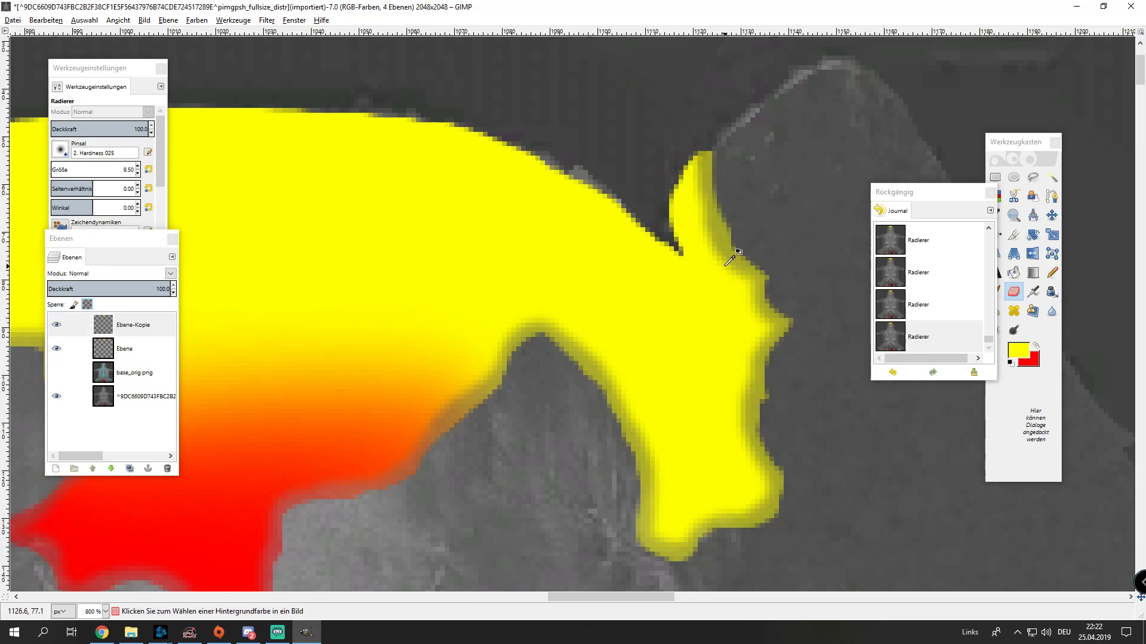
{"action": "scroll", "coordinate": [714, 195], "scroll_direction": "down", "scroll_amount": 5}
{"action": "scroll", "coordinate": [646, 357], "scroll_direction": "up", "scroll_amount": 5}
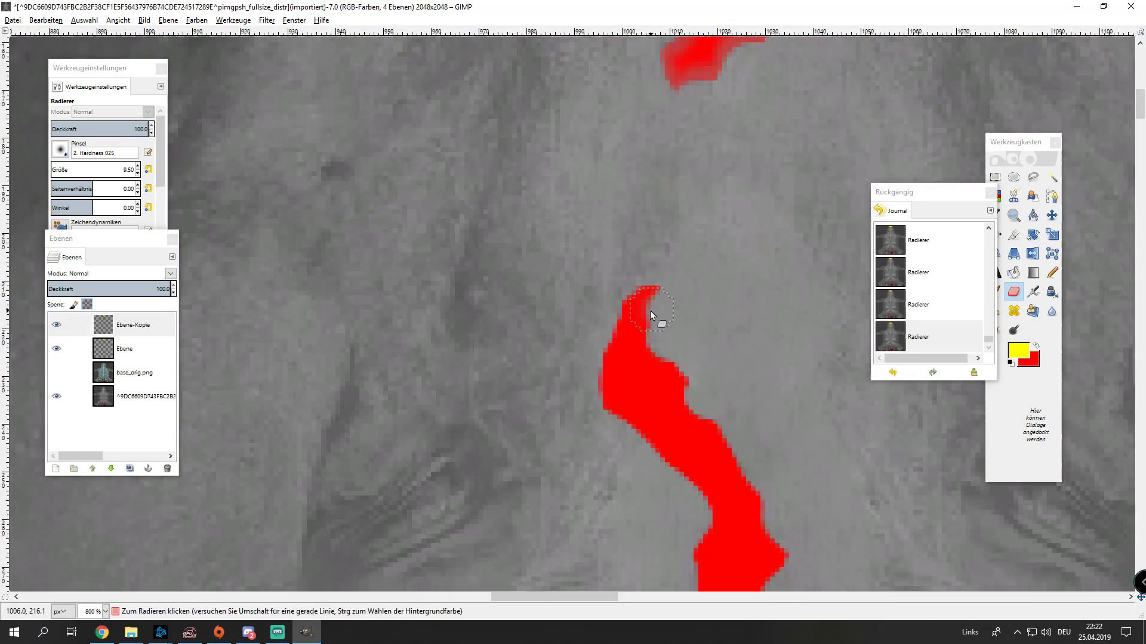
{"action": "key", "text": "ctrl+z"}
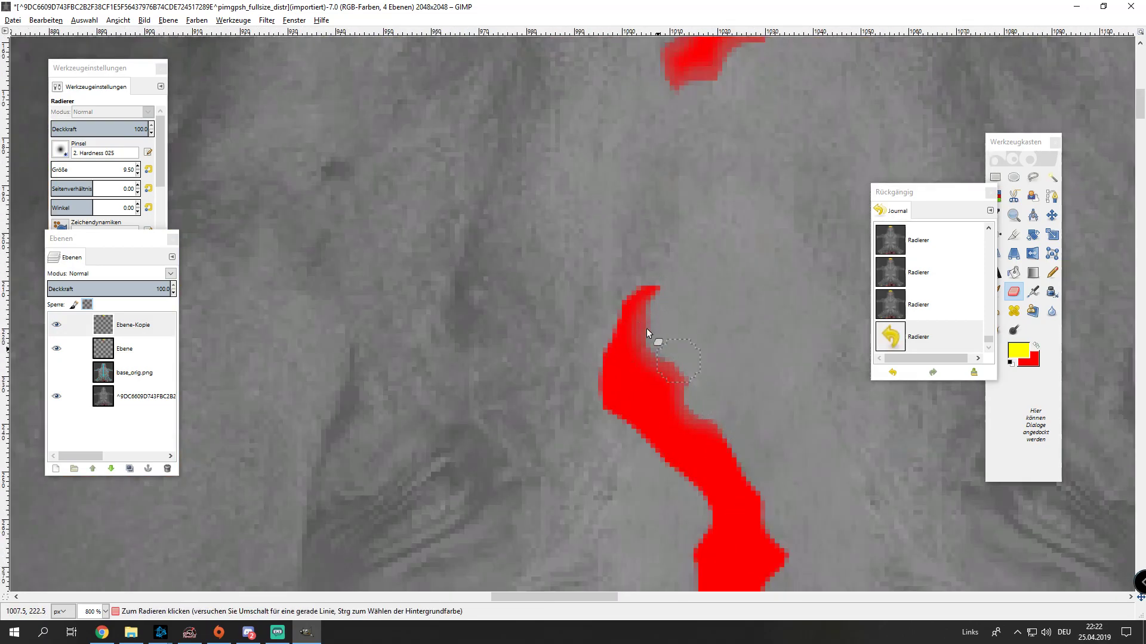
{"action": "left_click", "coordinate": [621, 299]}
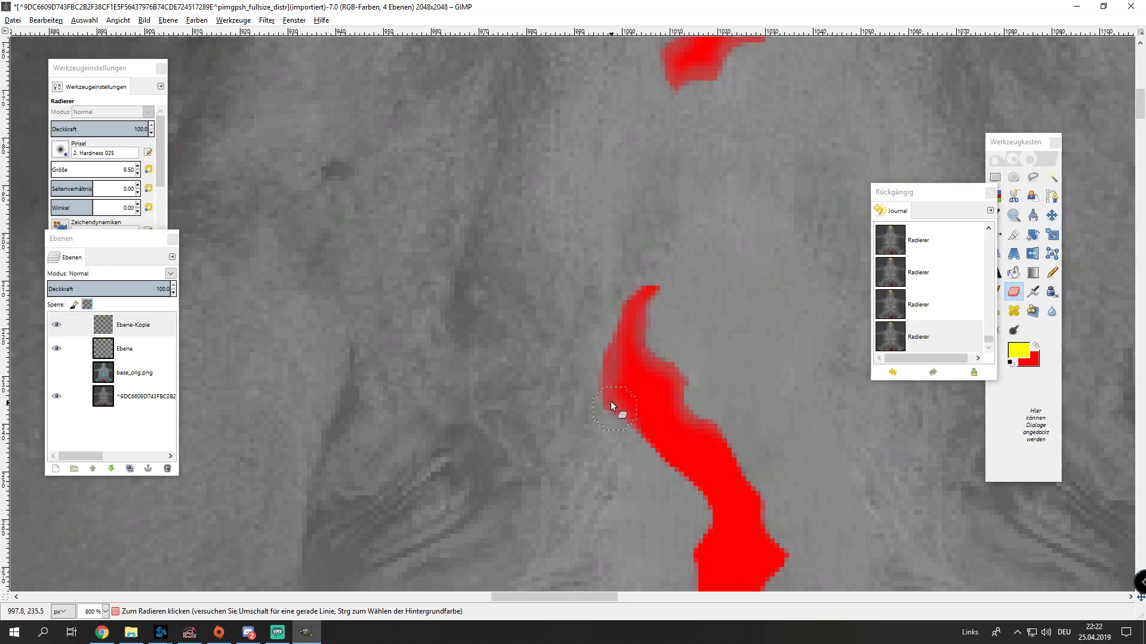
{"action": "scroll", "coordinate": [612, 370], "scroll_direction": "down", "scroll_amount": 5}
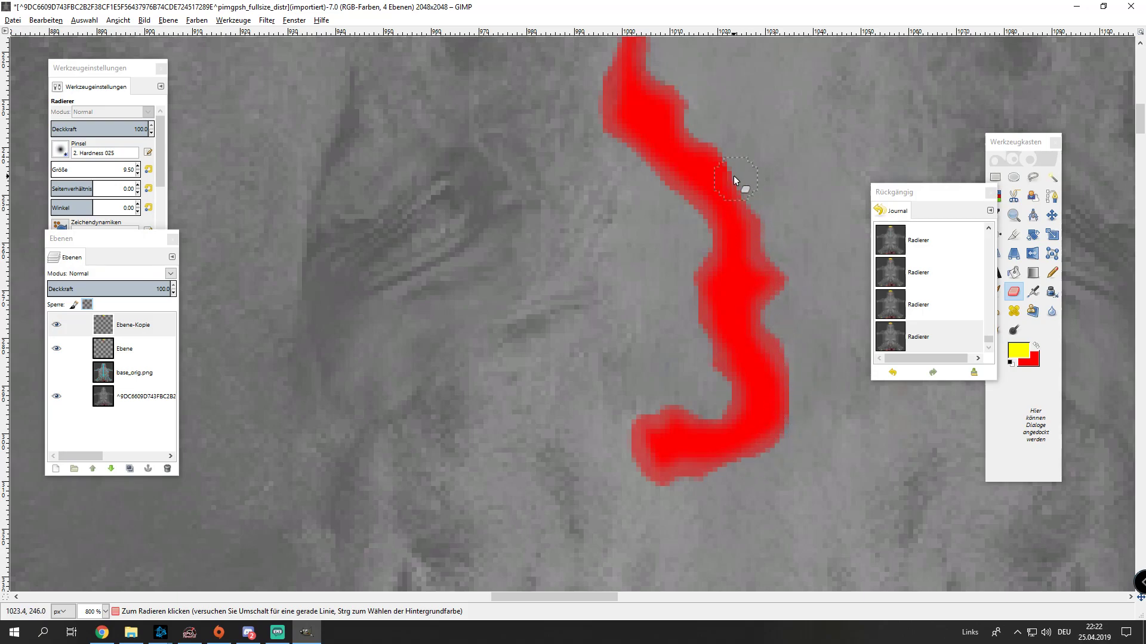
{"action": "scroll", "coordinate": [753, 233], "scroll_direction": "down", "scroll_amount": 6, "text": "ctrl"}
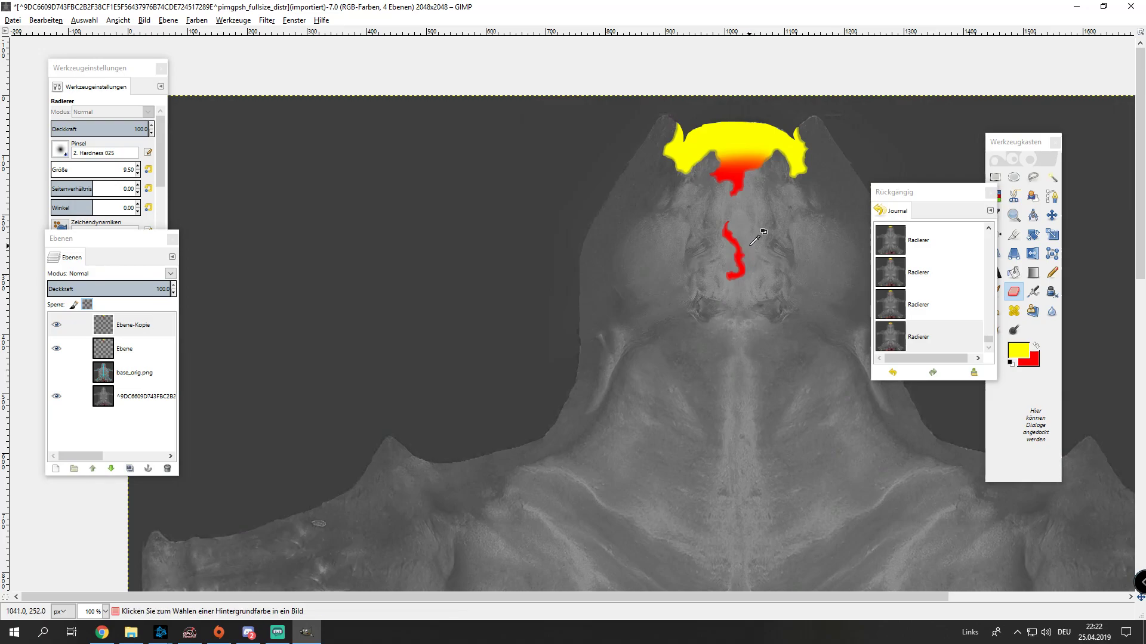
{"action": "scroll", "coordinate": [753, 239], "scroll_direction": "down", "scroll_amount": 2, "text": "ctrl"}
{"action": "scroll", "coordinate": [597, 230], "scroll_direction": "up", "scroll_amount": 5, "text": "ctrl"}
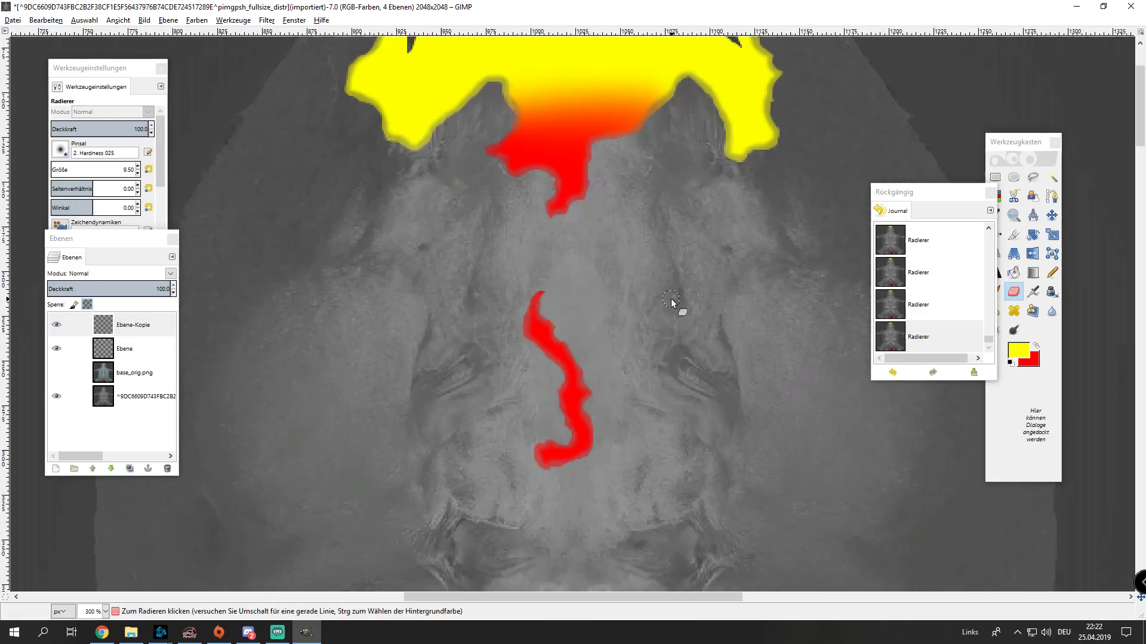
{"action": "scroll", "coordinate": [521, 246], "scroll_direction": "up", "scroll_amount": 2, "text": "ctrl"}
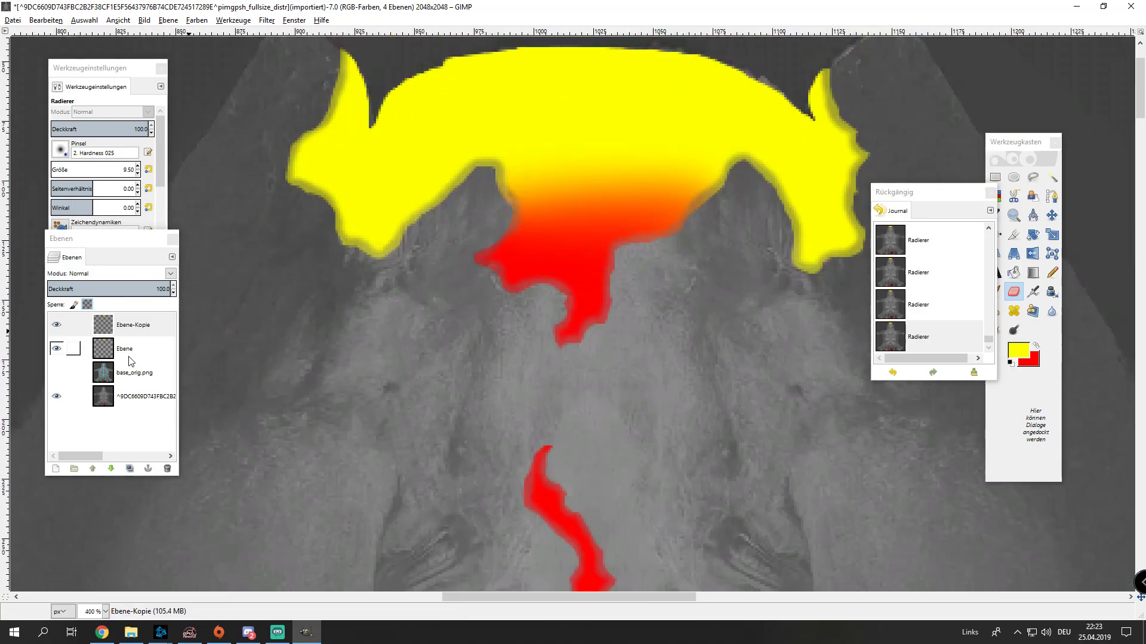
- Apply a Gaussian blur to the half-opacity Ebene glow layer
{"action": "left_click", "coordinate": [111, 350]}
{"action": "left_click", "coordinate": [56, 349]}
{"action": "left_click", "coordinate": [57, 349]}
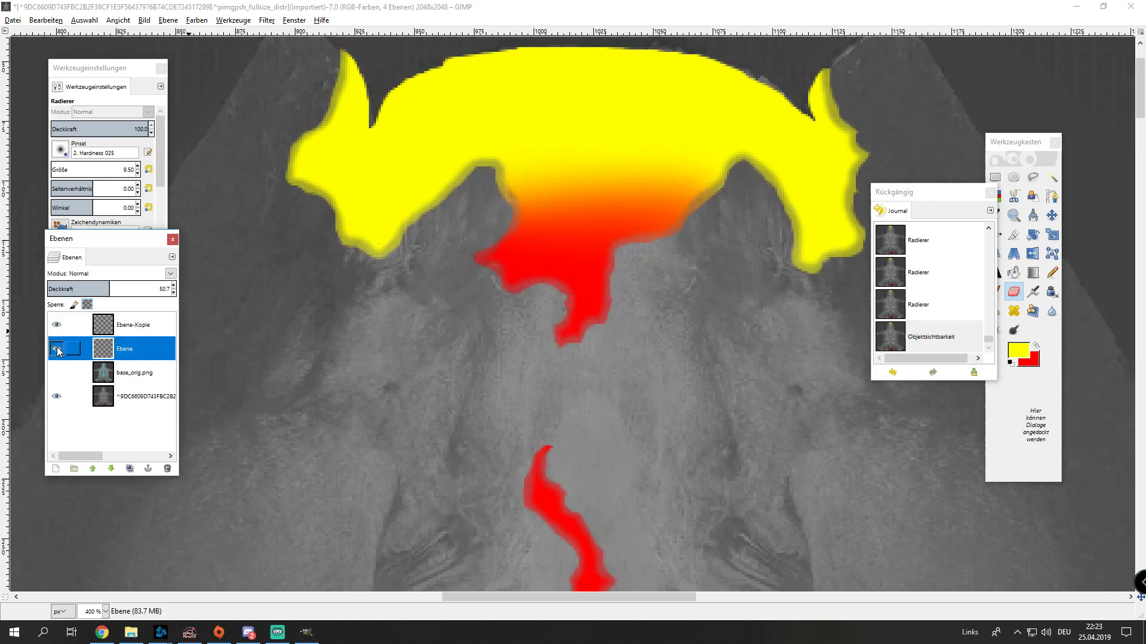
{"action": "left_click", "coordinate": [267, 20]}
{"action": "mouse_move", "coordinate": [288, 91]}
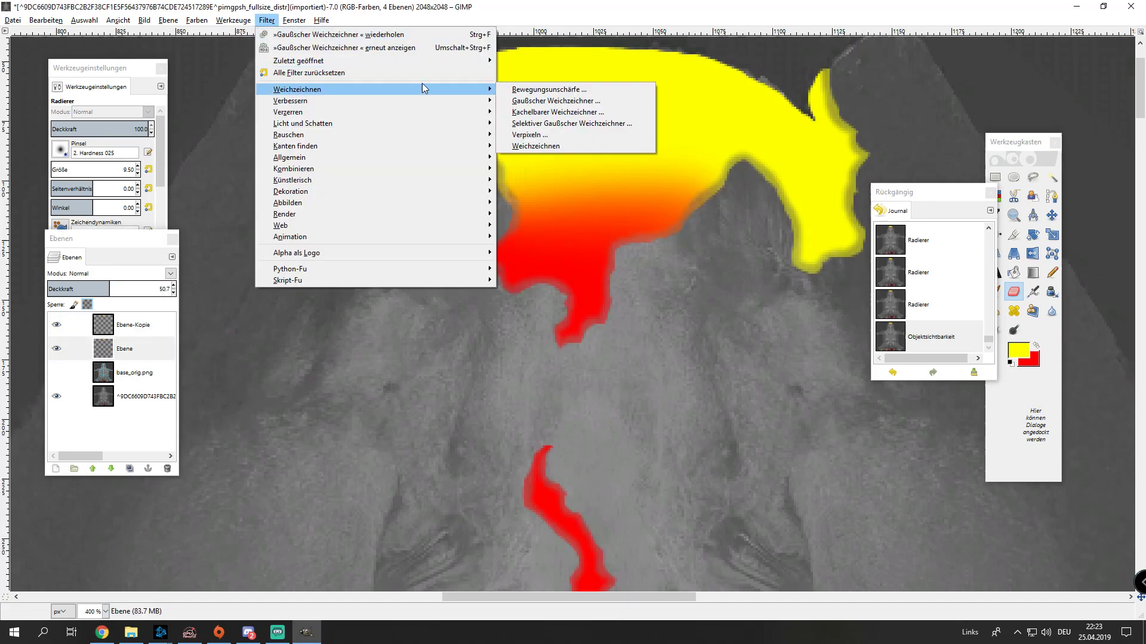
{"action": "left_click", "coordinate": [545, 101]}
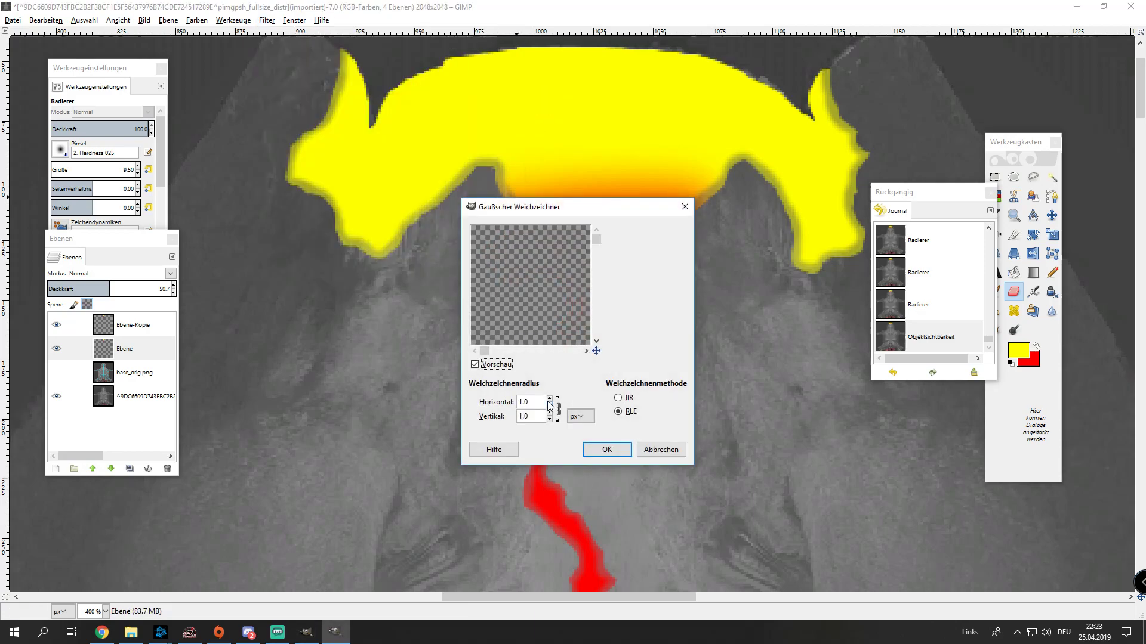
{"action": "left_click", "coordinate": [605, 450]}
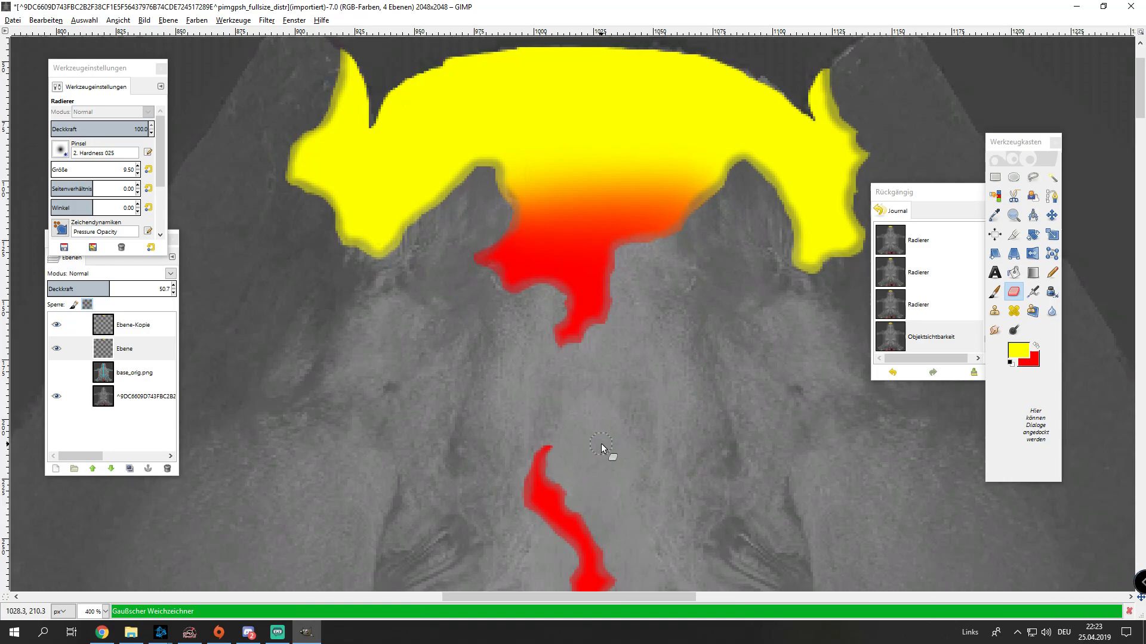
- Toggle the glow layer's alpha lock, repeat the Gaussian blur, and select Ebene-Kopie
{"action": "left_click", "coordinate": [126, 349]}
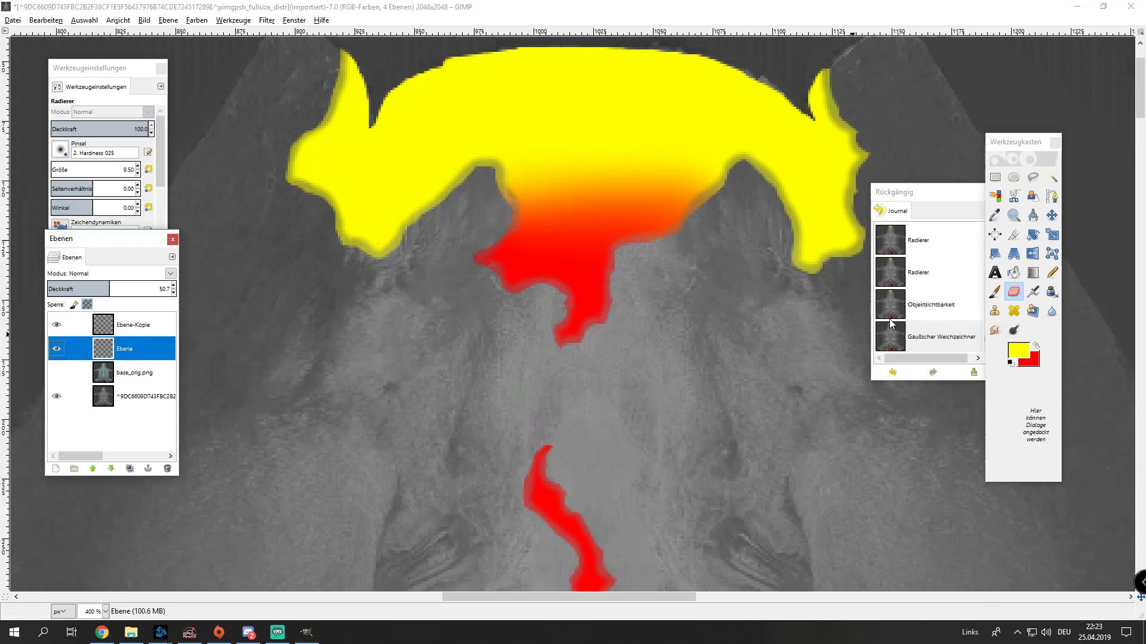
{"action": "left_click", "coordinate": [88, 305]}
{"action": "left_click", "coordinate": [263, 23]}
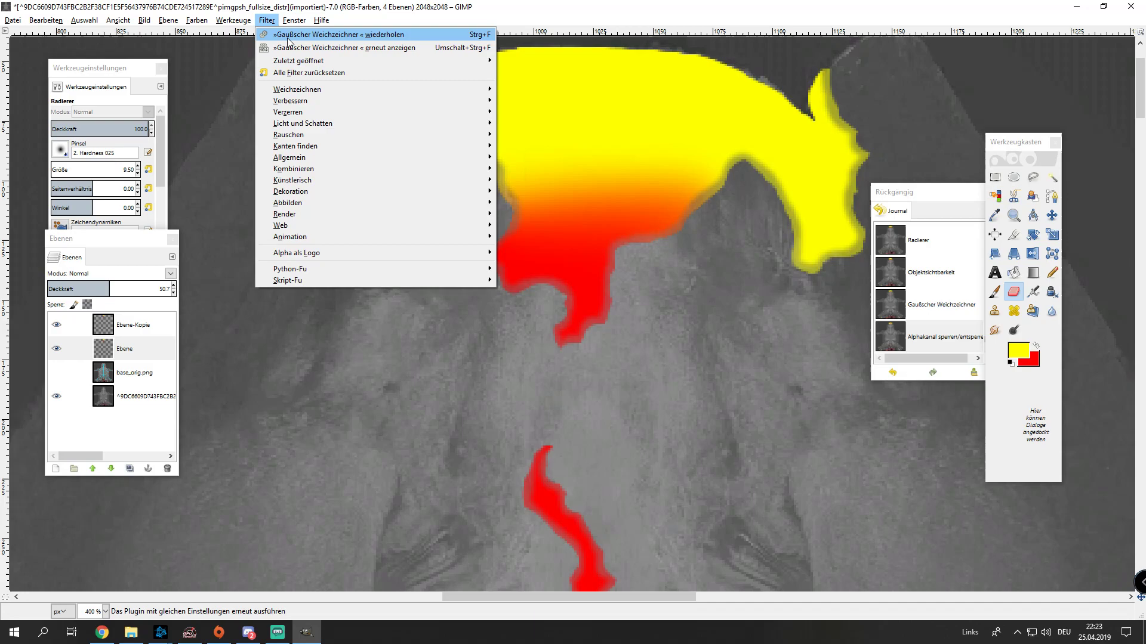
{"action": "left_click", "coordinate": [287, 35]}
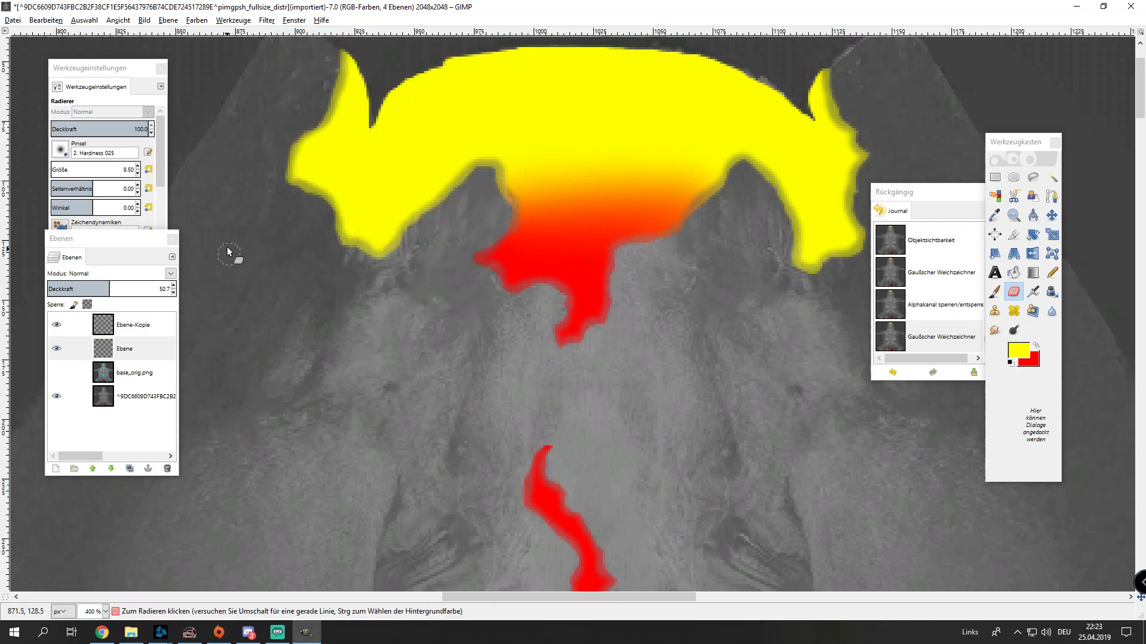
{"action": "left_click", "coordinate": [128, 326]}
{"action": "left_click", "coordinate": [168, 21]}
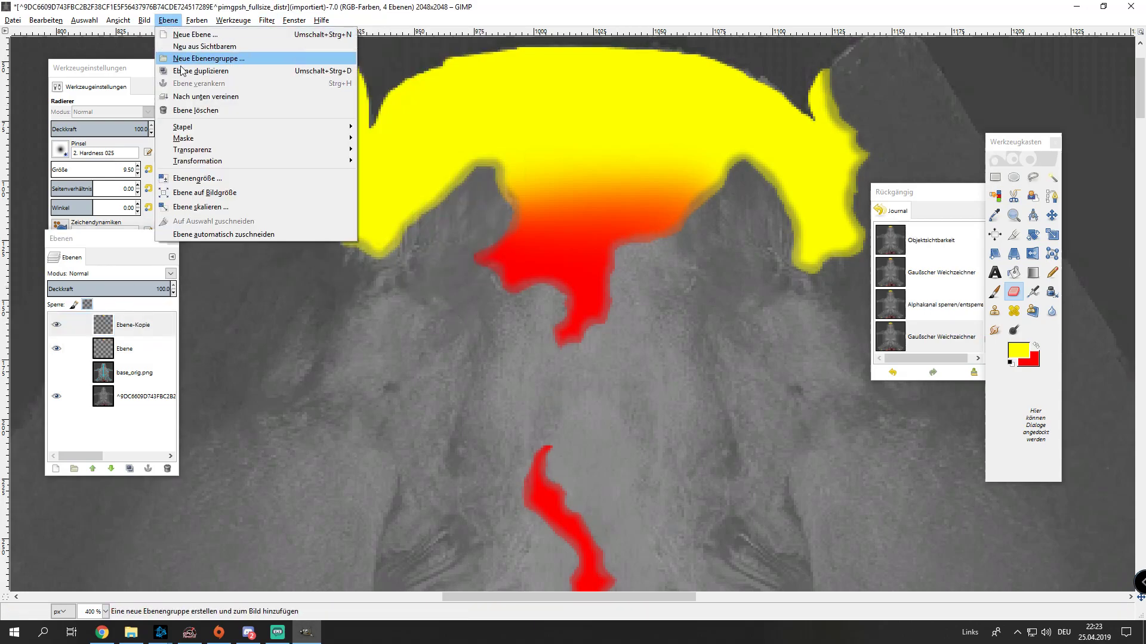
- Merge Ebene-Kopie down into the Ebene layer
{"action": "left_click", "coordinate": [186, 99]}
{"action": "left_click", "coordinate": [60, 327]}
{"action": "left_click", "coordinate": [60, 325]}
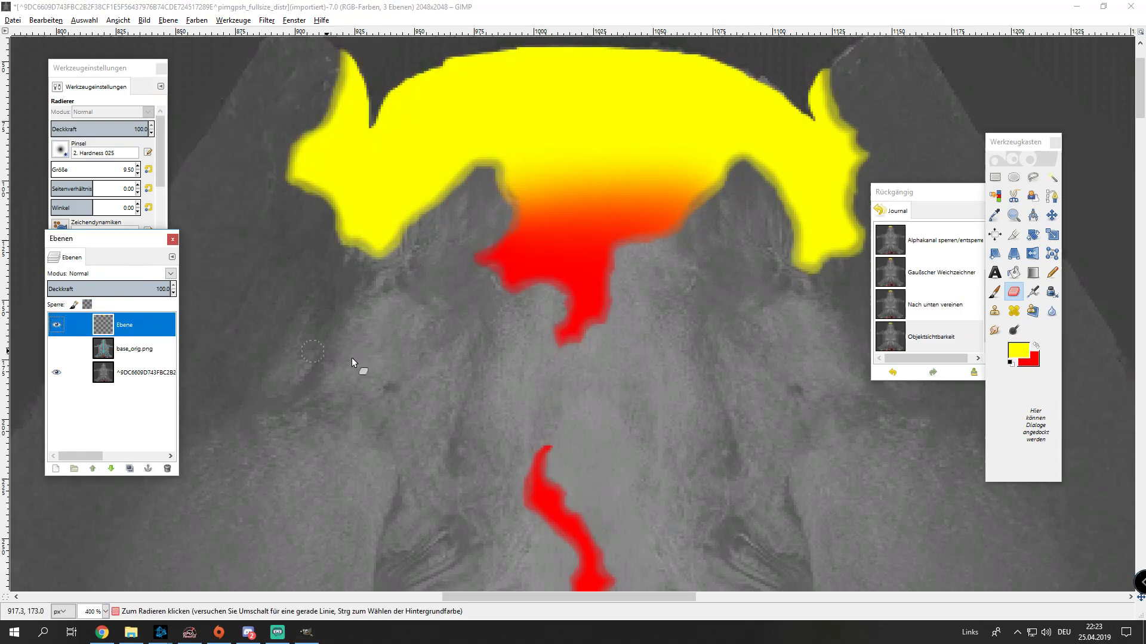
{"action": "scroll", "coordinate": [392, 364], "scroll_direction": "down", "scroll_amount": 4}
{"action": "scroll", "coordinate": [646, 379], "scroll_direction": "up", "scroll_amount": 1}
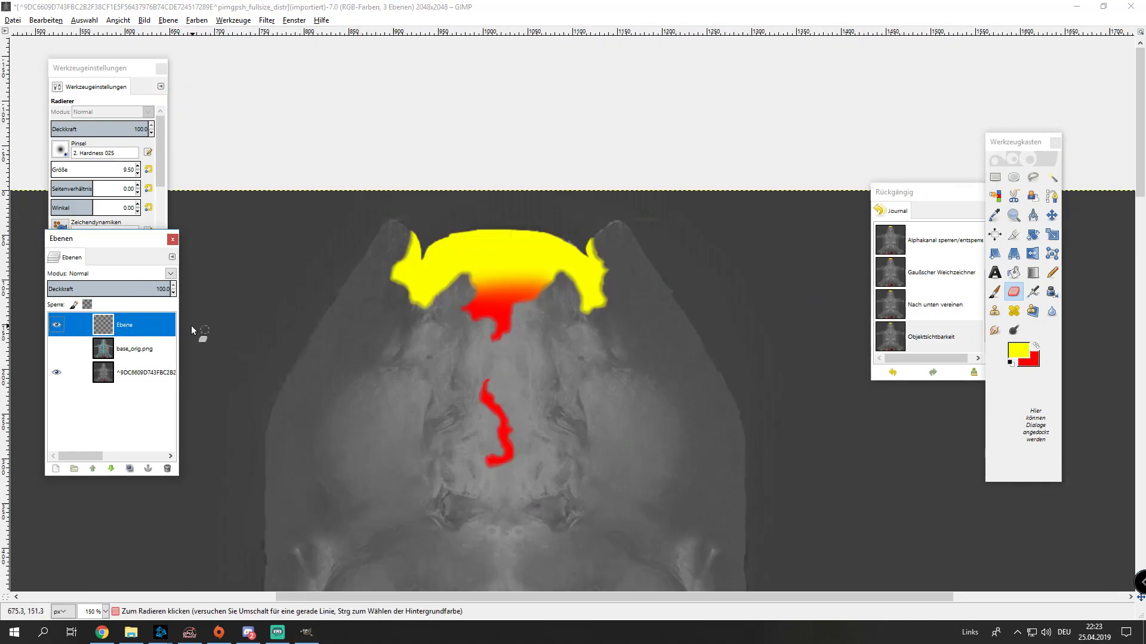
- Add a new transparent layer Ebene #1 above base_orig.png
{"action": "left_click", "coordinate": [120, 351]}
{"action": "left_click", "coordinate": [59, 469]}
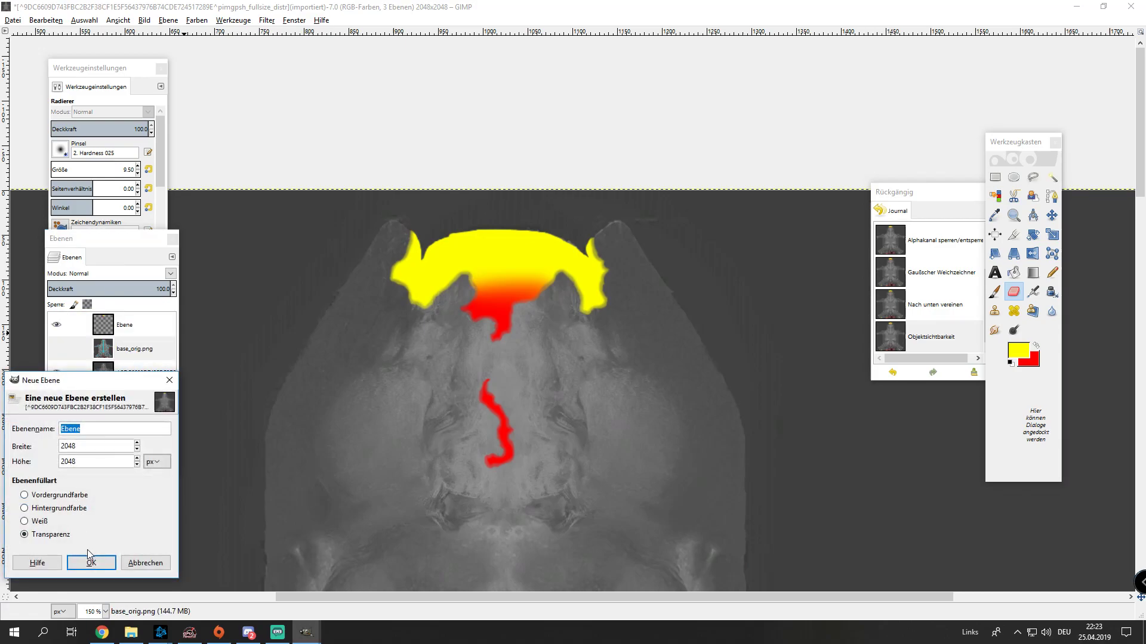
{"action": "left_click", "coordinate": [91, 561]}
- Set the foreground colour to black and bucket-fill Ebene #1 with it
{"action": "left_click", "coordinate": [1018, 351]}
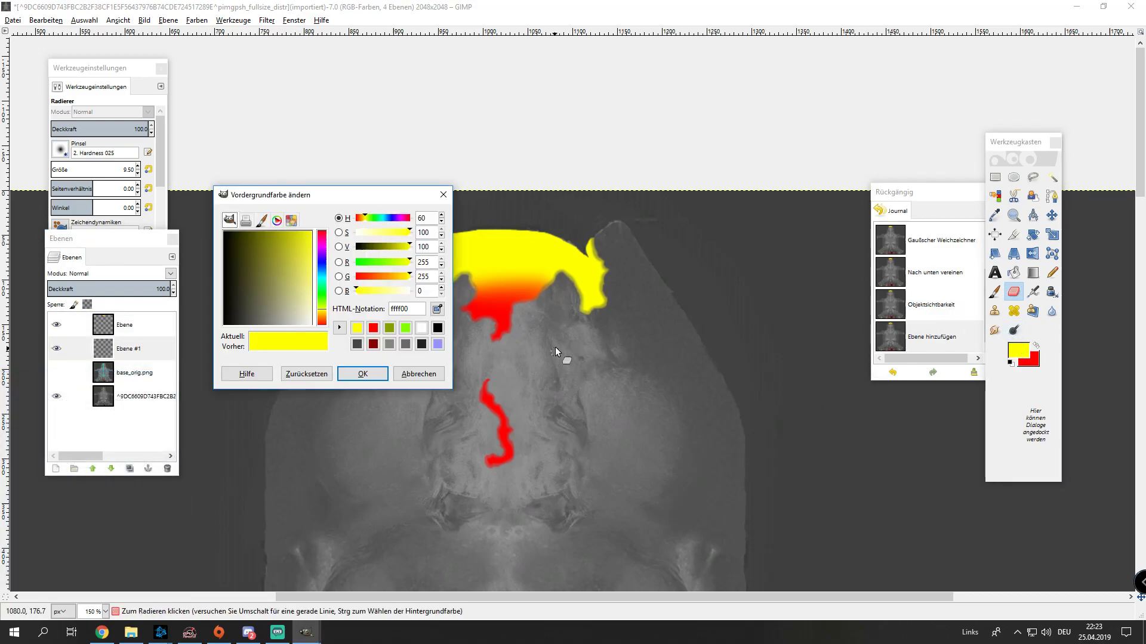
{"action": "left_click", "coordinate": [438, 328]}
{"action": "left_click", "coordinate": [362, 374]}
{"action": "left_click", "coordinate": [1013, 273]}
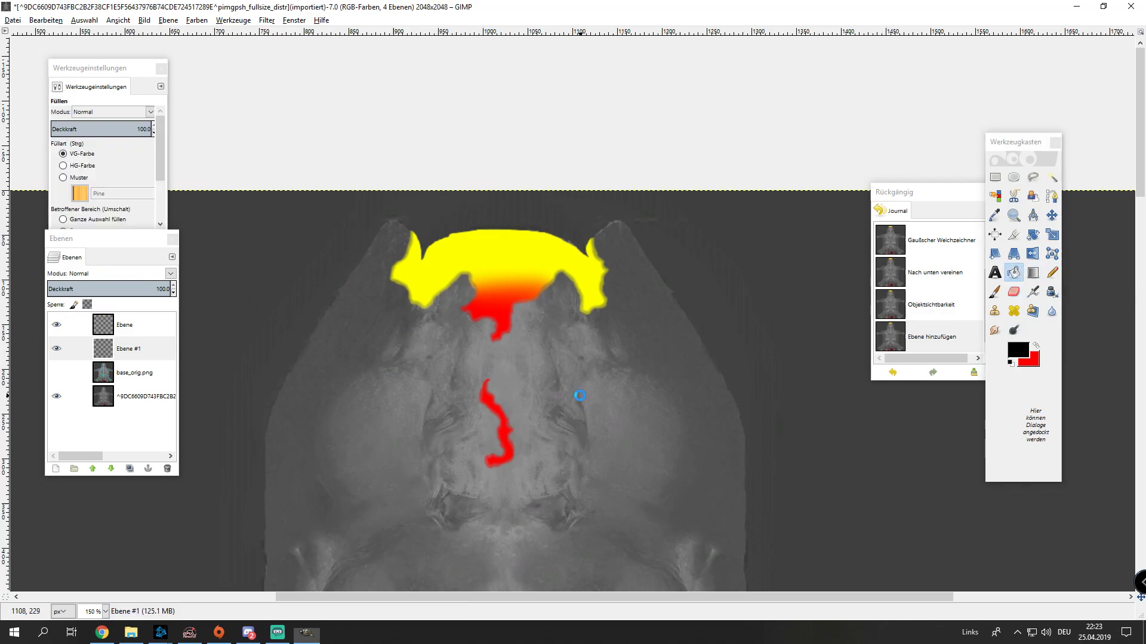
{"action": "left_click", "coordinate": [579, 396]}
{"action": "scroll", "coordinate": [494, 336], "scroll_direction": "up", "scroll_amount": 3}
{"action": "scroll", "coordinate": [494, 337], "scroll_direction": "down", "scroll_amount": 6}
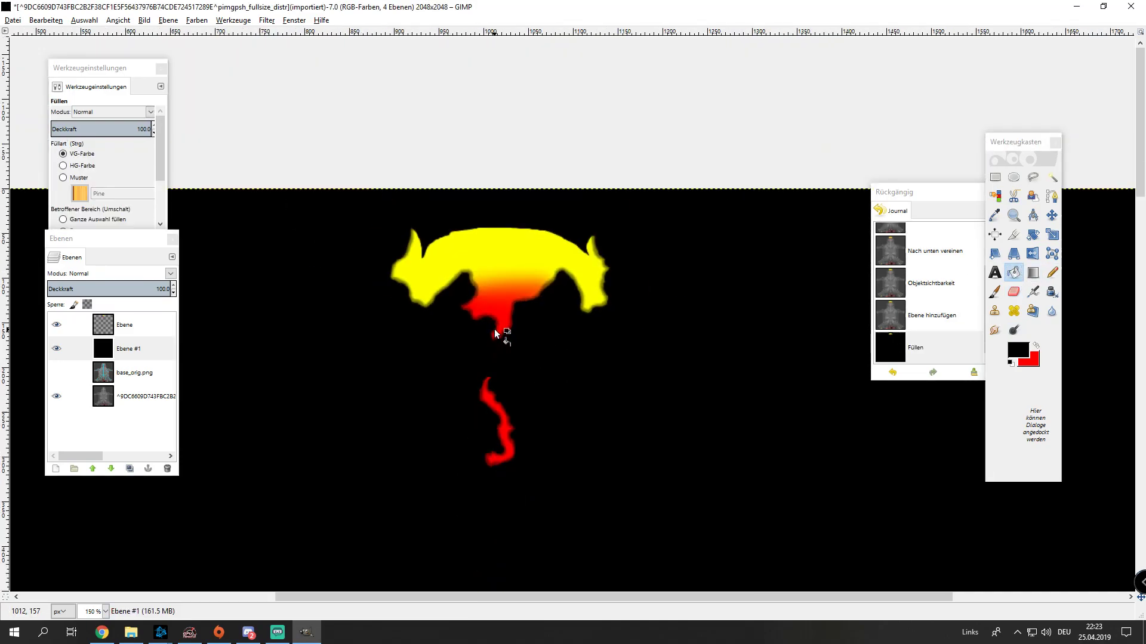
{"action": "scroll", "coordinate": [435, 310], "scroll_direction": "up", "scroll_amount": 4}
{"action": "scroll", "coordinate": [434, 309], "scroll_direction": "up", "scroll_amount": 1}
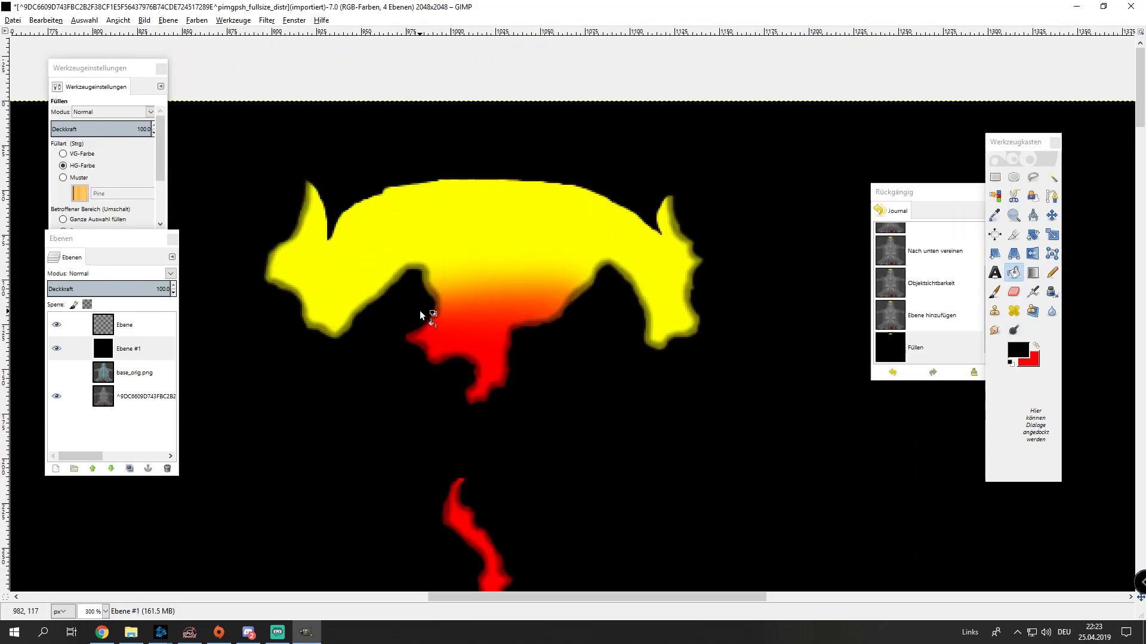
{"action": "scroll", "coordinate": [421, 312], "scroll_direction": "down", "scroll_amount": 3}
{"action": "scroll", "coordinate": [421, 311], "scroll_direction": "down", "scroll_amount": 1}
- Save the image as Blaze1.xcf
{"action": "left_click", "coordinate": [13, 21]}
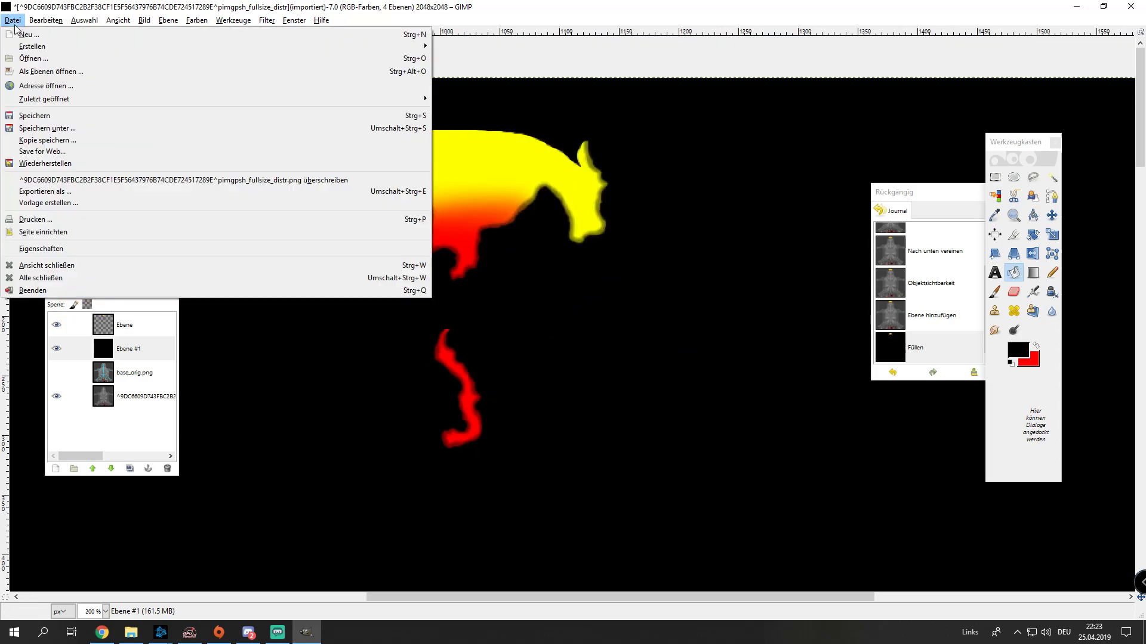
{"action": "left_click", "coordinate": [38, 130]}
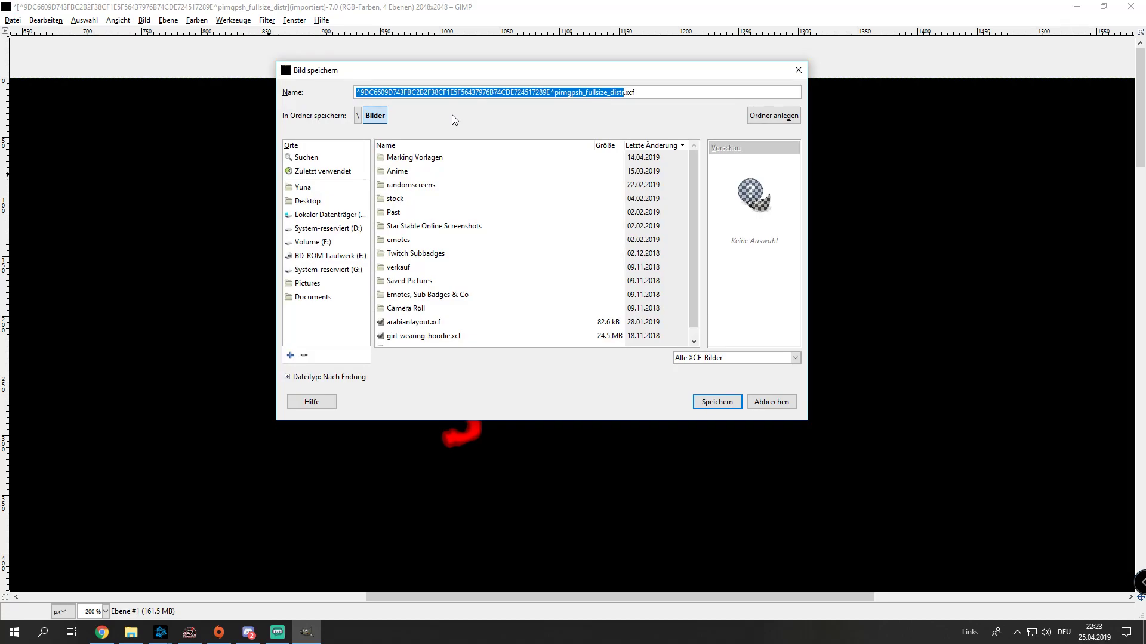
{"action": "type", "text": "Blaze1"}
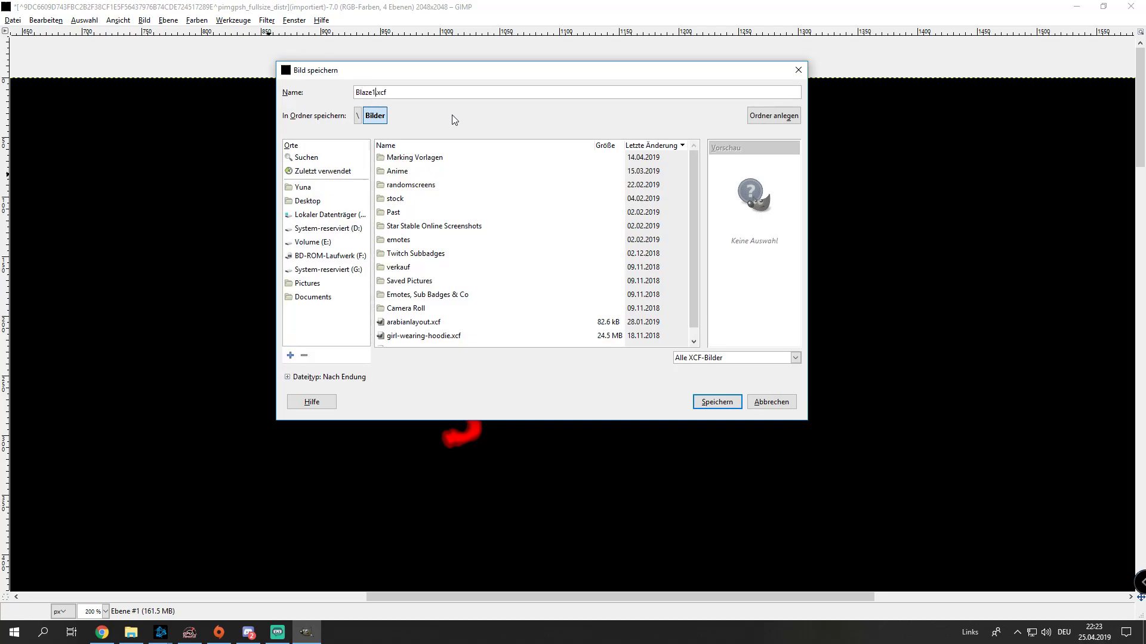
{"action": "key", "text": "Return"}
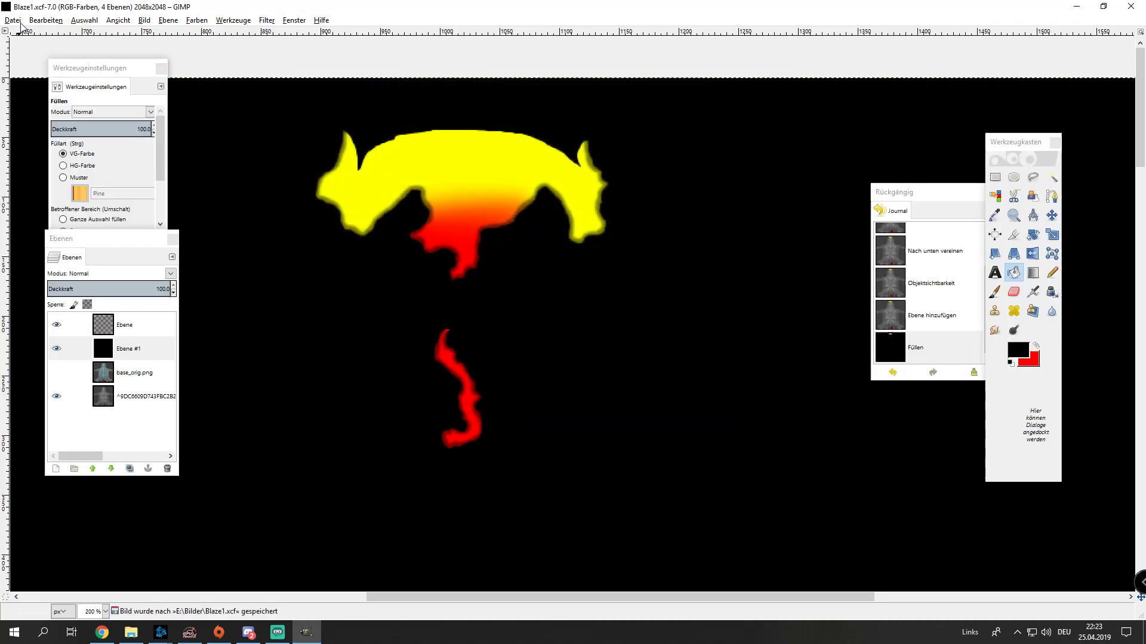
- Export the image as Blaze1.png with default PNG settings
{"action": "left_click", "coordinate": [20, 24]}
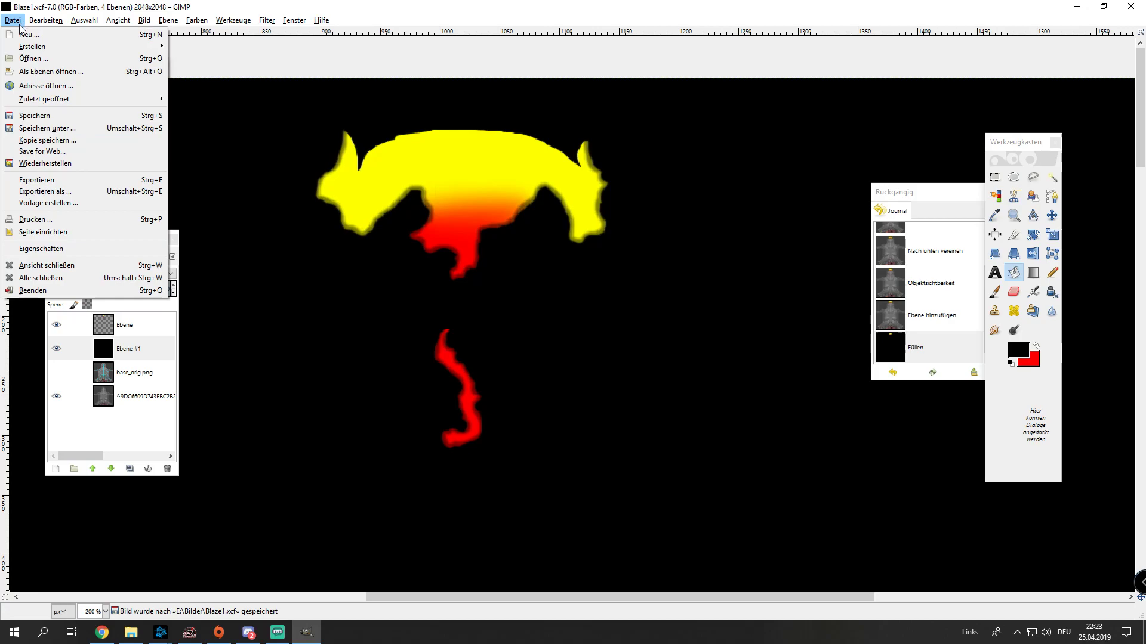
{"action": "left_click", "coordinate": [41, 193]}
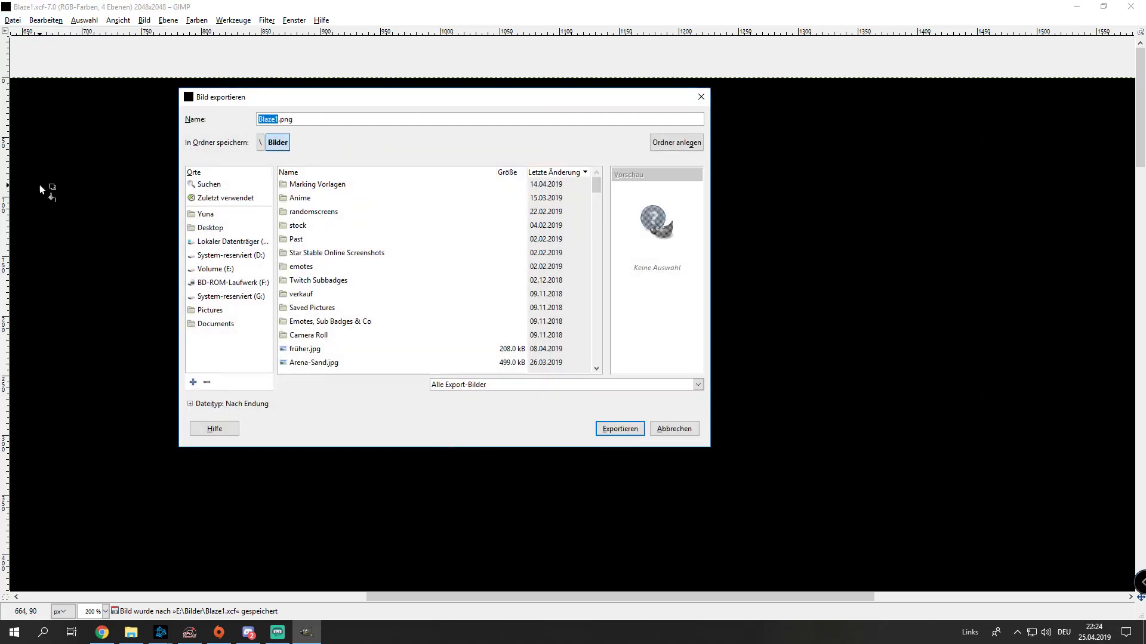
{"action": "key", "text": "End"}
{"action": "left_click", "coordinate": [618, 428]}
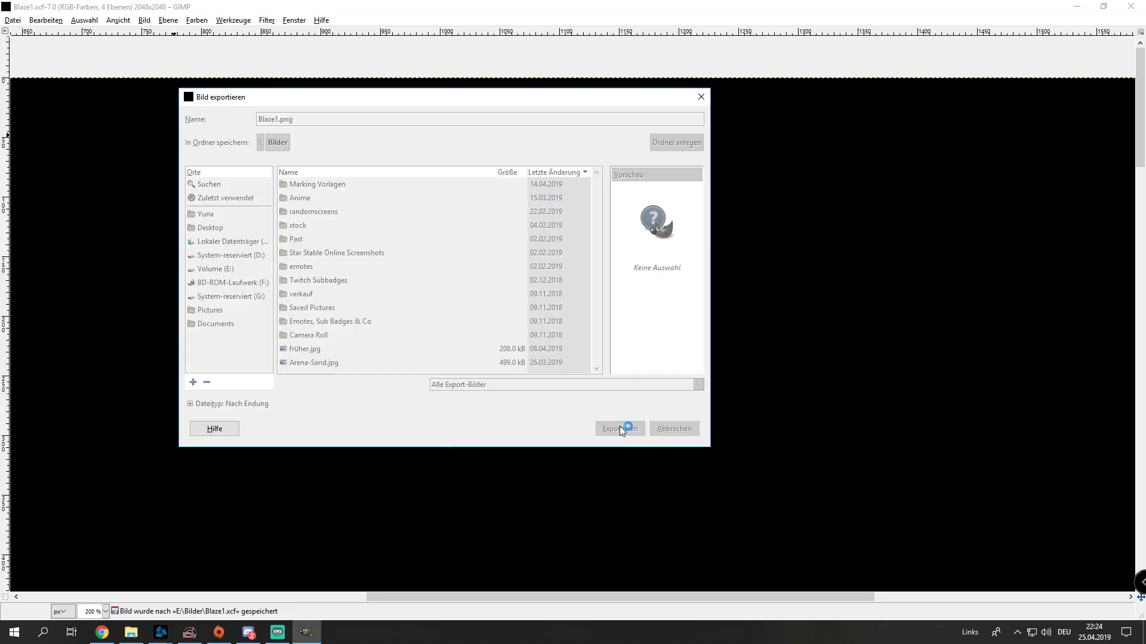
{"action": "left_click", "coordinate": [607, 430]}
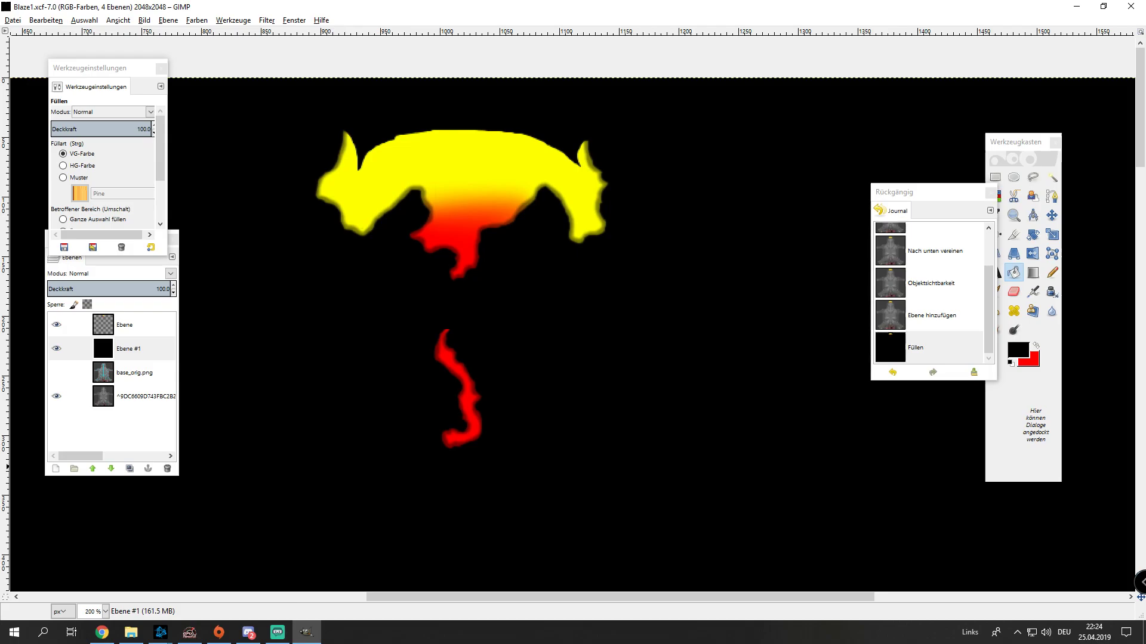
{"action": "key", "text": "alt+Tab"}
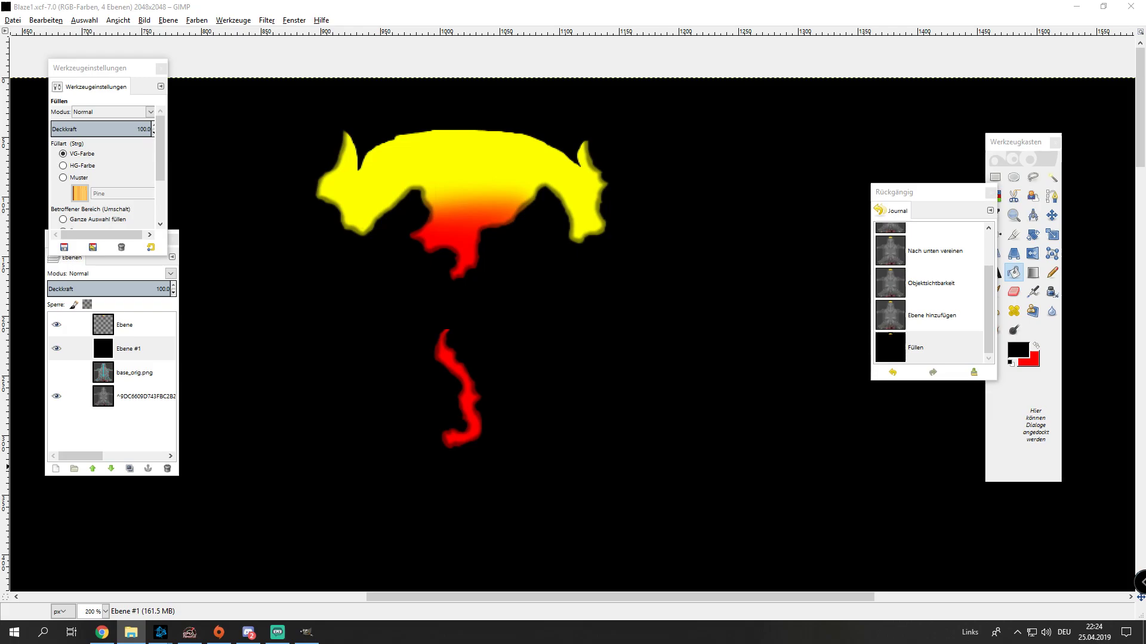
- Save Blaze1.xcf into the DIY Costum Markings folder on drive E:
{"action": "left_click", "coordinate": [13, 20]}
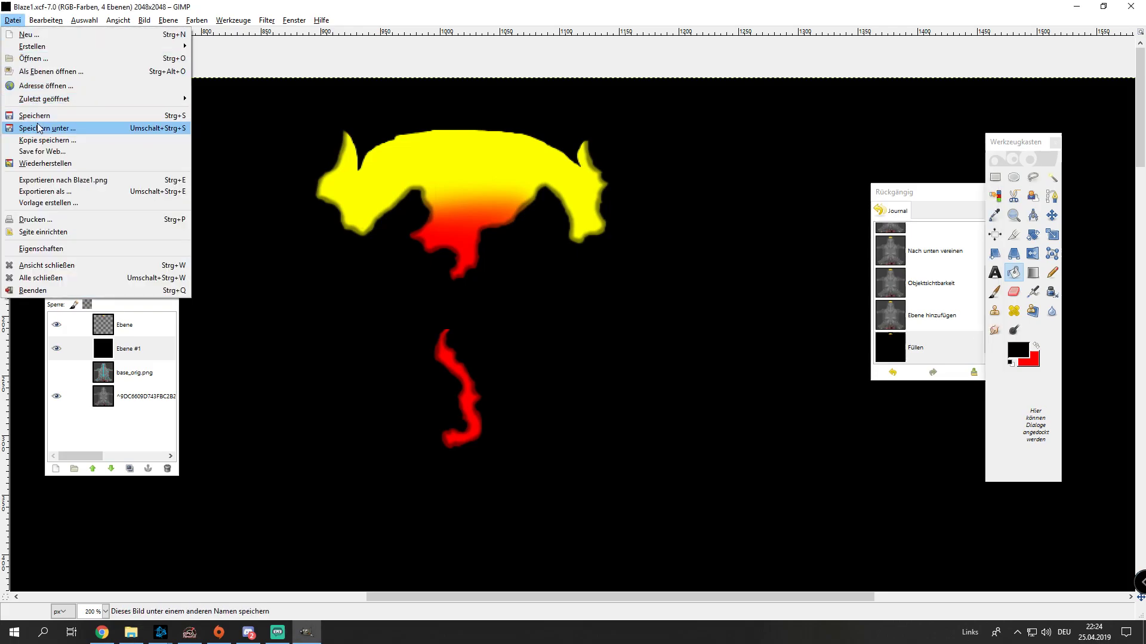
{"action": "left_click", "coordinate": [54, 192]}
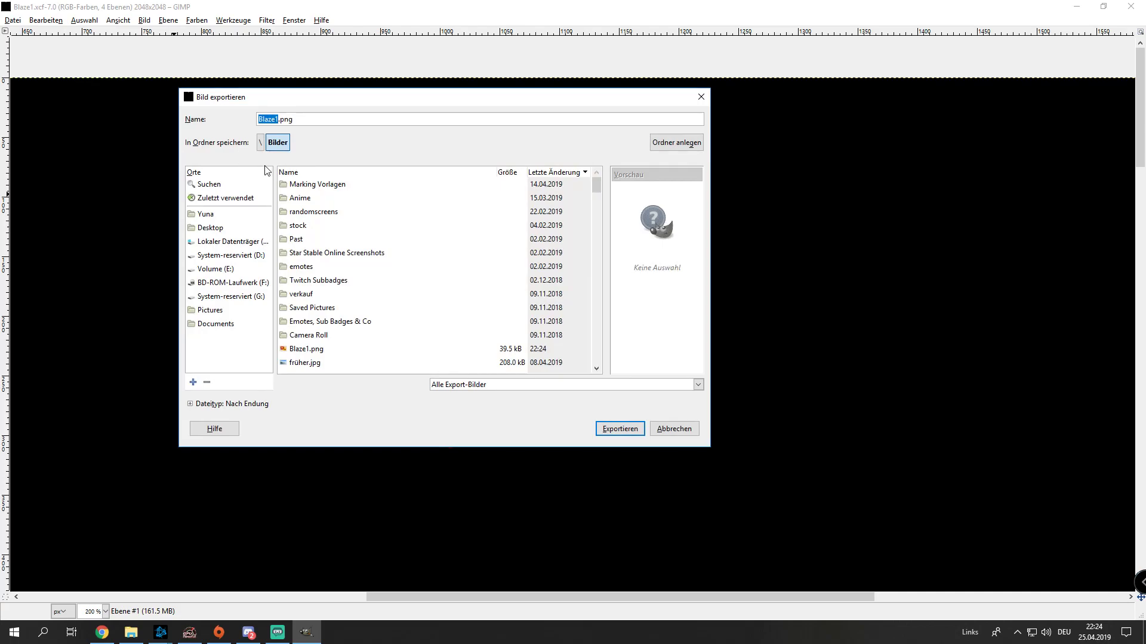
{"action": "left_click", "coordinate": [665, 428]}
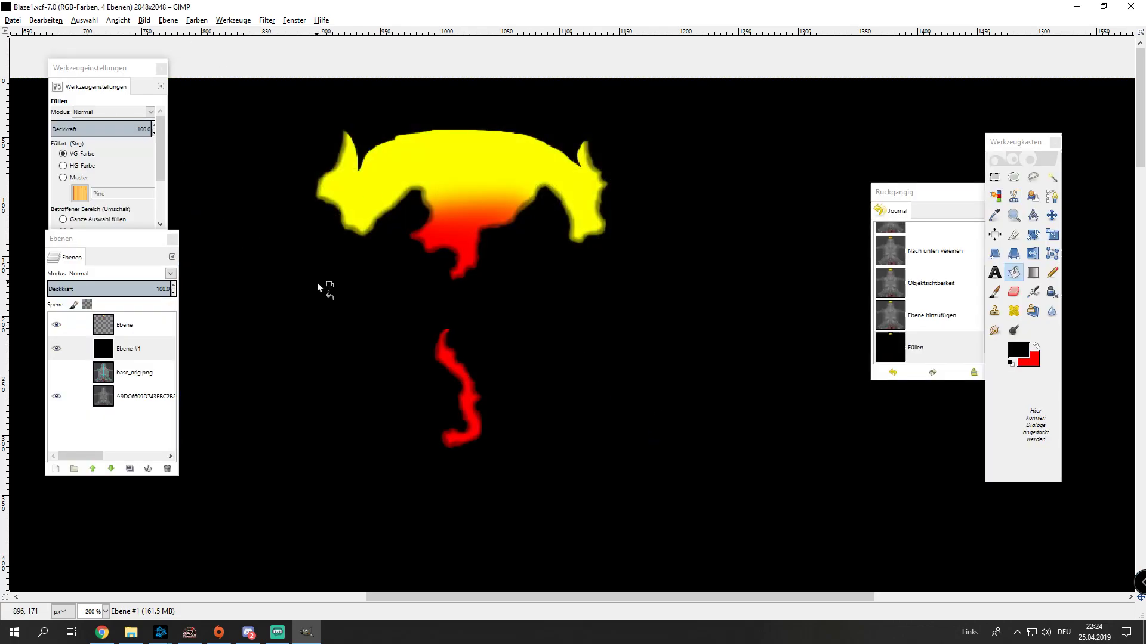
{"action": "left_click", "coordinate": [21, 18]}
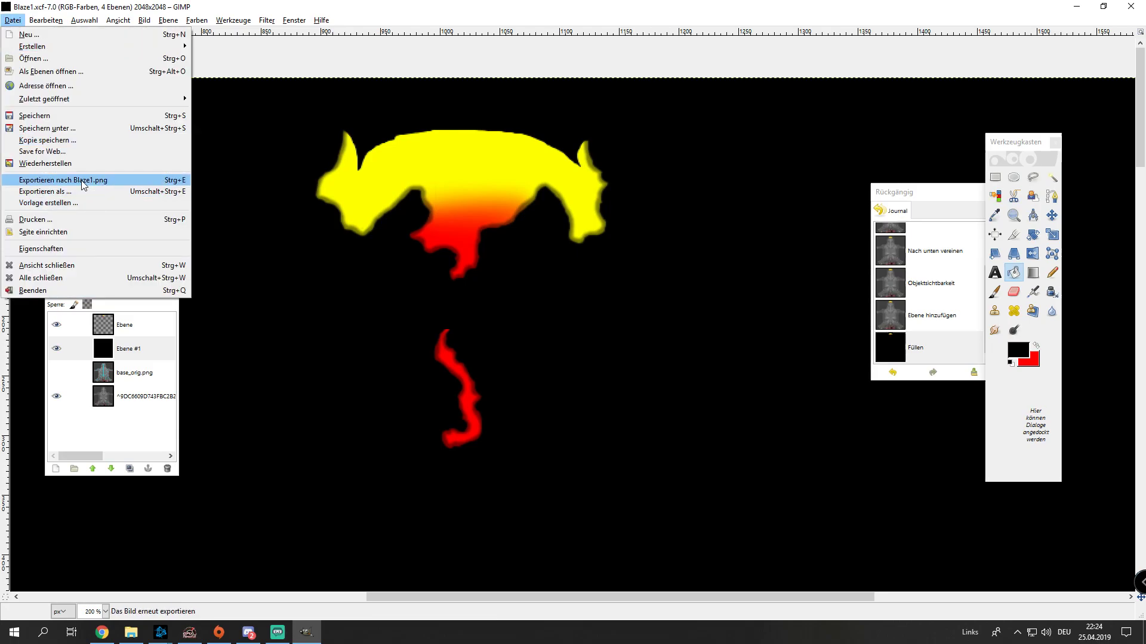
{"action": "left_click", "coordinate": [47, 127]}
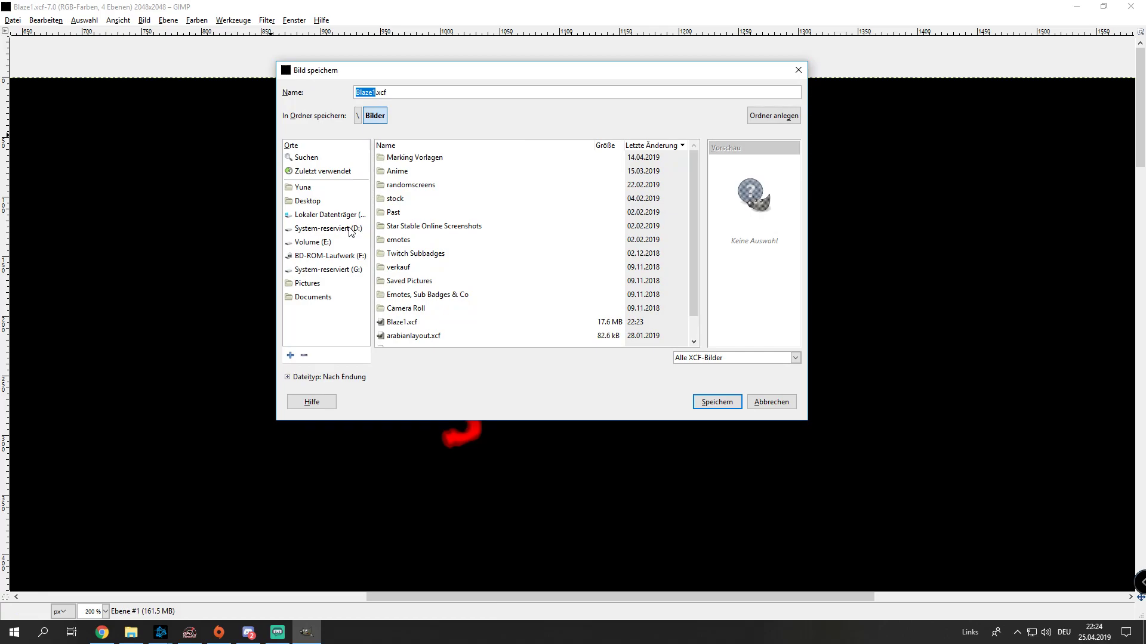
{"action": "scroll", "coordinate": [417, 258], "scroll_direction": "down", "scroll_amount": 1}
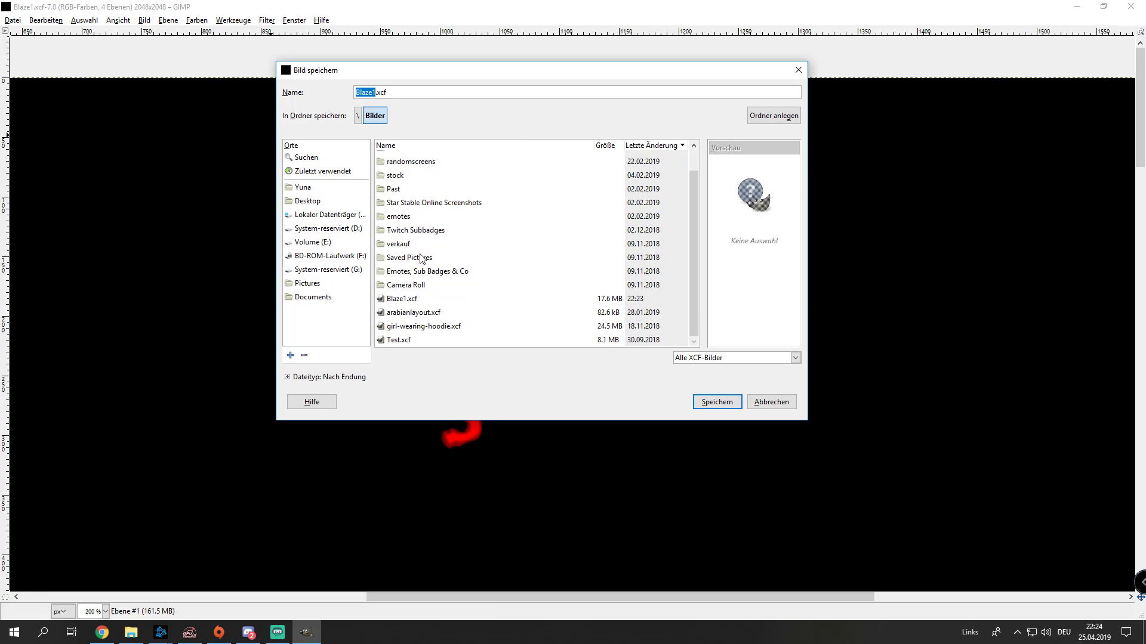
{"action": "scroll", "coordinate": [418, 197], "scroll_direction": "up", "scroll_amount": 2}
{"action": "scroll", "coordinate": [423, 244], "scroll_direction": "down", "scroll_amount": 2}
{"action": "left_click", "coordinate": [323, 242]}
{"action": "double_click", "coordinate": [420, 171]}
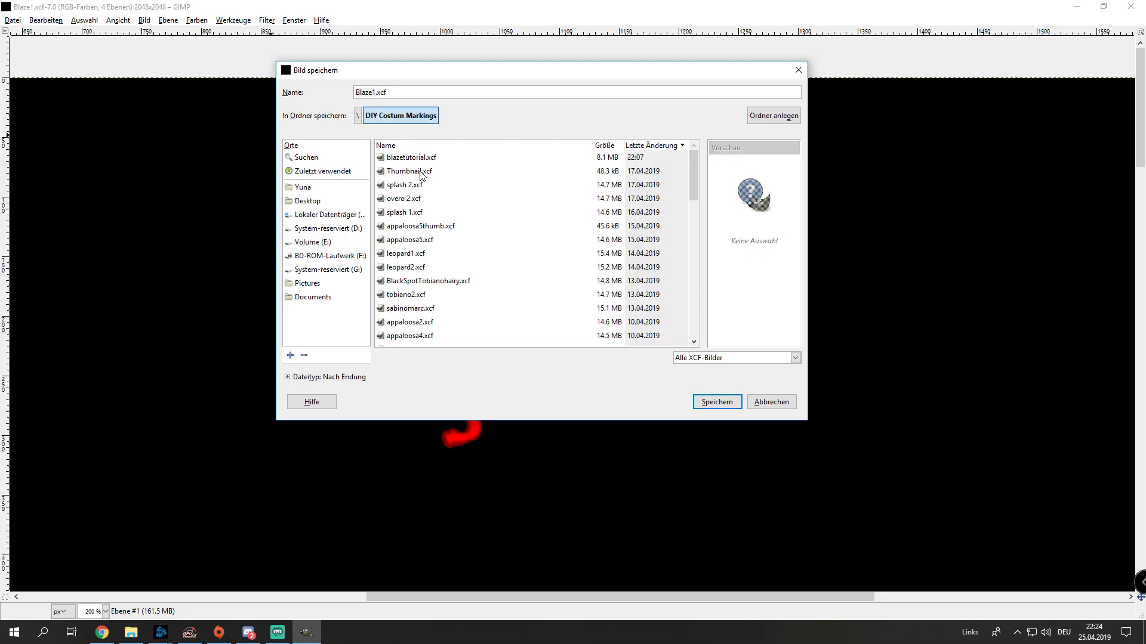
{"action": "key", "text": "Return"}
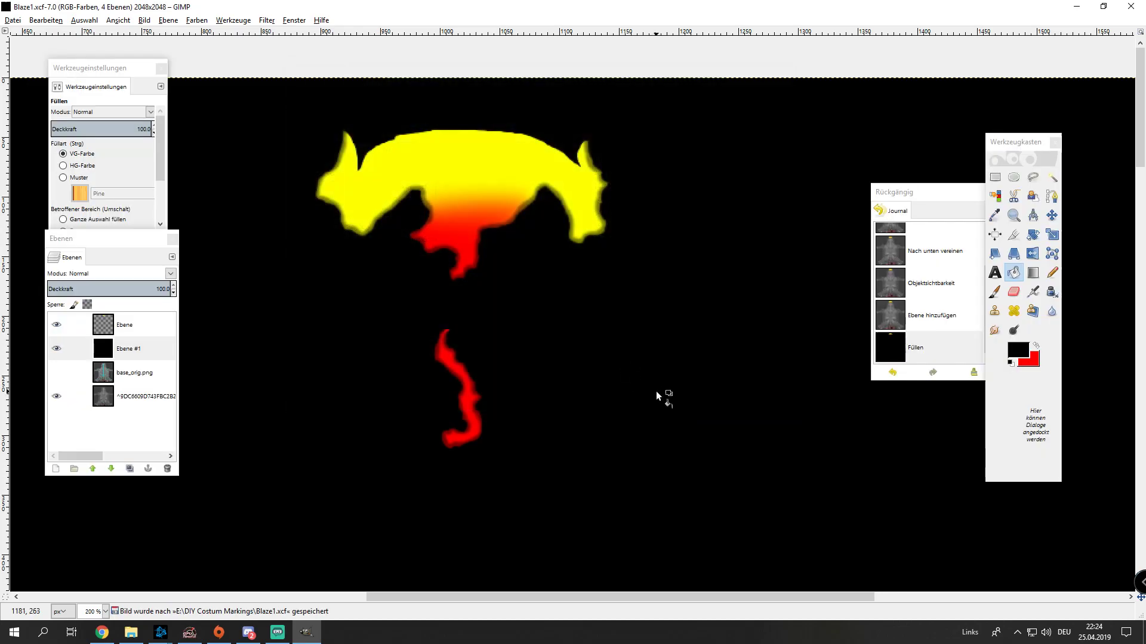
- Export Blaze1.png into the same DIY Costum Markings folder on E:
{"action": "left_click", "coordinate": [12, 20]}
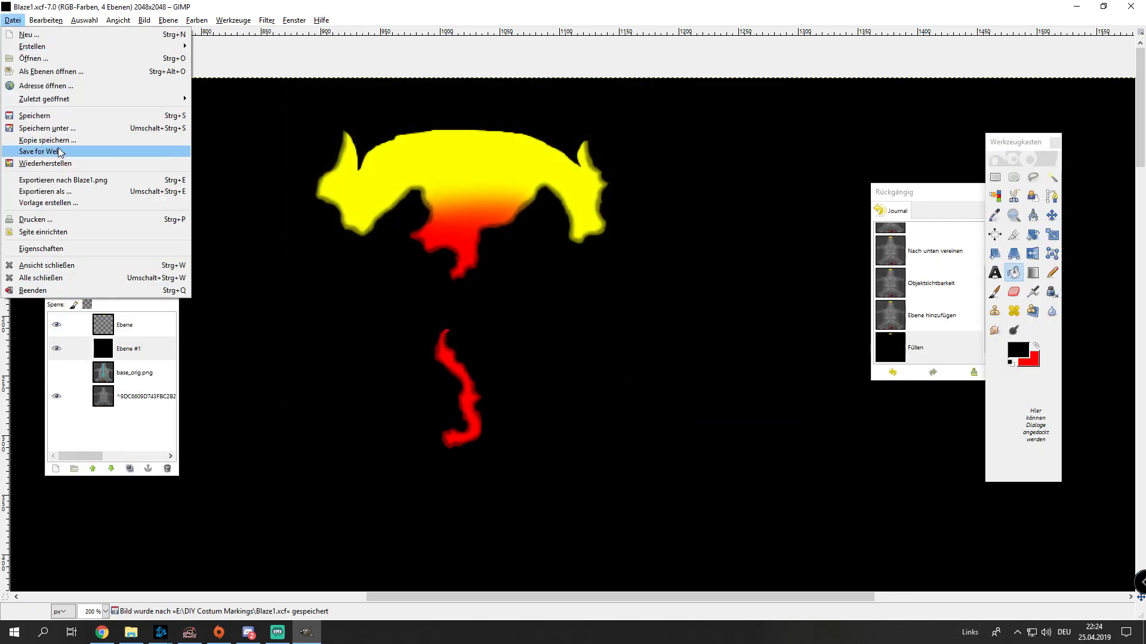
{"action": "left_click", "coordinate": [59, 191]}
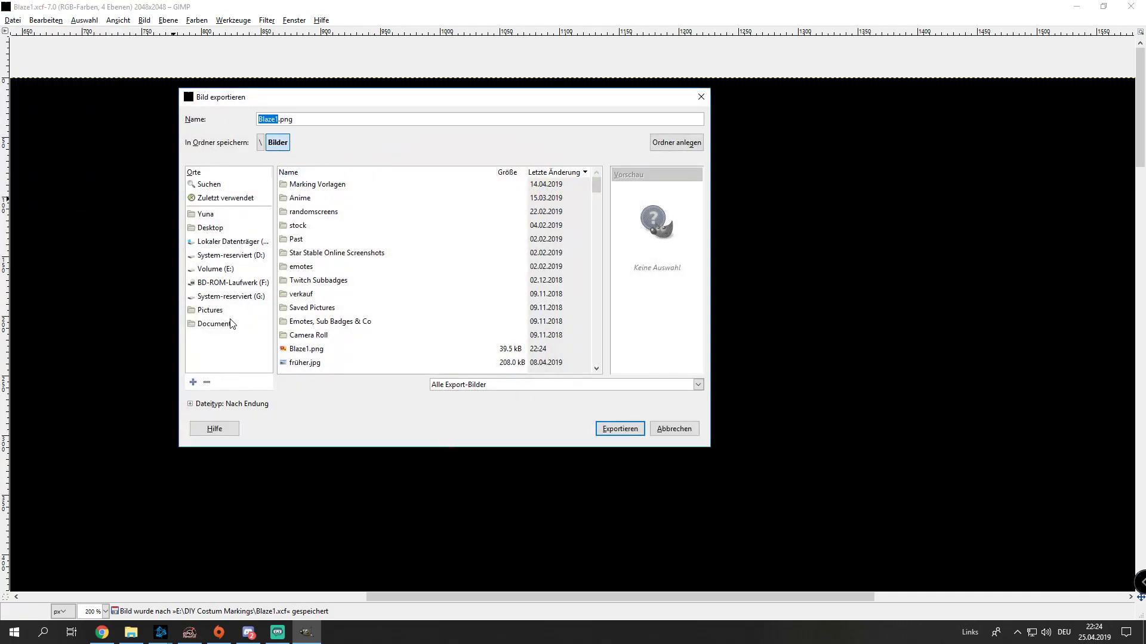
{"action": "left_click", "coordinate": [219, 270]}
{"action": "double_click", "coordinate": [343, 185]}
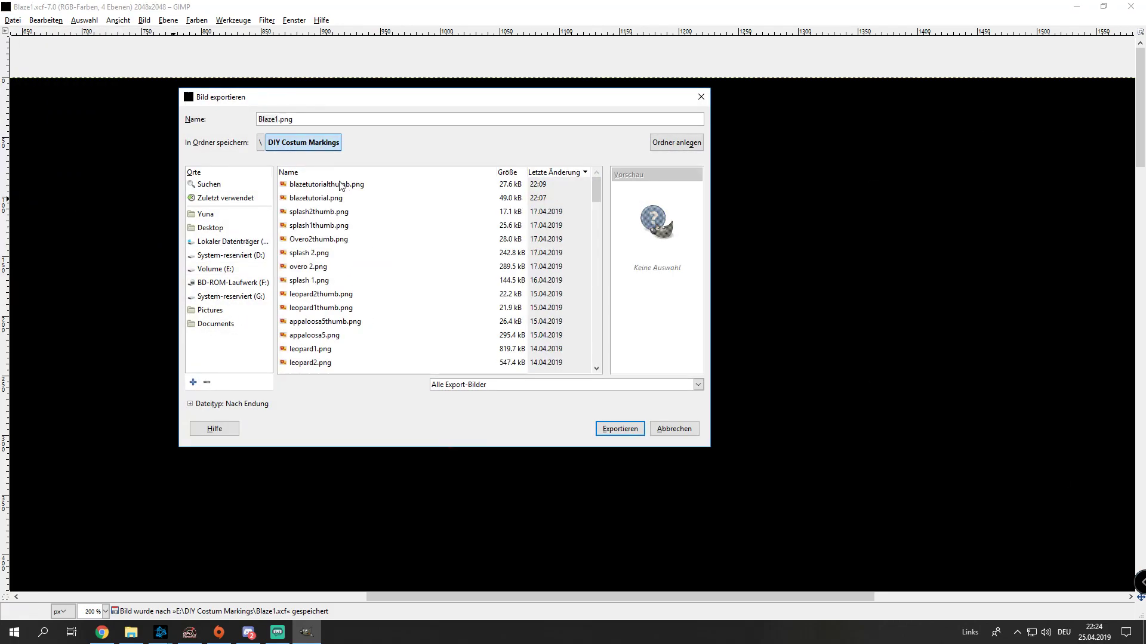
{"action": "left_click", "coordinate": [619, 430]}
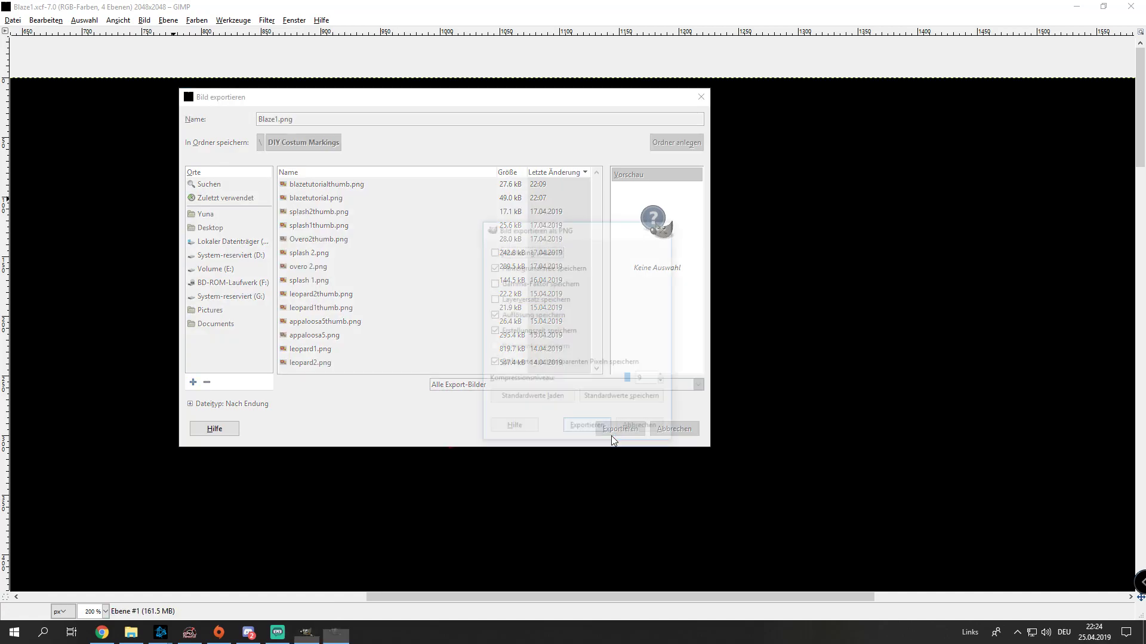
{"action": "left_click", "coordinate": [582, 428]}
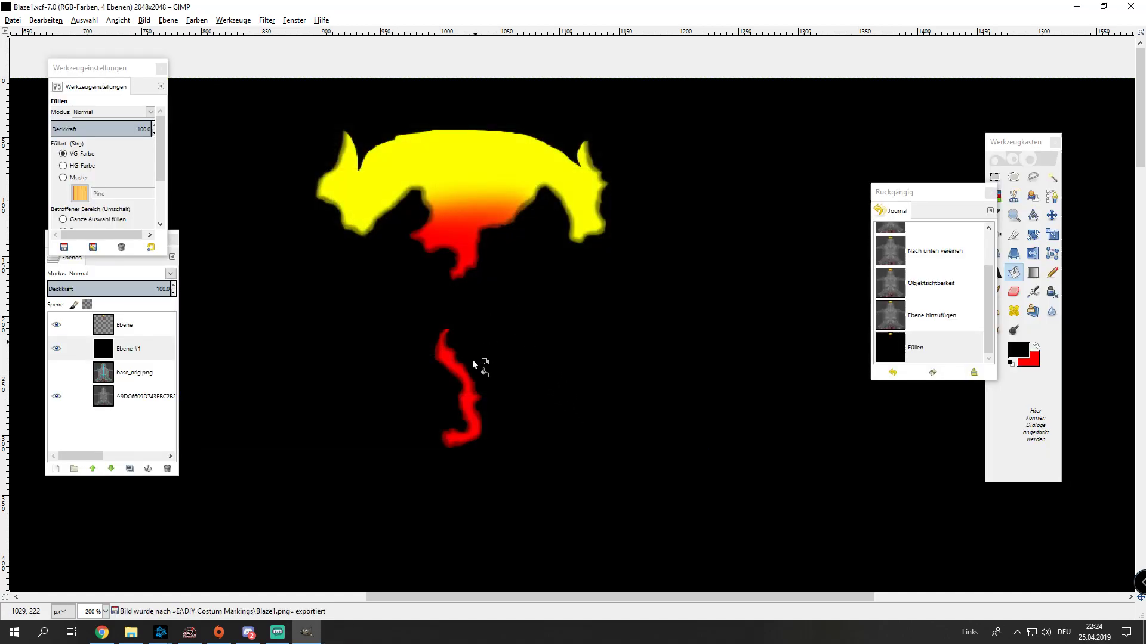
{"action": "scroll", "coordinate": [474, 425], "scroll_direction": "down", "scroll_amount": 4, "text": "ctrl"}
- Close the Blaze1 image and maximize the empty GIMP window
{"action": "scroll", "coordinate": [491, 424], "scroll_direction": "down", "scroll_amount": 1, "text": "ctrl"}
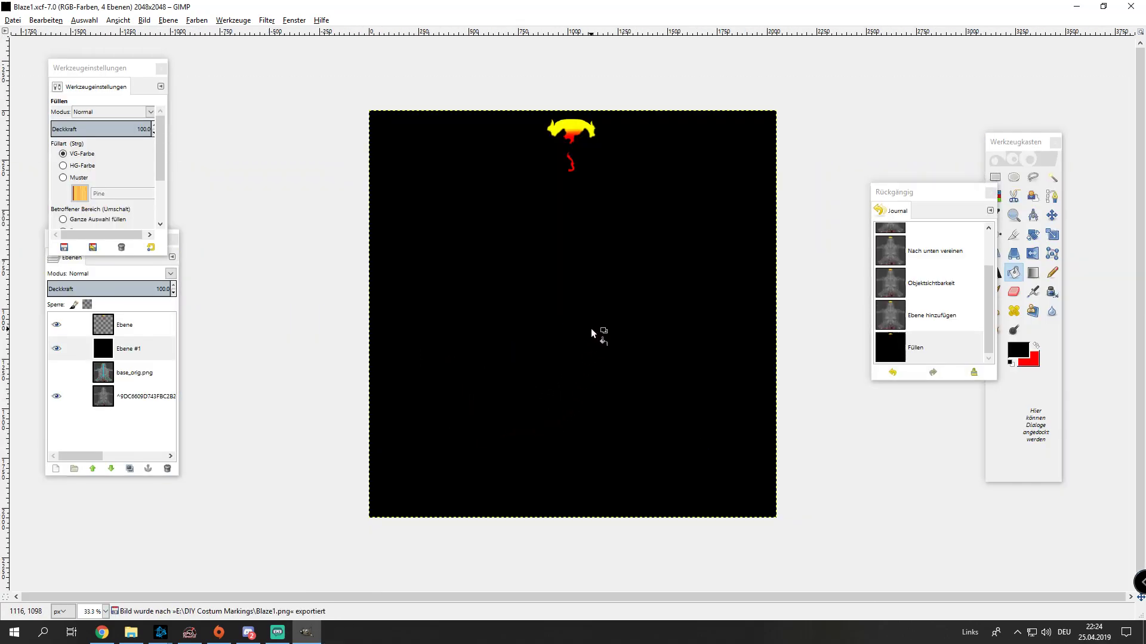
{"action": "scroll", "coordinate": [591, 326], "scroll_direction": "up", "scroll_amount": 2, "text": "ctrl"}
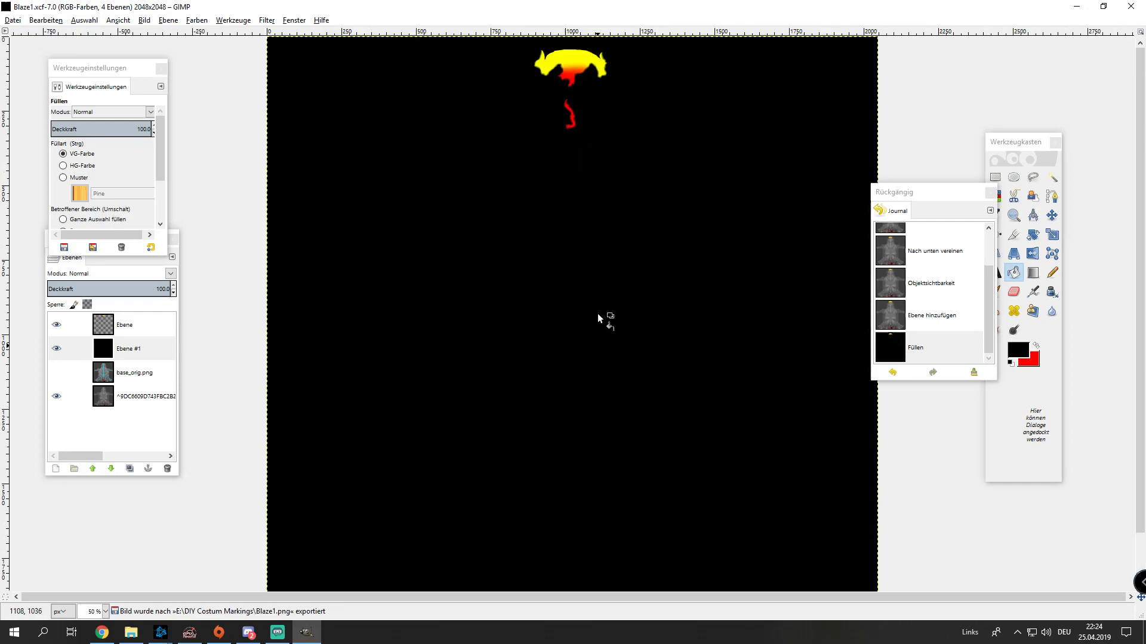
{"action": "scroll", "coordinate": [603, 315], "scroll_direction": "up", "scroll_amount": 2}
{"action": "scroll", "coordinate": [804, 185], "scroll_direction": "down", "scroll_amount": 1, "text": "ctrl"}
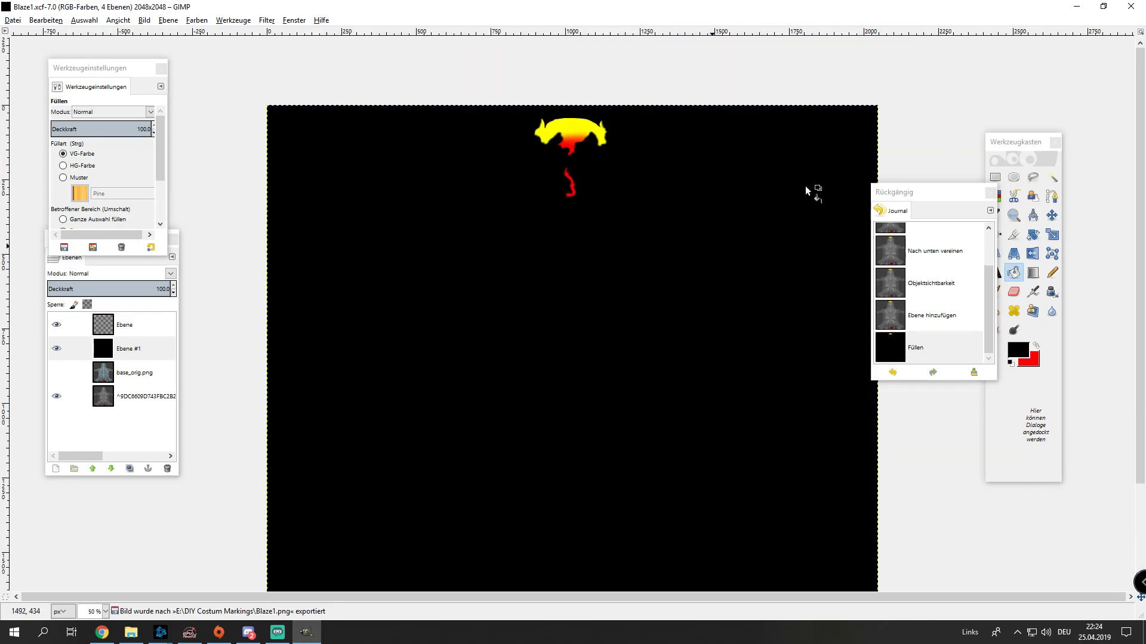
{"action": "left_click", "coordinate": [1137, 6]}
{"action": "left_click_drag", "start_coordinate": [758, 28], "coordinate": [604, 9]}
- Open Thumbnail.xcf in GIMP from File Explorer's DIY Costum Markings folder
{"action": "mouse_move", "coordinate": [131, 632]}
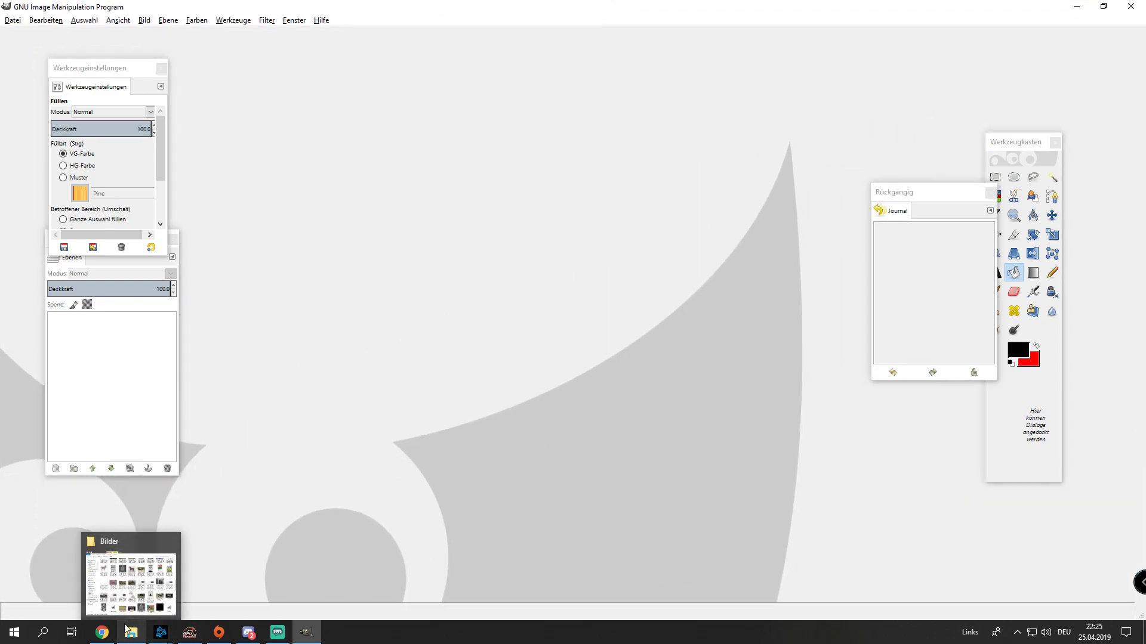
{"action": "left_click", "coordinate": [131, 633]}
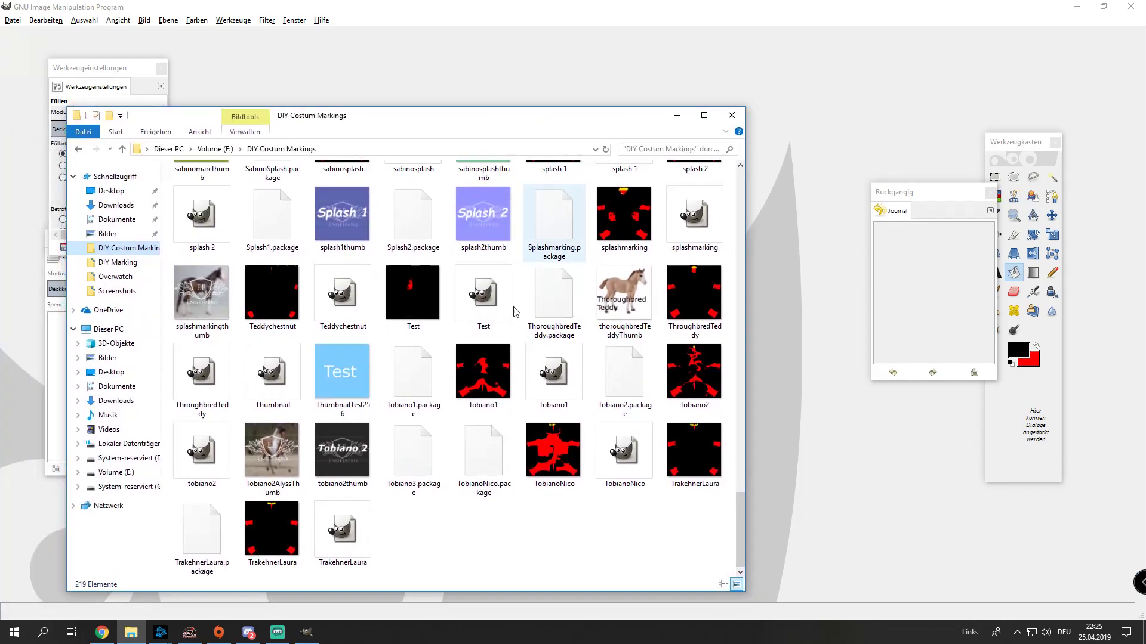
{"action": "scroll", "coordinate": [463, 266], "scroll_direction": "up", "scroll_amount": 10}
{"action": "scroll", "coordinate": [463, 266], "scroll_direction": "down", "scroll_amount": 6}
{"action": "scroll", "coordinate": [463, 266], "scroll_direction": "down", "scroll_amount": 5}
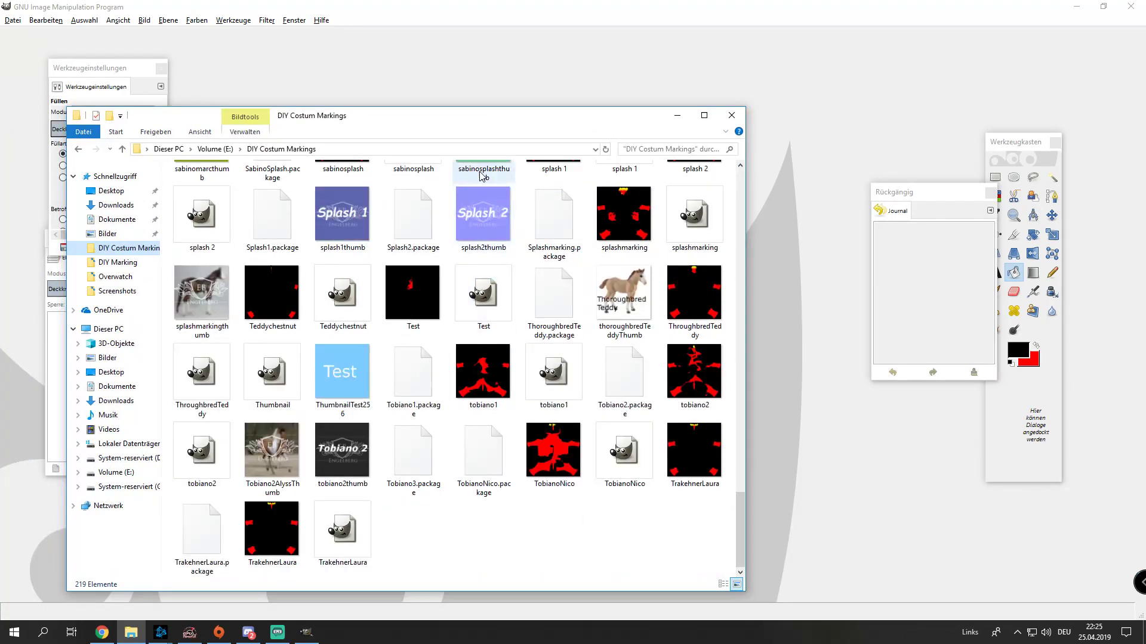
{"action": "left_click_drag", "start_coordinate": [488, 120], "coordinate": [90, 157]}
{"action": "double_click", "coordinate": [232, 373]}
- Toggle the docked panels and look through the thumbnail's layers
{"action": "key", "text": "alt+Tab"}
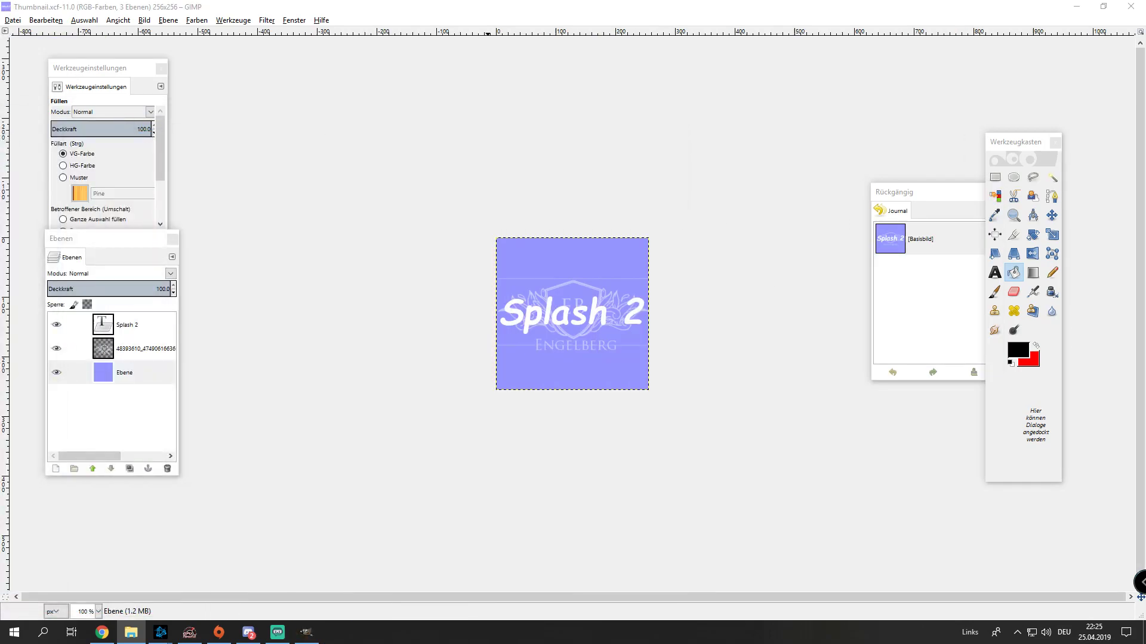
{"action": "key", "text": "Tab"}
{"action": "key", "text": "Tab"}
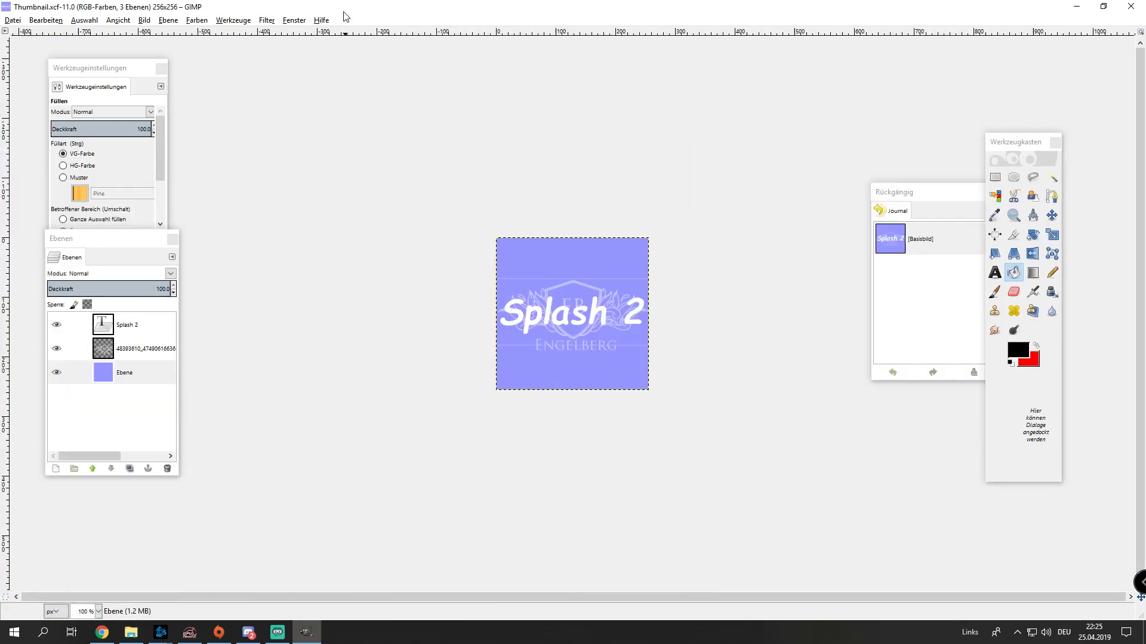
{"action": "scroll", "coordinate": [528, 350], "scroll_direction": "down", "scroll_amount": 1}
{"action": "scroll", "coordinate": [536, 351], "scroll_direction": "up", "scroll_amount": 2}
{"action": "scroll", "coordinate": [536, 351], "scroll_direction": "up", "scroll_amount": 1}
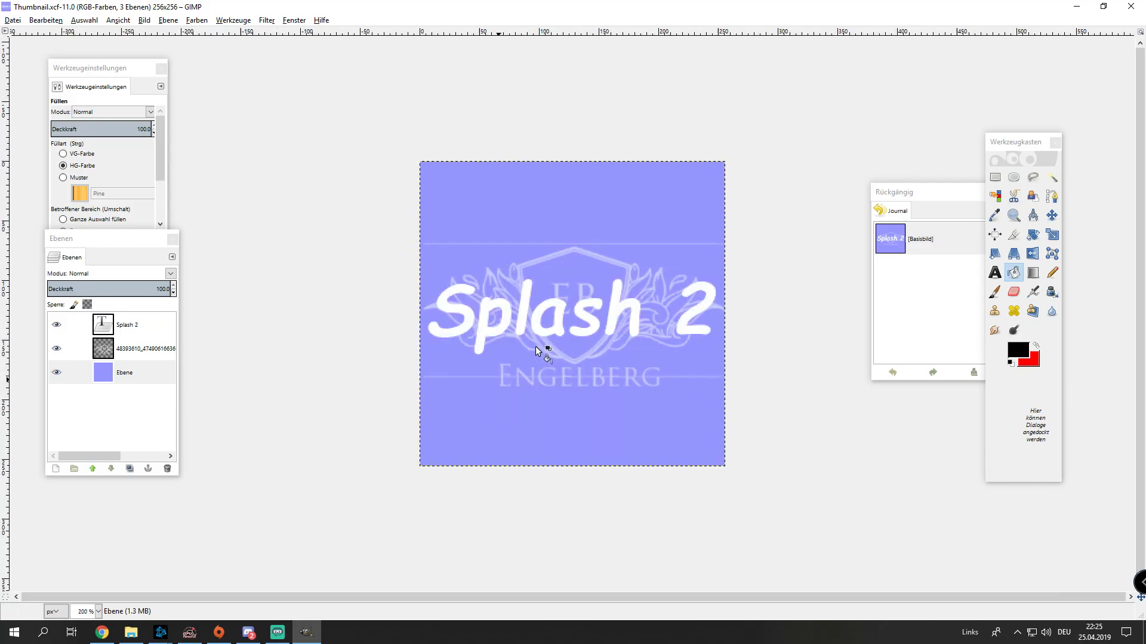
{"action": "scroll", "coordinate": [537, 351], "scroll_direction": "down", "scroll_amount": 1}
{"action": "left_click", "coordinate": [132, 348]}
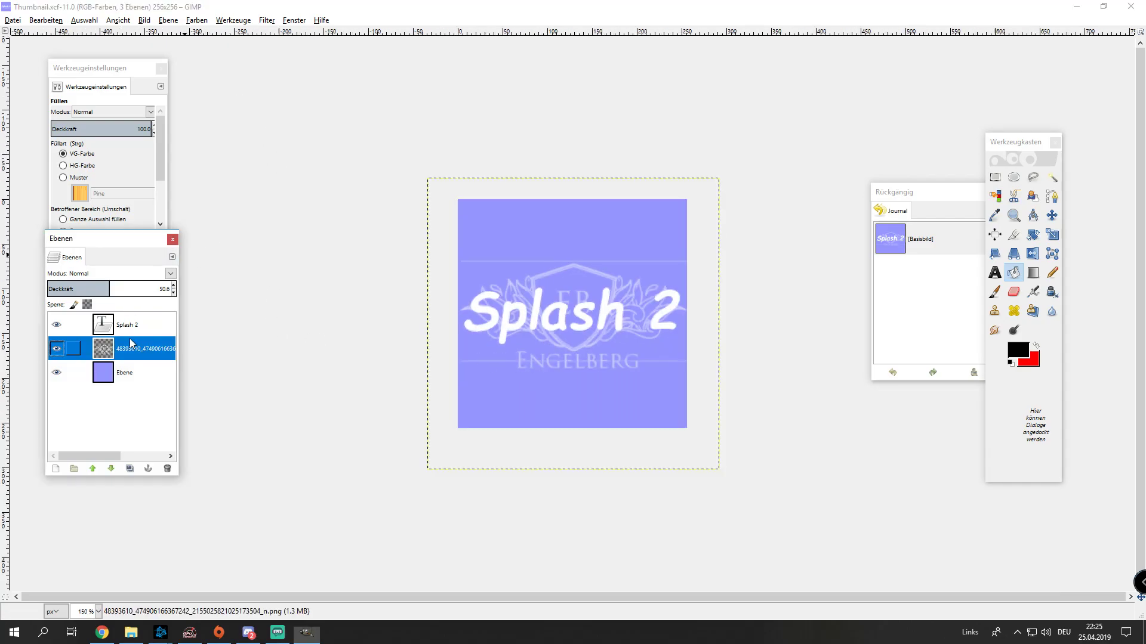
{"action": "left_click", "coordinate": [131, 324]}
{"action": "left_click", "coordinate": [174, 10]}
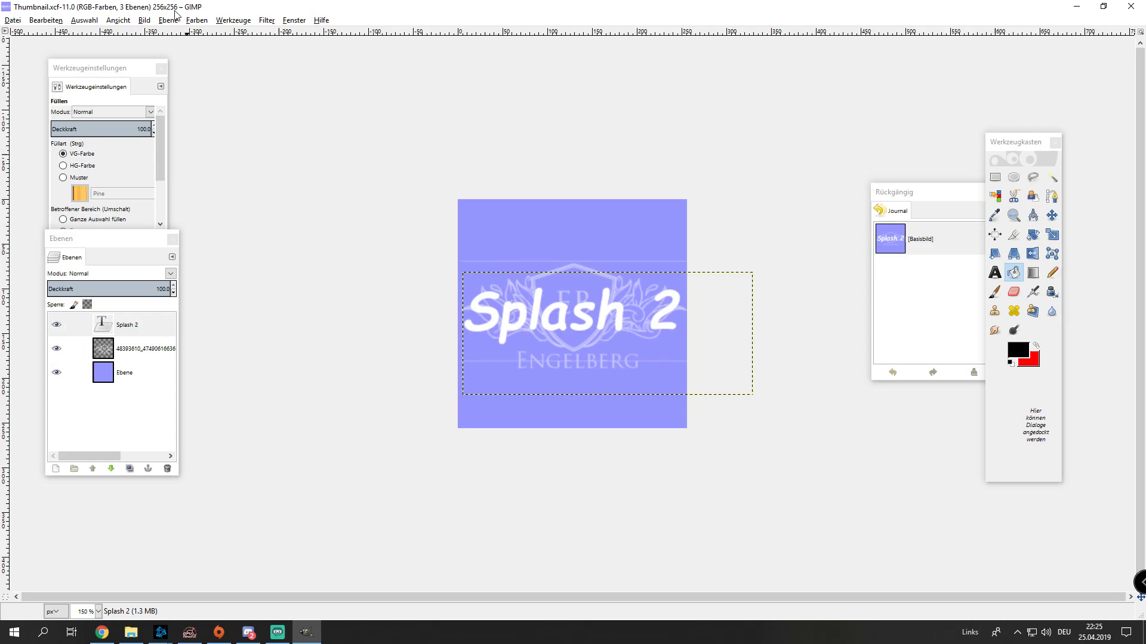
- Select the Splash 2 text layer and open its caption with the Text tool
{"action": "left_click", "coordinate": [119, 349]}
{"action": "left_click", "coordinate": [141, 372]}
{"action": "left_click", "coordinate": [139, 356]}
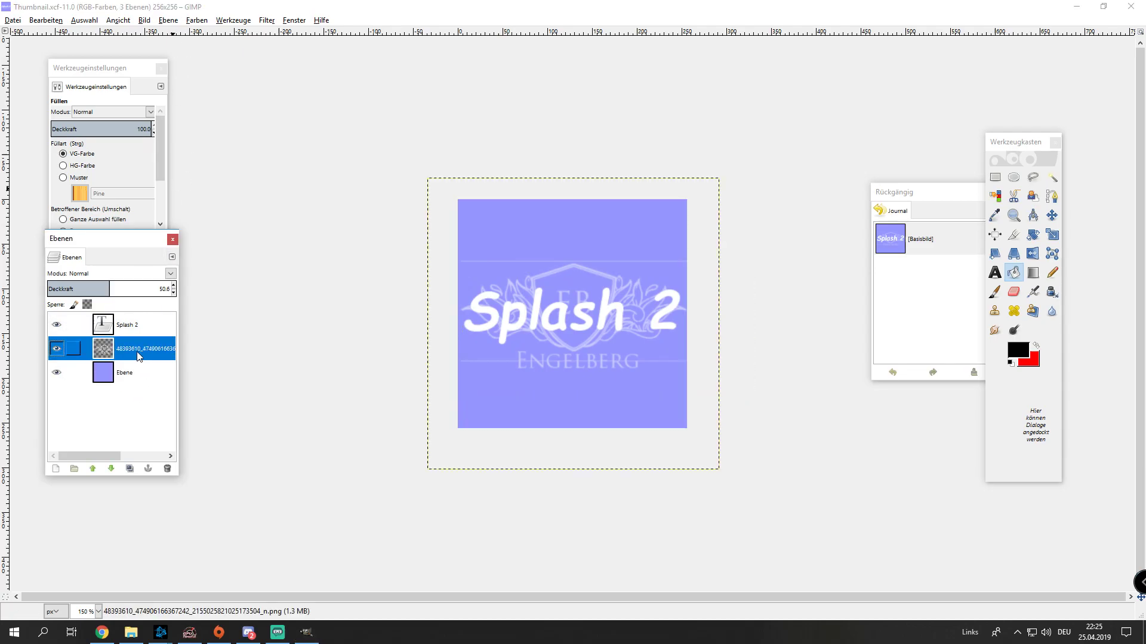
{"action": "left_click", "coordinate": [128, 325]}
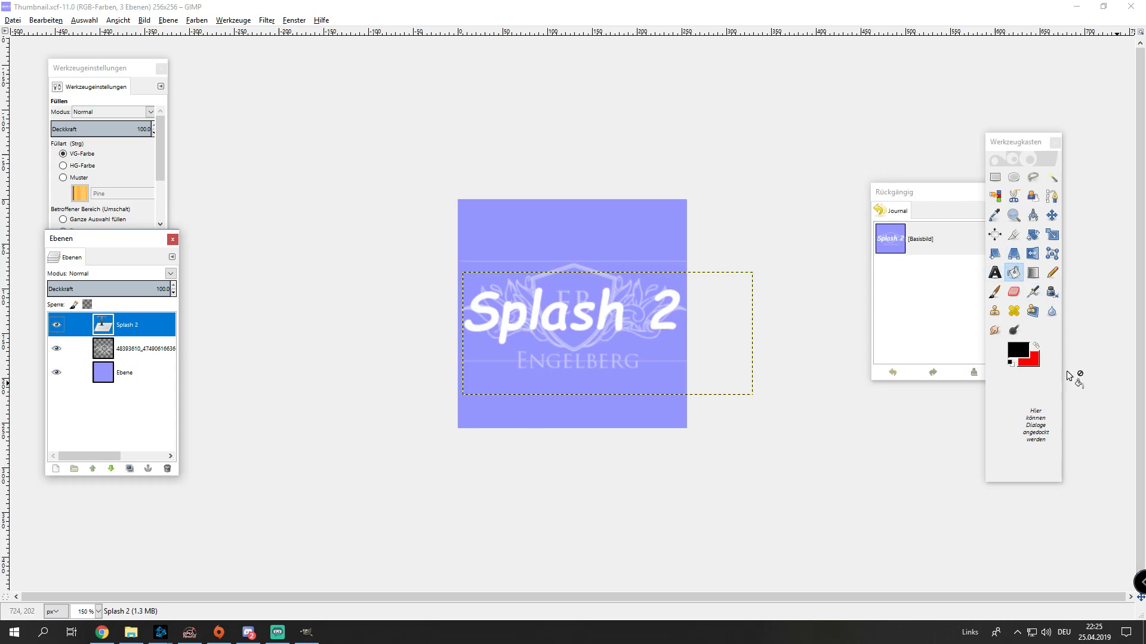
{"action": "left_click", "coordinate": [994, 272]}
{"action": "left_click", "coordinate": [690, 308]}
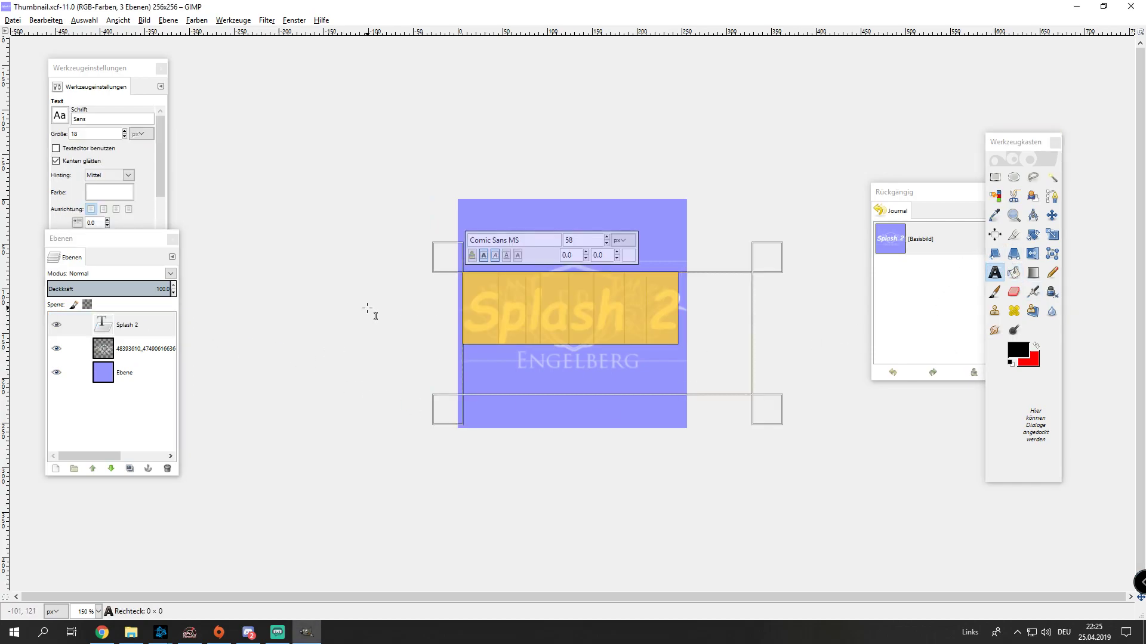
- Change the caption to 'Blaze 1' in Comic Sans MS size 64 and nudge it slightly right
{"action": "type", "text": "Blaze 1"}
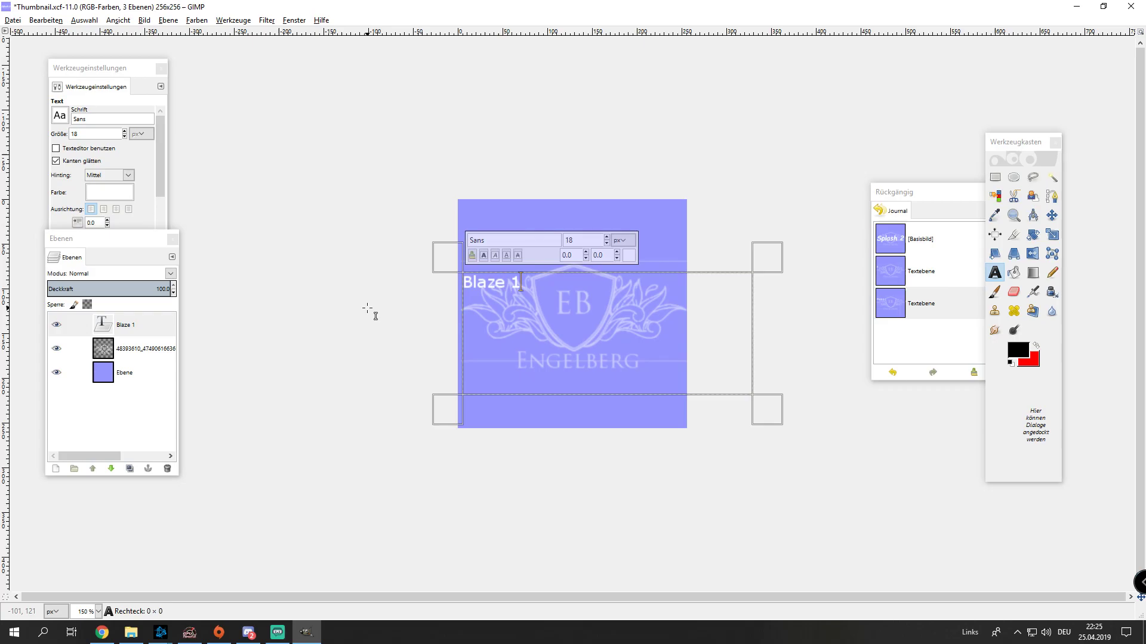
{"action": "left_click_drag", "start_coordinate": [563, 289], "coordinate": [467, 236]}
{"action": "double_click", "coordinate": [489, 241]}
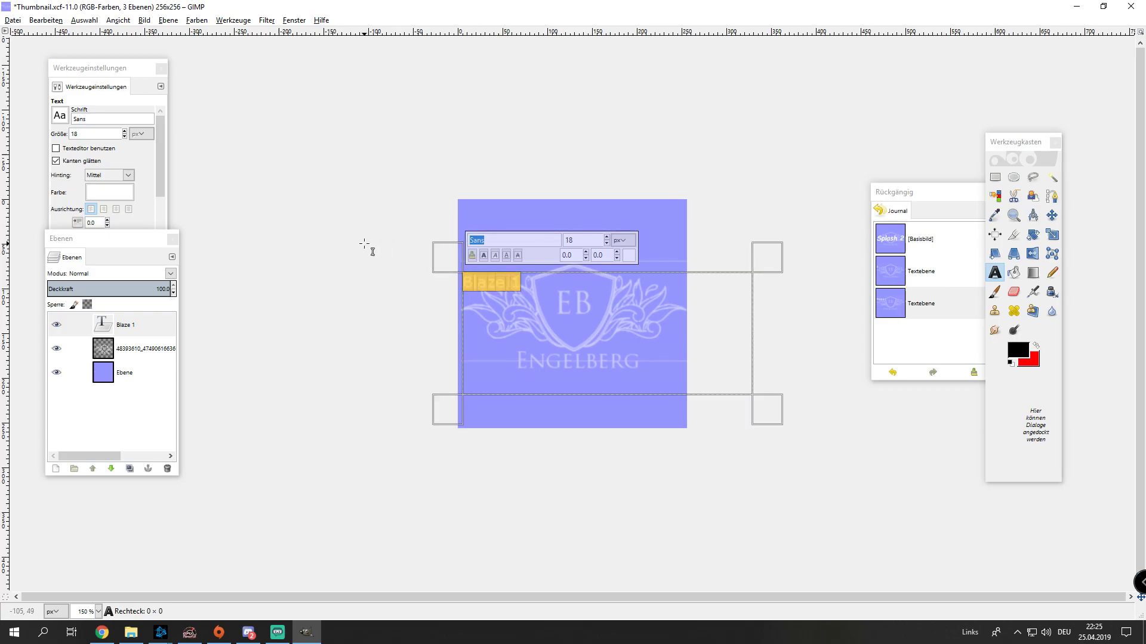
{"action": "type", "text": "Comic"}
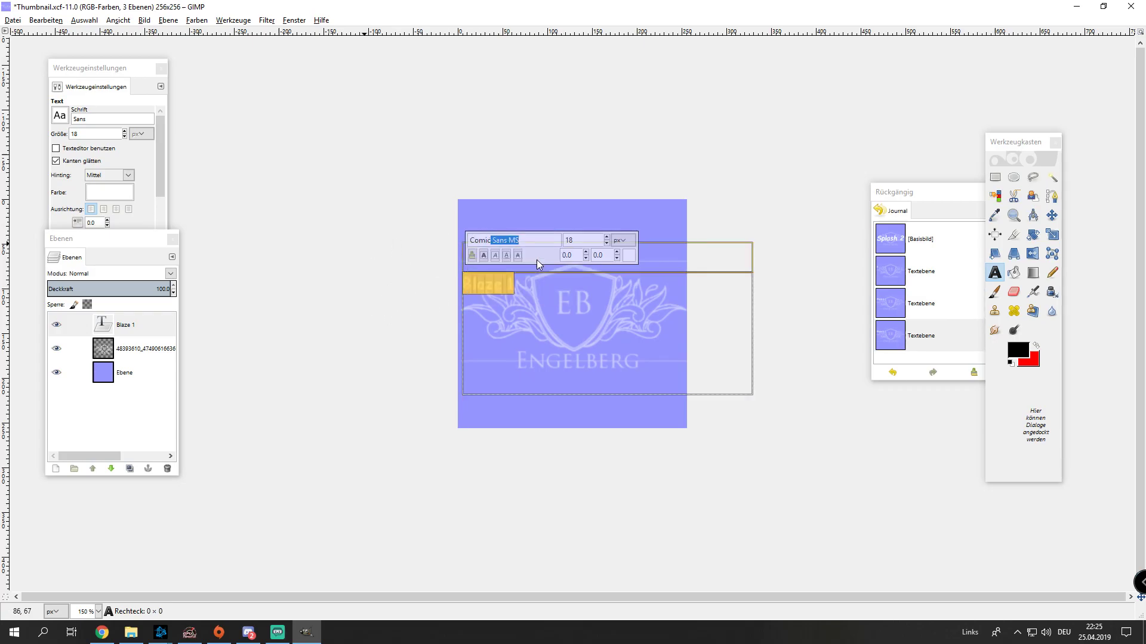
{"action": "left_click_drag", "start_coordinate": [607, 237], "coordinate": [609, 239]}
{"action": "left_click", "coordinate": [1051, 215]}
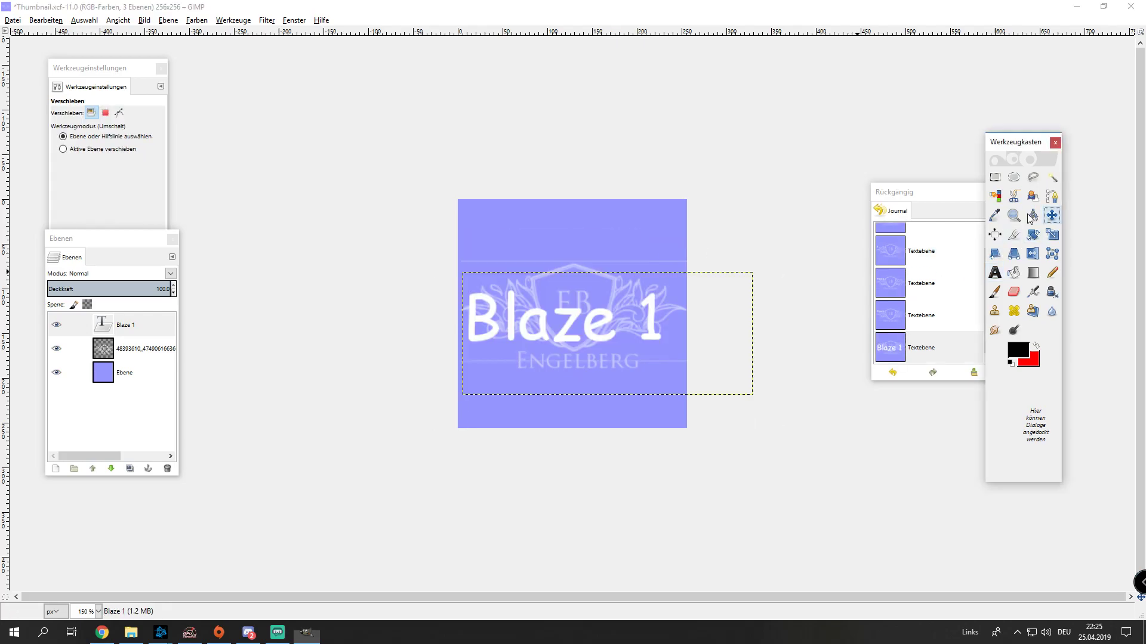
{"action": "left_click_drag", "start_coordinate": [571, 317], "coordinate": [581, 309]}
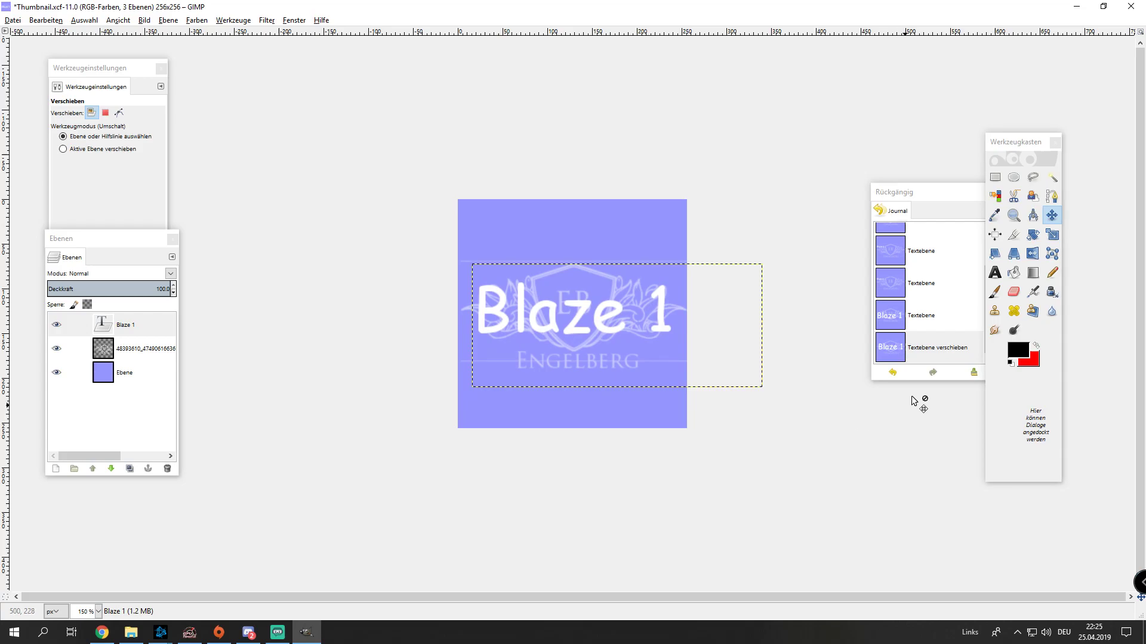
- Fill the Ebene background layer with olive green (84a400)
{"action": "left_click", "coordinate": [1018, 349]}
{"action": "left_click", "coordinate": [407, 332]}
{"action": "left_click", "coordinate": [367, 375]}
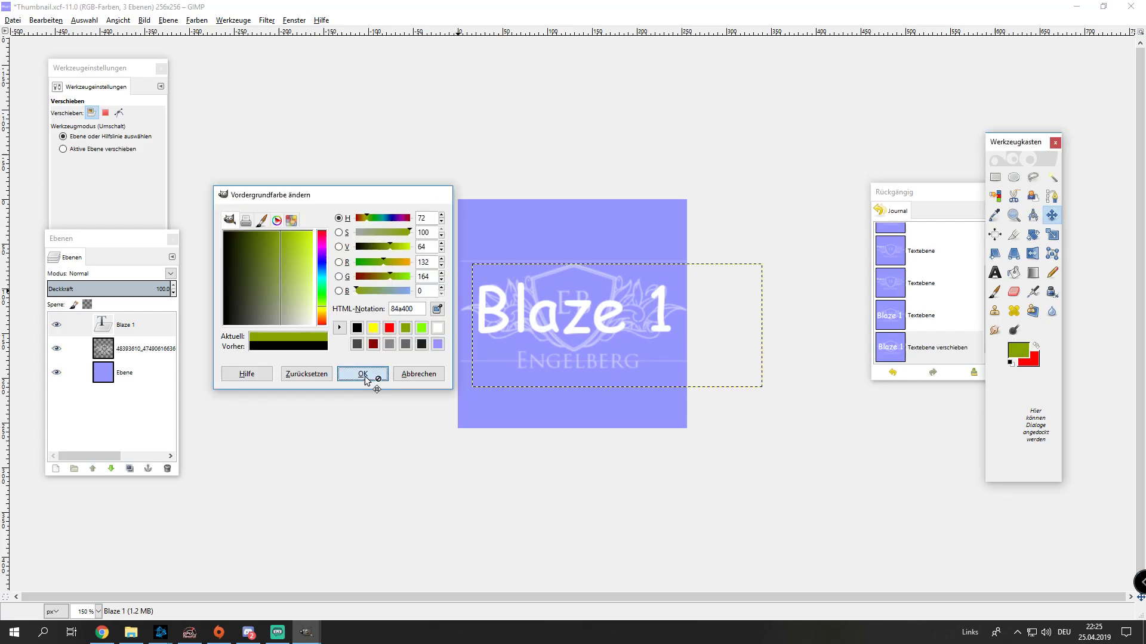
{"action": "left_click", "coordinate": [1013, 273]}
{"action": "left_click", "coordinate": [144, 373]}
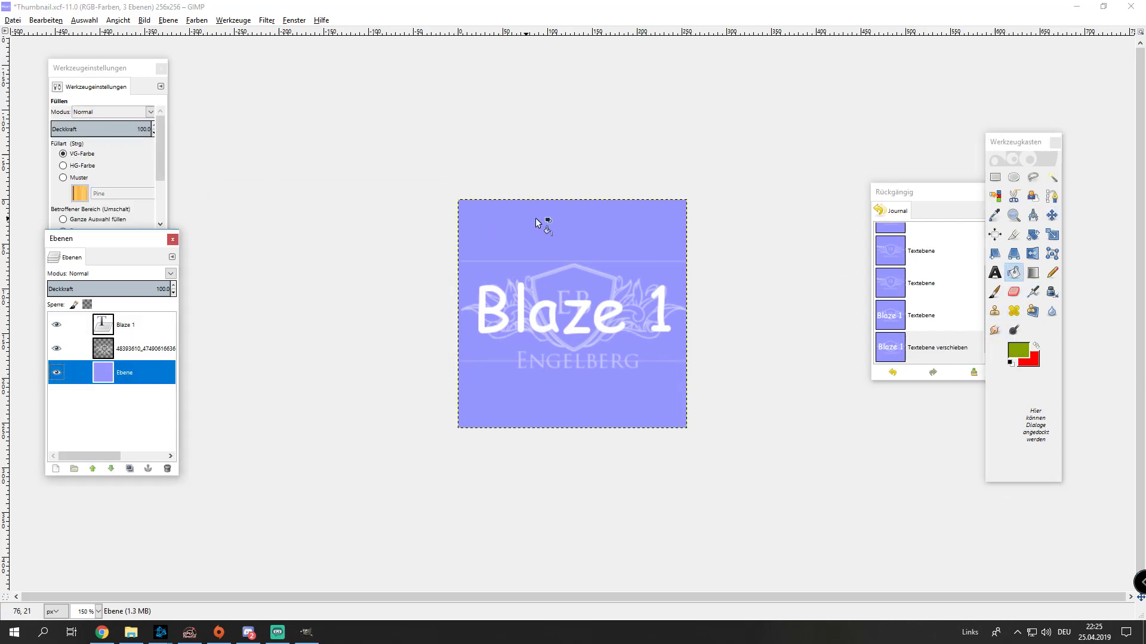
{"action": "left_click", "coordinate": [539, 218]}
{"action": "scroll", "coordinate": [649, 365], "scroll_direction": "down", "scroll_amount": 2, "text": "ctrl"}
{"action": "scroll", "coordinate": [640, 376], "scroll_direction": "up", "scroll_amount": 4, "text": "ctrl"}
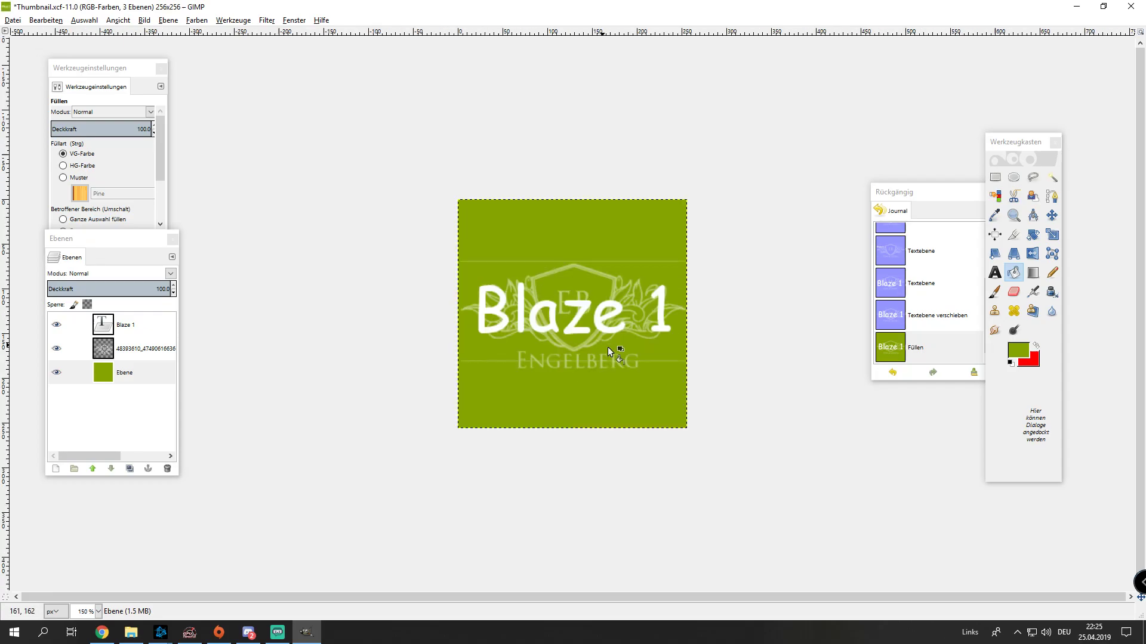
{"action": "scroll", "coordinate": [601, 328], "scroll_direction": "down", "scroll_amount": 2, "text": "ctrl"}
- Export the green thumbnail as Blaze1Thumb.png into DIY Costum Markings, accepting the PNG options
{"action": "left_click", "coordinate": [13, 20]}
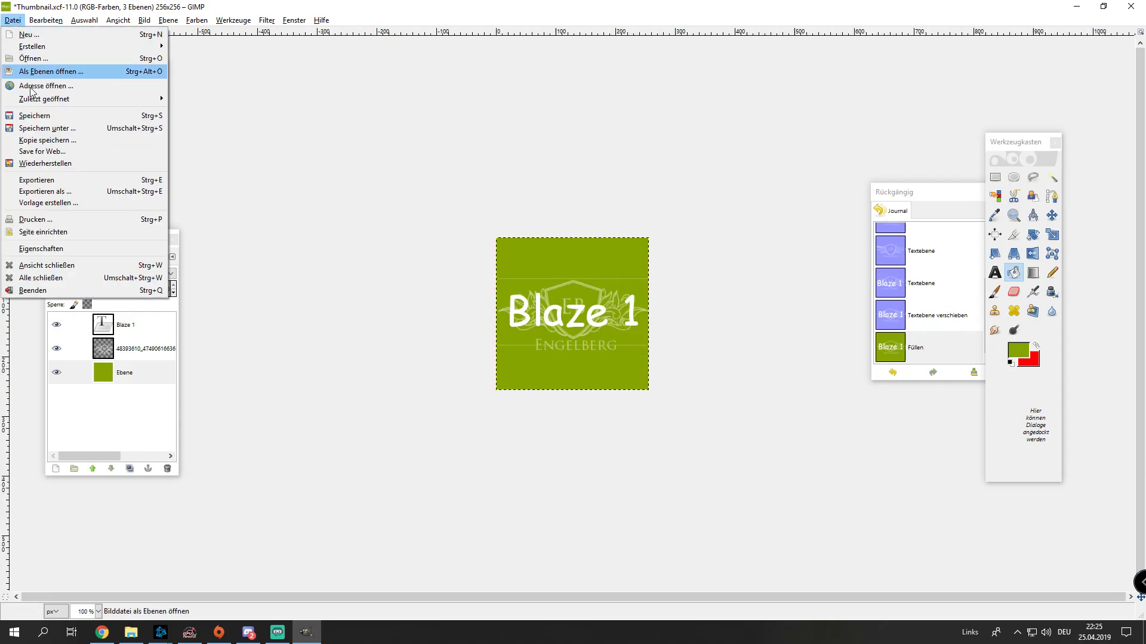
{"action": "left_click", "coordinate": [51, 191]}
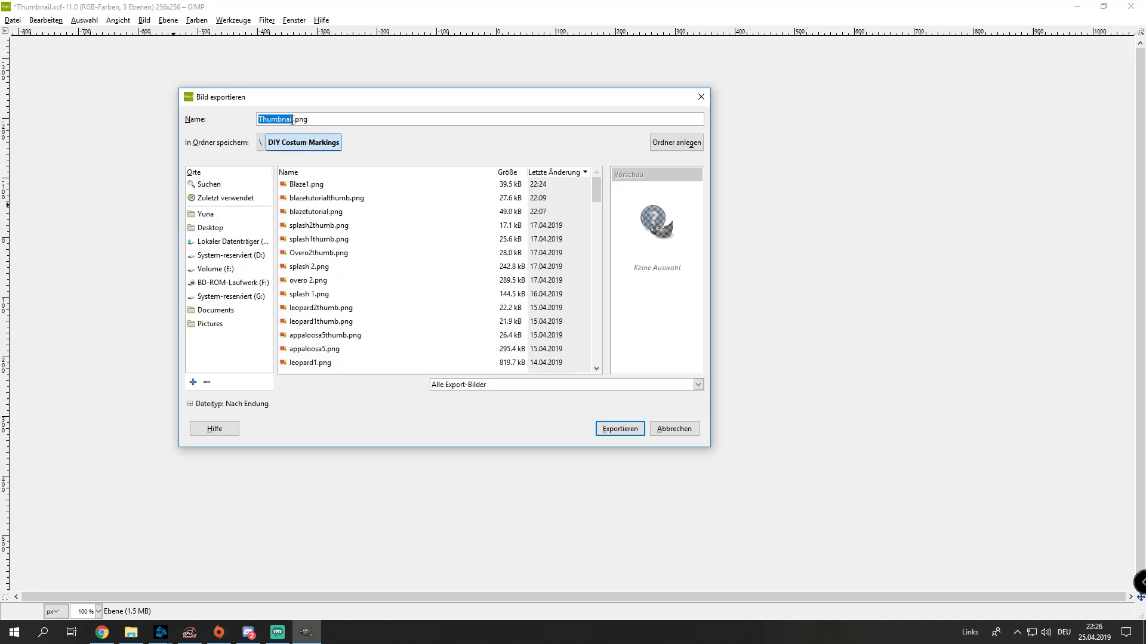
{"action": "type", "text": "Blaze1"}
{"action": "left_click", "coordinate": [610, 432]}
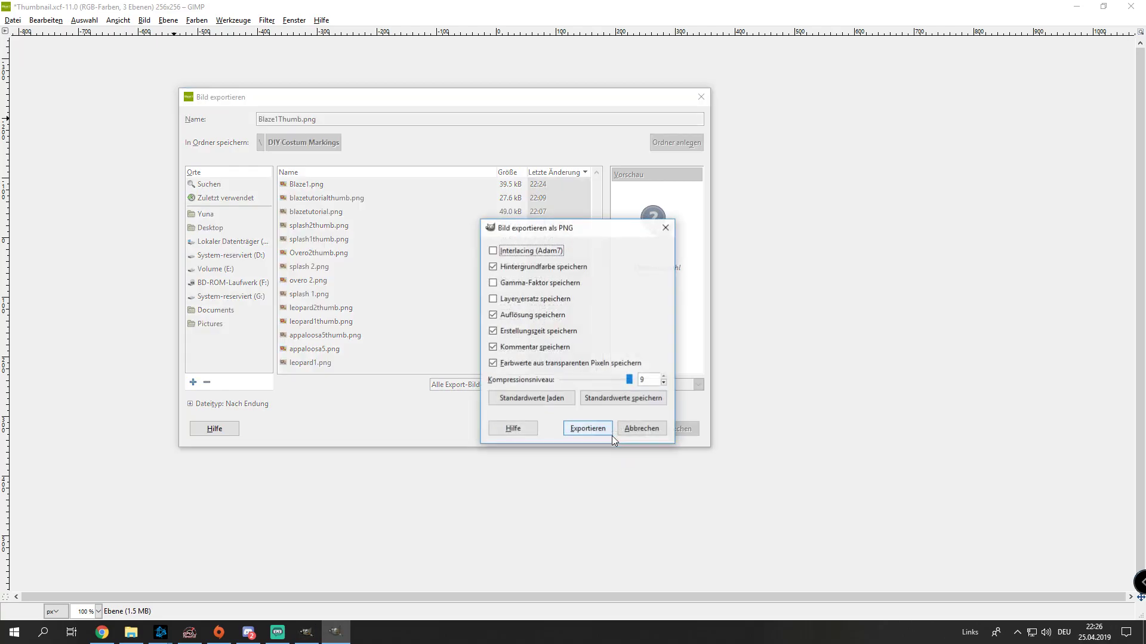
{"action": "left_click", "coordinate": [603, 435]}
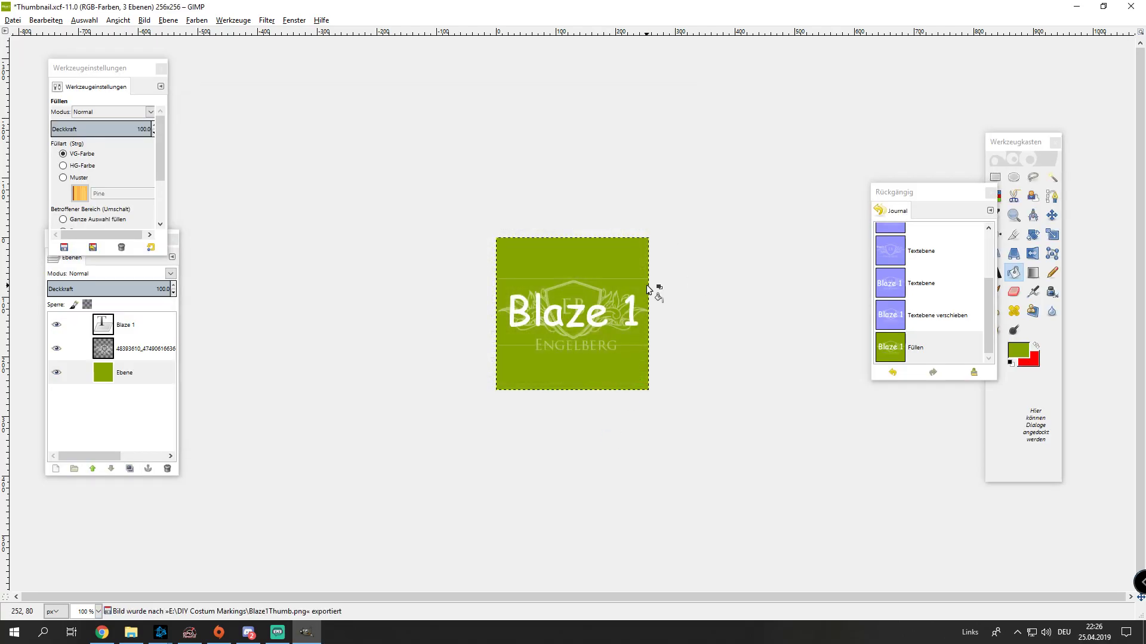
{"action": "scroll", "coordinate": [654, 289], "scroll_direction": "down", "scroll_amount": 2}
{"action": "scroll", "coordinate": [649, 291], "scroll_direction": "up", "scroll_amount": 1}
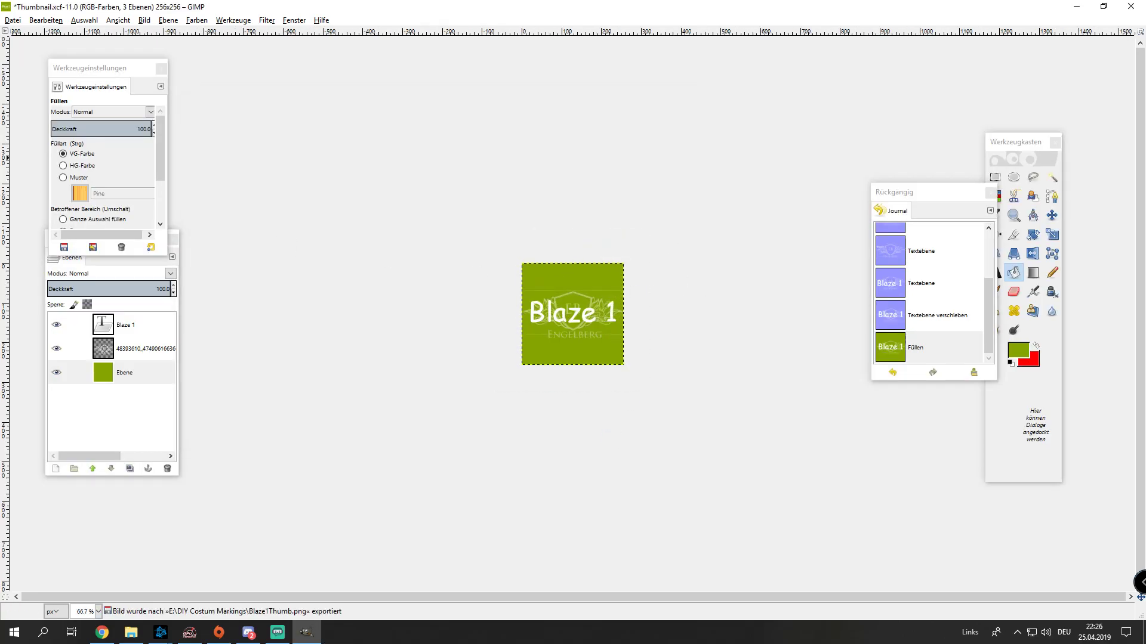
- Close the thumbnail image, saving its changes, and exit GIMP
{"action": "left_click", "coordinate": [1129, 8]}
{"action": "left_click", "coordinate": [491, 391]}
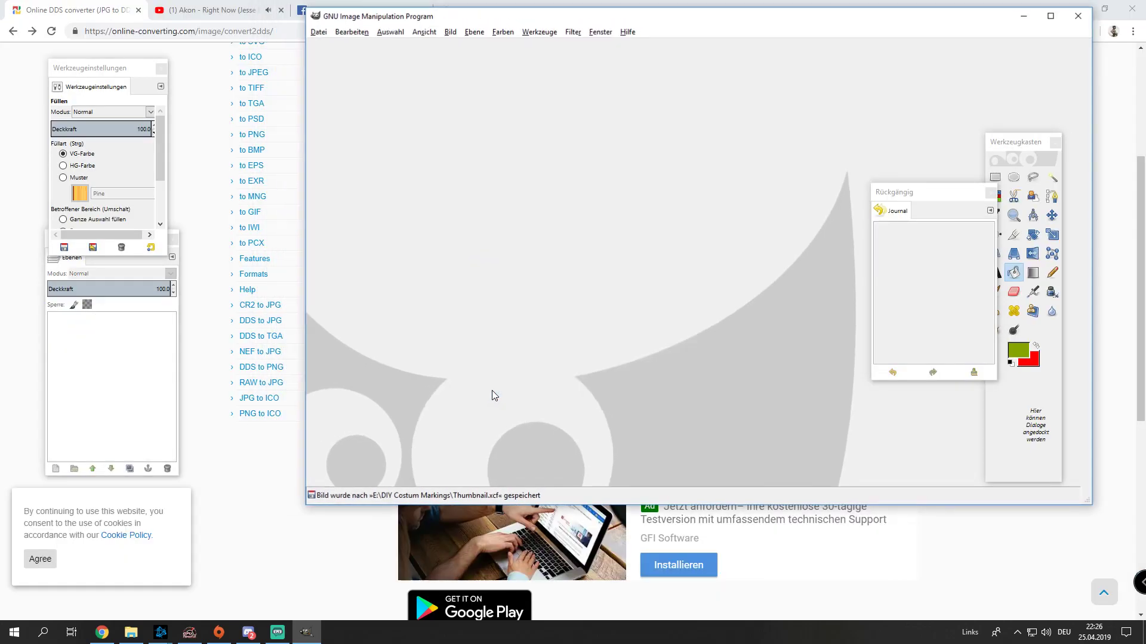
{"action": "left_click", "coordinate": [1078, 17]}
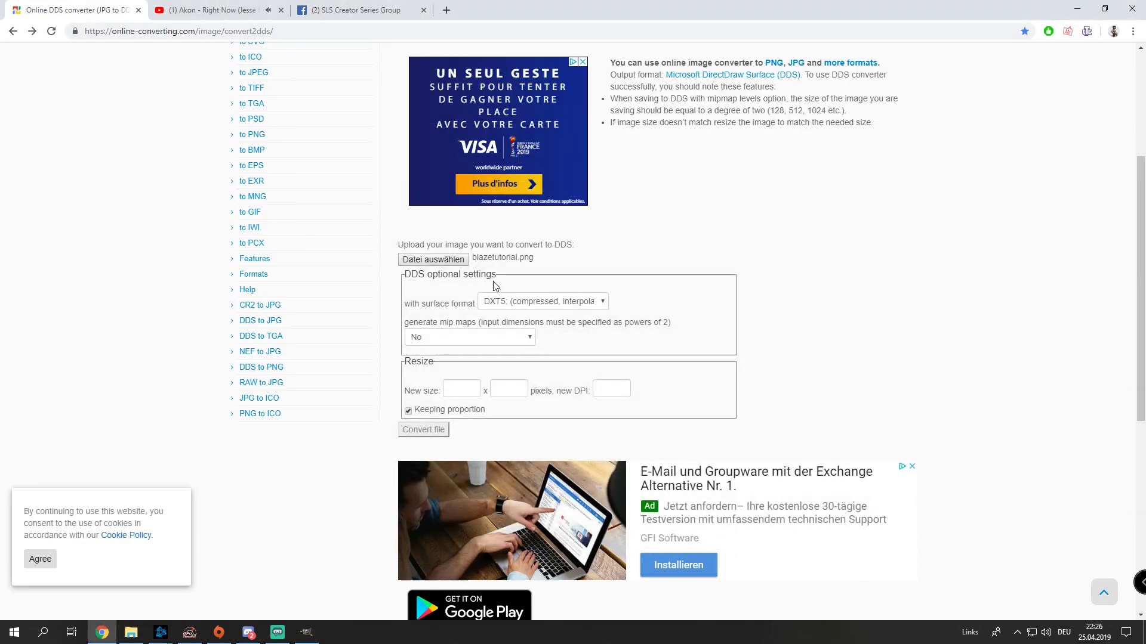
- Upload Blaze1.png to the online-converting.com DDS converter
{"action": "left_click", "coordinate": [432, 261]}
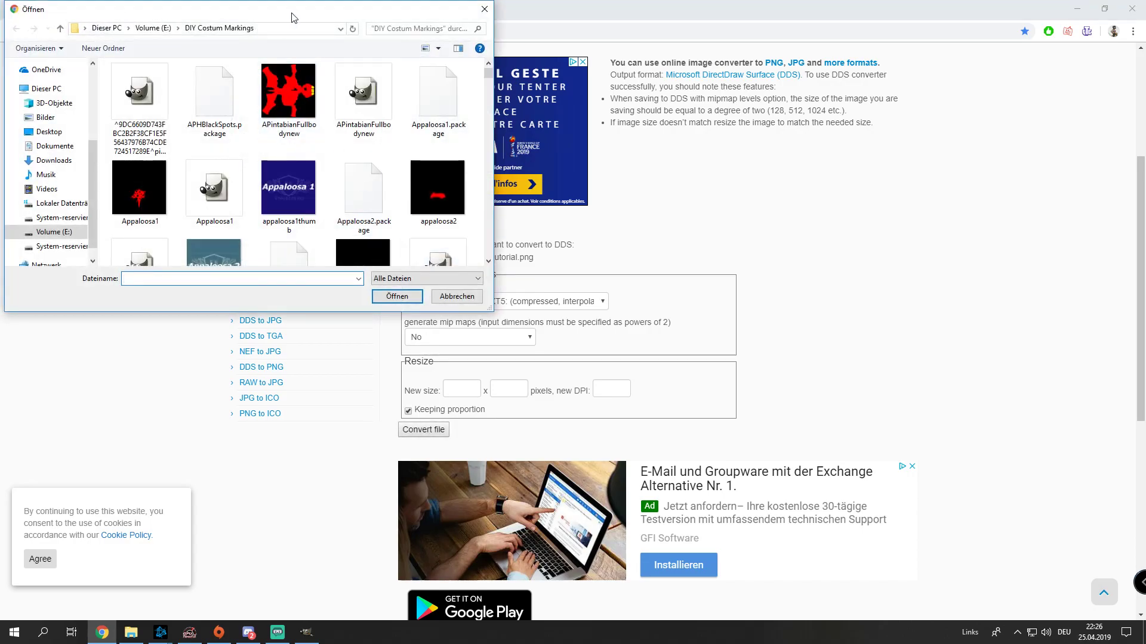
{"action": "scroll", "coordinate": [334, 155], "scroll_direction": "down", "scroll_amount": 3}
{"action": "scroll", "coordinate": [293, 205], "scroll_direction": "up", "scroll_amount": 3}
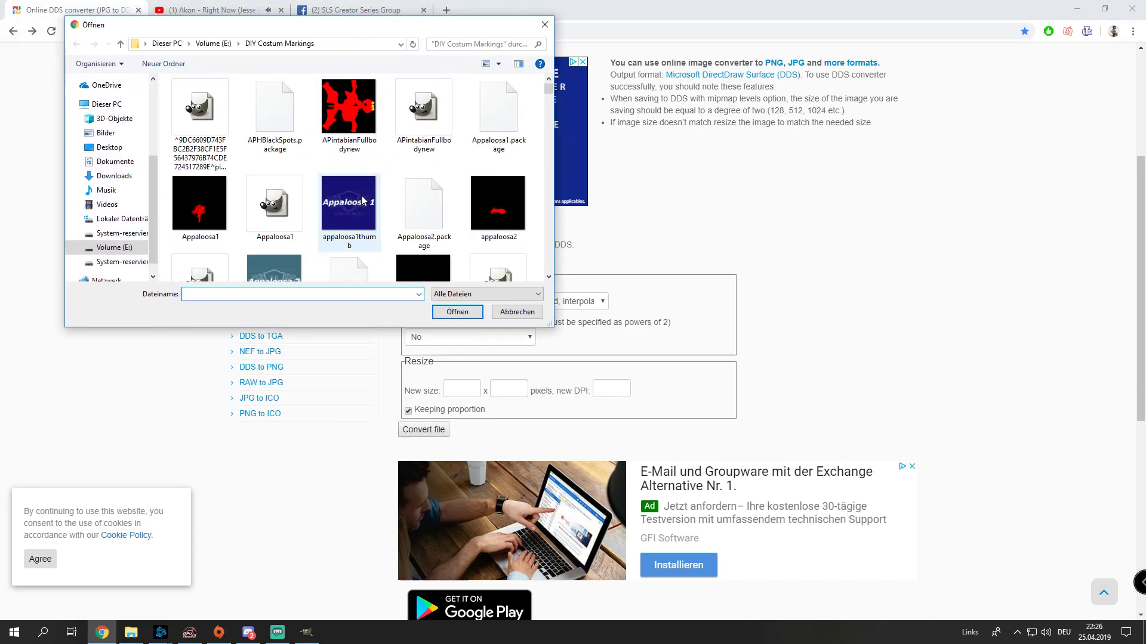
{"action": "scroll", "coordinate": [114, 179], "scroll_direction": "up", "scroll_amount": 3}
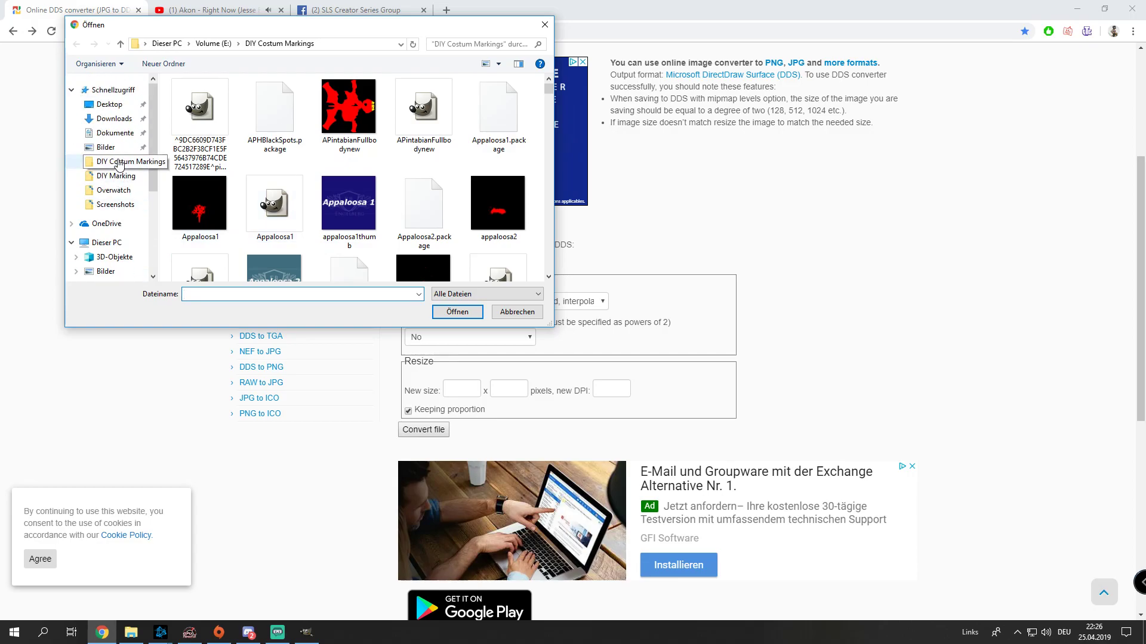
{"action": "scroll", "coordinate": [275, 162], "scroll_direction": "down", "scroll_amount": 3}
{"action": "scroll", "coordinate": [276, 163], "scroll_direction": "down", "scroll_amount": 3}
{"action": "double_click", "coordinate": [497, 159]}
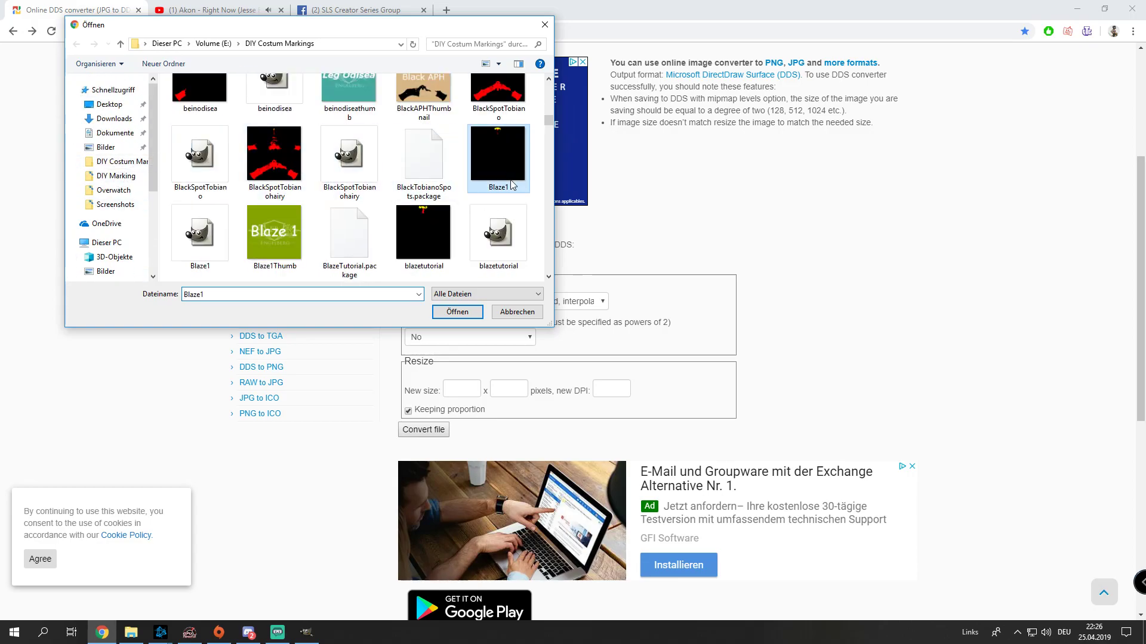
- Keep DXT5 as the surface format and start converting Blaze1.png to DDS
{"action": "left_click", "coordinate": [506, 305]}
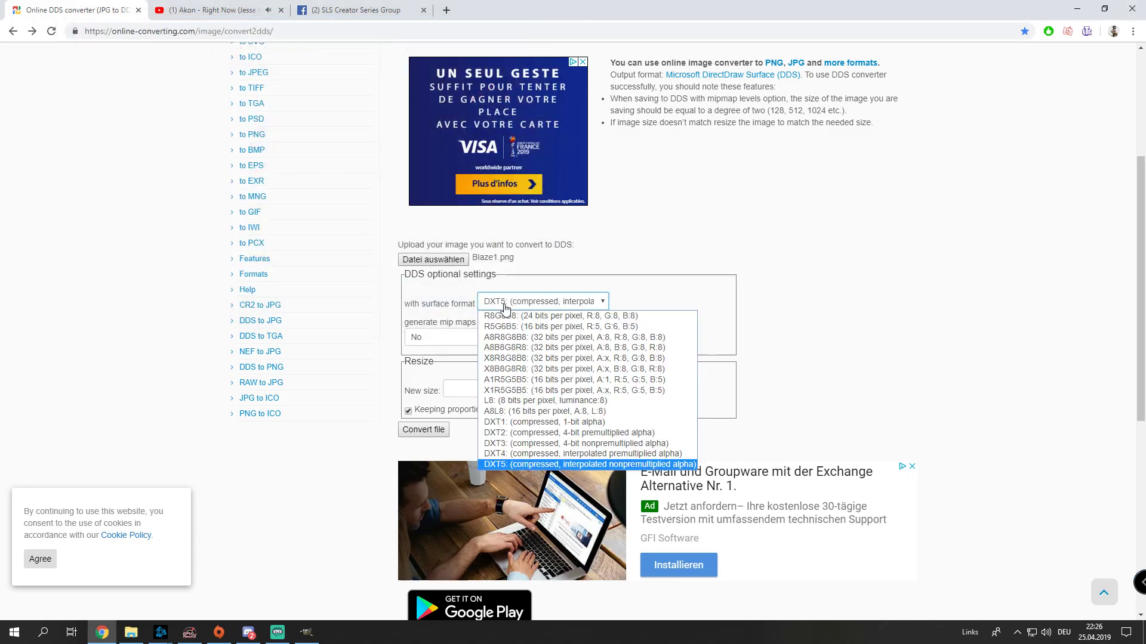
{"action": "left_click", "coordinate": [504, 465]}
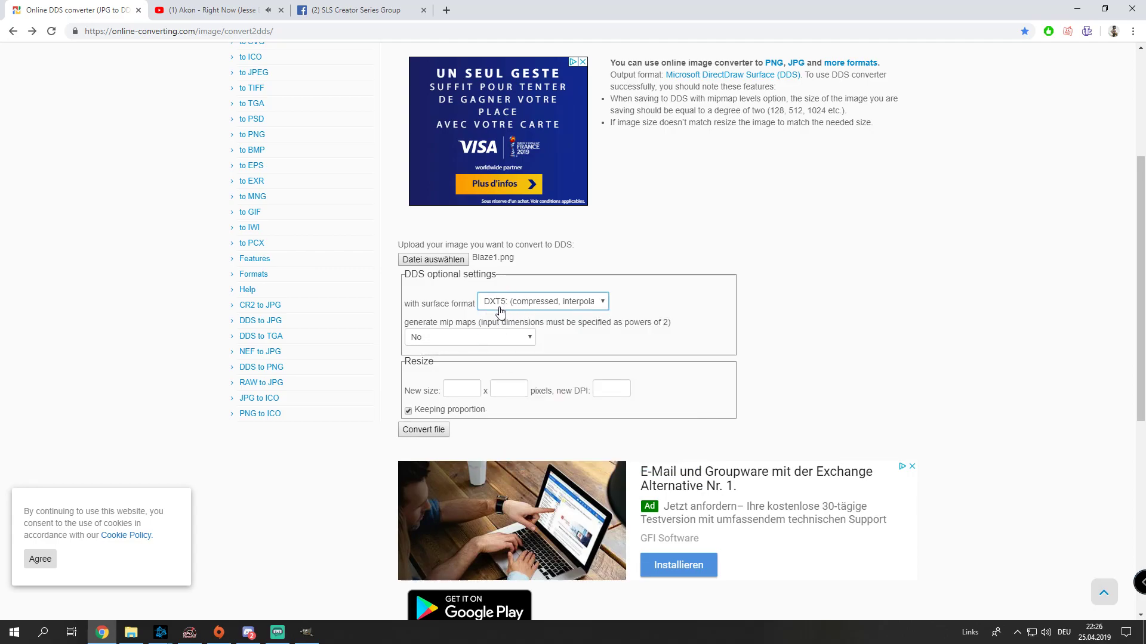
{"action": "left_click", "coordinate": [278, 33]}
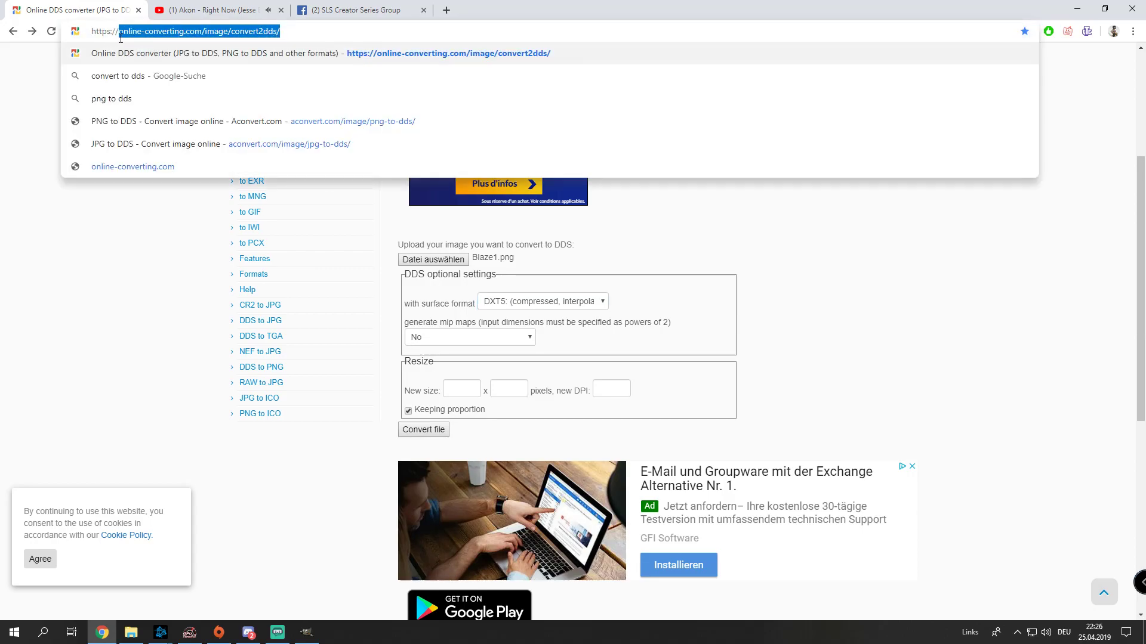
{"action": "left_click", "coordinate": [84, 234]}
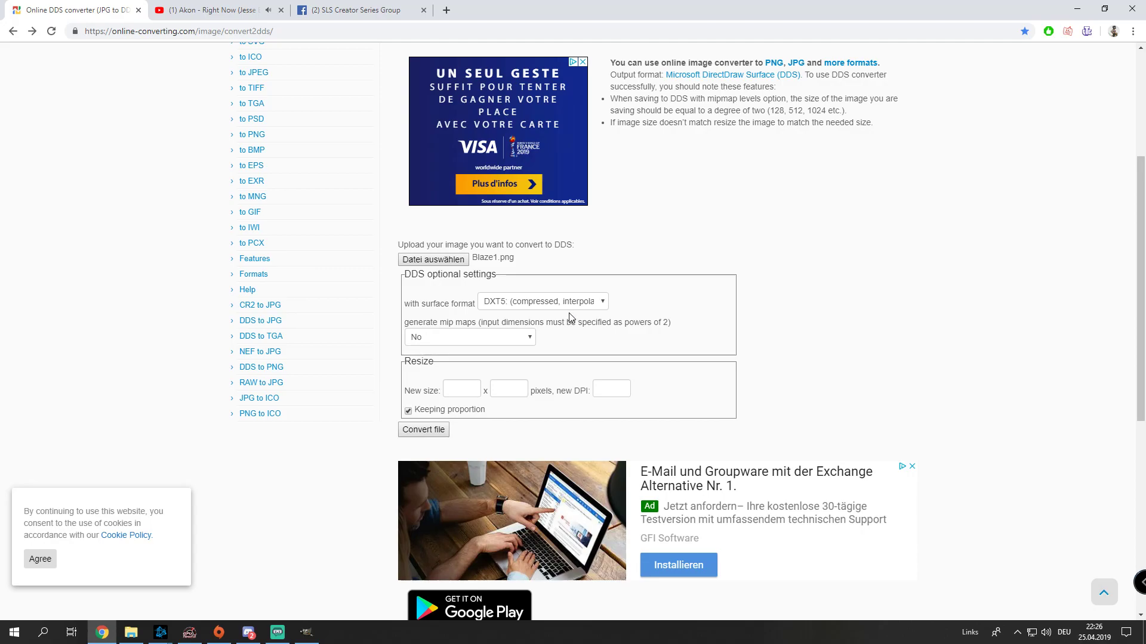
{"action": "scroll", "coordinate": [570, 317], "scroll_direction": "down", "scroll_amount": 2}
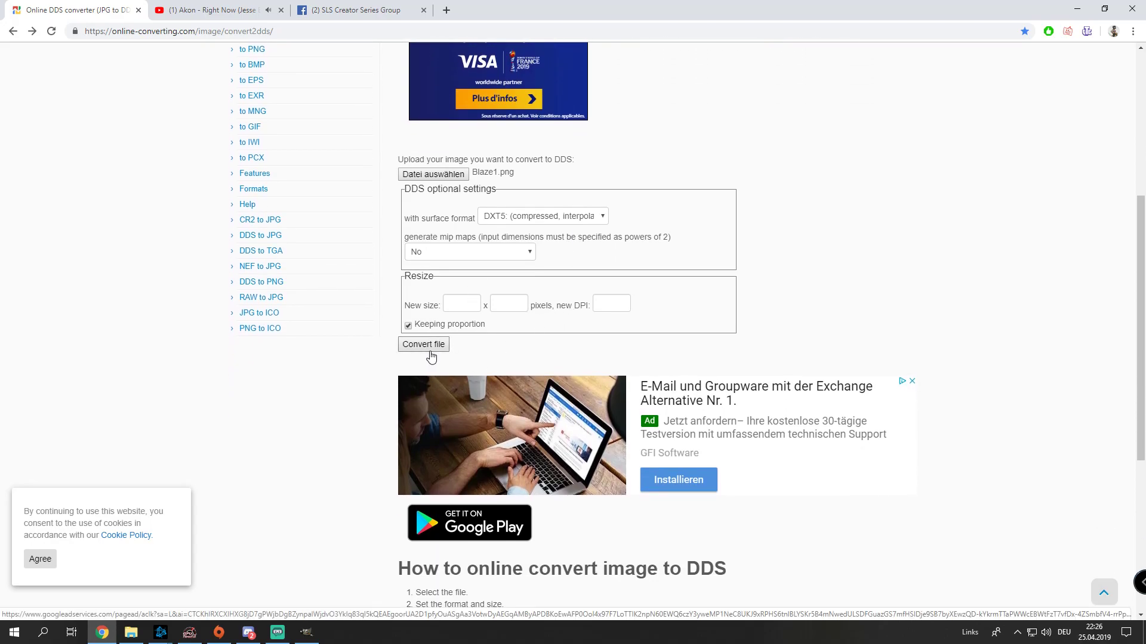
{"action": "left_click", "coordinate": [430, 351]}
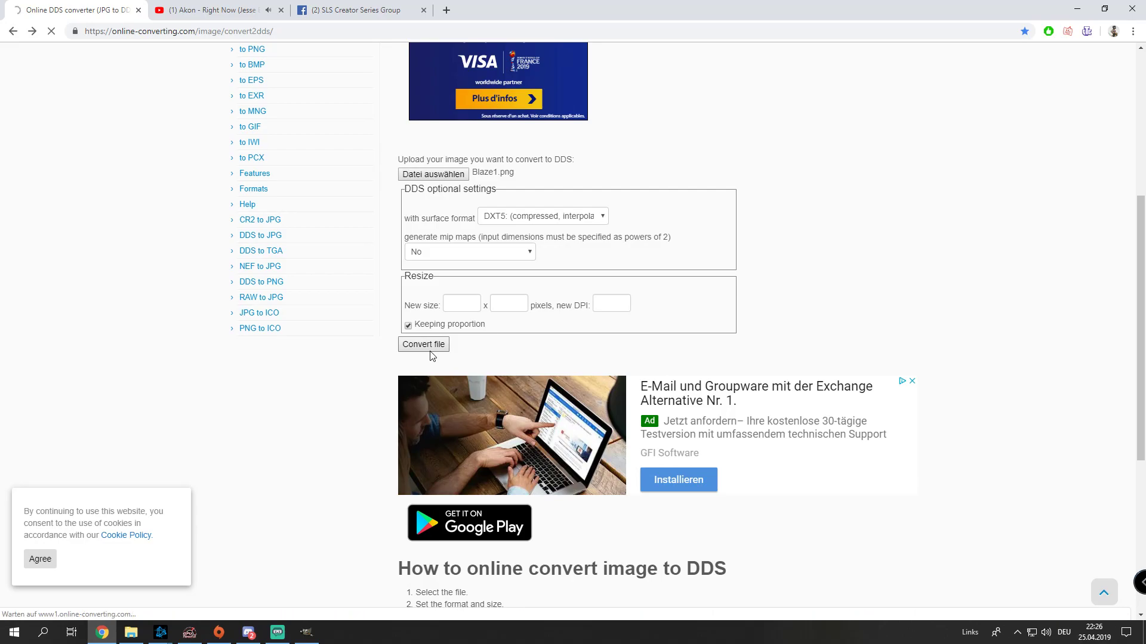
- Launch s3oc.exe from C:\Program Files\s3oc in File Explorer
{"action": "left_click", "coordinate": [130, 633]}
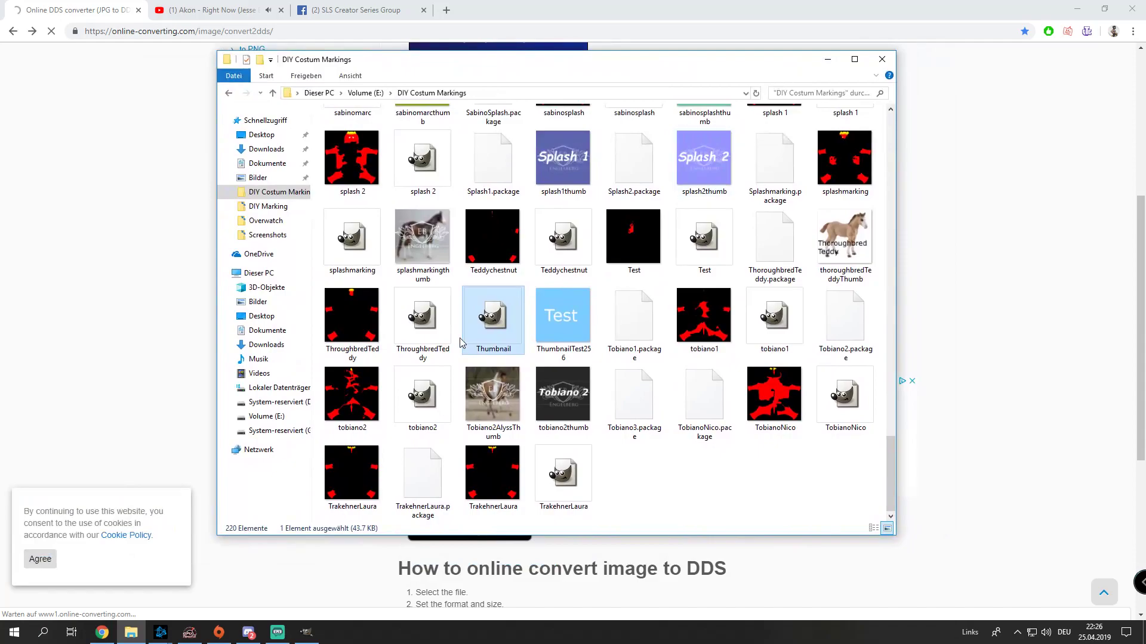
{"action": "left_click", "coordinate": [253, 417]}
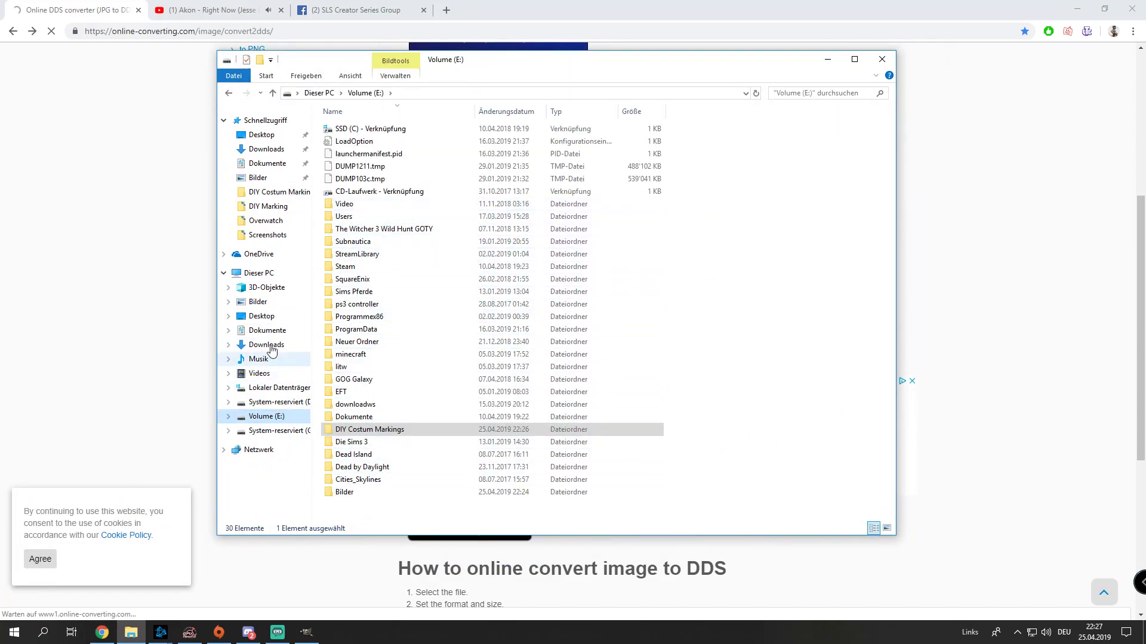
{"action": "left_click", "coordinate": [267, 272]}
{"action": "left_click", "coordinate": [404, 264]}
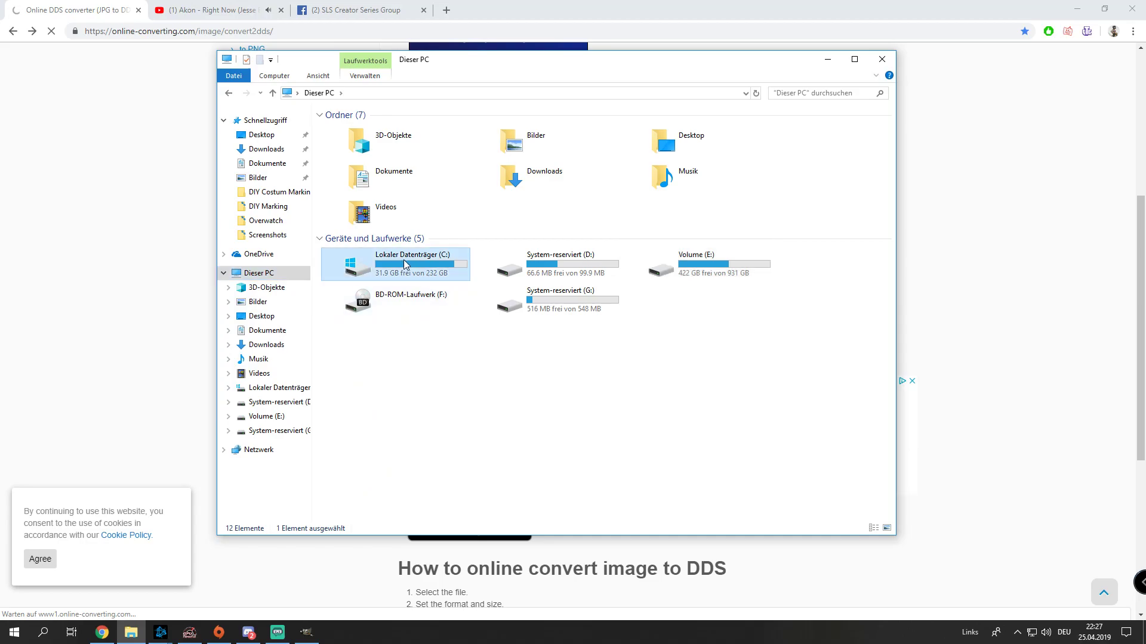
{"action": "double_click", "coordinate": [401, 265]}
{"action": "double_click", "coordinate": [352, 167]}
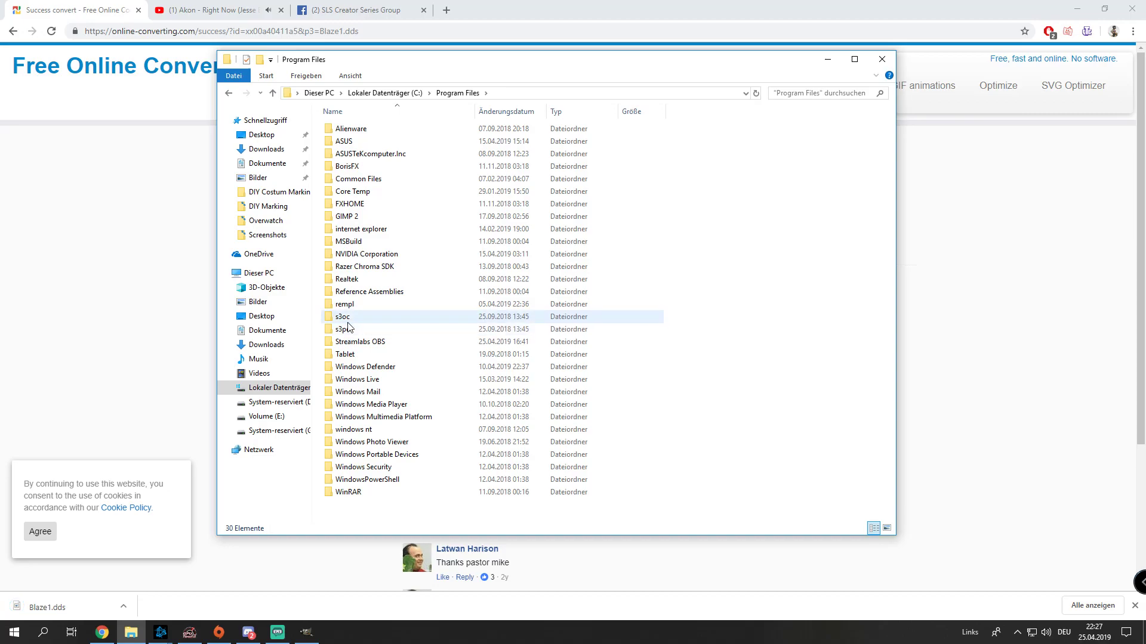
{"action": "mouse_move", "coordinate": [360, 320]}
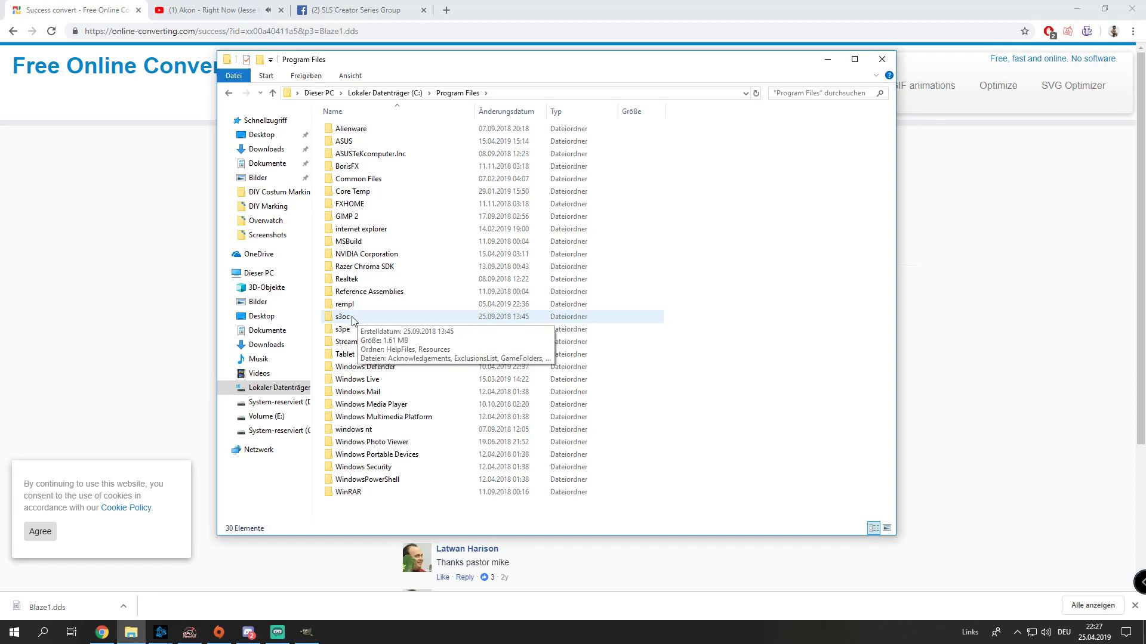
{"action": "double_click", "coordinate": [353, 321]}
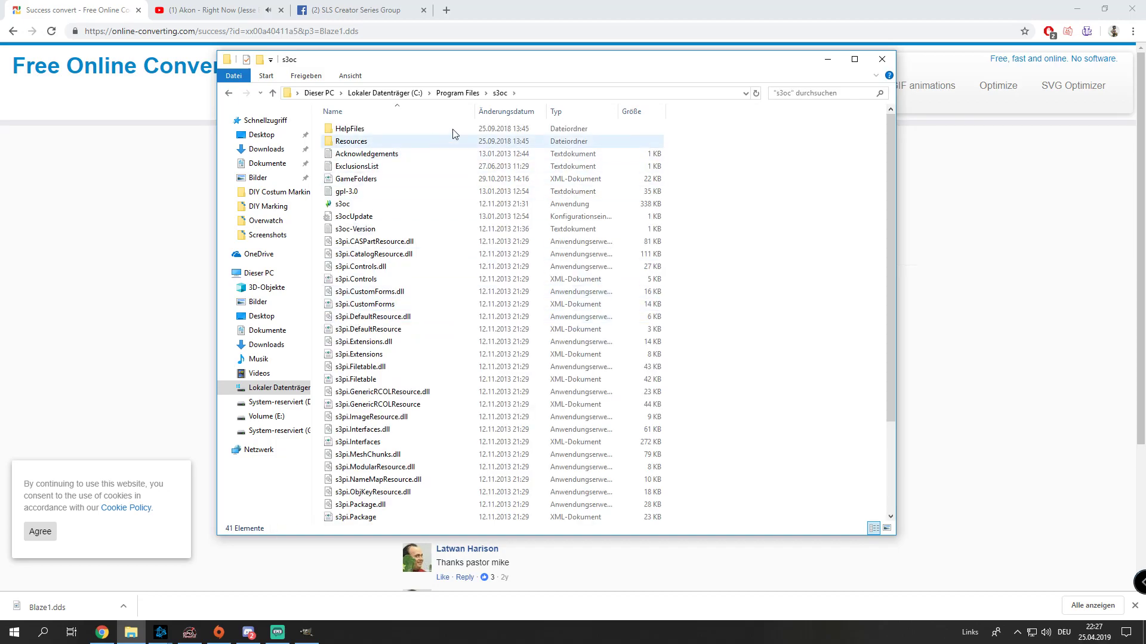
{"action": "double_click", "coordinate": [356, 204]}
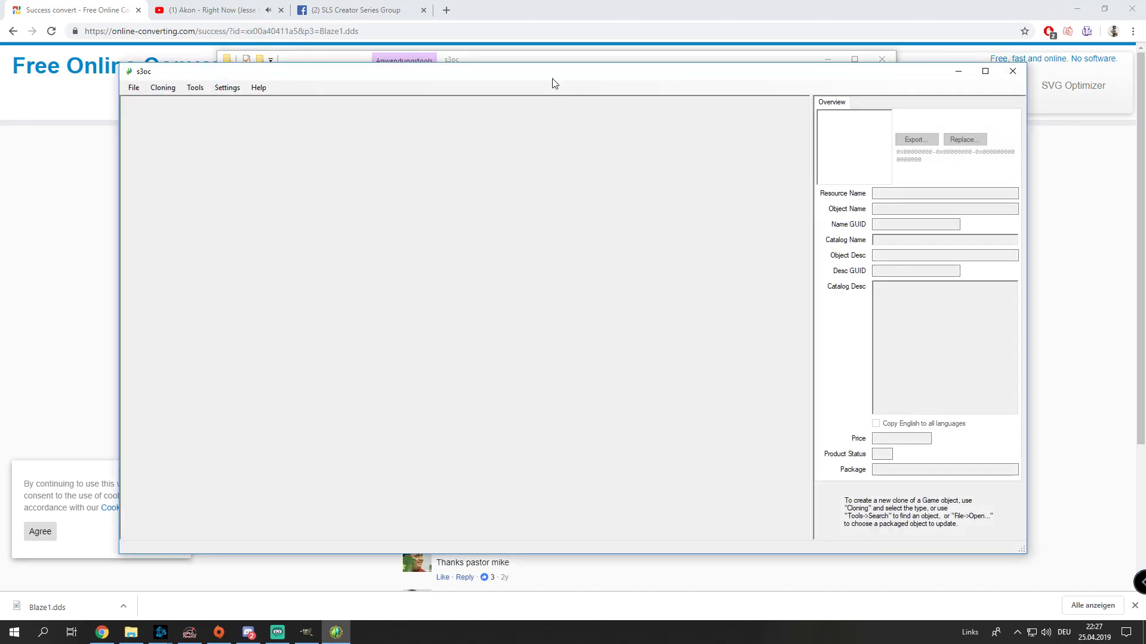
- Maximize s3oc, open NikkiCalvaria_3ChannelBase.package and bring up Clone options for its CASP part
{"action": "left_click_drag", "start_coordinate": [553, 79], "coordinate": [540, 1]}
{"action": "left_click", "coordinate": [12, 22]}
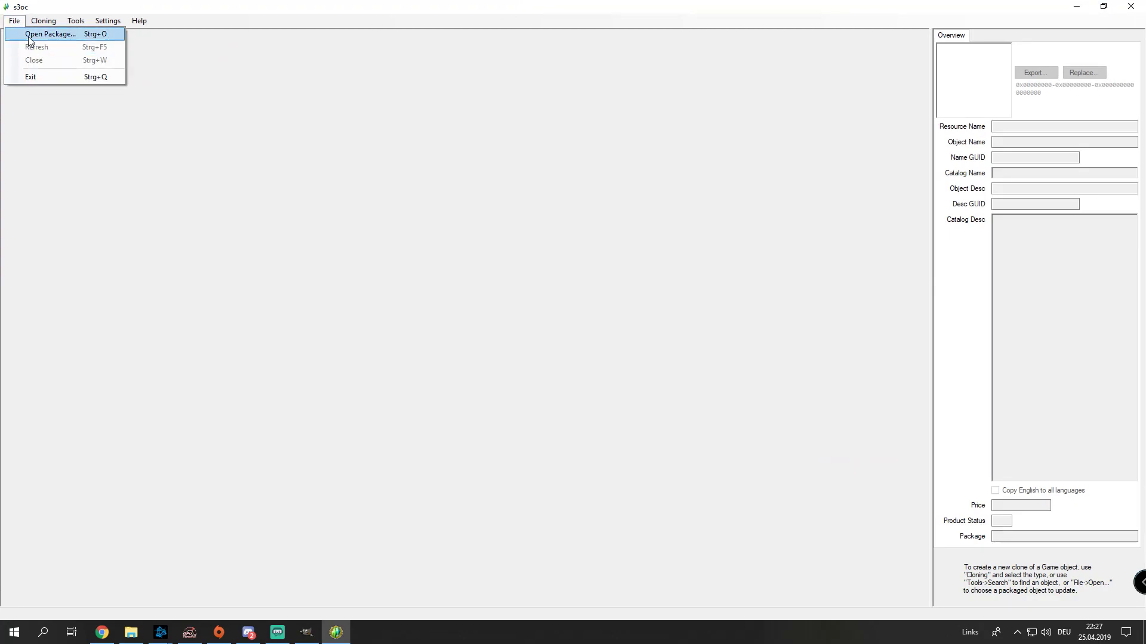
{"action": "left_click", "coordinate": [27, 36]}
{"action": "scroll", "coordinate": [263, 223], "scroll_direction": "down", "scroll_amount": 6}
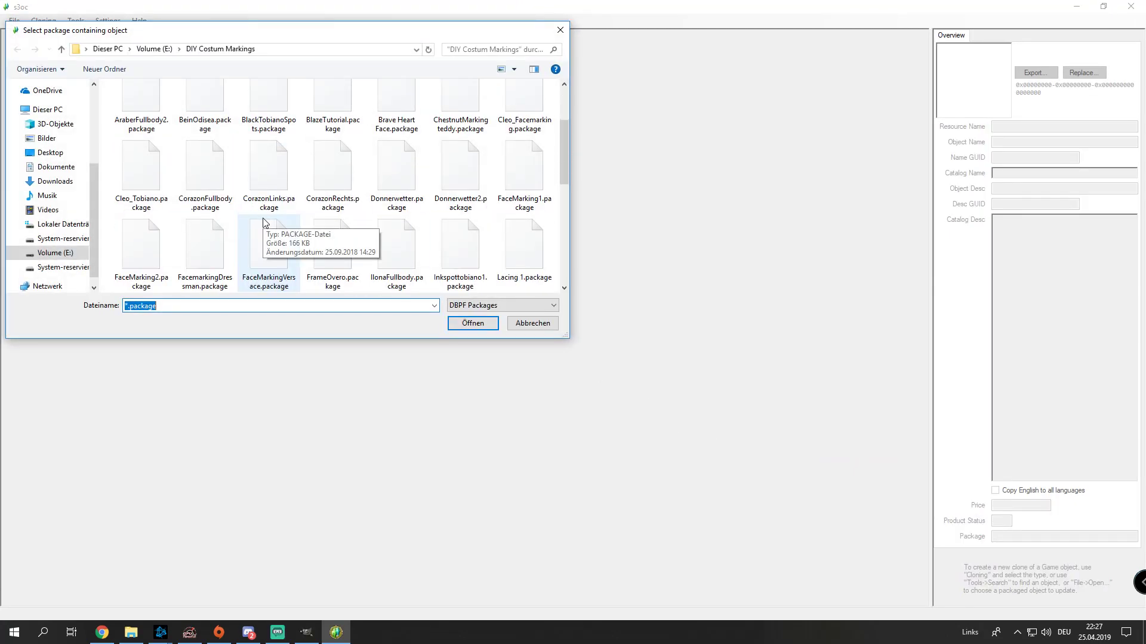
{"action": "left_click", "coordinate": [457, 200]}
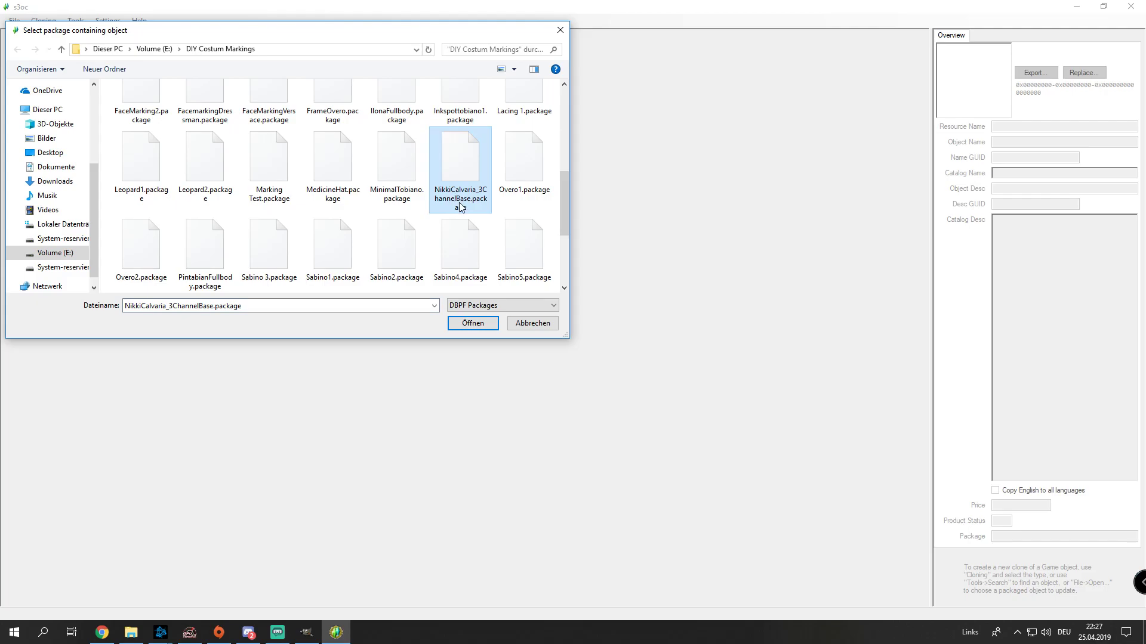
{"action": "double_click", "coordinate": [472, 173]}
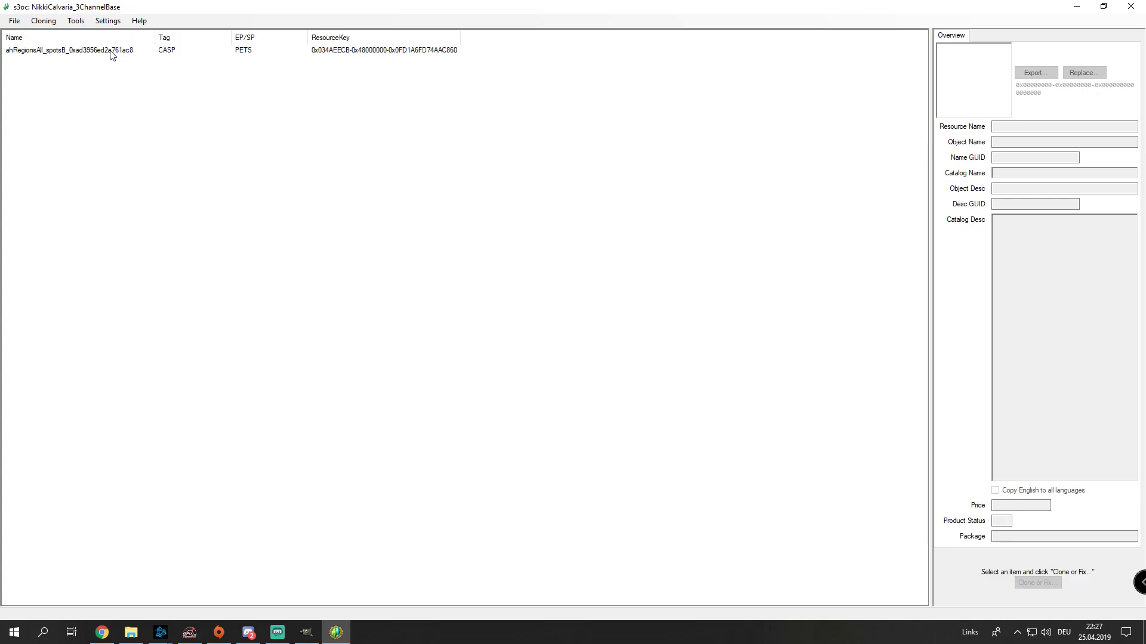
{"action": "left_click", "coordinate": [110, 53]}
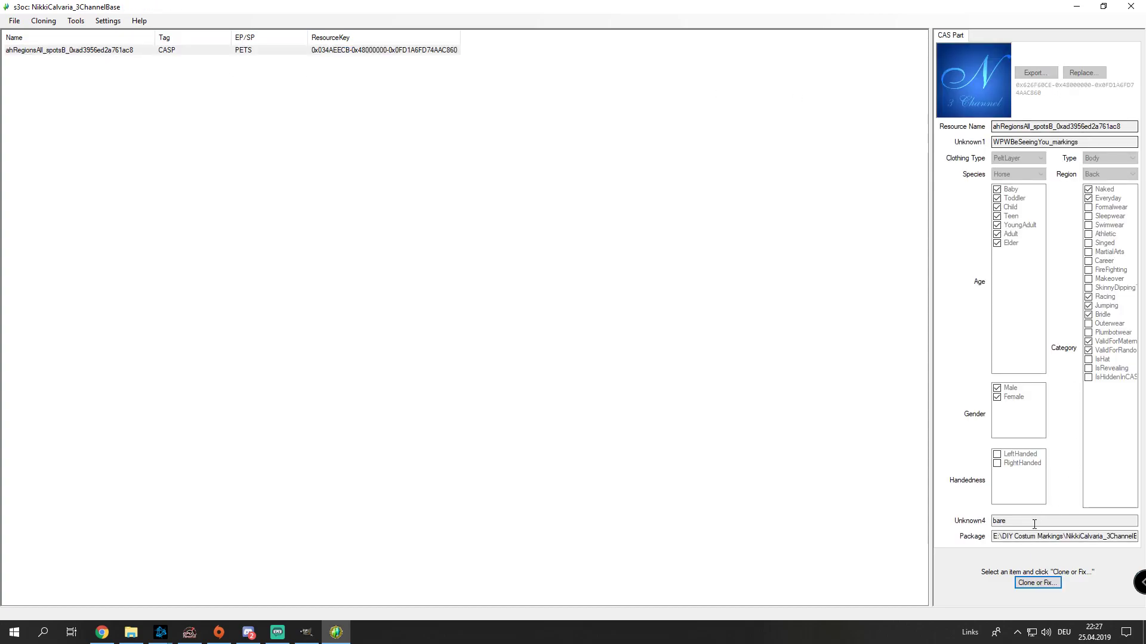
{"action": "left_click", "coordinate": [1028, 587]}
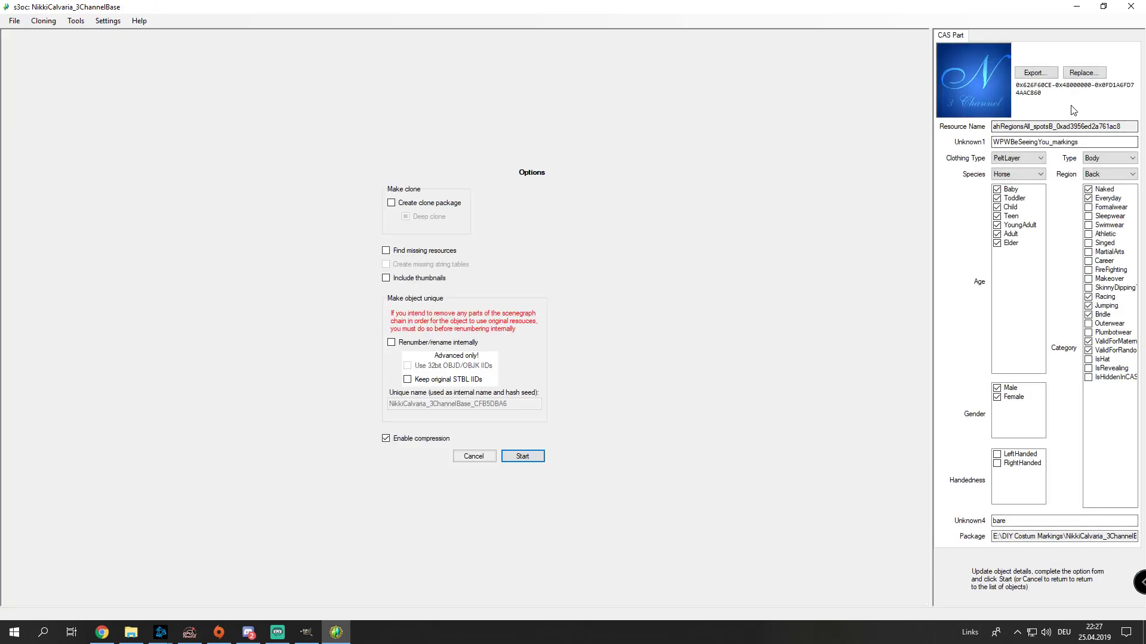
- Keep Back as the clone's body region
{"action": "left_click", "coordinate": [1104, 174]}
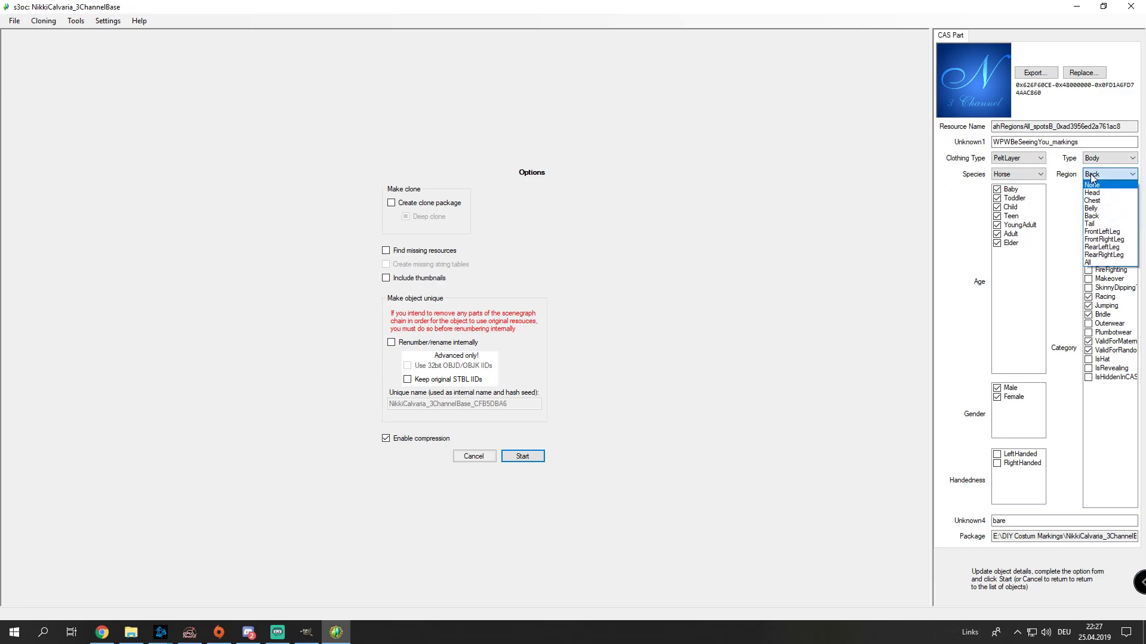
{"action": "left_click", "coordinate": [1103, 217]}
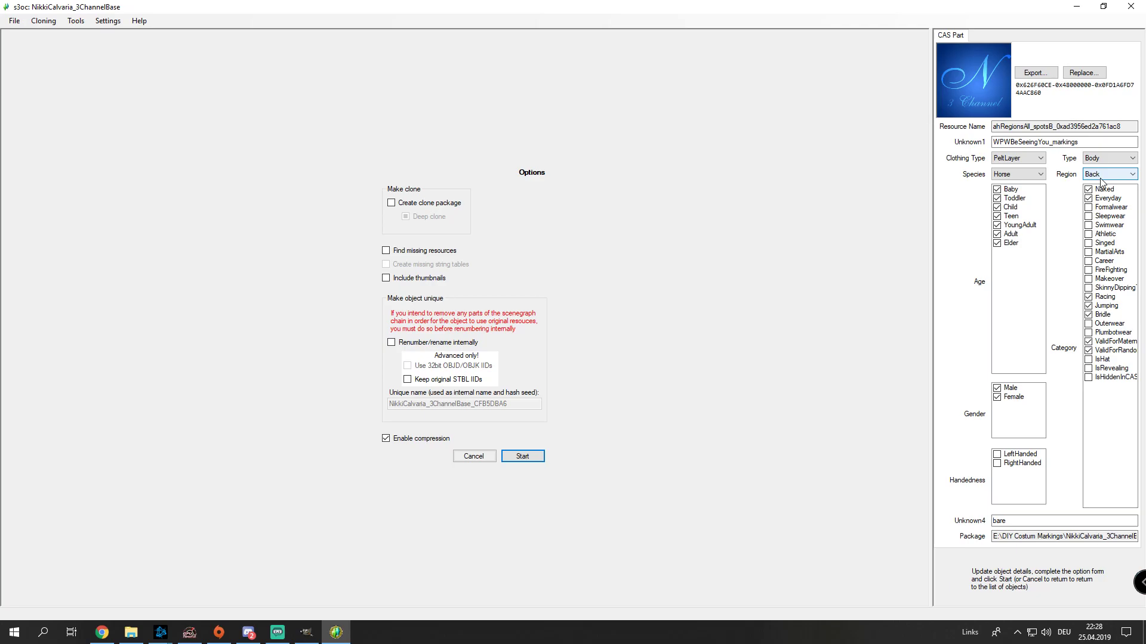
{"action": "left_click", "coordinate": [1108, 178]}
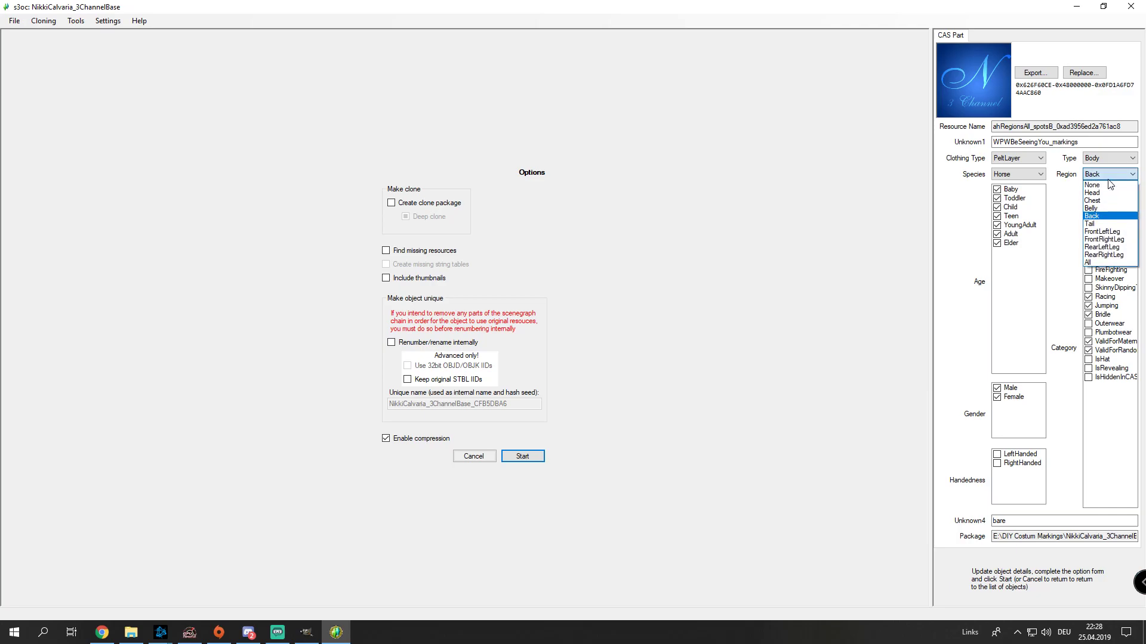
{"action": "left_click", "coordinate": [1103, 174]}
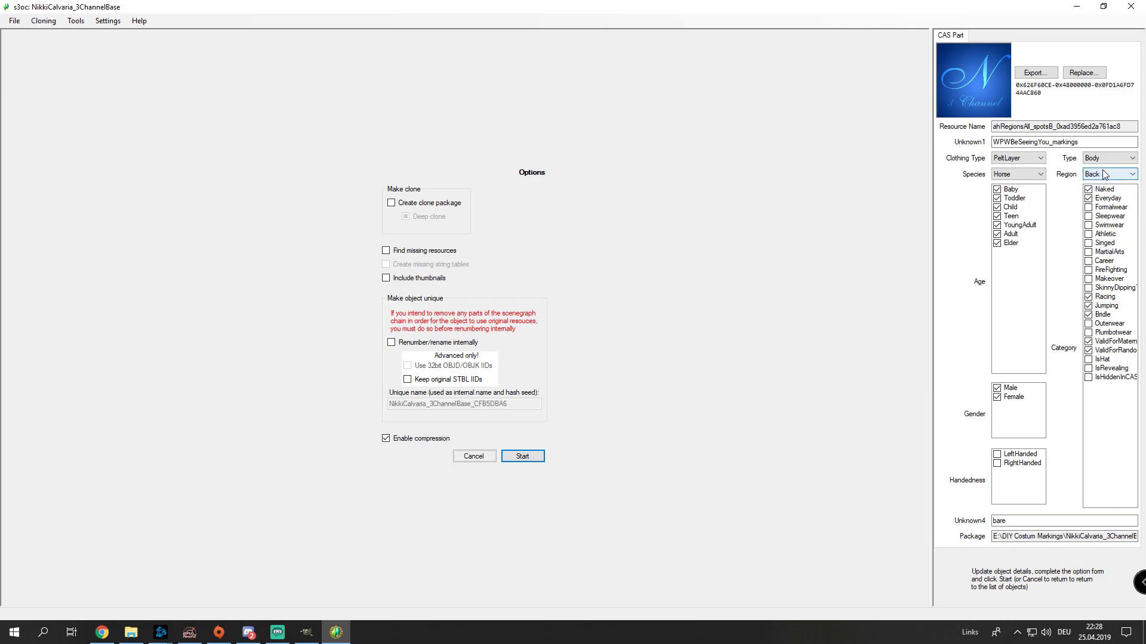
- Clone with internal renumbering under unique name Blaze1, saving Blaze1 in DIY Costum Markings
{"action": "left_click", "coordinate": [392, 204]}
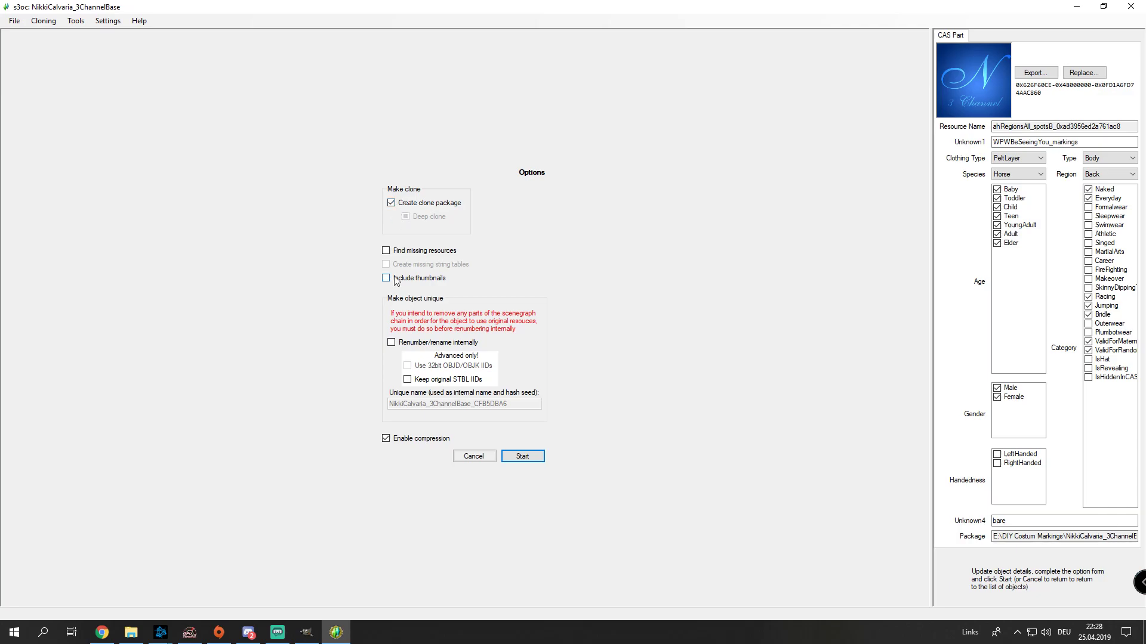
{"action": "left_click", "coordinate": [391, 342]}
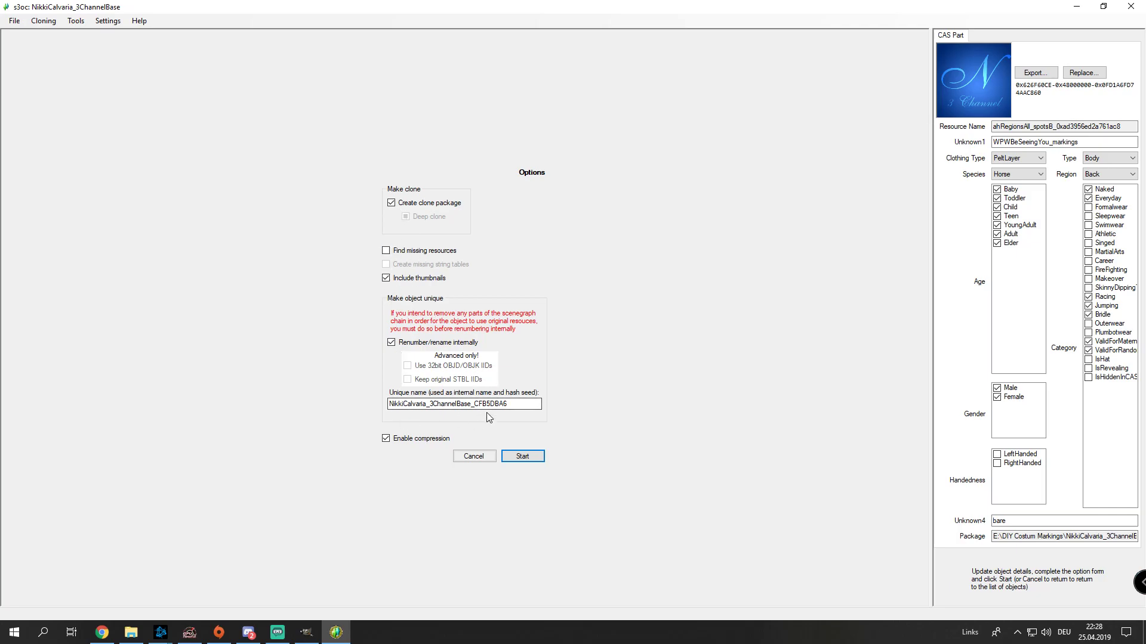
{"action": "left_click_drag", "start_coordinate": [504, 405], "coordinate": [133, 402]}
{"action": "type", "text": "G"}
{"action": "left_click", "coordinate": [513, 457]}
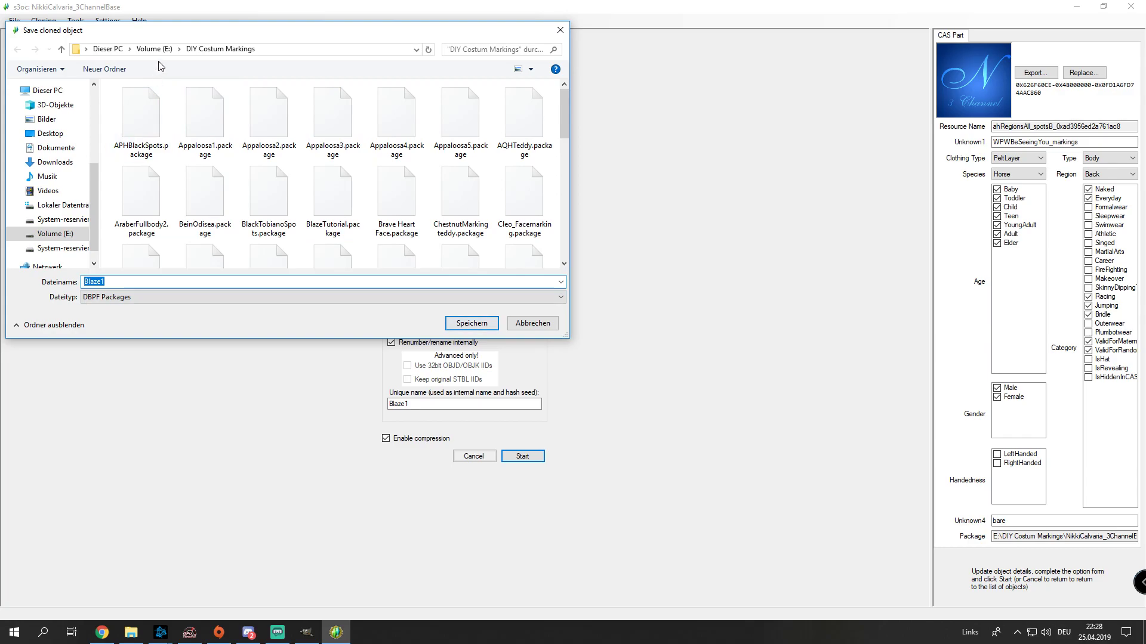
{"action": "left_click", "coordinate": [481, 325]}
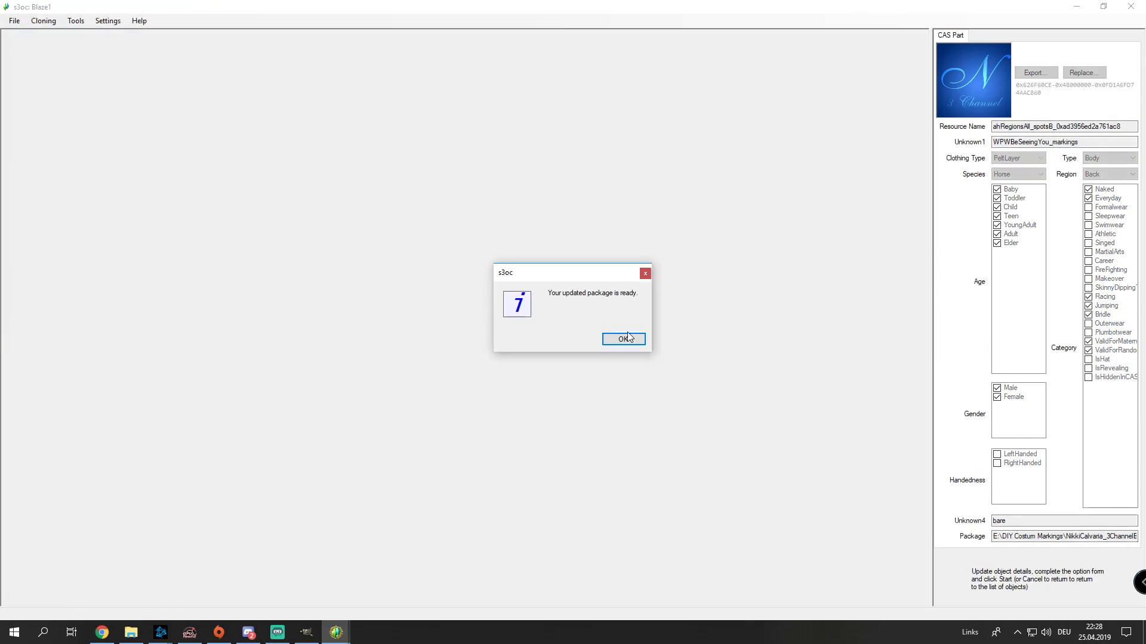
{"action": "left_click", "coordinate": [629, 346]}
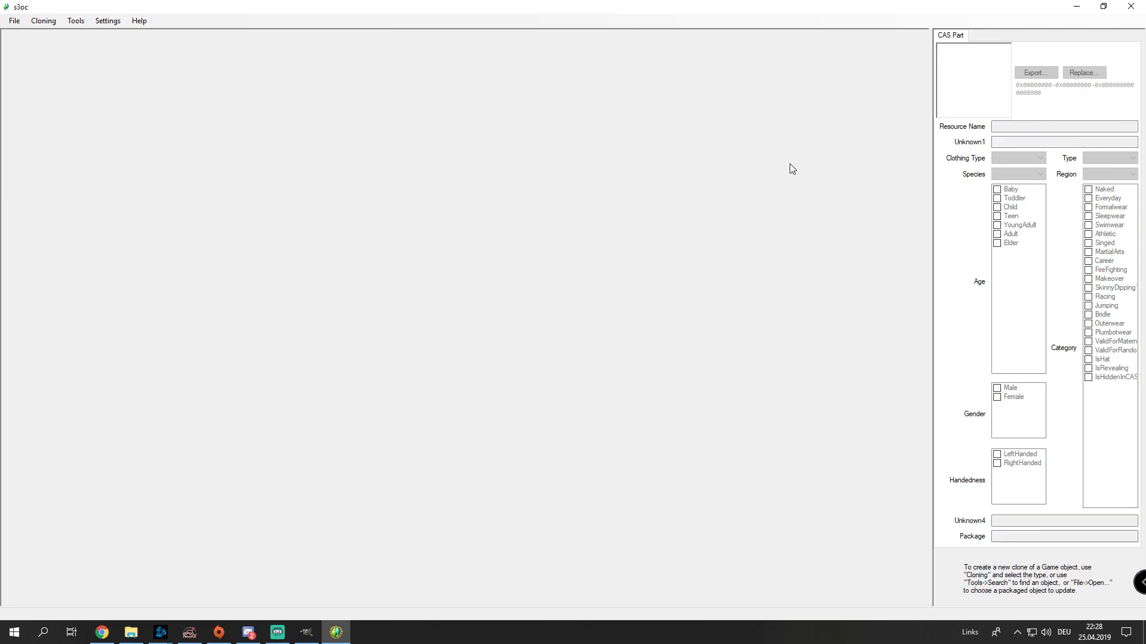
- Close s3oc and locate the downloaded Blaze1 texture in Downloads
{"action": "double_click", "coordinate": [926, 10]}
{"action": "left_click", "coordinate": [1117, 15]}
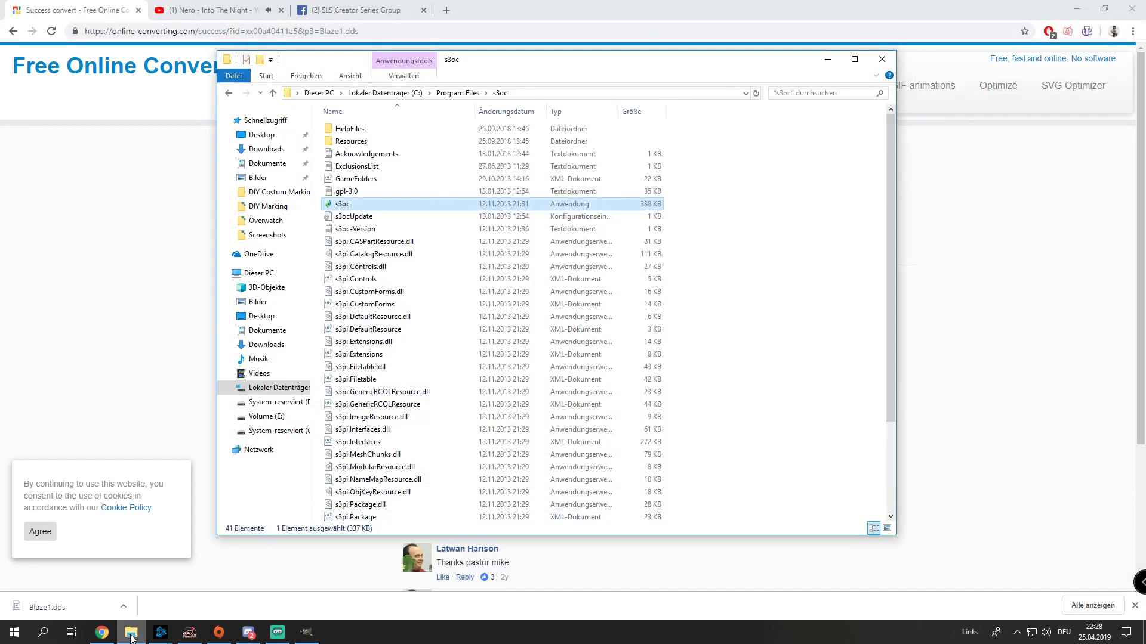
{"action": "mouse_move", "coordinate": [128, 637]}
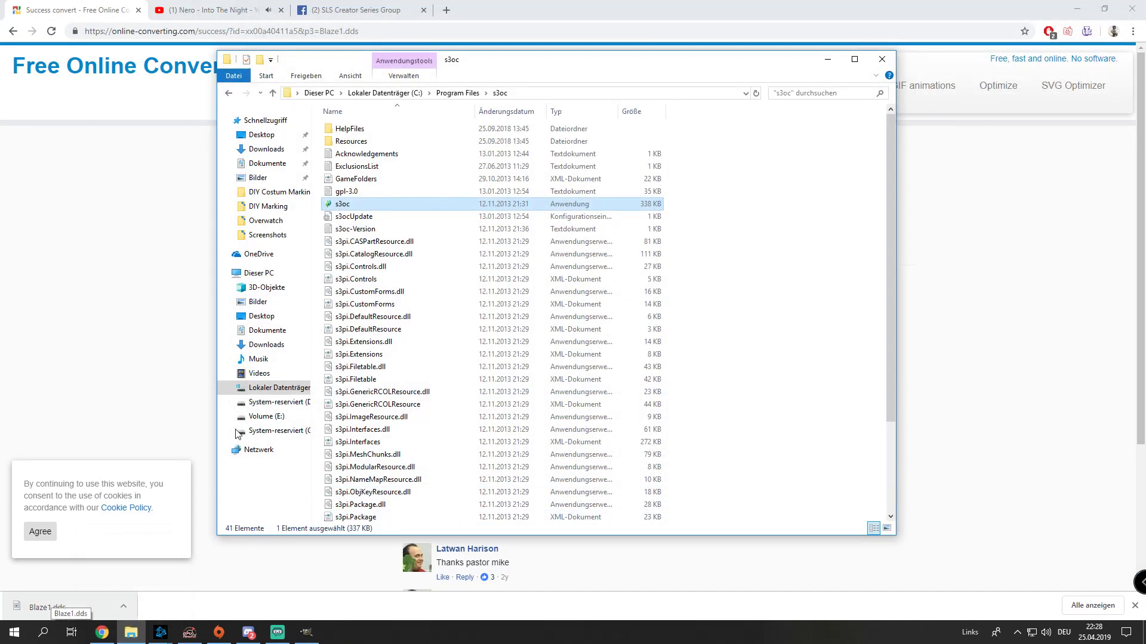
{"action": "left_click", "coordinate": [267, 149]}
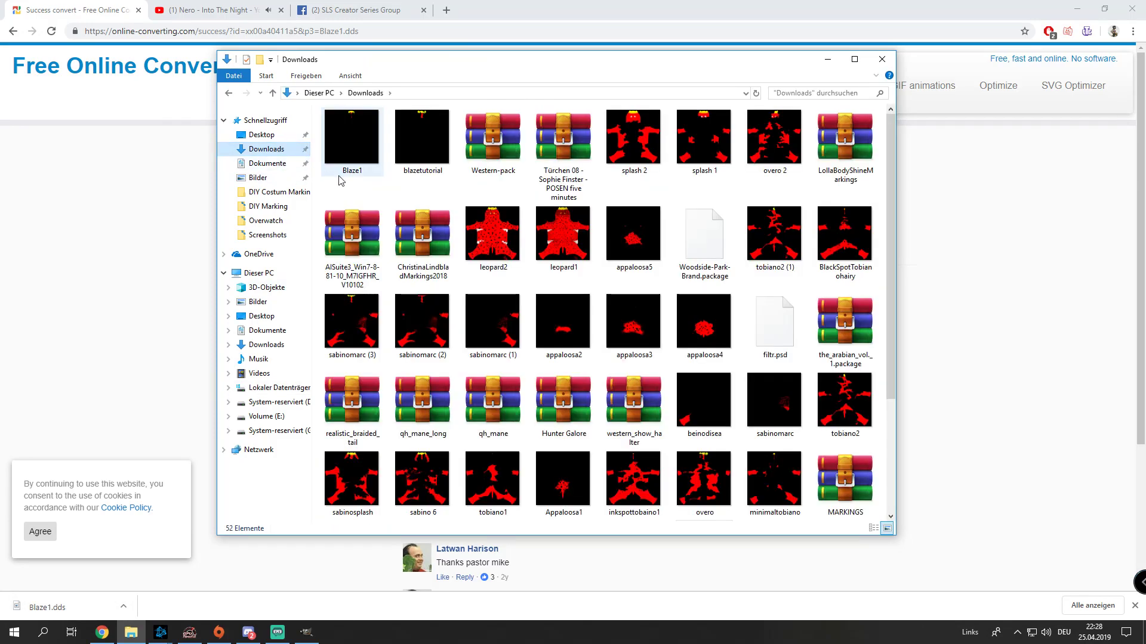
{"action": "left_click", "coordinate": [351, 145]}
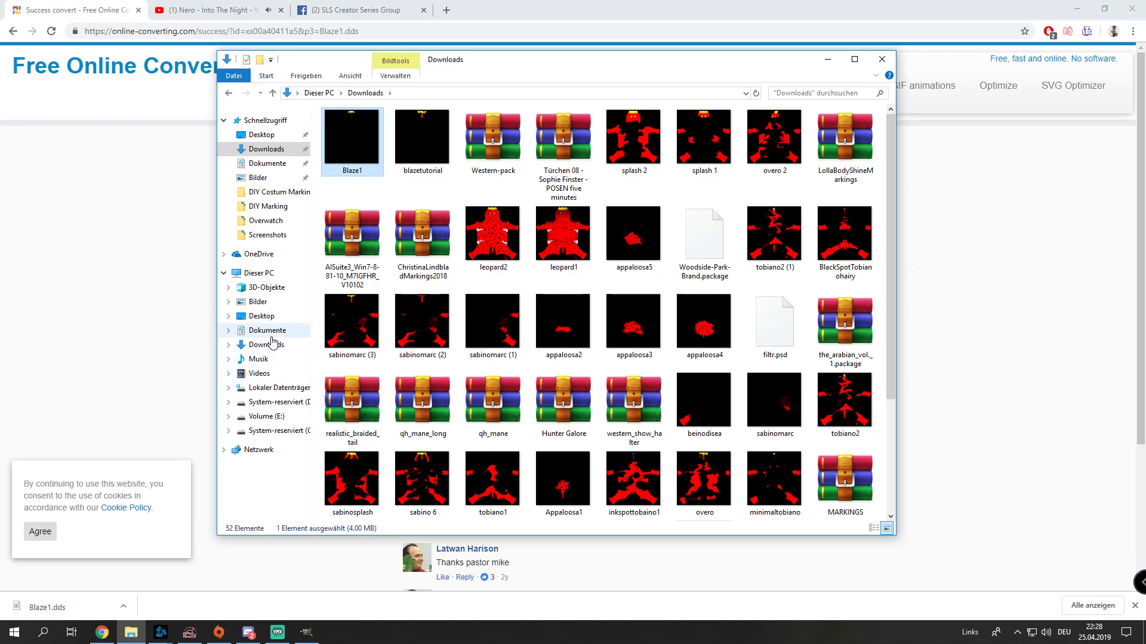
- Launch s3pe.exe from C:\Program Files\s3pe
{"action": "left_click", "coordinate": [259, 273]}
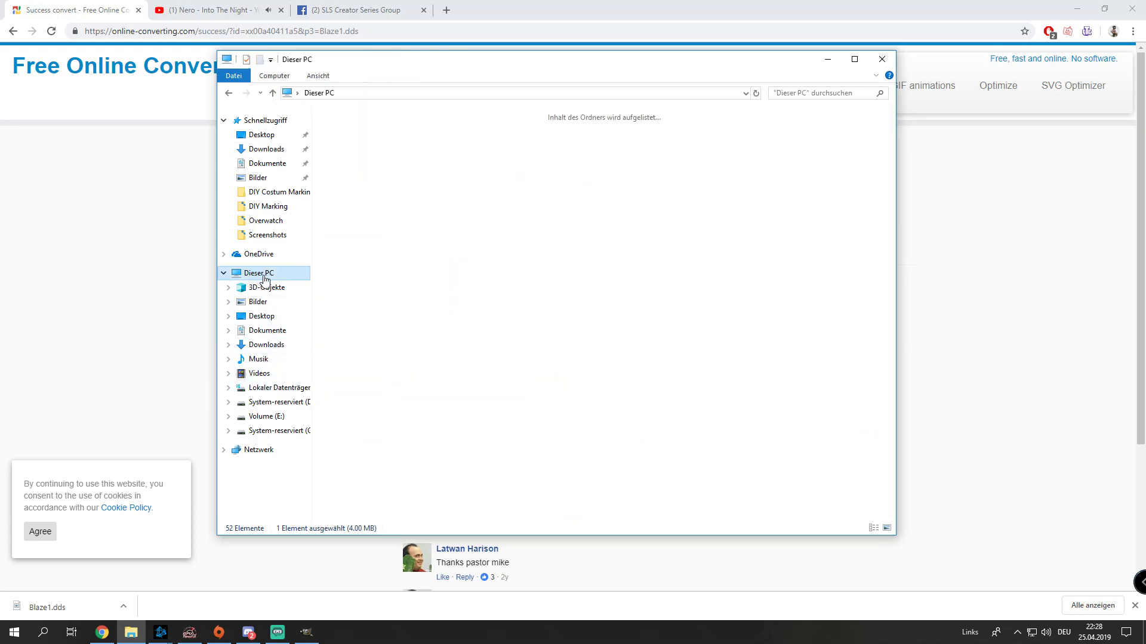
{"action": "double_click", "coordinate": [401, 267]}
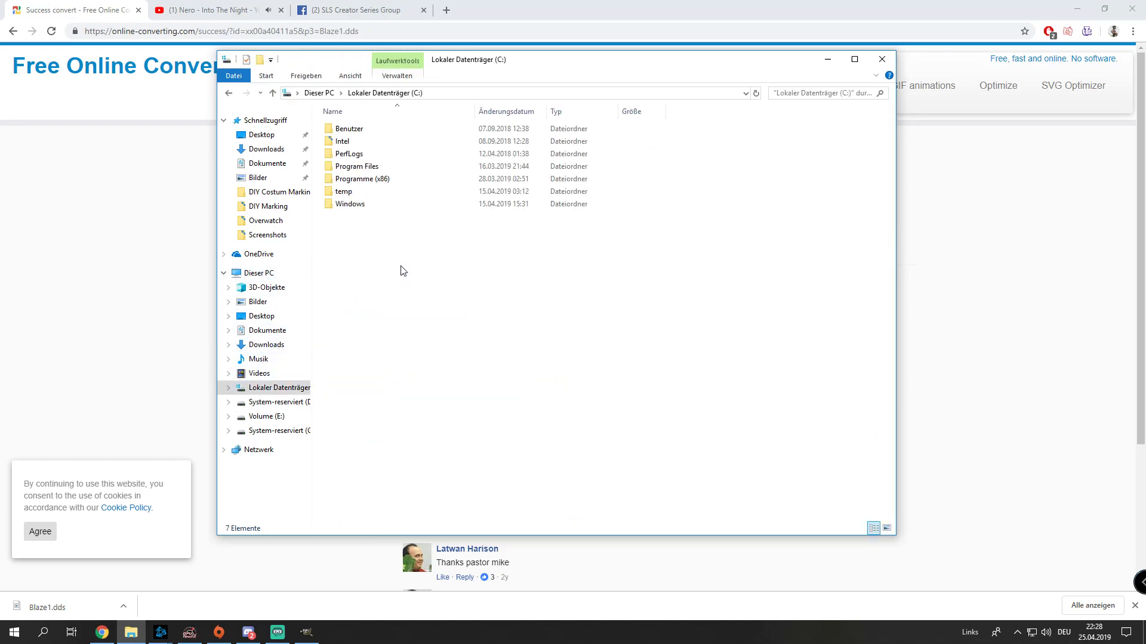
{"action": "double_click", "coordinate": [356, 164]}
{"action": "double_click", "coordinate": [345, 330]}
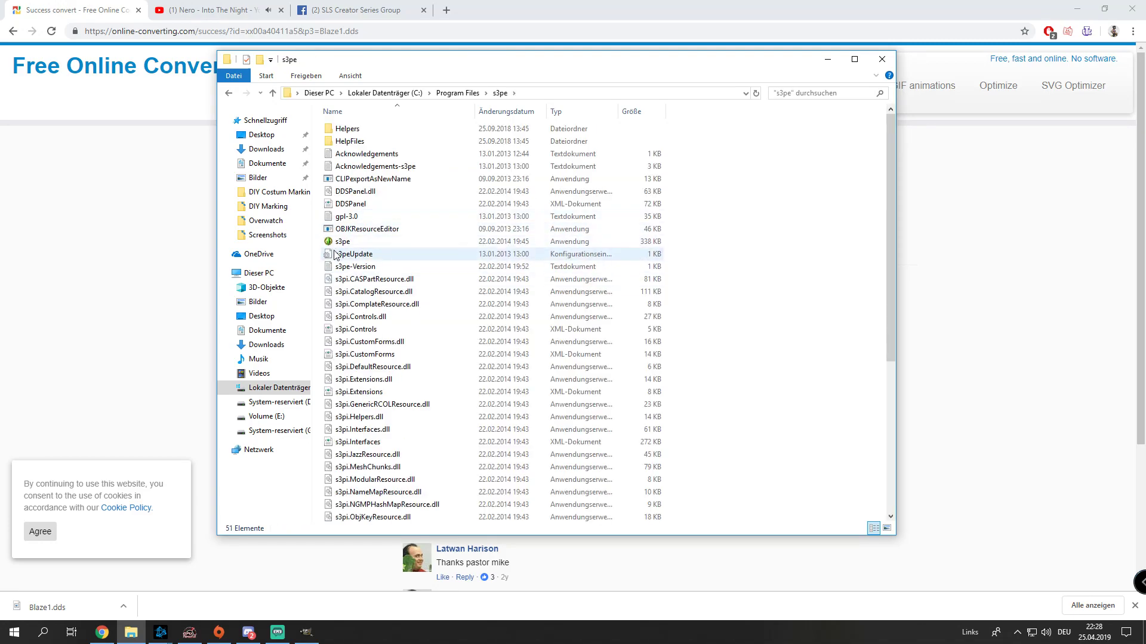
{"action": "double_click", "coordinate": [339, 244]}
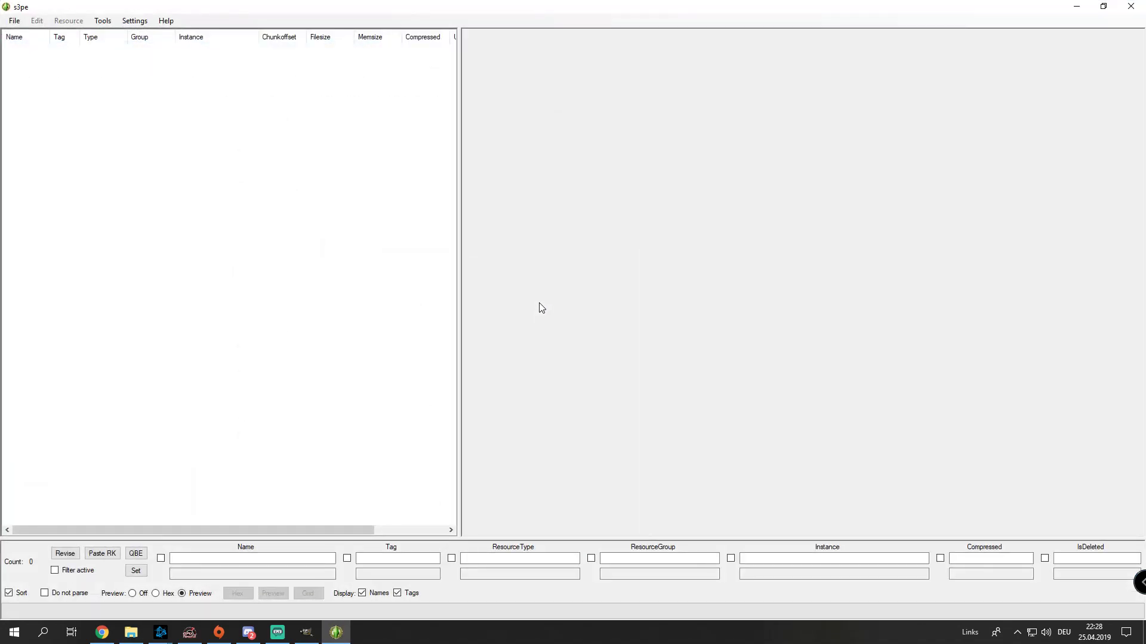
- Create a new package and import all resources from E:\DIY Costum Markings\Blaze1.package
{"action": "left_click", "coordinate": [15, 20]}
{"action": "left_click", "coordinate": [28, 33]}
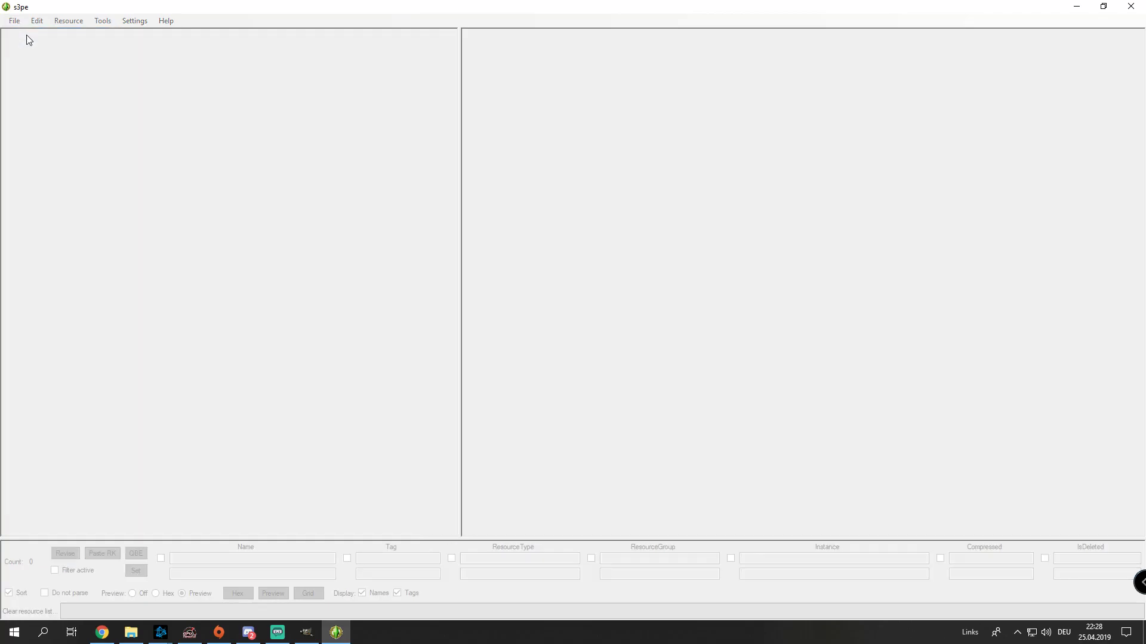
{"action": "right_click", "coordinate": [76, 112]}
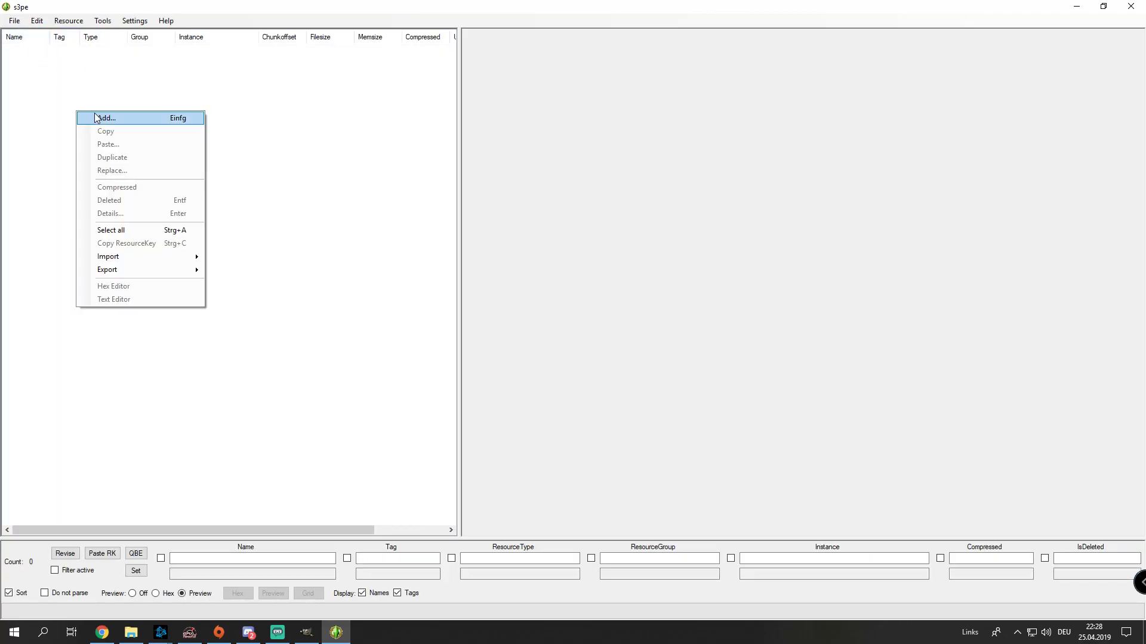
{"action": "mouse_move", "coordinate": [110, 257]}
{"action": "left_click", "coordinate": [242, 270]}
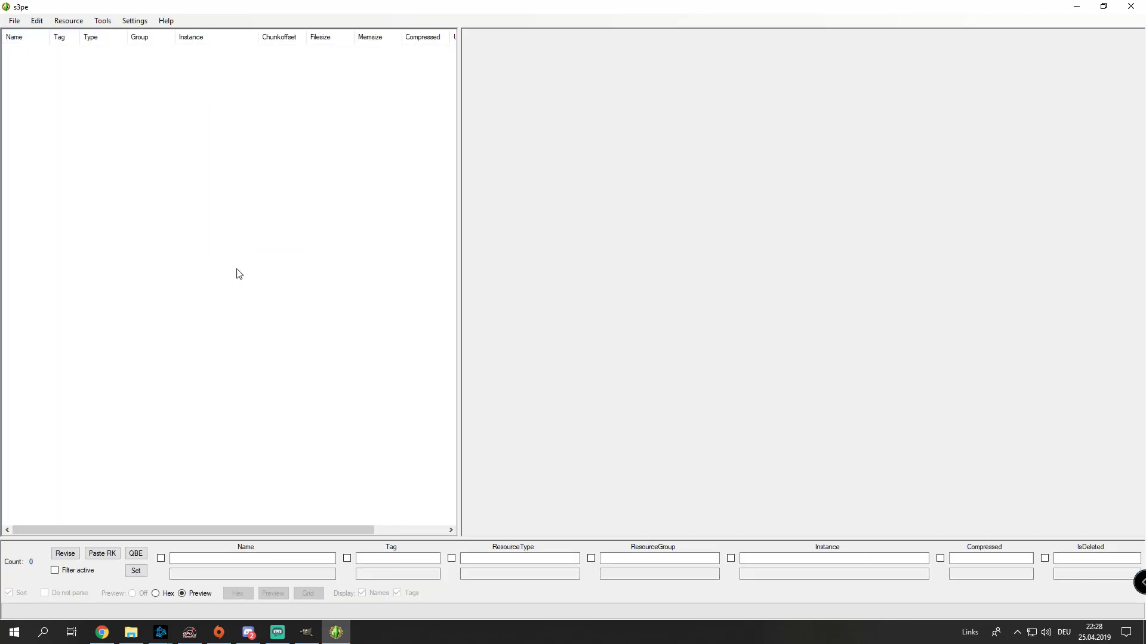
{"action": "scroll", "coordinate": [61, 159], "scroll_direction": "up", "scroll_amount": 3}
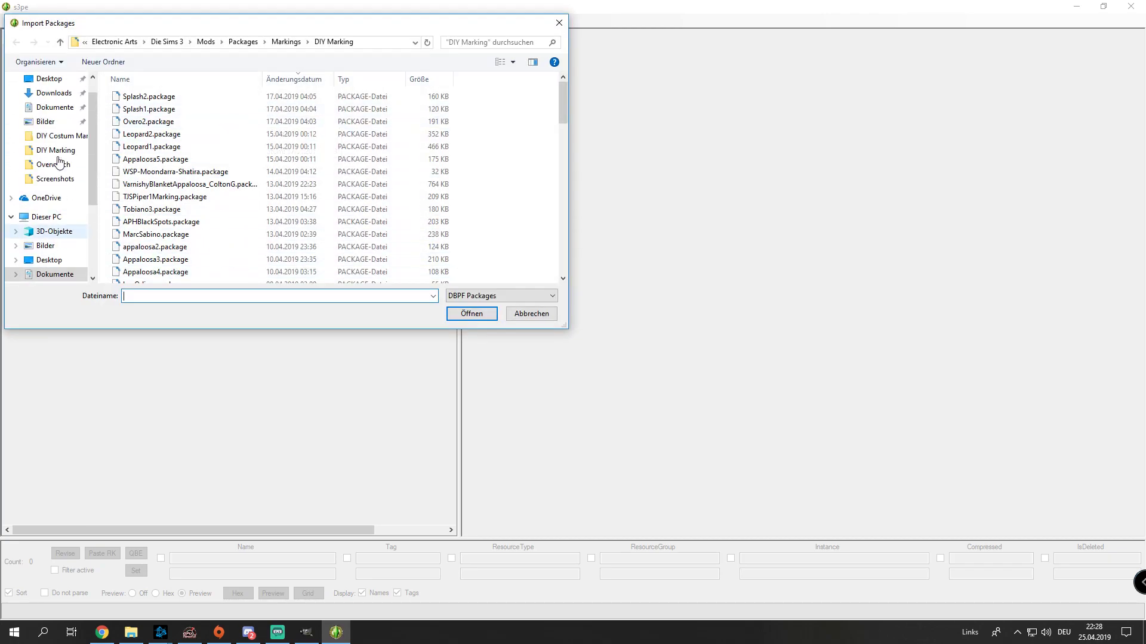
{"action": "left_click", "coordinate": [60, 160]}
{"action": "scroll", "coordinate": [328, 179], "scroll_direction": "down", "scroll_amount": 8}
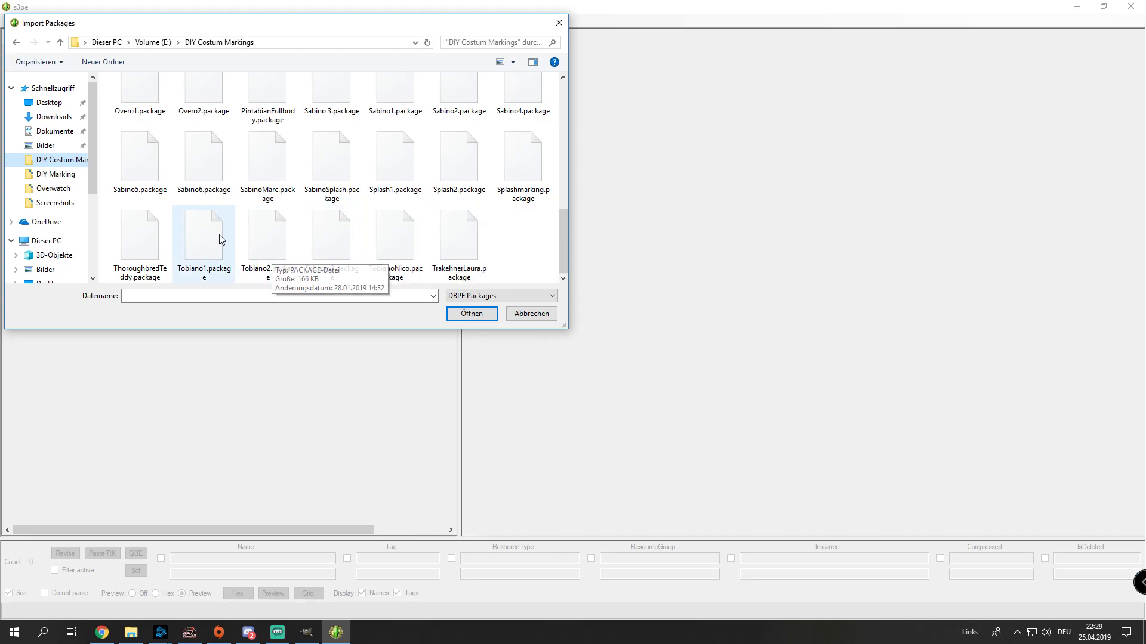
{"action": "scroll", "coordinate": [220, 236], "scroll_direction": "up", "scroll_amount": 8}
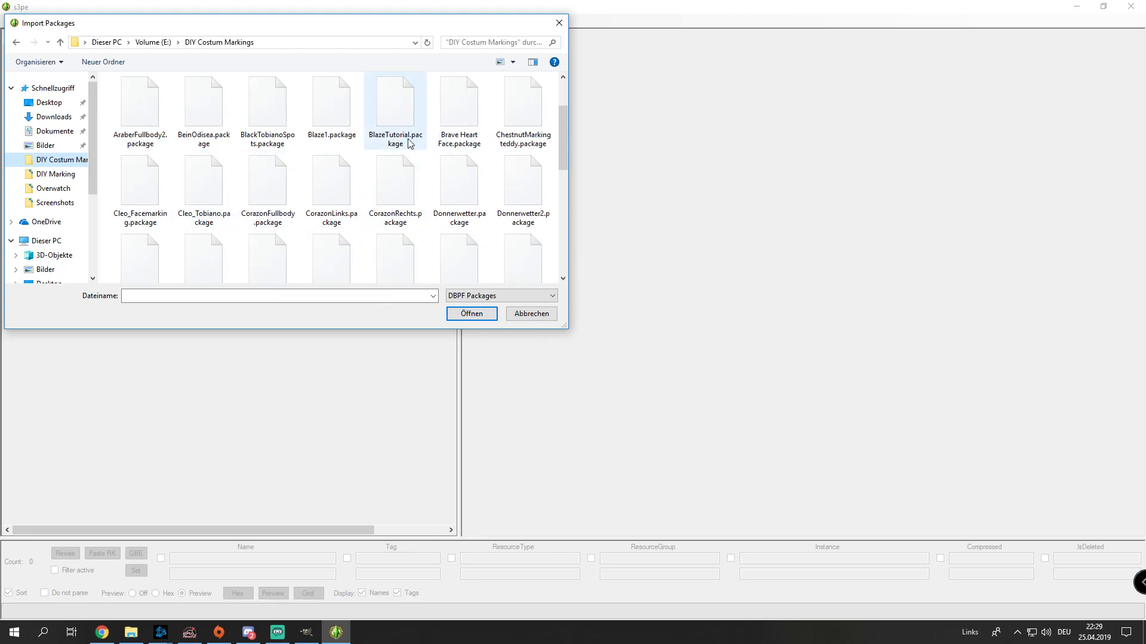
{"action": "double_click", "coordinate": [341, 131]}
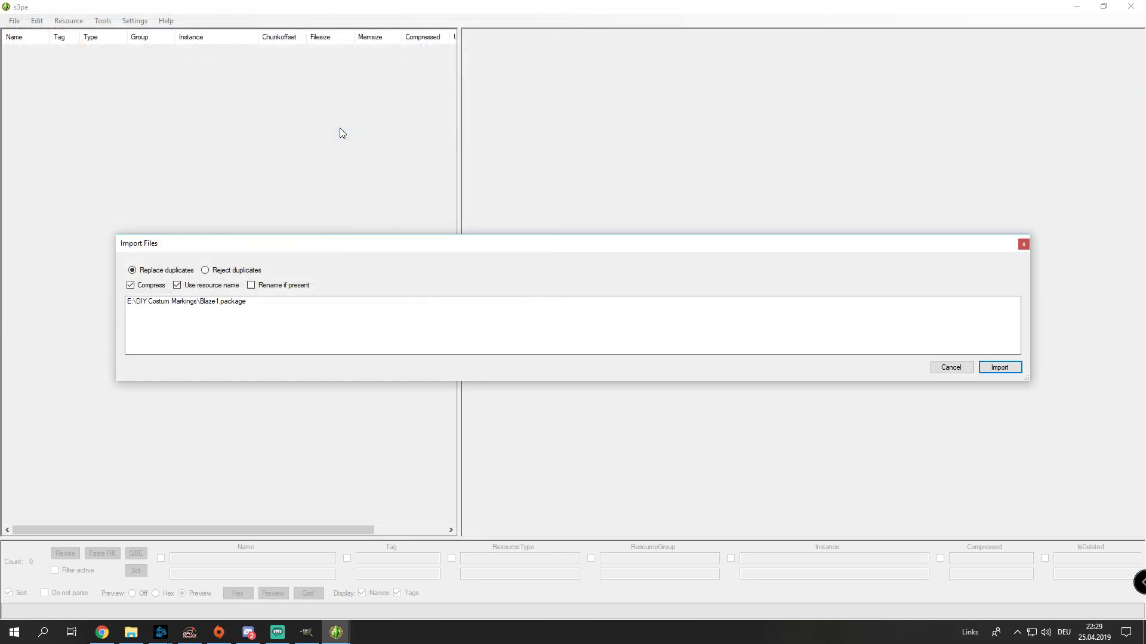
{"action": "left_click", "coordinate": [1000, 371]}
- Decline the import follow-up and replace the _IMG texture with Blaze1 from Downloads
{"action": "left_click", "coordinate": [594, 340]}
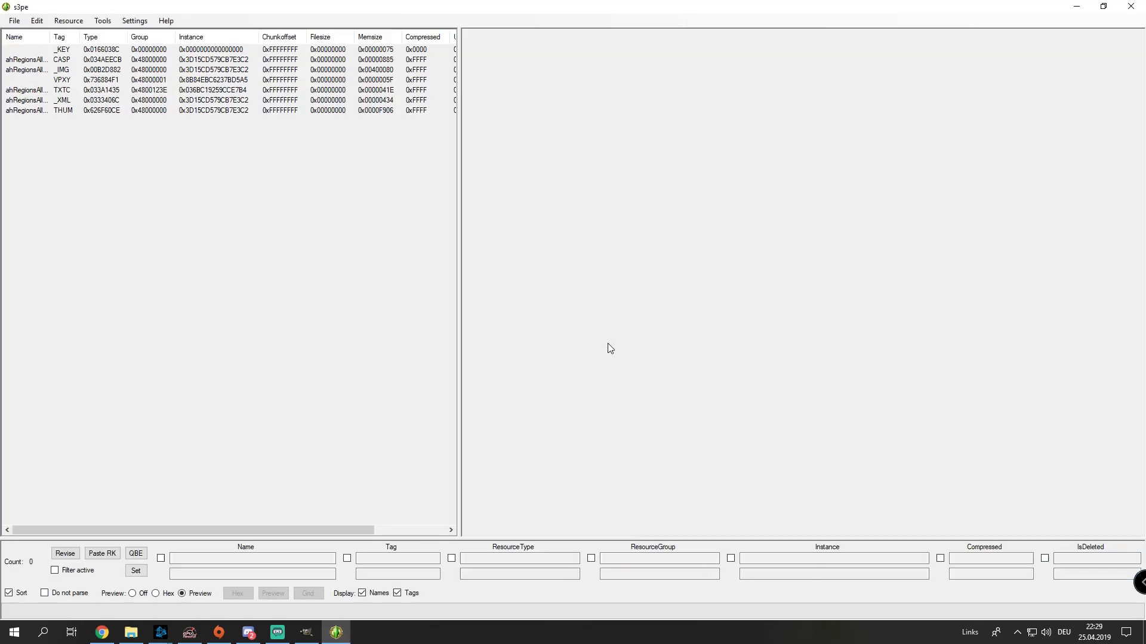
{"action": "left_click", "coordinate": [67, 69]}
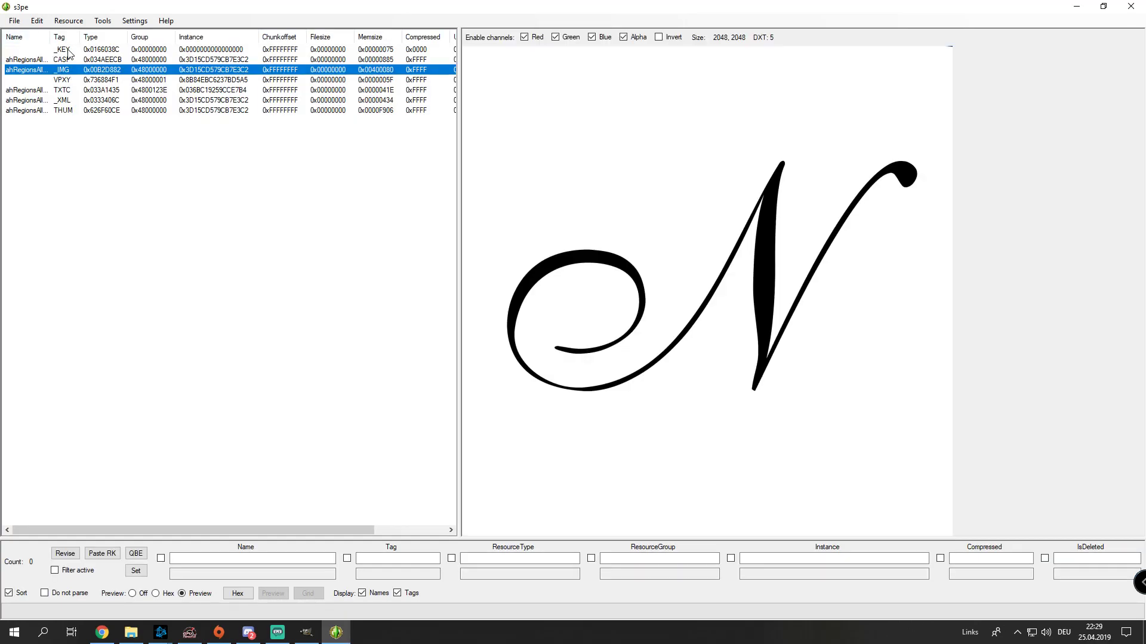
{"action": "left_click", "coordinate": [67, 59]}
{"action": "left_click", "coordinate": [66, 71]}
{"action": "right_click", "coordinate": [68, 71]}
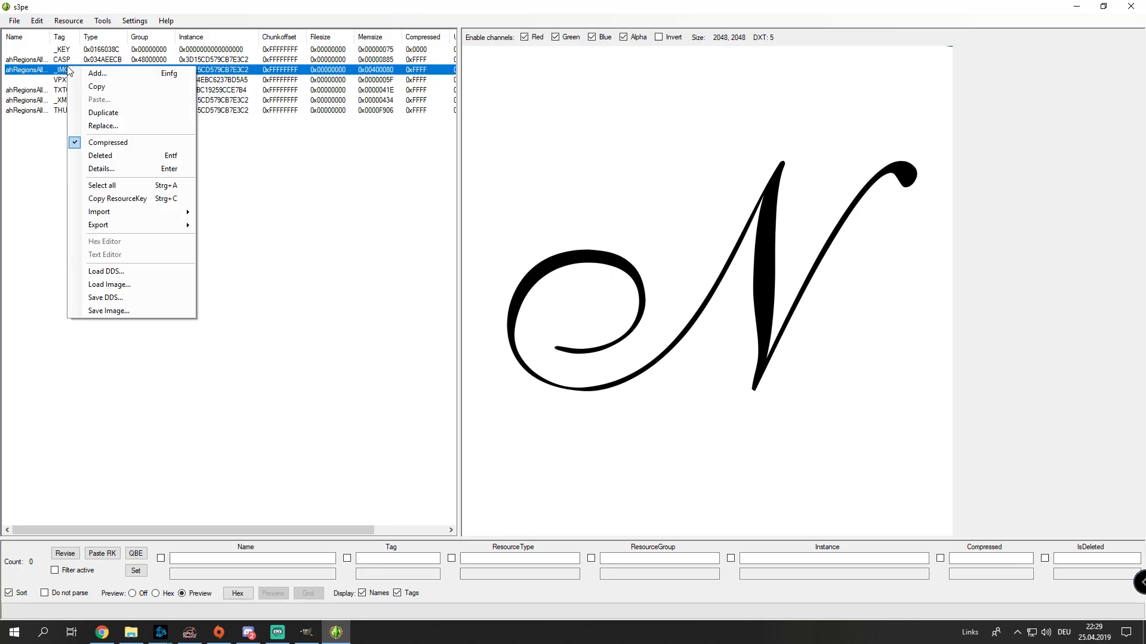
{"action": "left_click", "coordinate": [107, 126]}
{"action": "scroll", "coordinate": [54, 150], "scroll_direction": "up", "scroll_amount": 3}
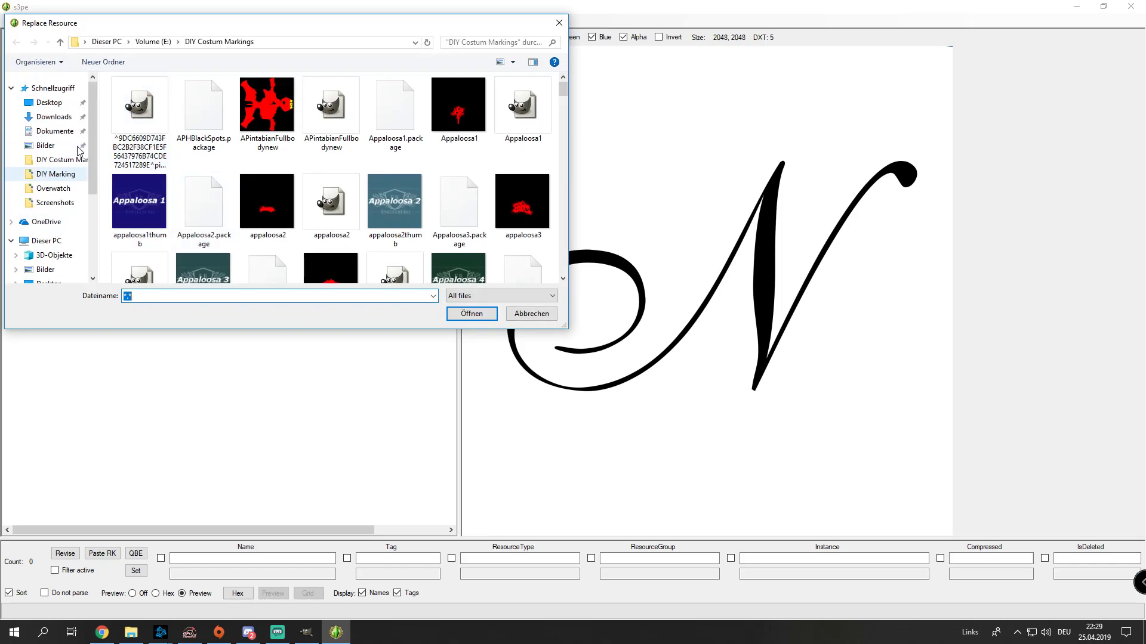
{"action": "left_click", "coordinate": [53, 117]}
{"action": "double_click", "coordinate": [202, 200]}
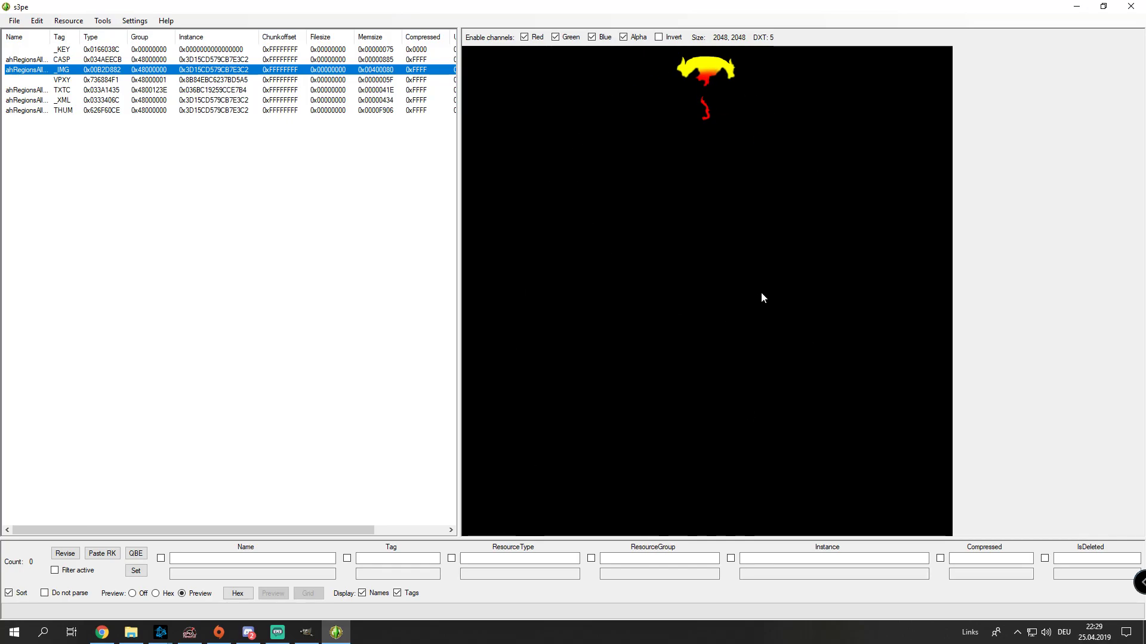
- Replace the THUM thumbnail with the green Blaze 1 image from DIY Costum Markings
{"action": "left_click", "coordinate": [102, 100]}
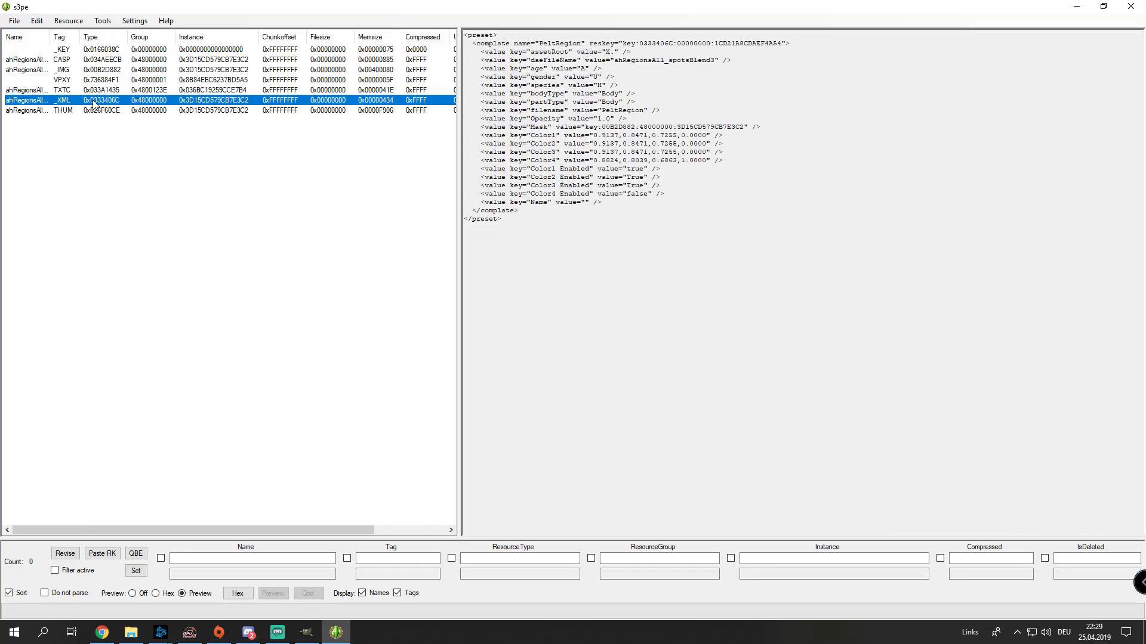
{"action": "left_click", "coordinate": [91, 111]}
{"action": "right_click", "coordinate": [80, 112]}
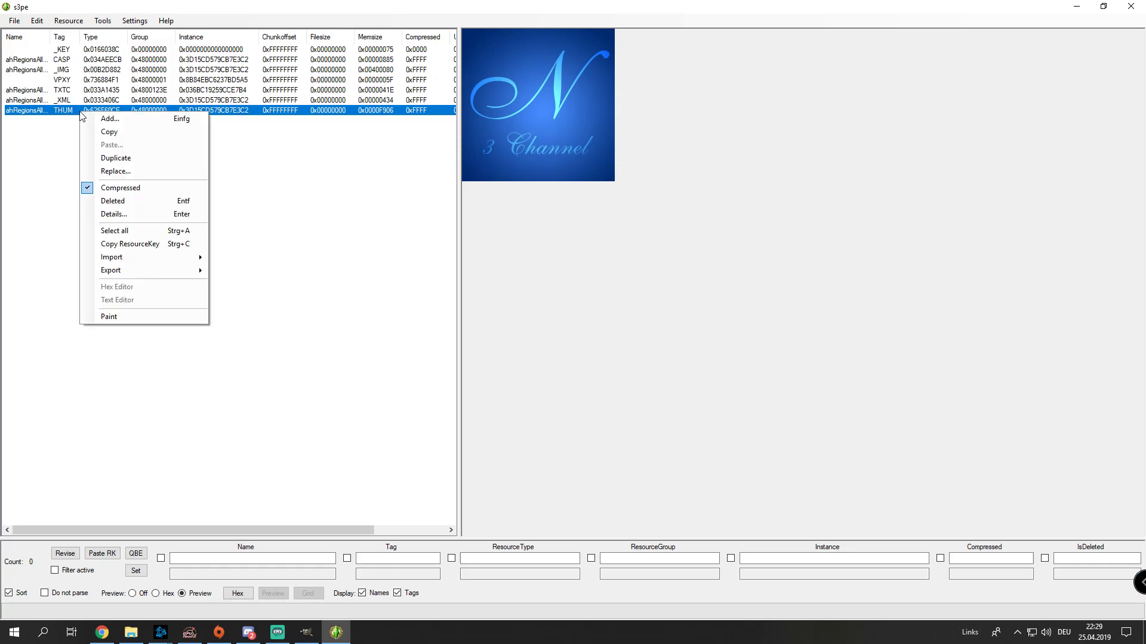
{"action": "left_click", "coordinate": [115, 171]}
{"action": "scroll", "coordinate": [207, 170], "scroll_direction": "down", "scroll_amount": 1}
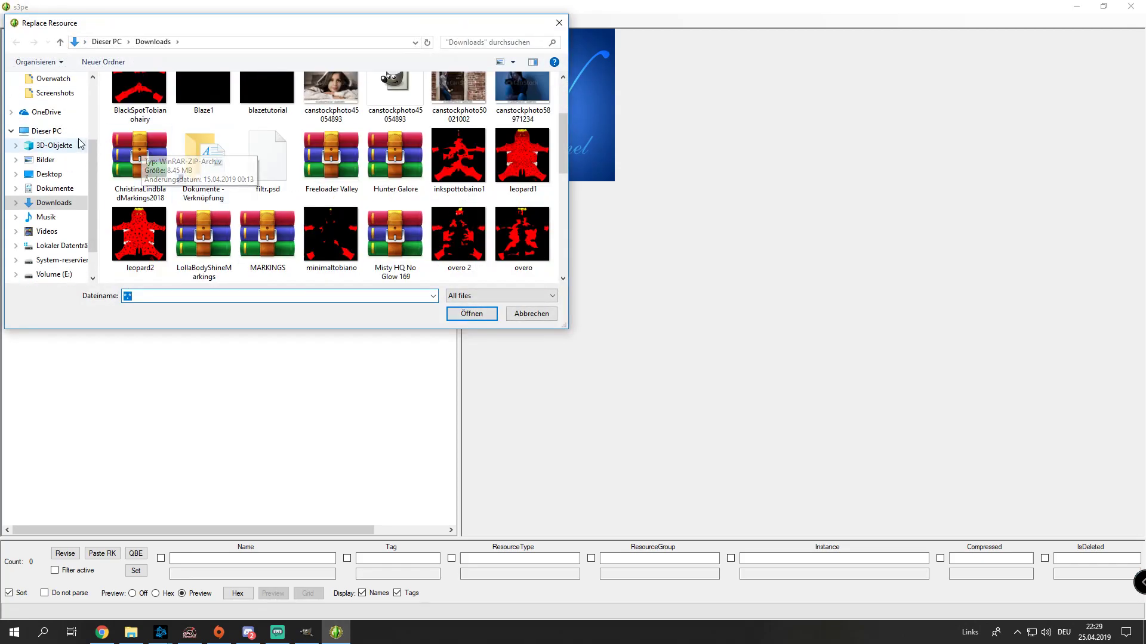
{"action": "scroll", "coordinate": [46, 150], "scroll_direction": "up", "scroll_amount": 5}
{"action": "left_click", "coordinate": [57, 160]}
{"action": "scroll", "coordinate": [317, 234], "scroll_direction": "down", "scroll_amount": 3}
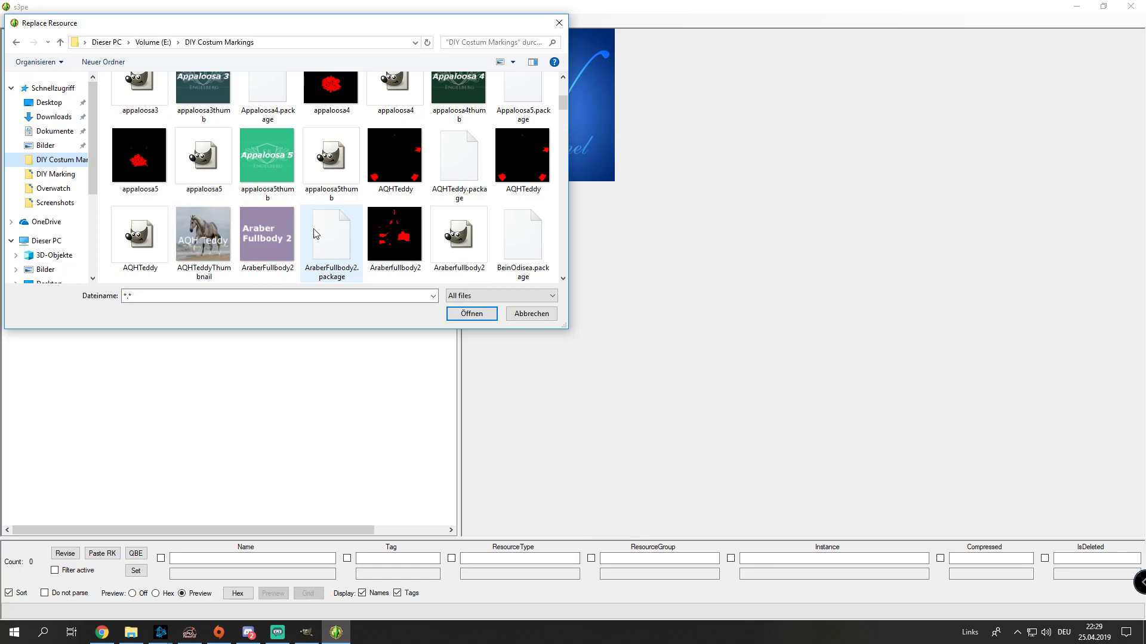
{"action": "scroll", "coordinate": [317, 234], "scroll_direction": "down", "scroll_amount": 3}
{"action": "left_click", "coordinate": [522, 238]}
{"action": "double_click", "coordinate": [481, 252]}
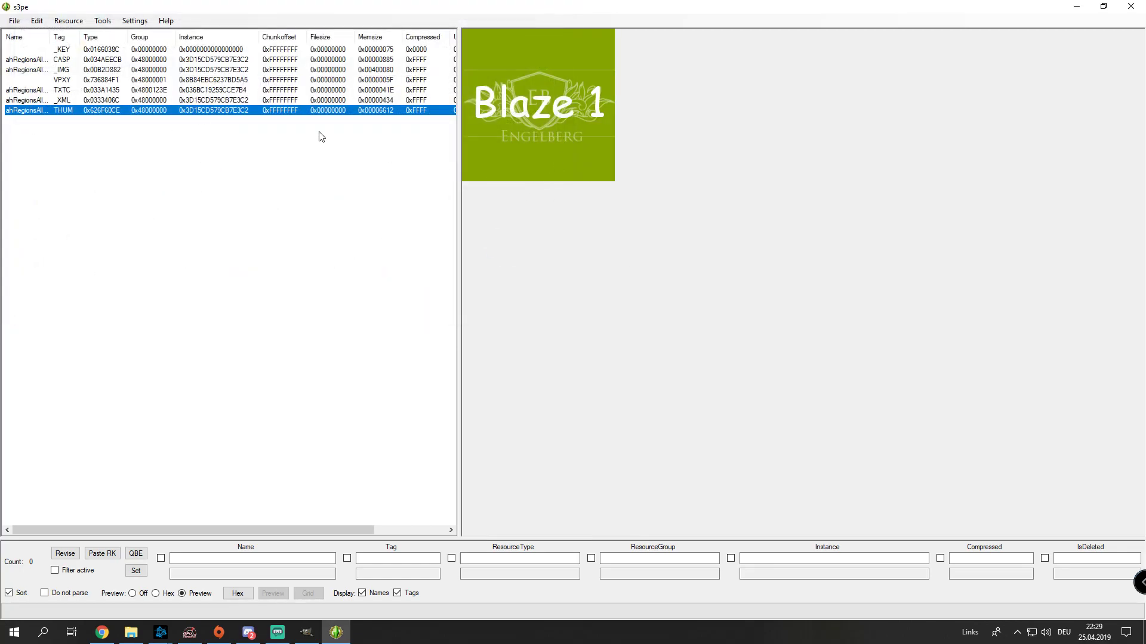
{"action": "left_click", "coordinate": [15, 21]}
- Save the package as Blaze1.package in Mods\Packages\Markings\DIY Marking
{"action": "left_click", "coordinate": [49, 88]}
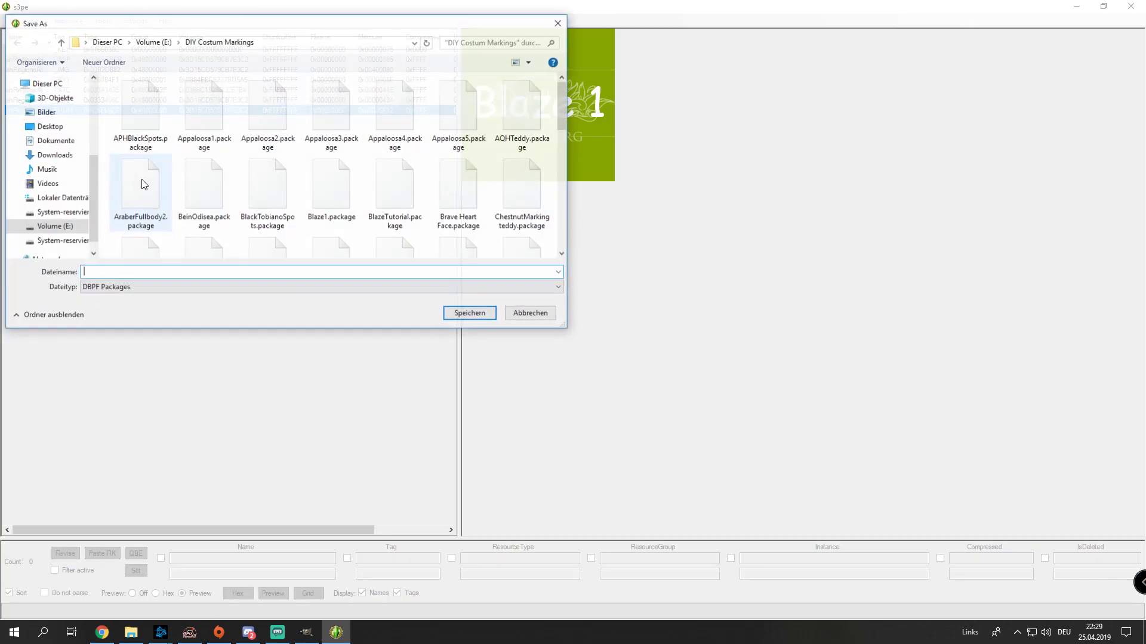
{"action": "scroll", "coordinate": [59, 179], "scroll_direction": "up", "scroll_amount": 4}
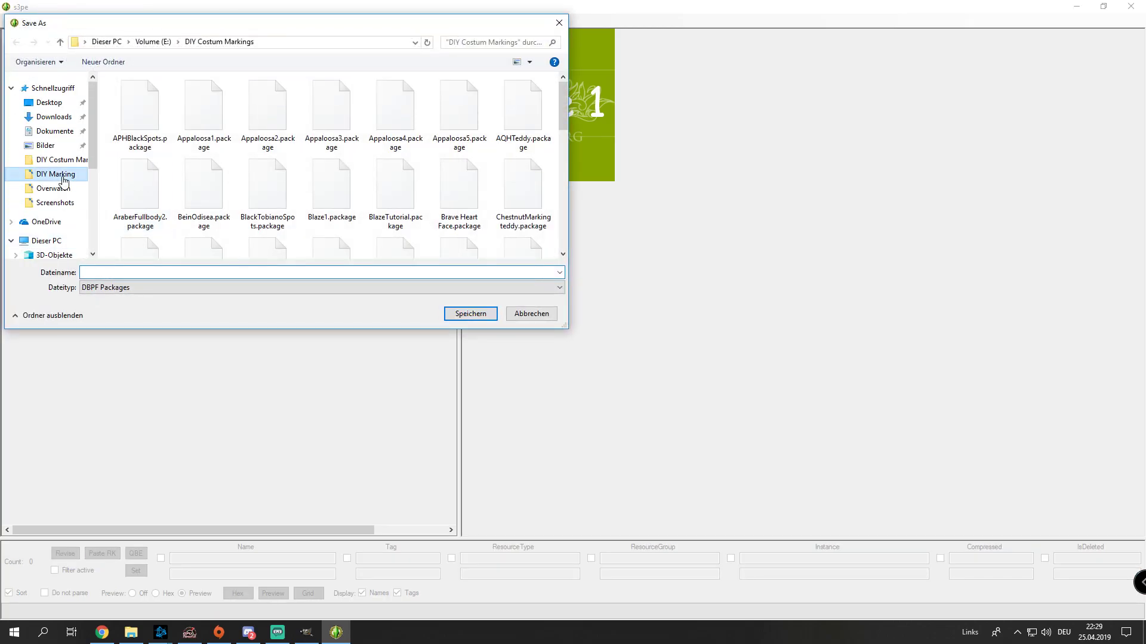
{"action": "left_click", "coordinate": [63, 175]}
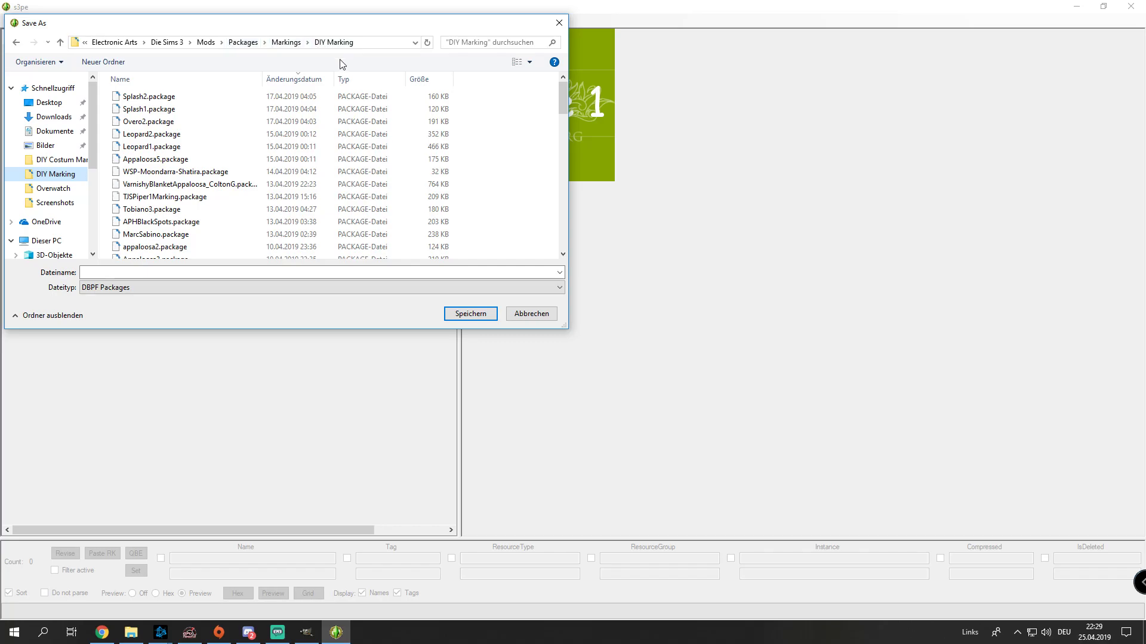
{"action": "left_click", "coordinate": [143, 271]}
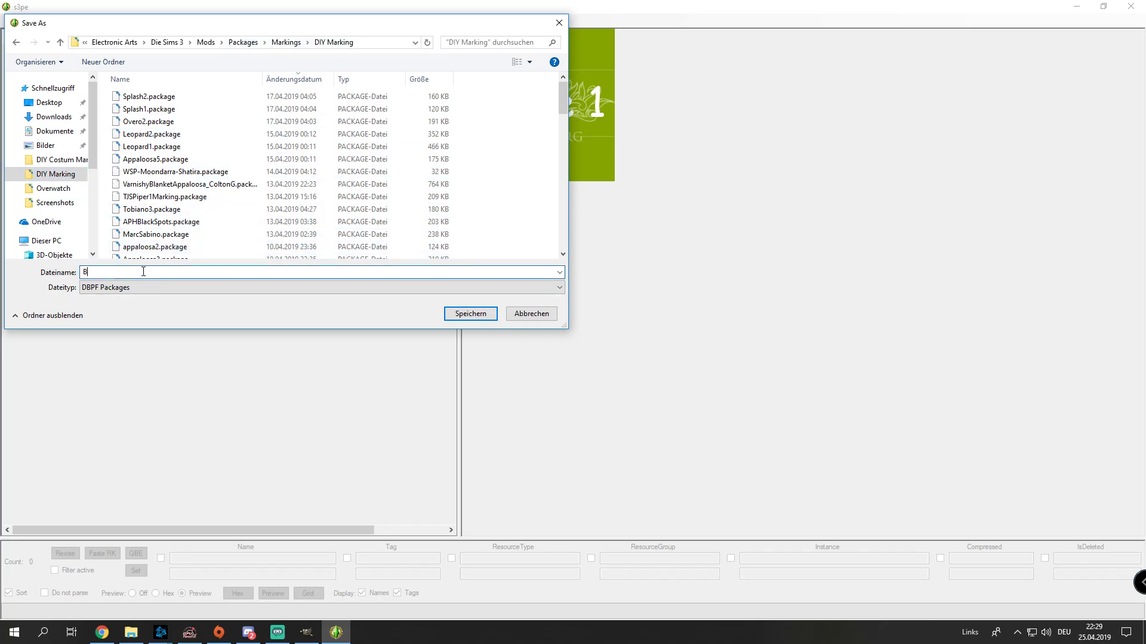
{"action": "left_click", "coordinate": [457, 318]}
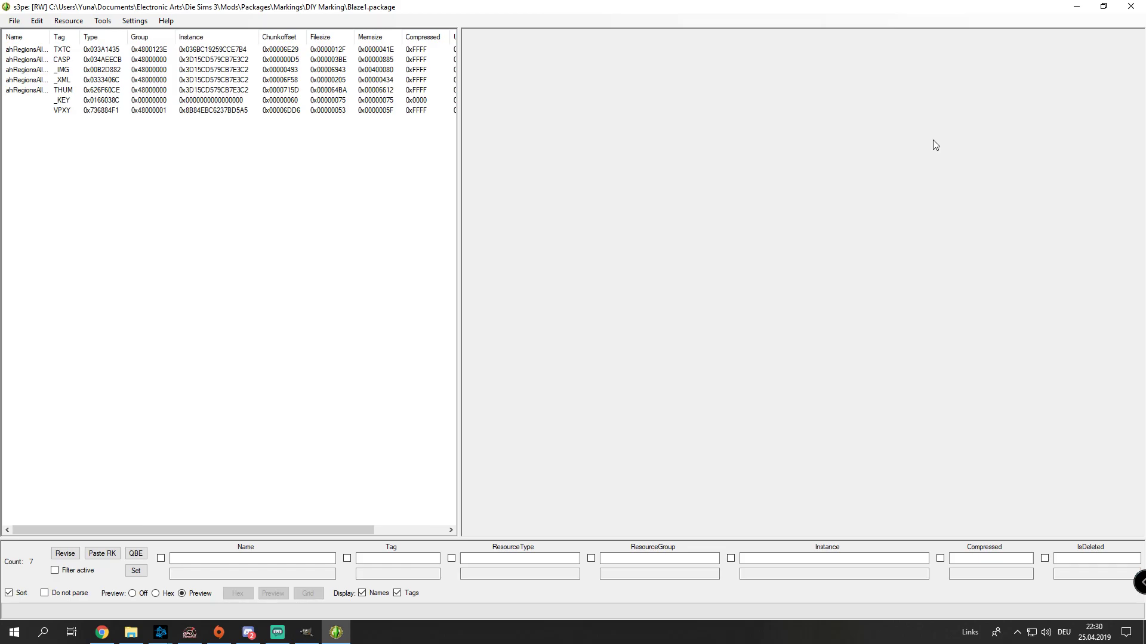
{"action": "mouse_move", "coordinate": [131, 639]}
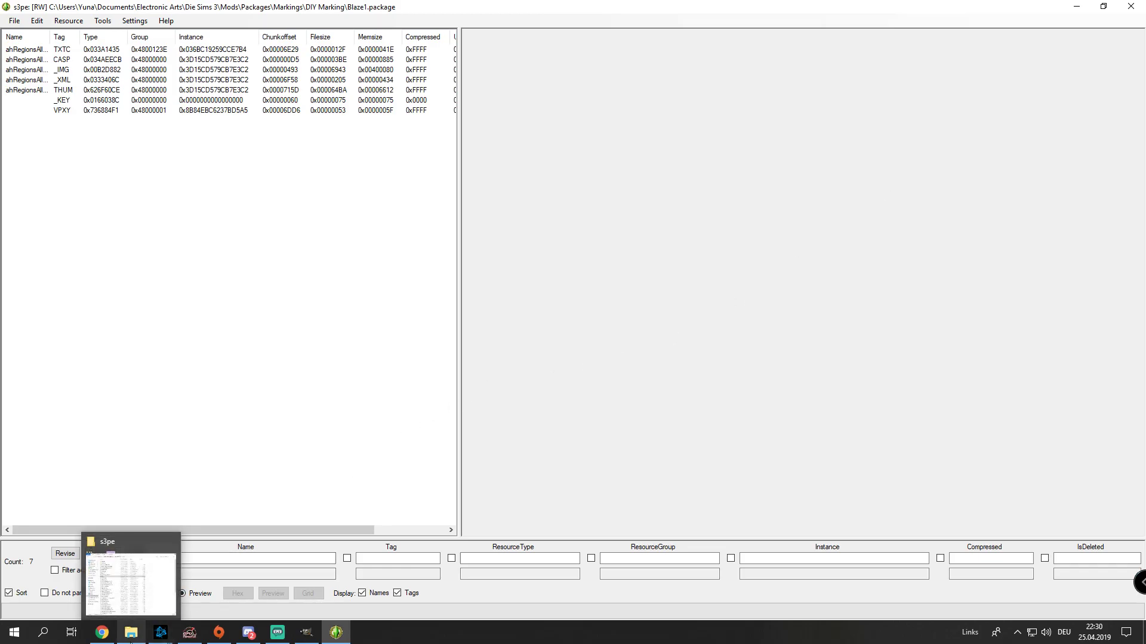